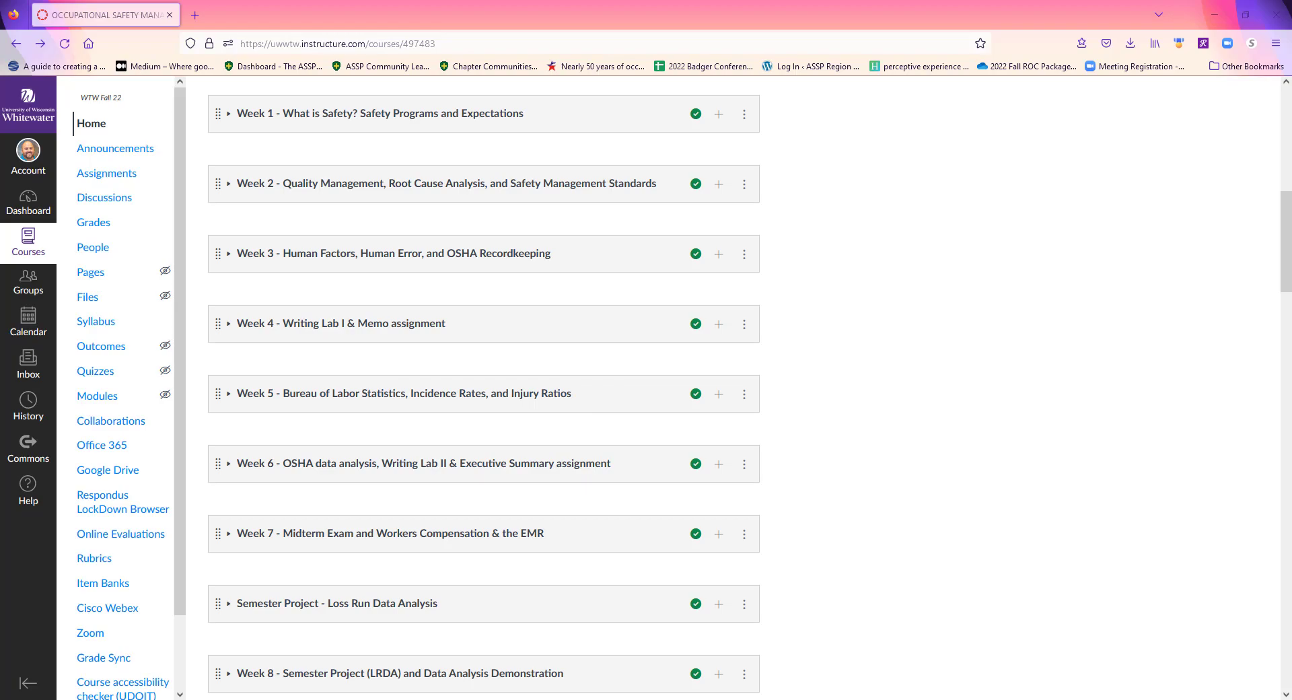
Step: Switch to the Word assignment document and read through the project description, minimal expectations, technical report outline and presentation requirements
{"action": "key", "text": "alt+Tab"}
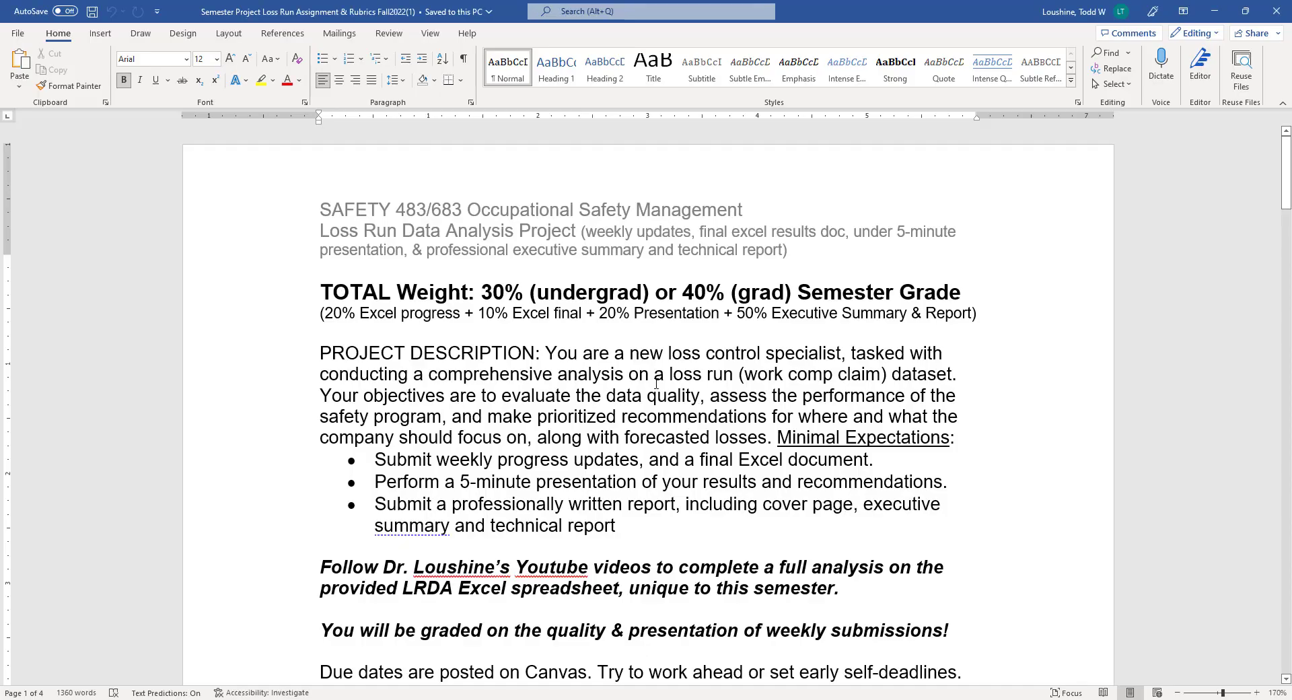
{"action": "left_click", "coordinate": [672, 355]}
{"action": "scroll", "coordinate": [683, 347], "scroll_direction": "down", "scroll_amount": 1}
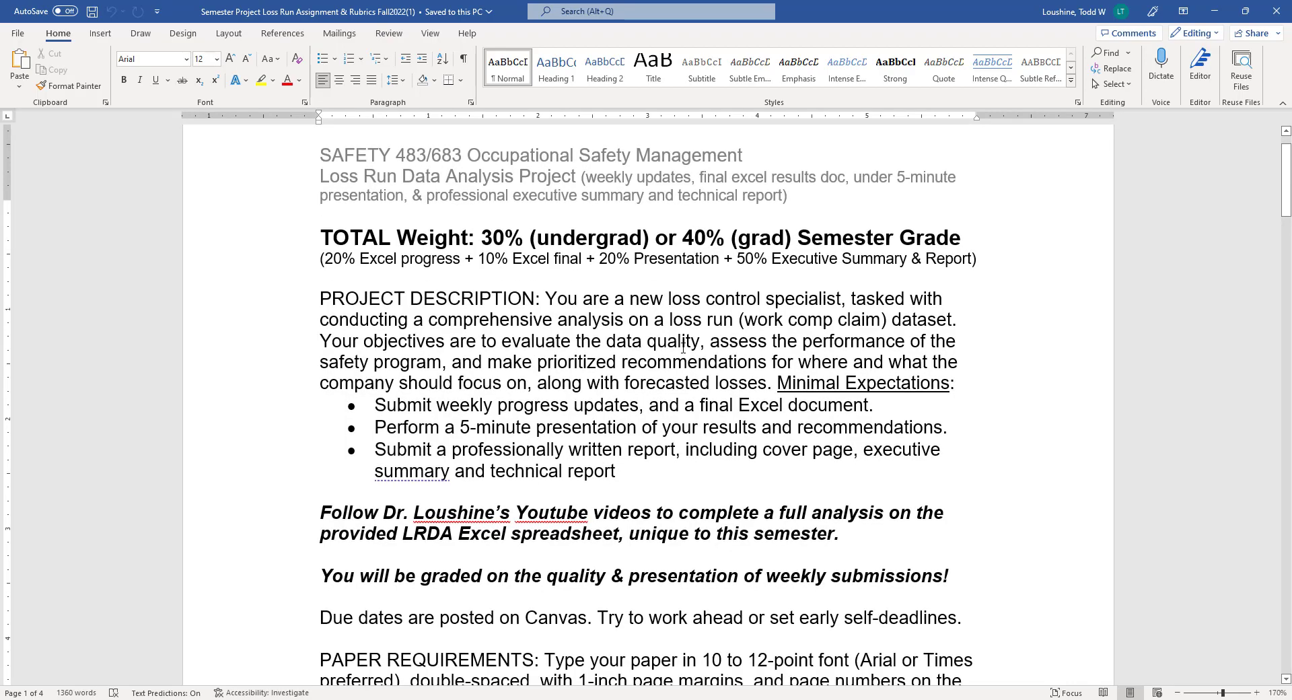
{"action": "scroll", "coordinate": [683, 347], "scroll_direction": "down", "scroll_amount": 1}
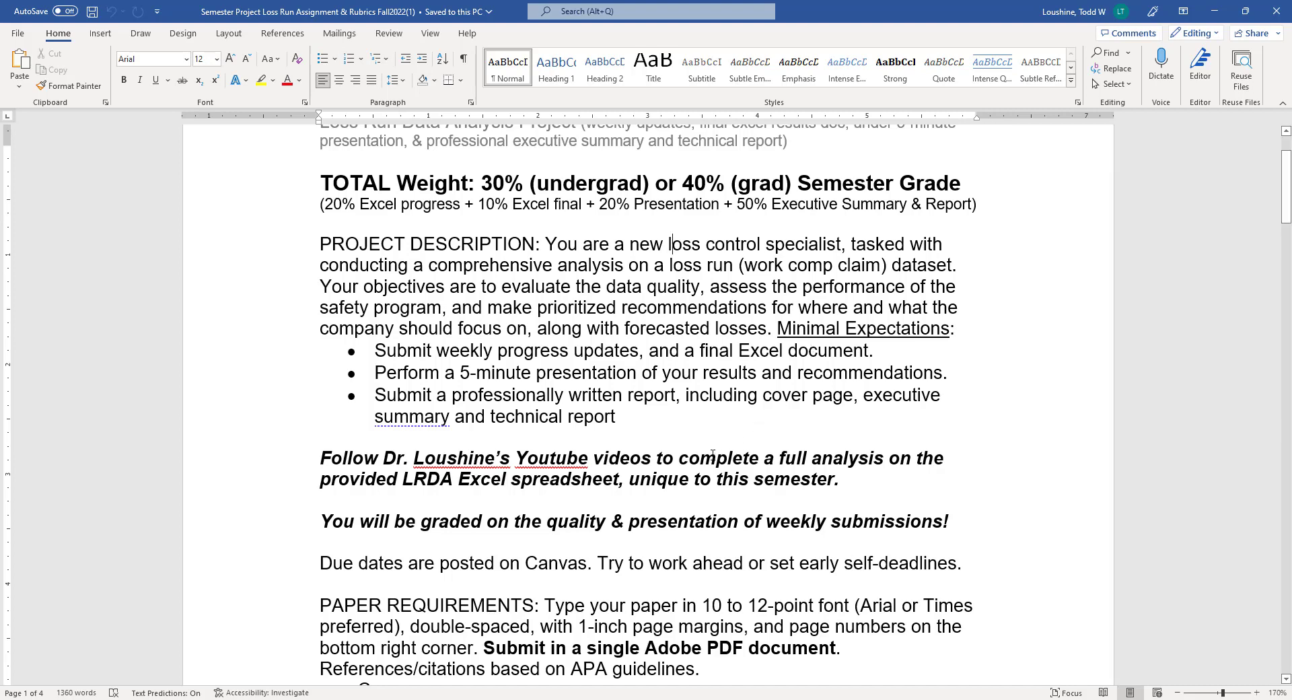
{"action": "scroll", "coordinate": [711, 458], "scroll_direction": "down", "scroll_amount": 6}
{"action": "scroll", "coordinate": [741, 469], "scroll_direction": "down", "scroll_amount": 2}
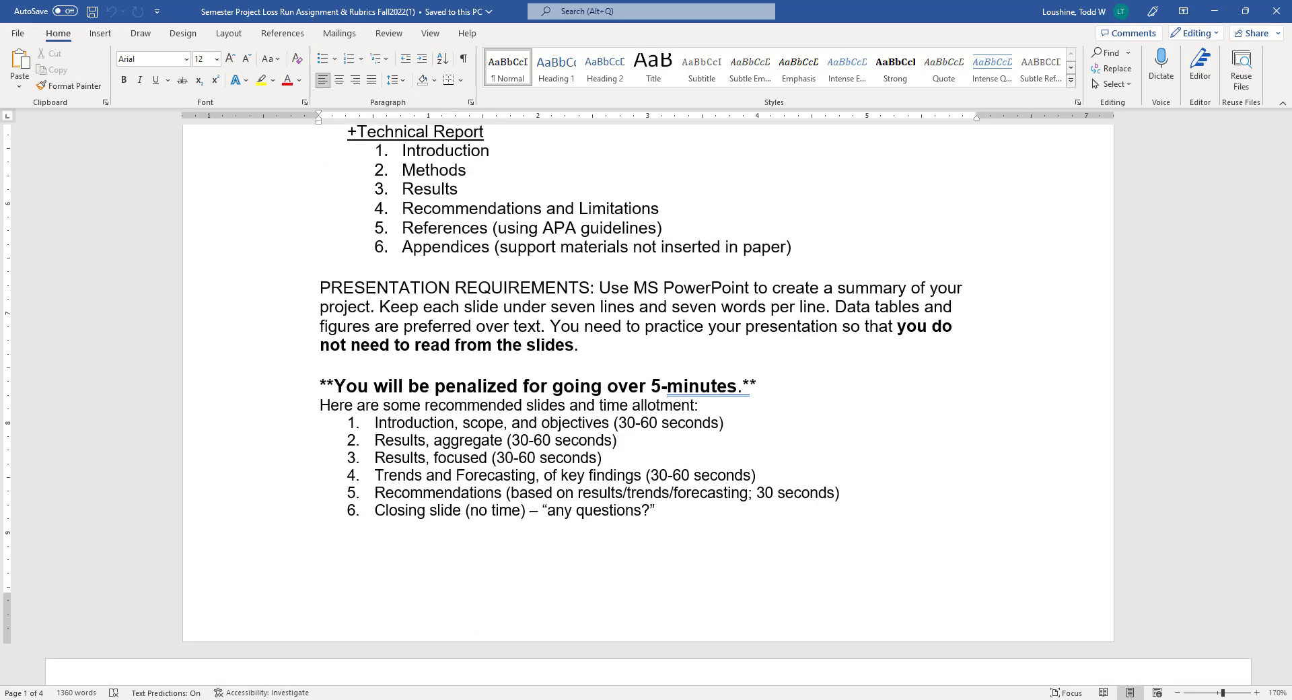
Step: Switch to the Excel LRDA assistance workbook and review its sheets from Descriptives through Cause or How
{"action": "key", "text": "alt+Tab"}
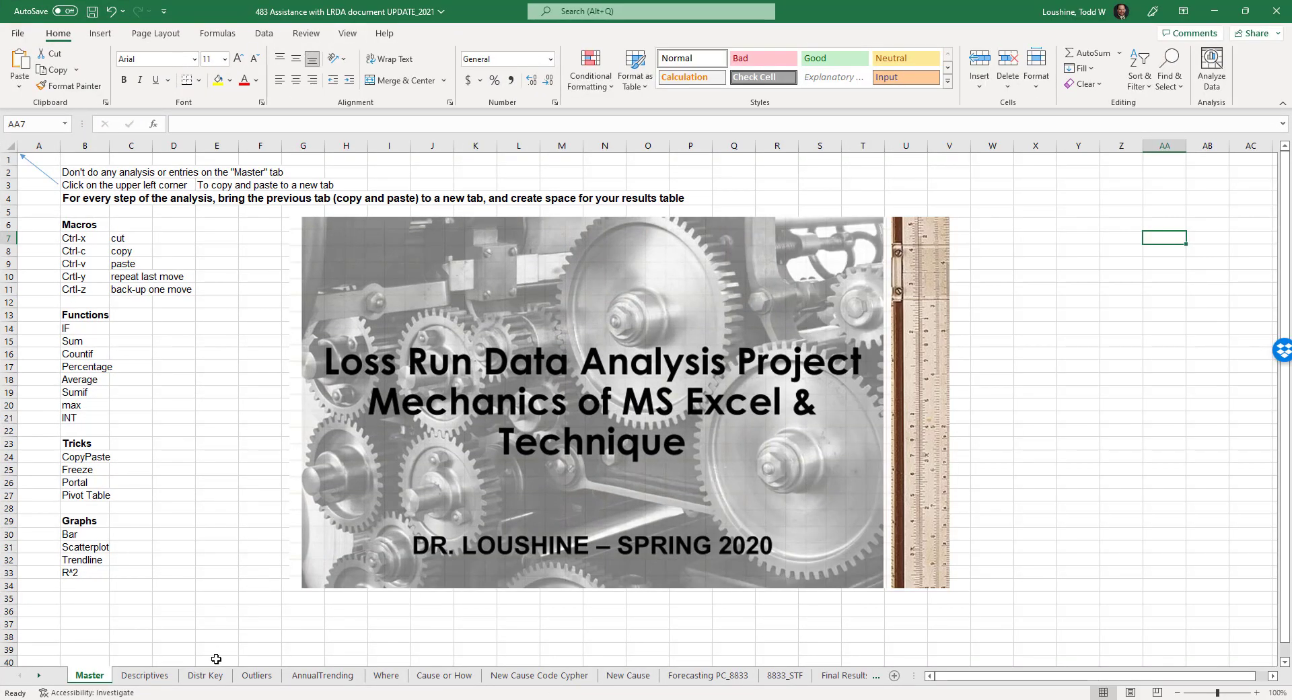
{"action": "left_click", "coordinate": [138, 678]}
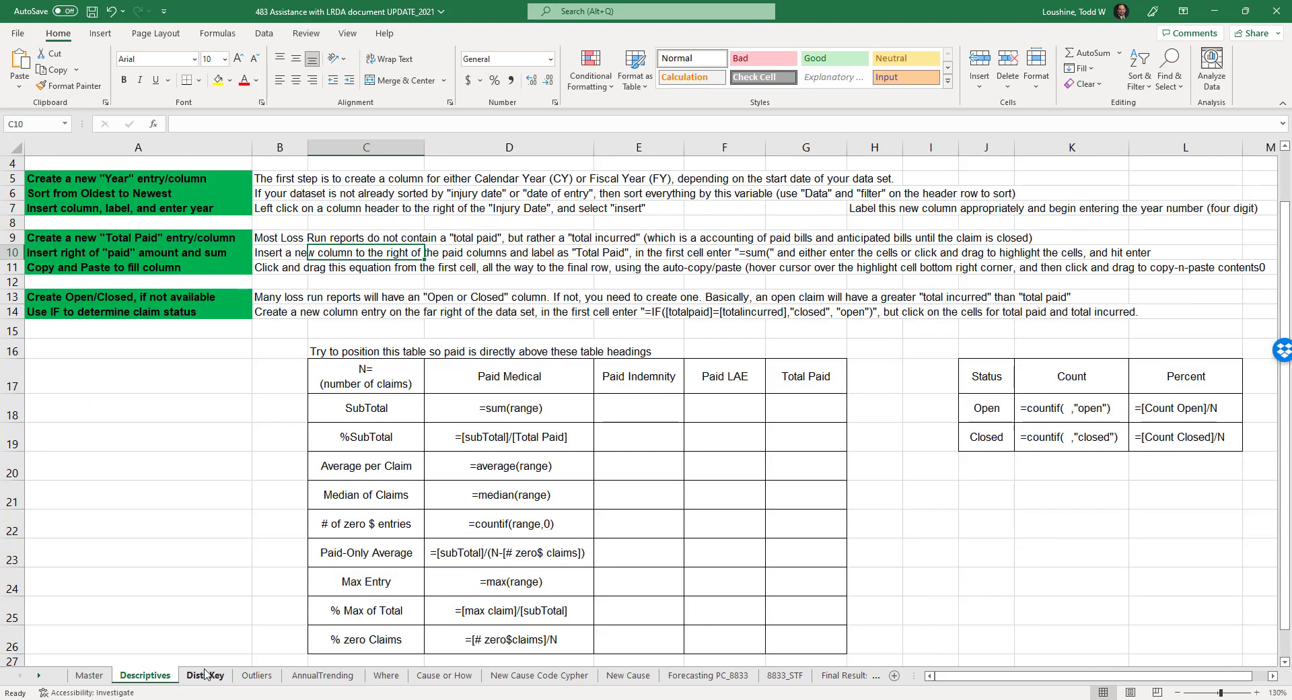
{"action": "left_click", "coordinate": [205, 676]}
{"action": "left_click", "coordinate": [256, 676]}
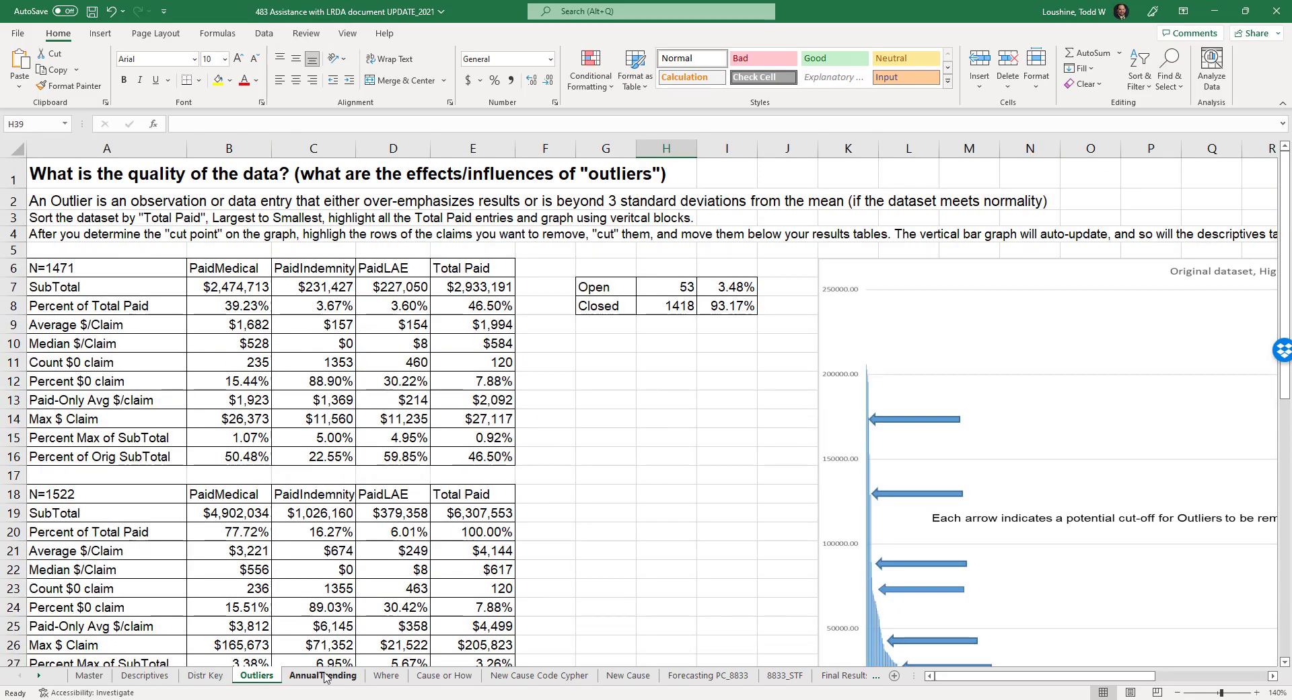
{"action": "left_click", "coordinate": [322, 675]}
{"action": "left_click", "coordinate": [388, 678]}
{"action": "left_click", "coordinate": [443, 676]}
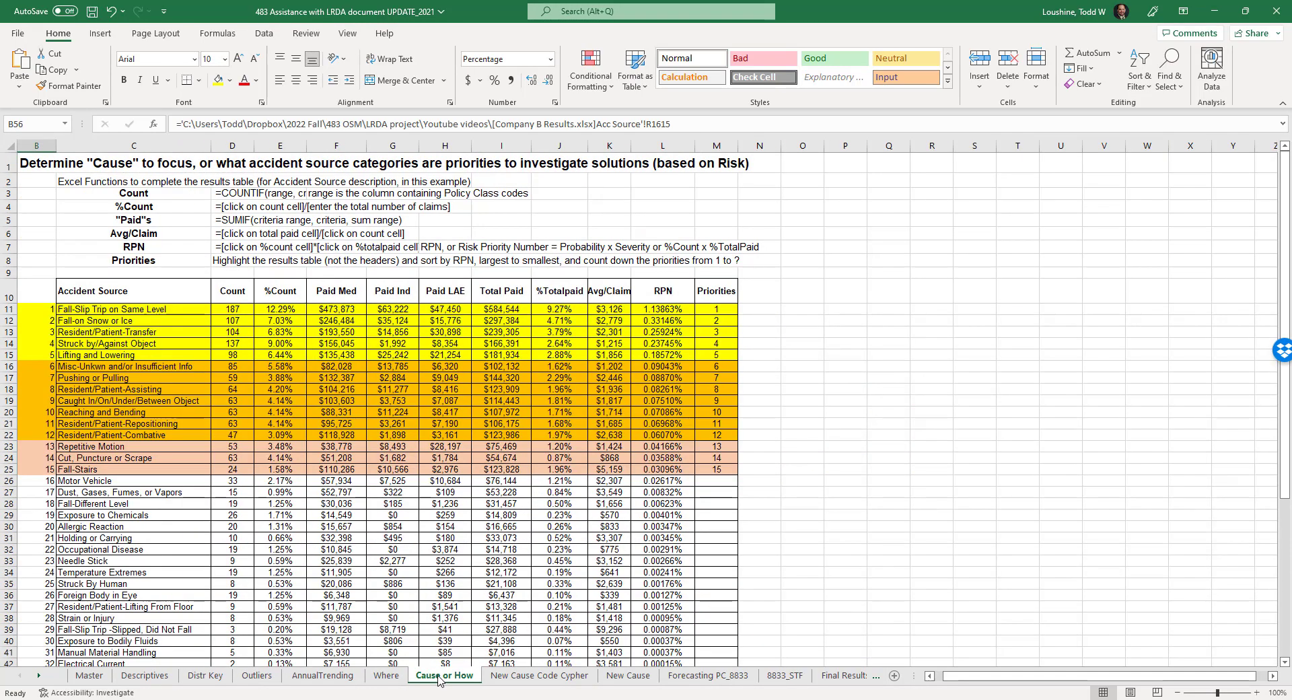
Step: Review the New Cause Code Cypher sheet and select the cause names in C10:C21 on the New Cause sheet
{"action": "left_click", "coordinate": [526, 677]}
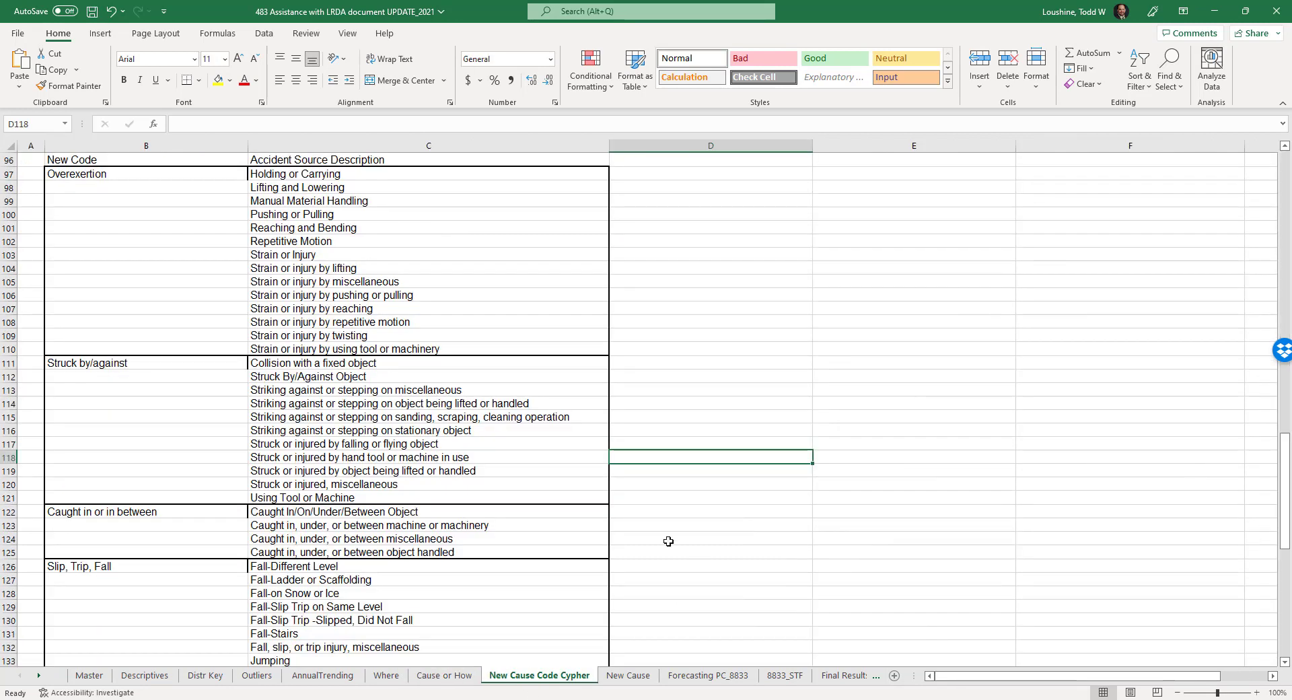
{"action": "left_click", "coordinate": [638, 677]}
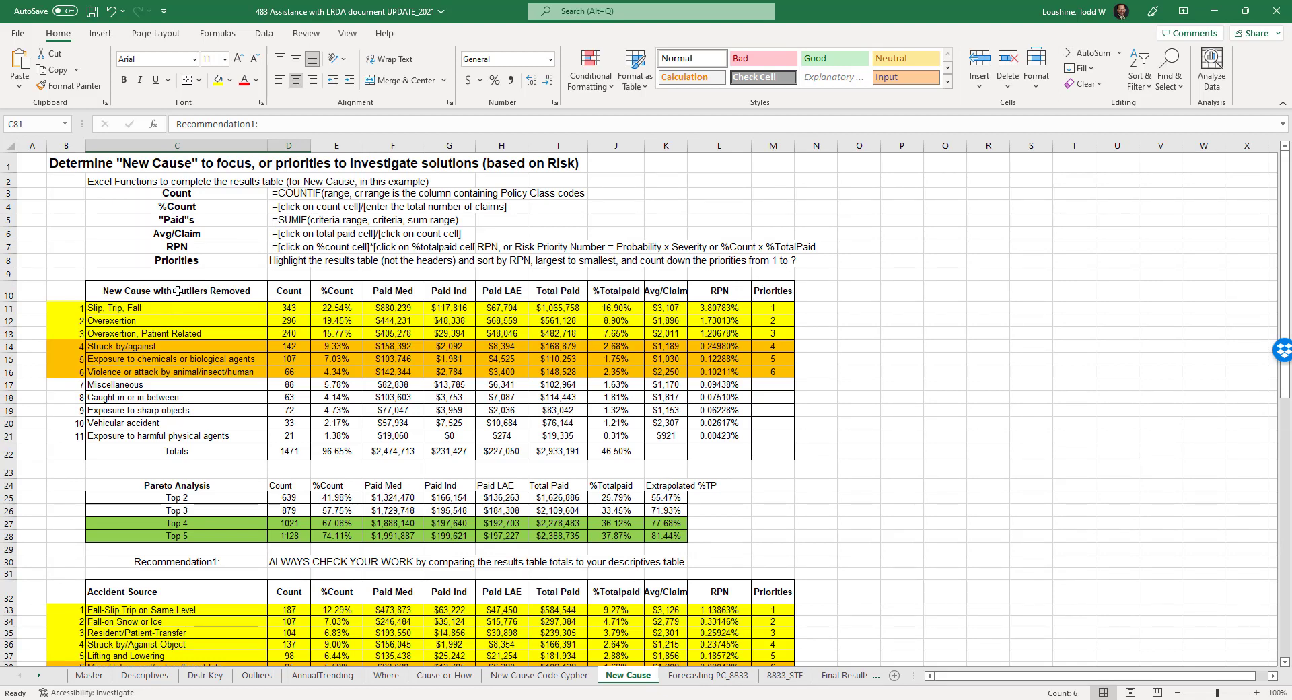
{"action": "left_click_drag", "start_coordinate": [177, 296], "coordinate": [202, 437]}
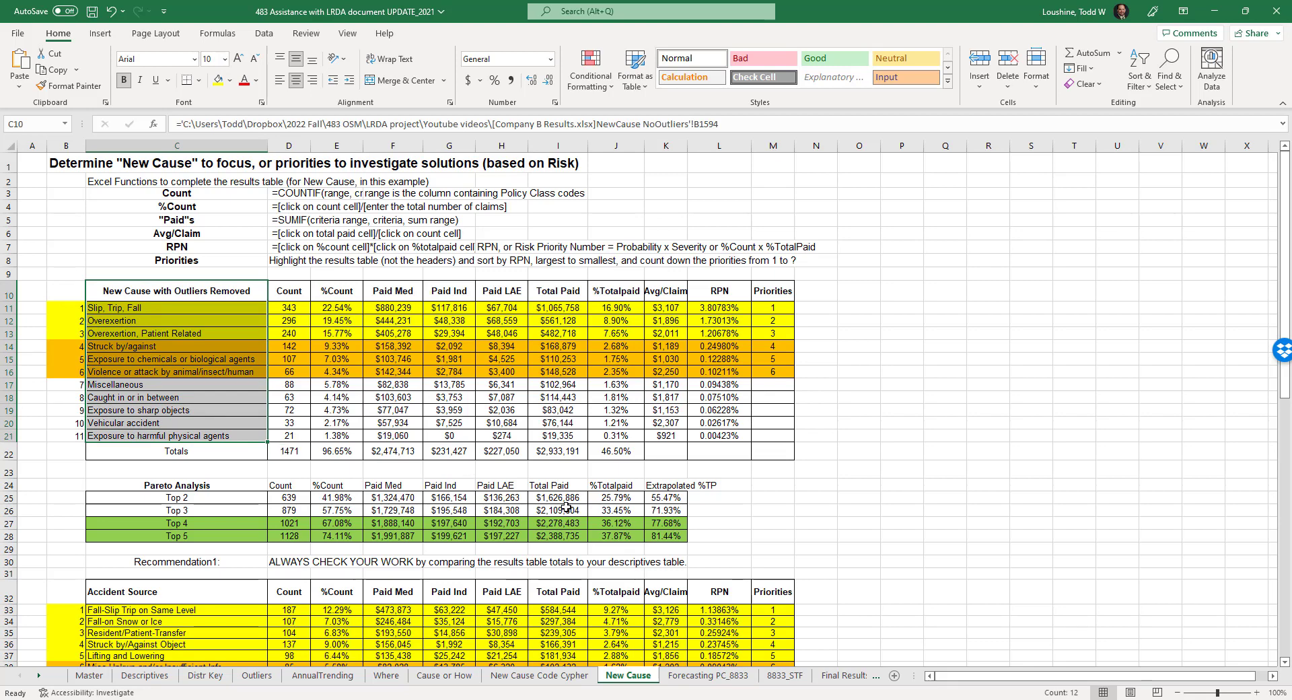
Step: Examine the forecast tables and the Count, Total Paid and Avg/Claim scatterplots on the Forecasting PC_8833 sheet
{"action": "left_click", "coordinate": [707, 675]}
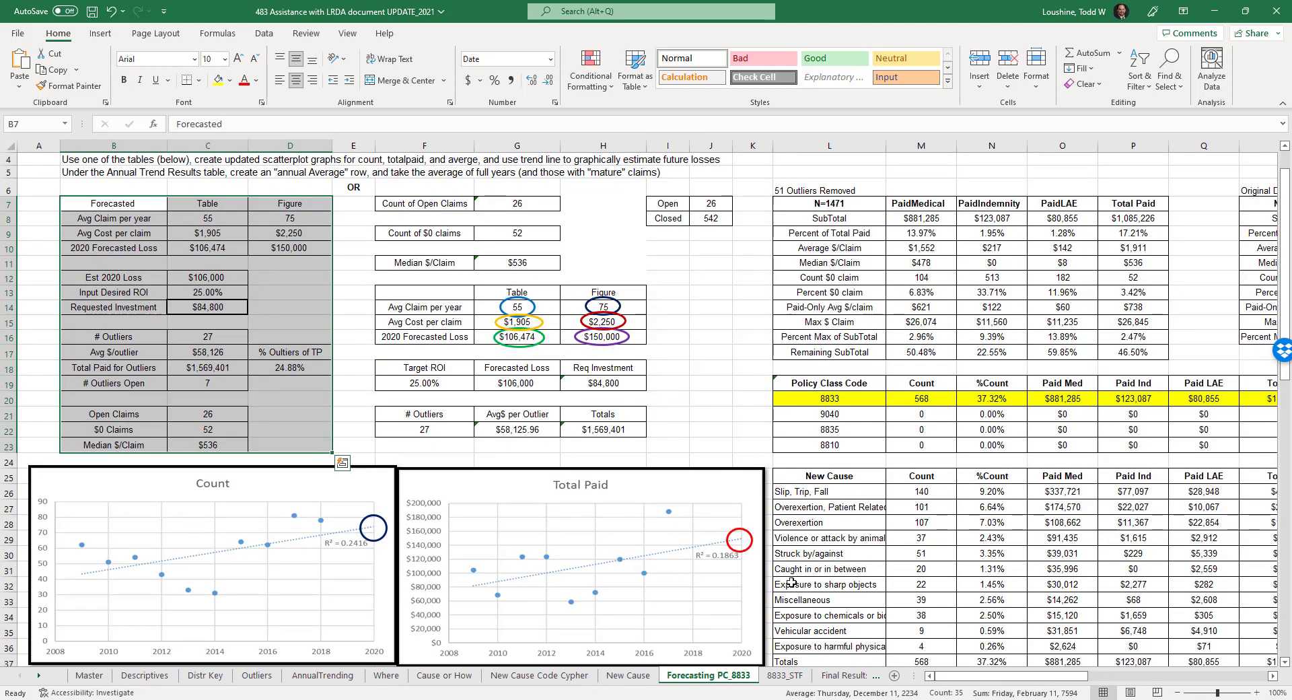
{"action": "left_click", "coordinate": [721, 339]}
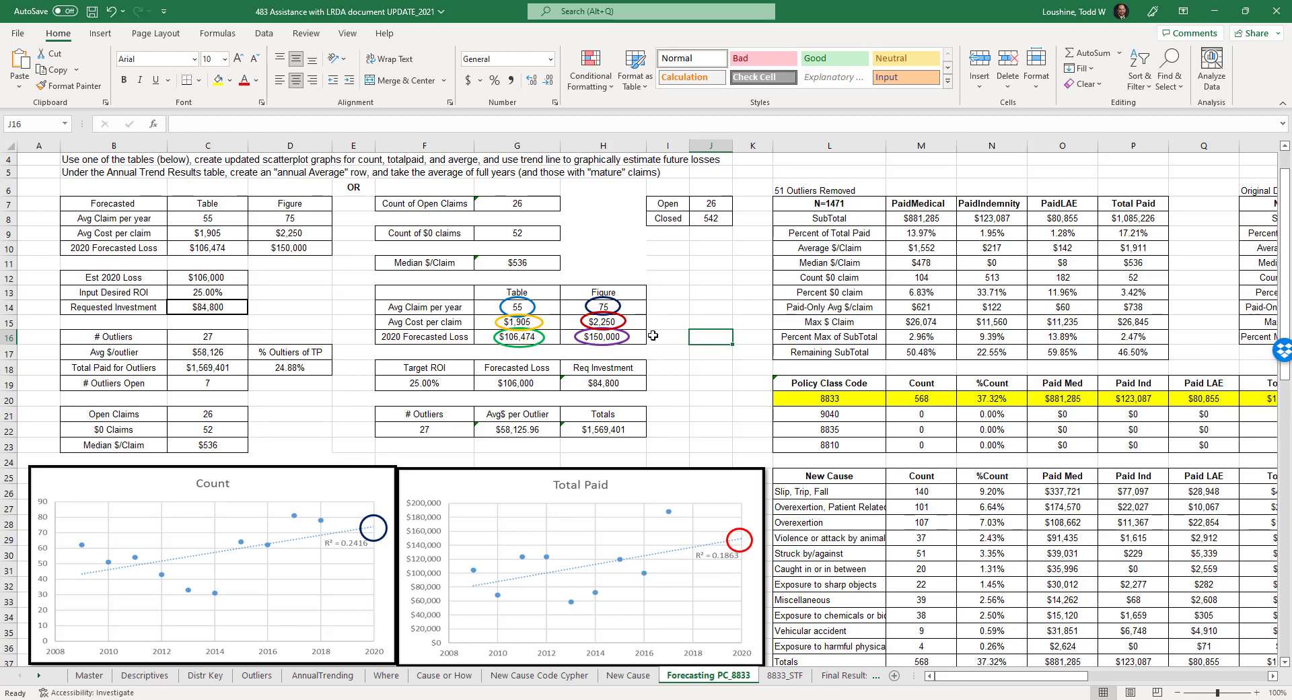
{"action": "scroll", "coordinate": [333, 342], "scroll_direction": "up", "scroll_amount": 1}
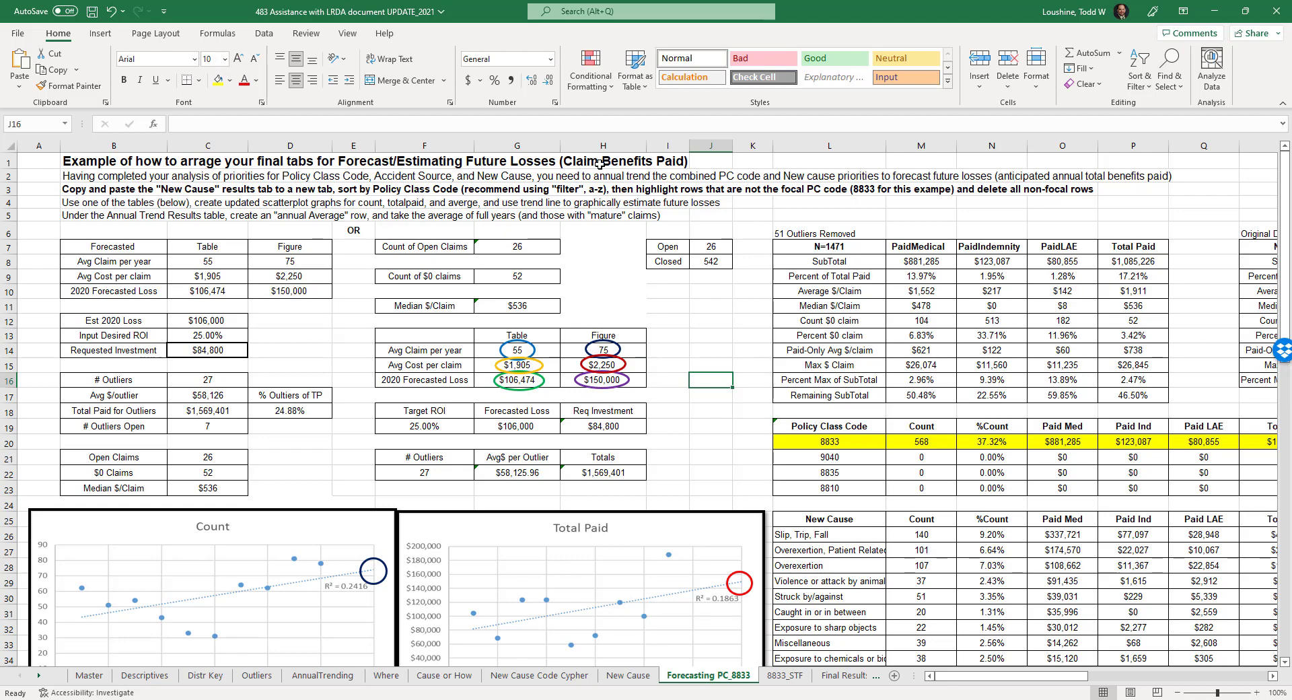
{"action": "scroll", "coordinate": [553, 383], "scroll_direction": "down", "scroll_amount": 2}
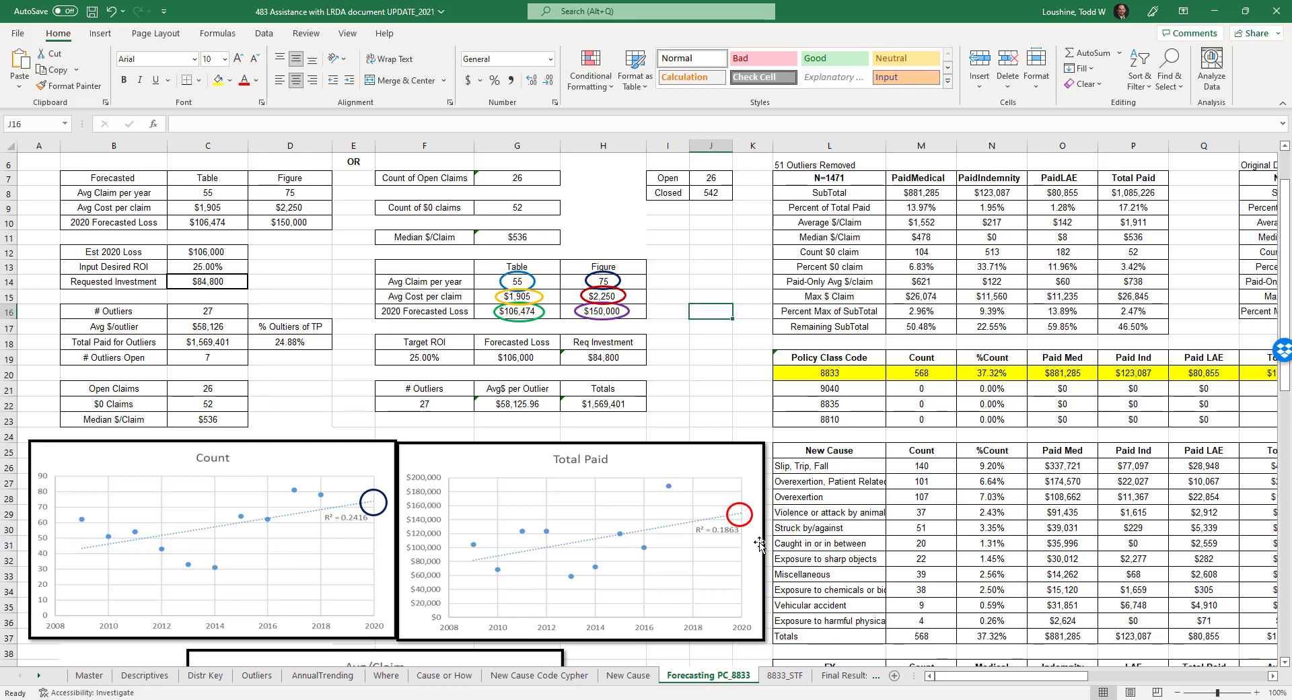
{"action": "scroll", "coordinate": [720, 398], "scroll_direction": "down", "scroll_amount": 1}
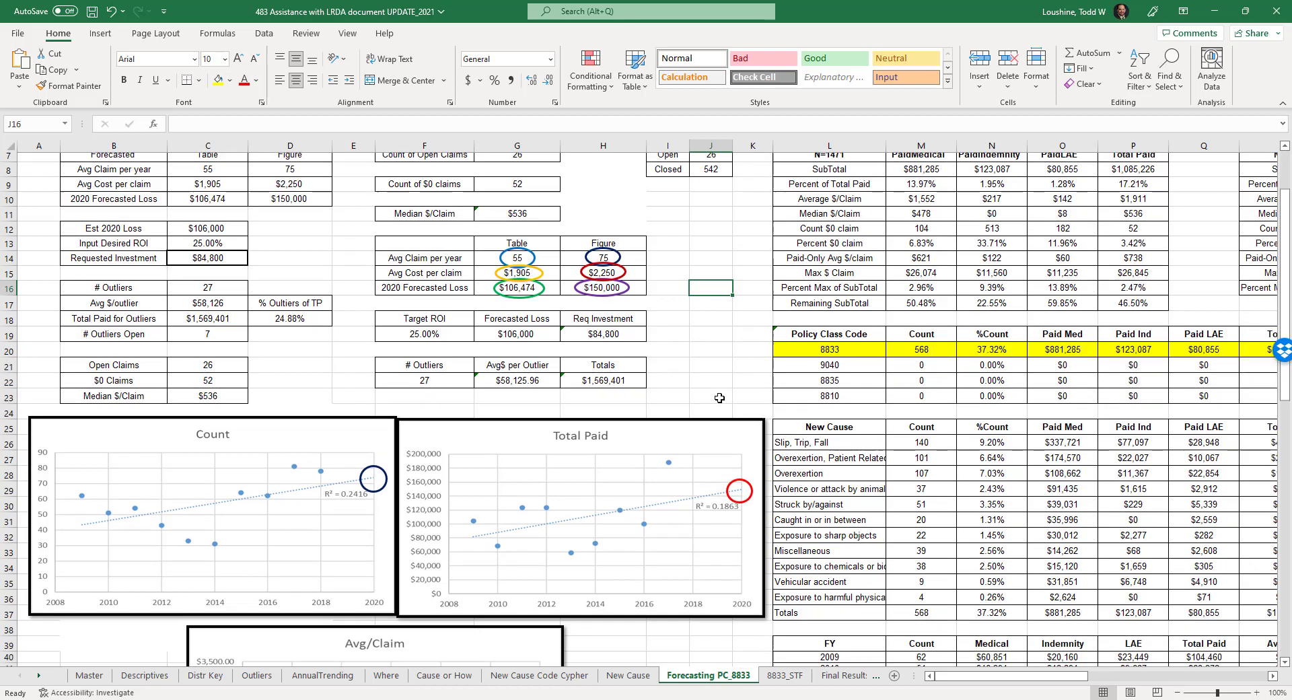
{"action": "scroll", "coordinate": [720, 398], "scroll_direction": "down", "scroll_amount": 2}
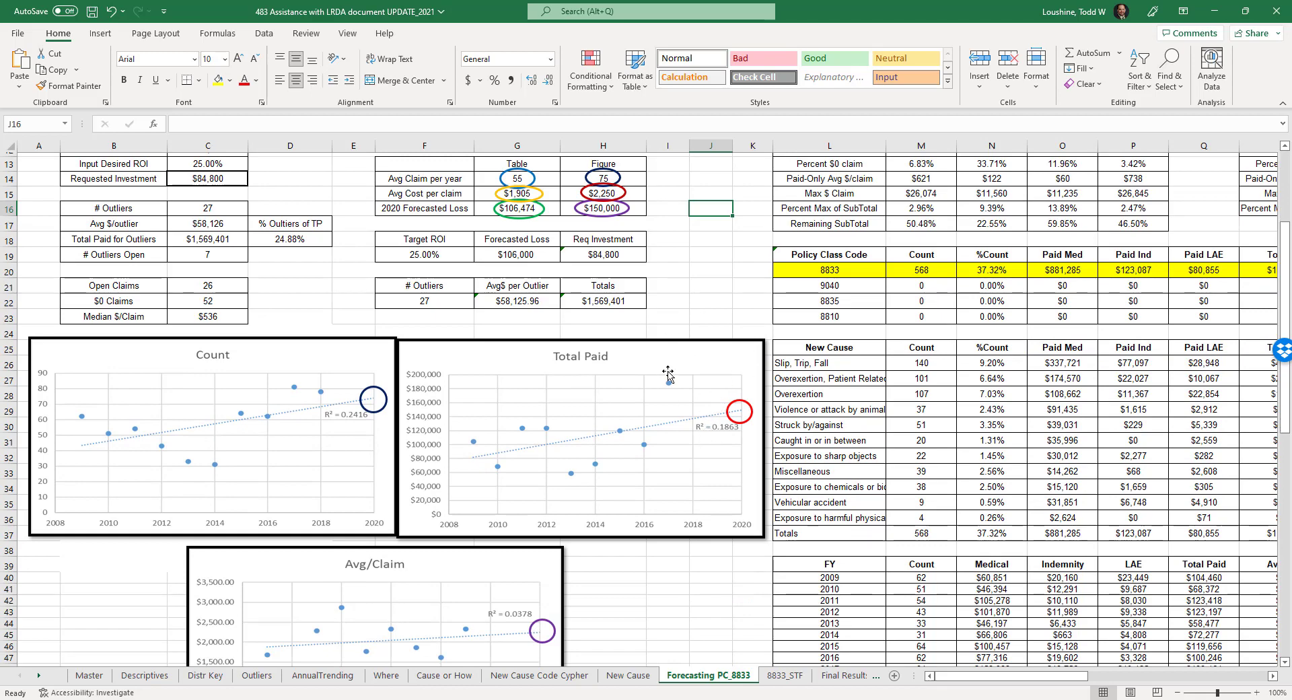
{"action": "scroll", "coordinate": [668, 376], "scroll_direction": "down", "scroll_amount": 2}
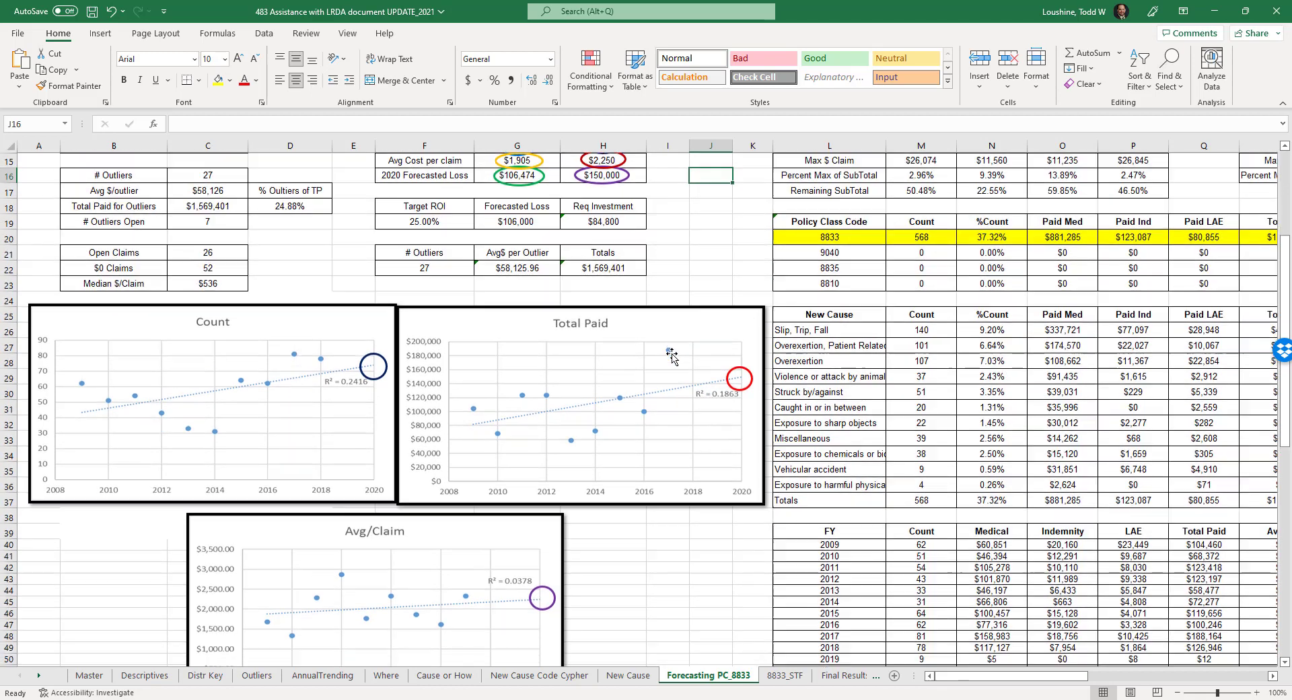
{"action": "scroll", "coordinate": [276, 379], "scroll_direction": "down", "scroll_amount": 1}
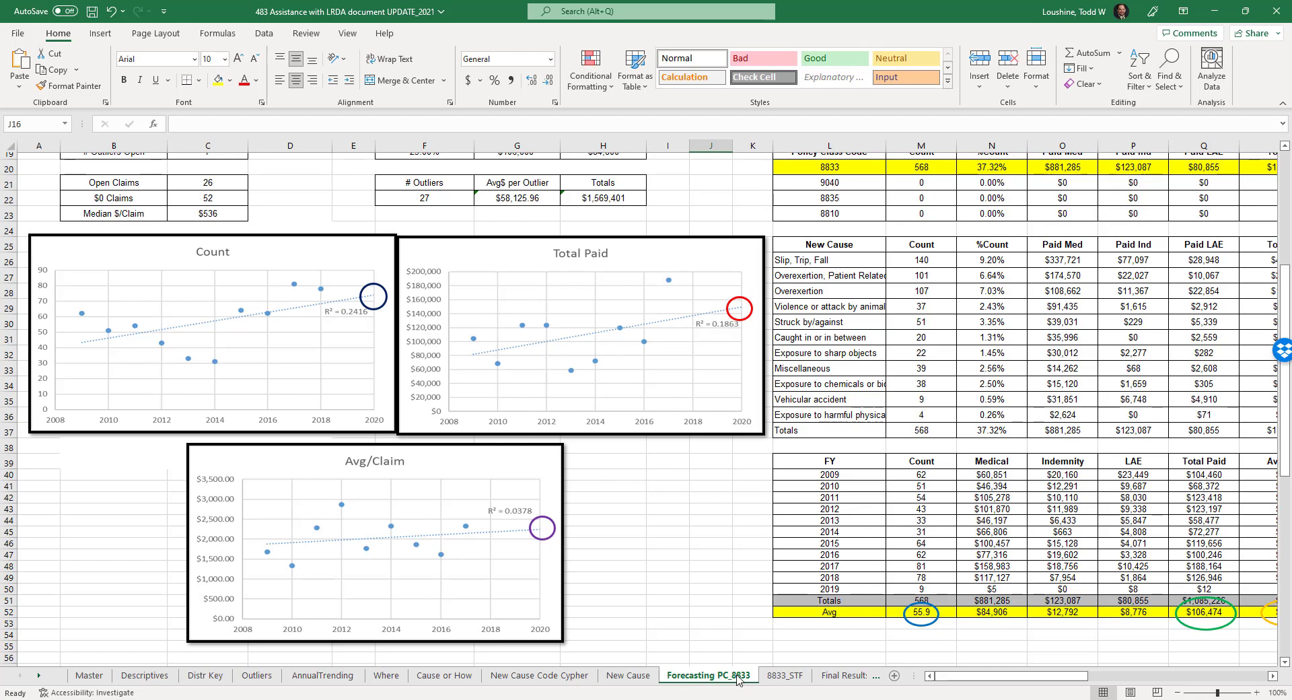
Step: Examine the fiscal-year, New Cause, Policy Class Code and descriptives tables beside the charts on the Forecasting PC_8833 sheet
{"action": "left_click", "coordinate": [1273, 678]}
{"action": "left_click", "coordinate": [1272, 677]}
{"action": "left_click", "coordinate": [1273, 678]}
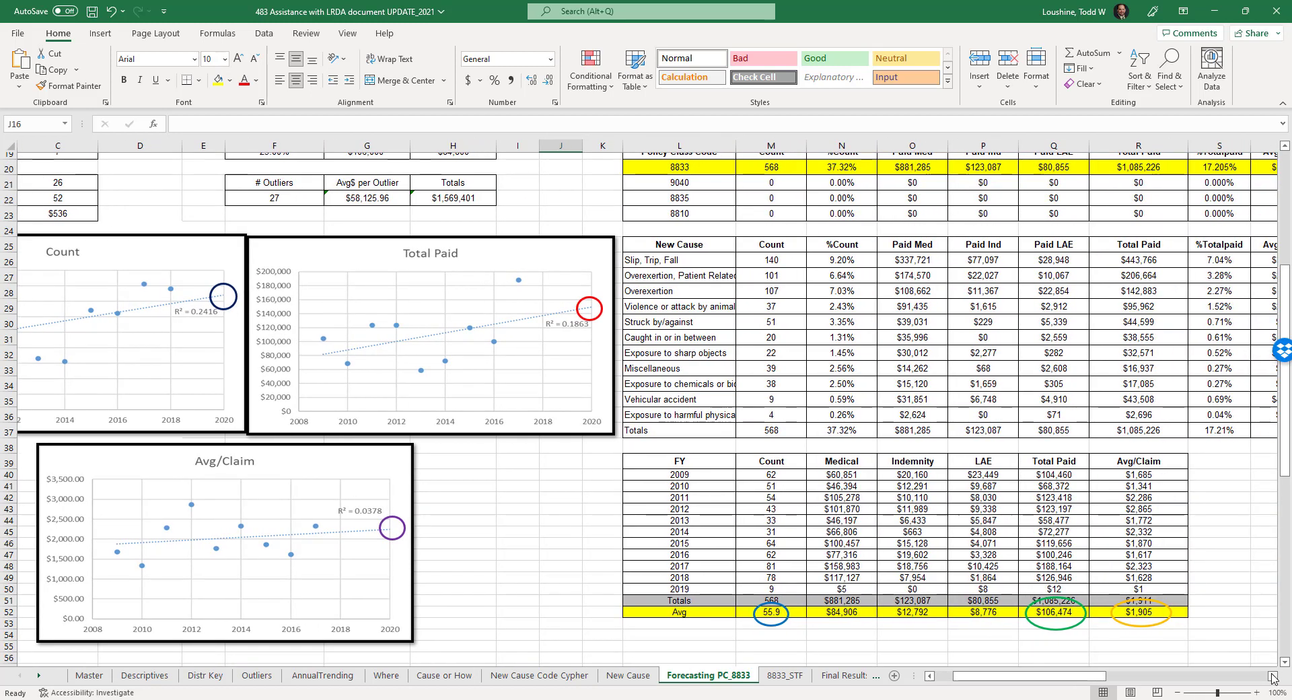
{"action": "left_click", "coordinate": [1273, 678]}
{"action": "left_click", "coordinate": [1273, 678]}
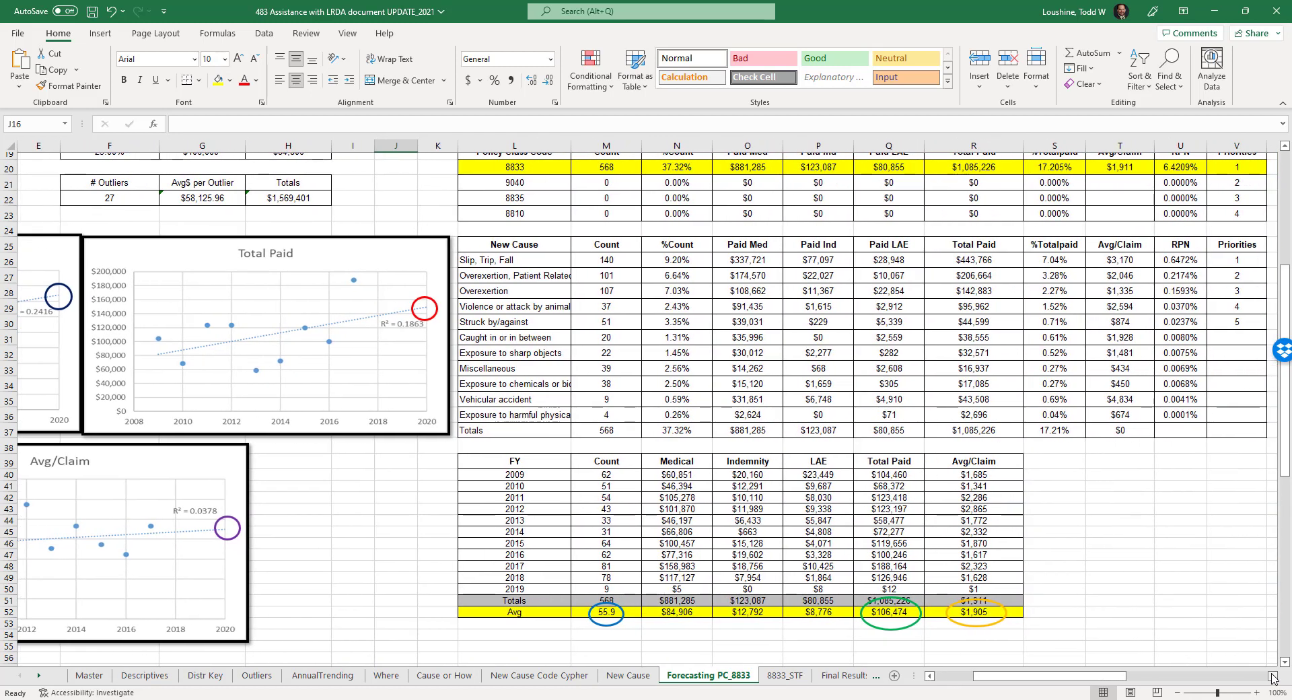
{"action": "left_click", "coordinate": [1273, 678]}
{"action": "scroll", "coordinate": [423, 311], "scroll_direction": "up", "scroll_amount": 5}
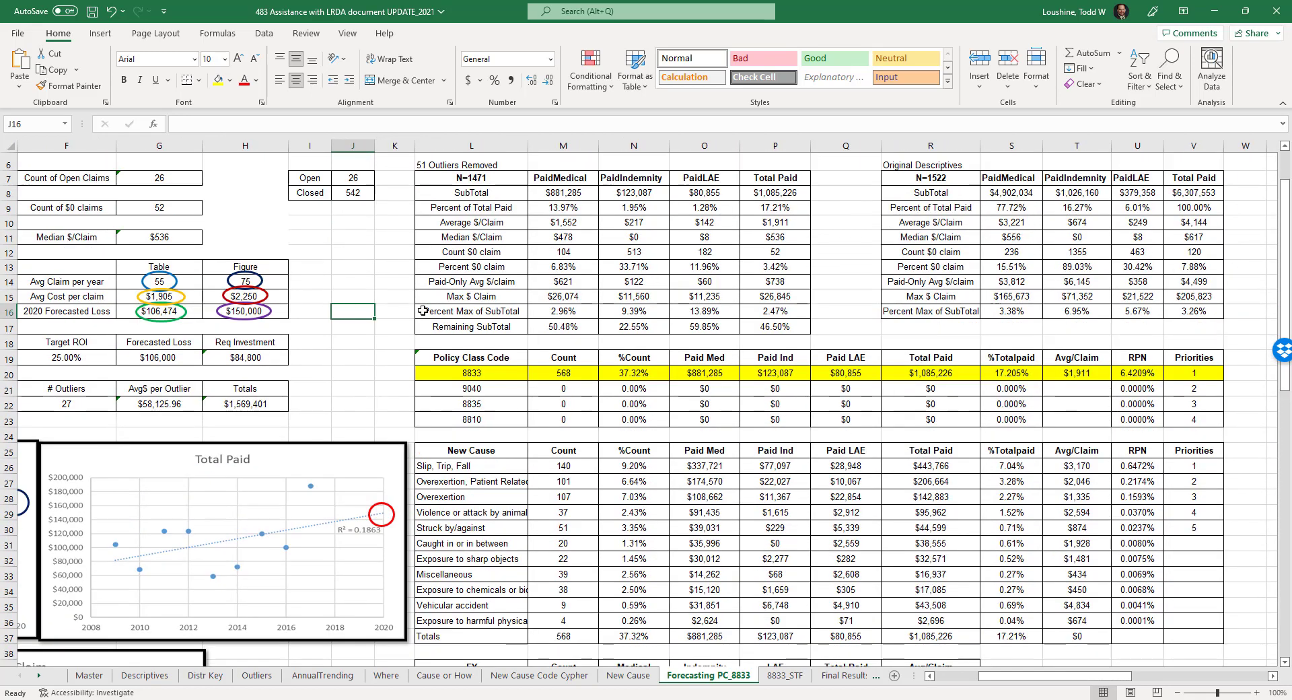
Step: Open the 8833_STF sheet and examine its annual trend table, forecast and investment figures, and trend charts
{"action": "left_click", "coordinate": [785, 675]}
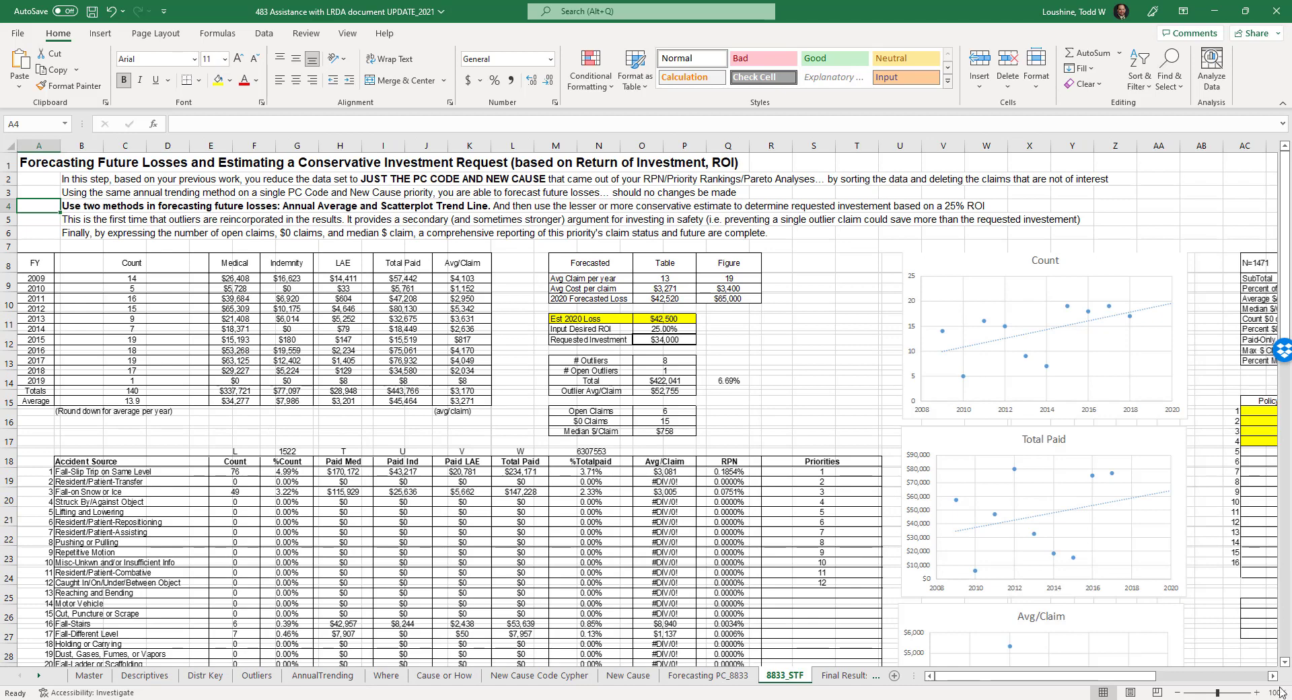
{"action": "left_click", "coordinate": [1256, 692]}
{"action": "left_click", "coordinate": [1256, 692]}
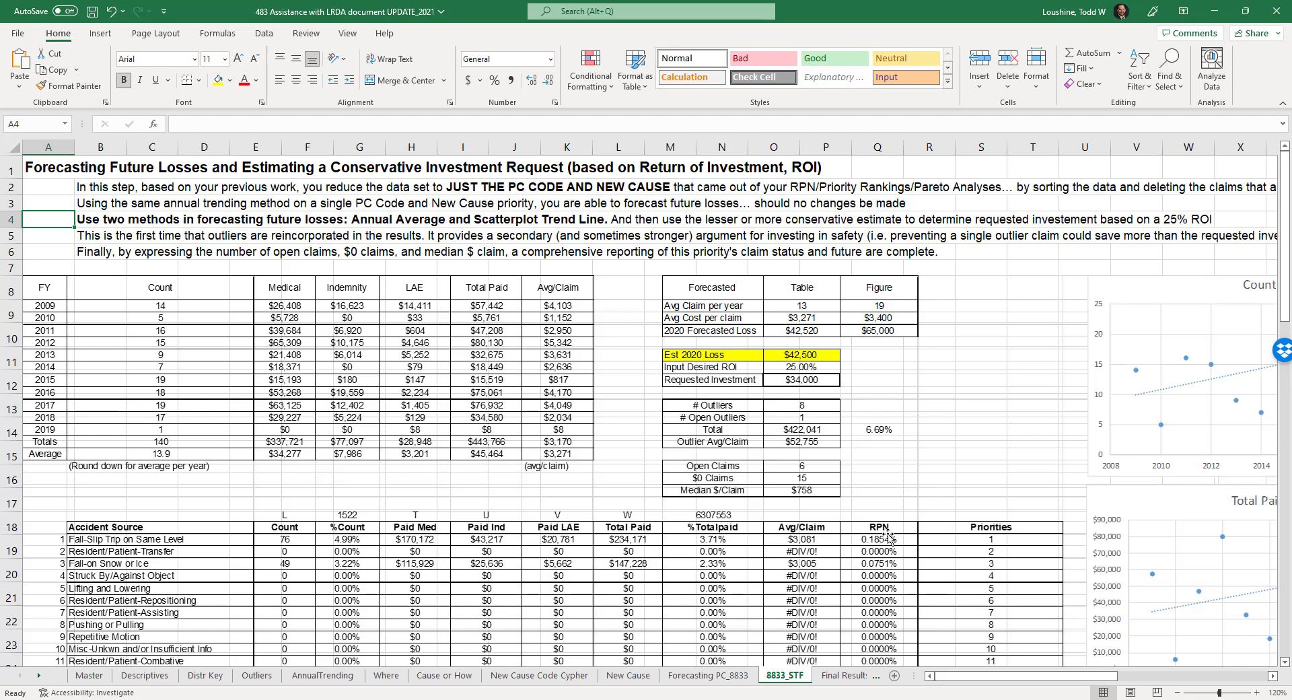
{"action": "scroll", "coordinate": [1081, 667], "scroll_direction": "right", "scroll_amount": 3}
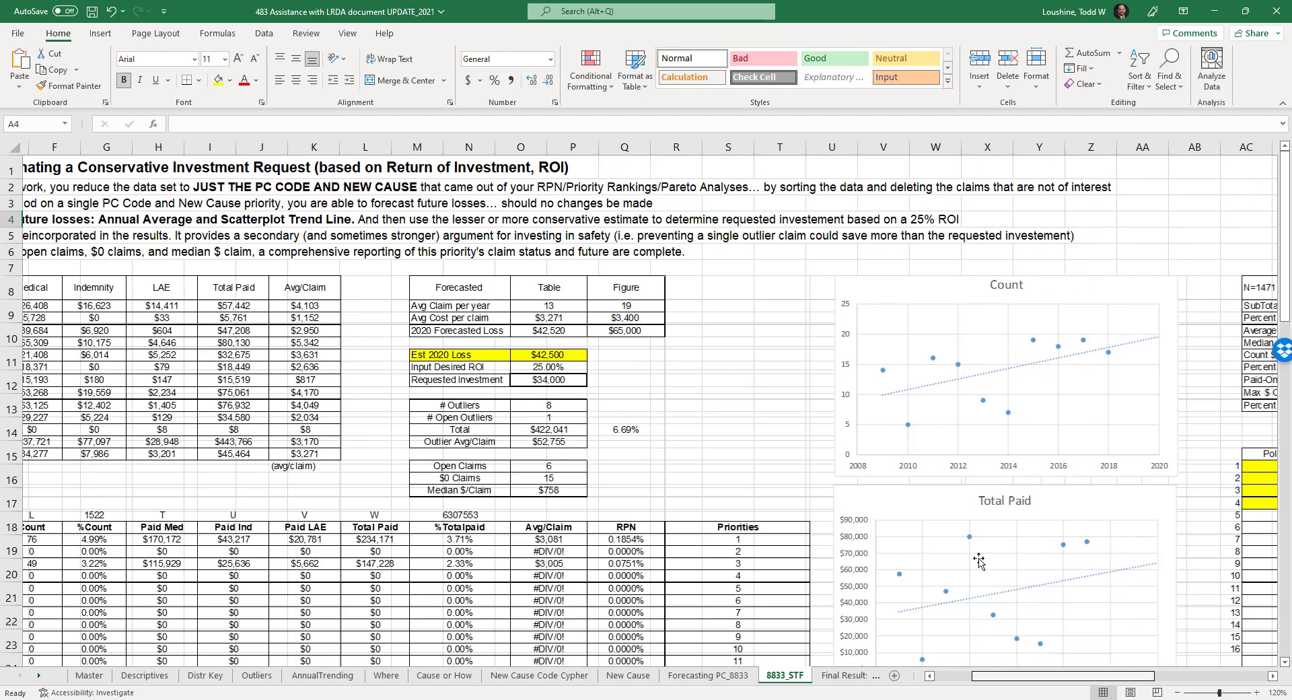
{"action": "scroll", "coordinate": [855, 461], "scroll_direction": "down", "scroll_amount": 2}
{"action": "scroll", "coordinate": [854, 461], "scroll_direction": "down", "scroll_amount": 1}
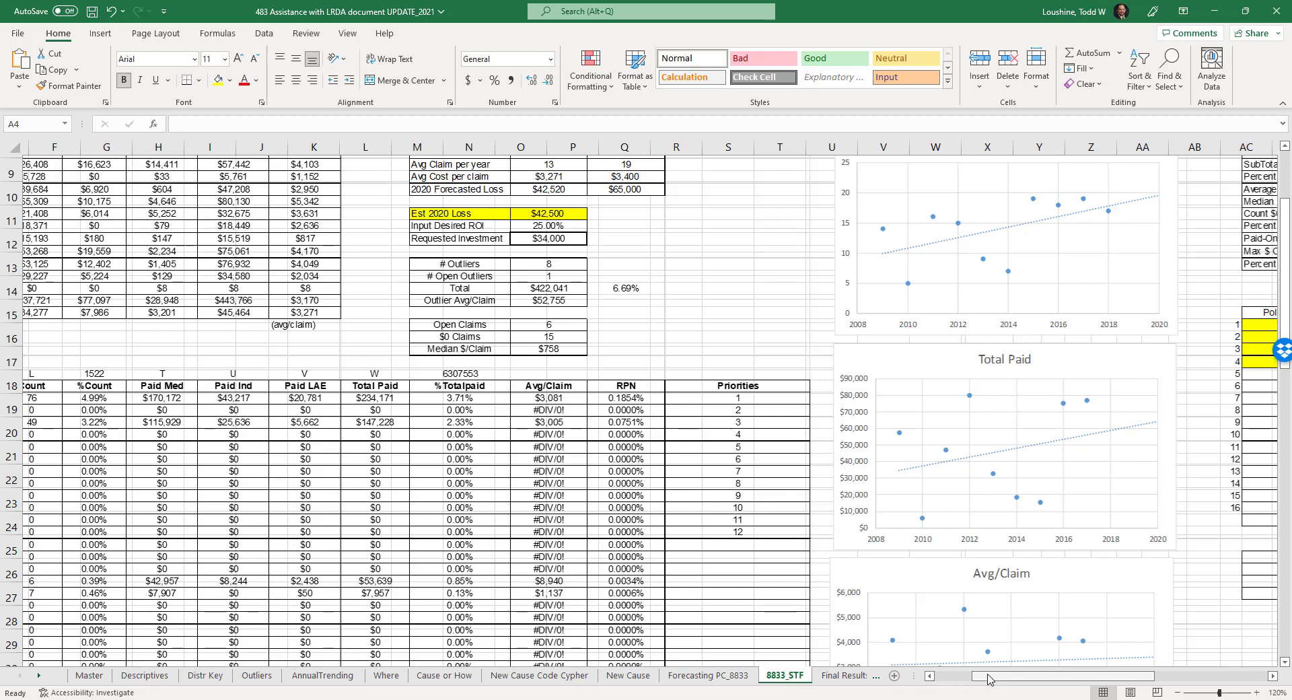
Step: Move the linked forecasting results picture on the 8833_STF sheet about one column to the right
{"action": "mouse_move", "coordinate": [988, 678]}
{"action": "left_mouse_down"}
{"action": "mouse_move", "coordinate": [1045, 684]}
{"action": "mouse_move", "coordinate": [994, 684]}
{"action": "left_mouse_up"}
{"action": "scroll", "coordinate": [368, 491], "scroll_direction": "up", "scroll_amount": 3}
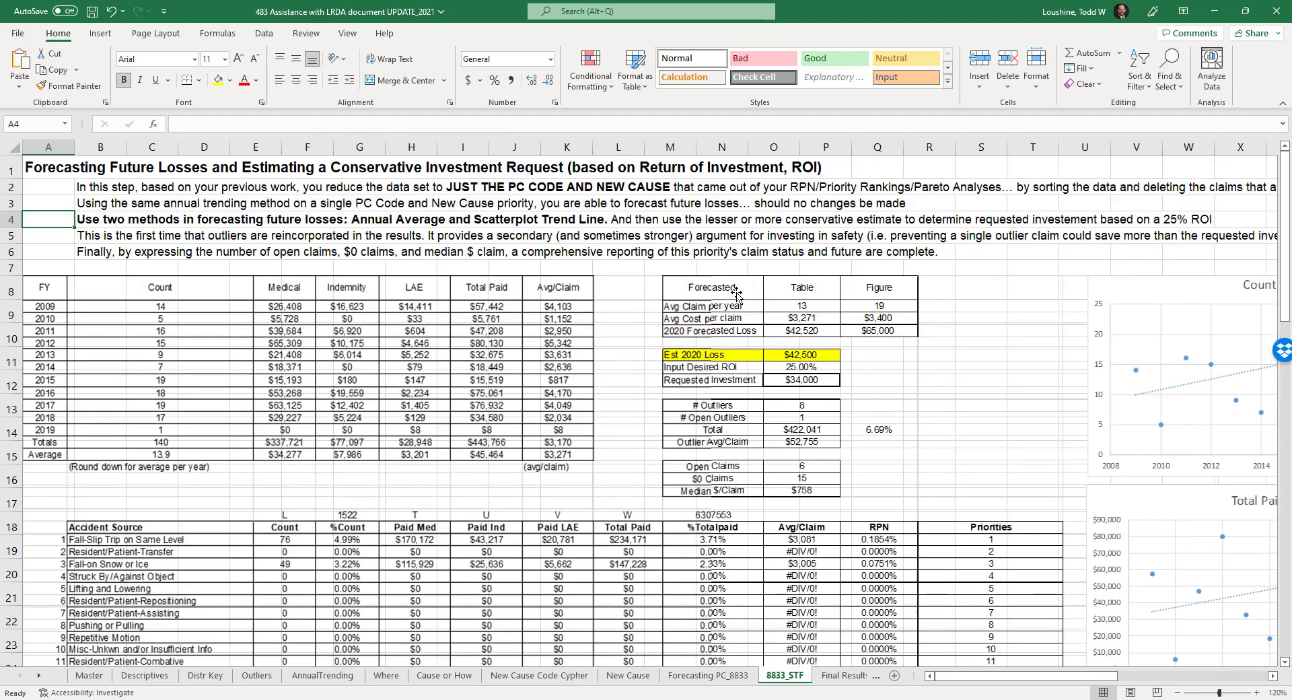
{"action": "left_click_drag", "start_coordinate": [805, 305], "coordinate": [904, 291]}
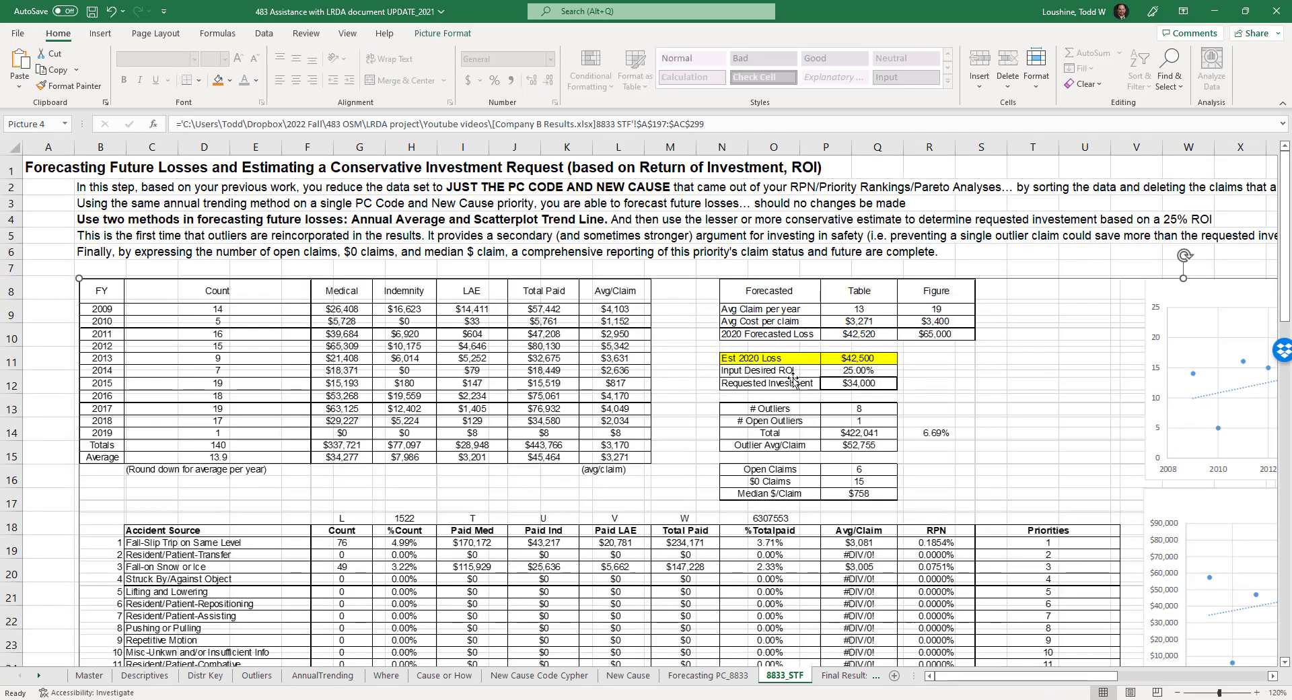
Step: Examine the Final Results sheet's column headings, the linked 8833 Slip, Trip, Fall forecast picture and the priority 1 estimated total claims paid
{"action": "left_click", "coordinate": [849, 675]}
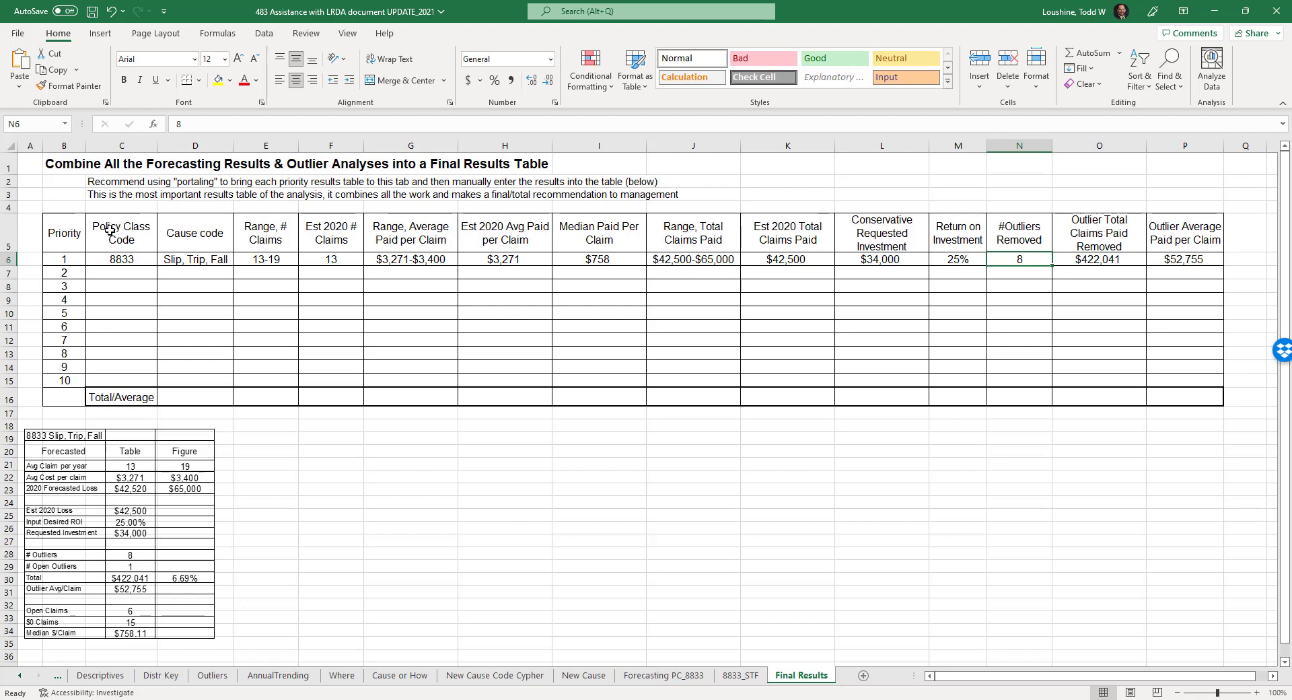
{"action": "left_click", "coordinate": [138, 232]}
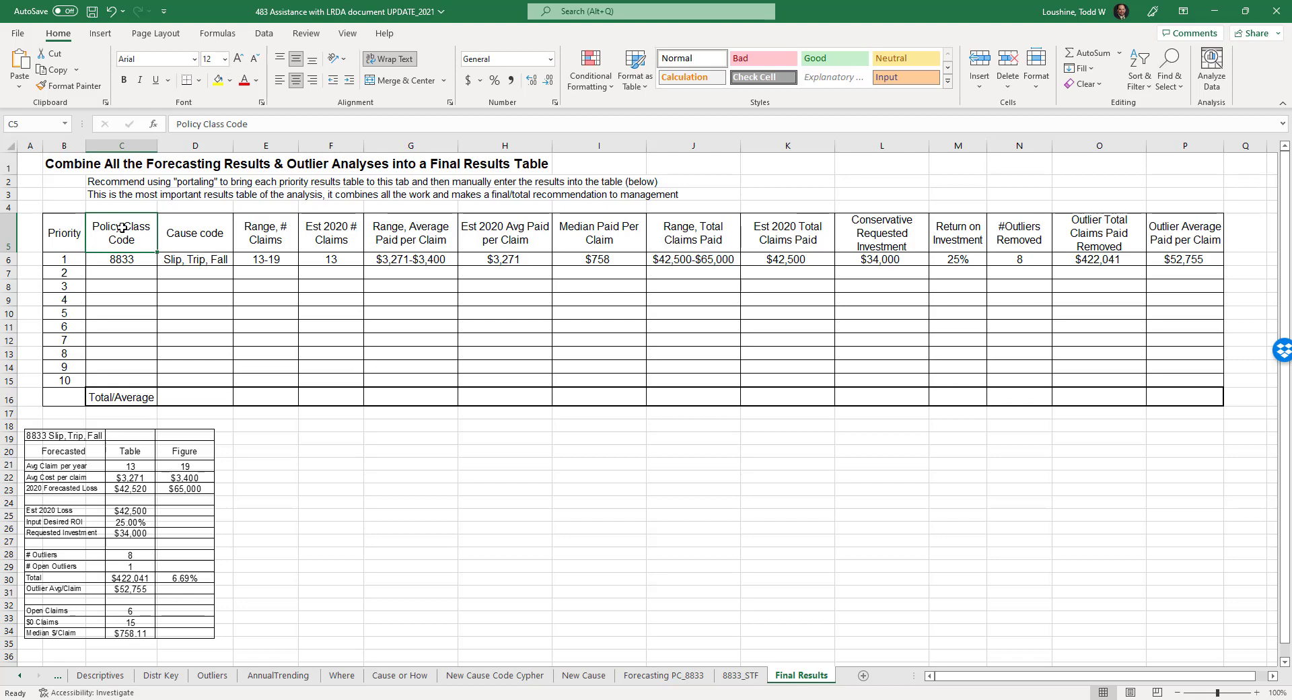
{"action": "left_click", "coordinate": [206, 222]}
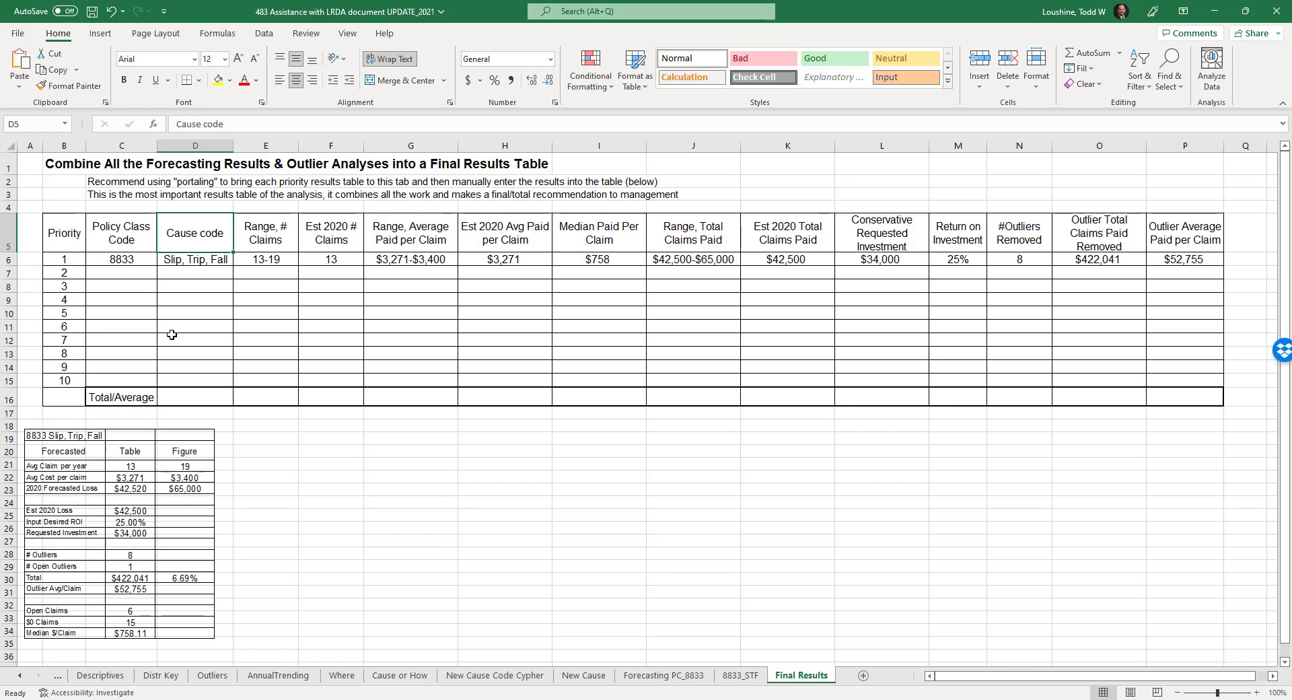
{"action": "left_click", "coordinate": [274, 237]}
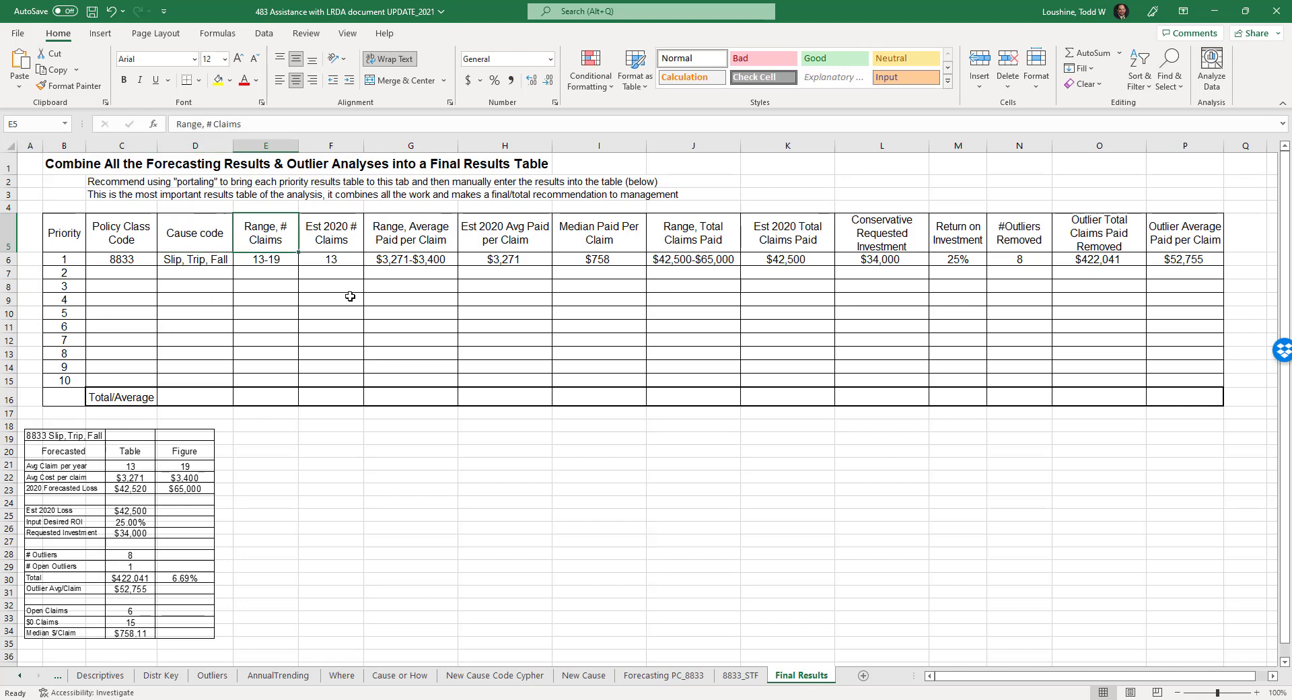
{"action": "left_click", "coordinate": [327, 235]}
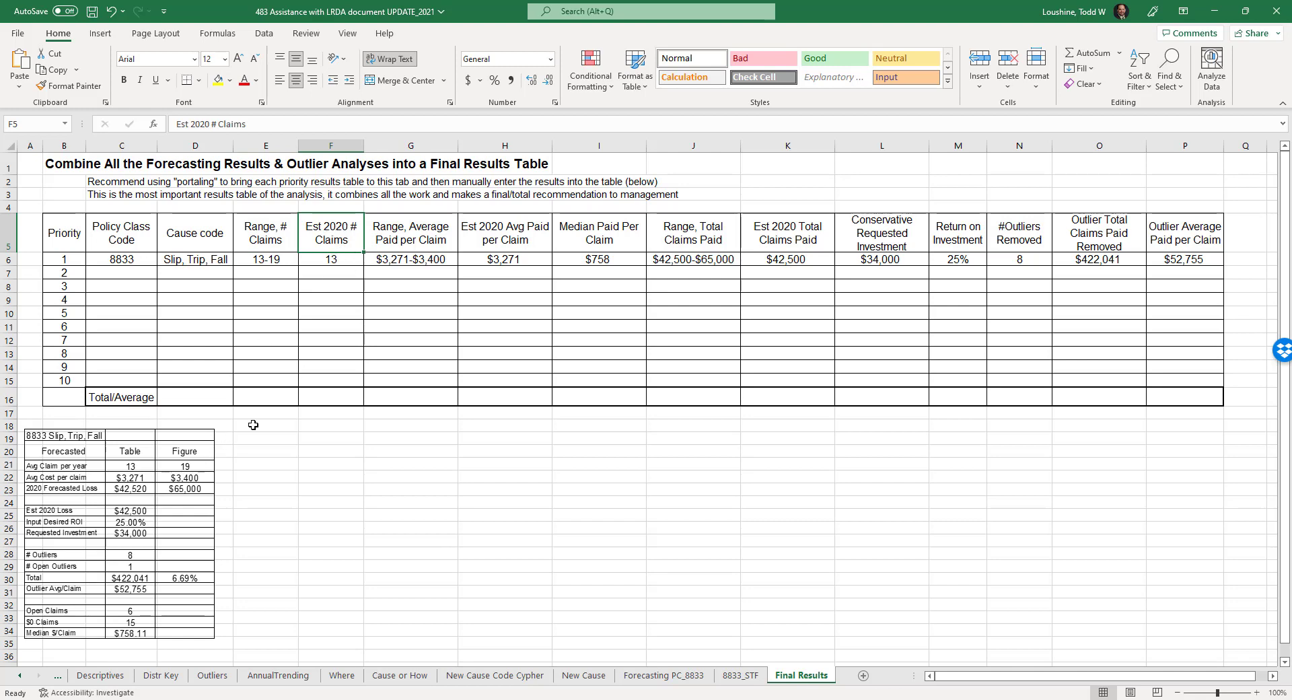
{"action": "left_click", "coordinate": [130, 456]}
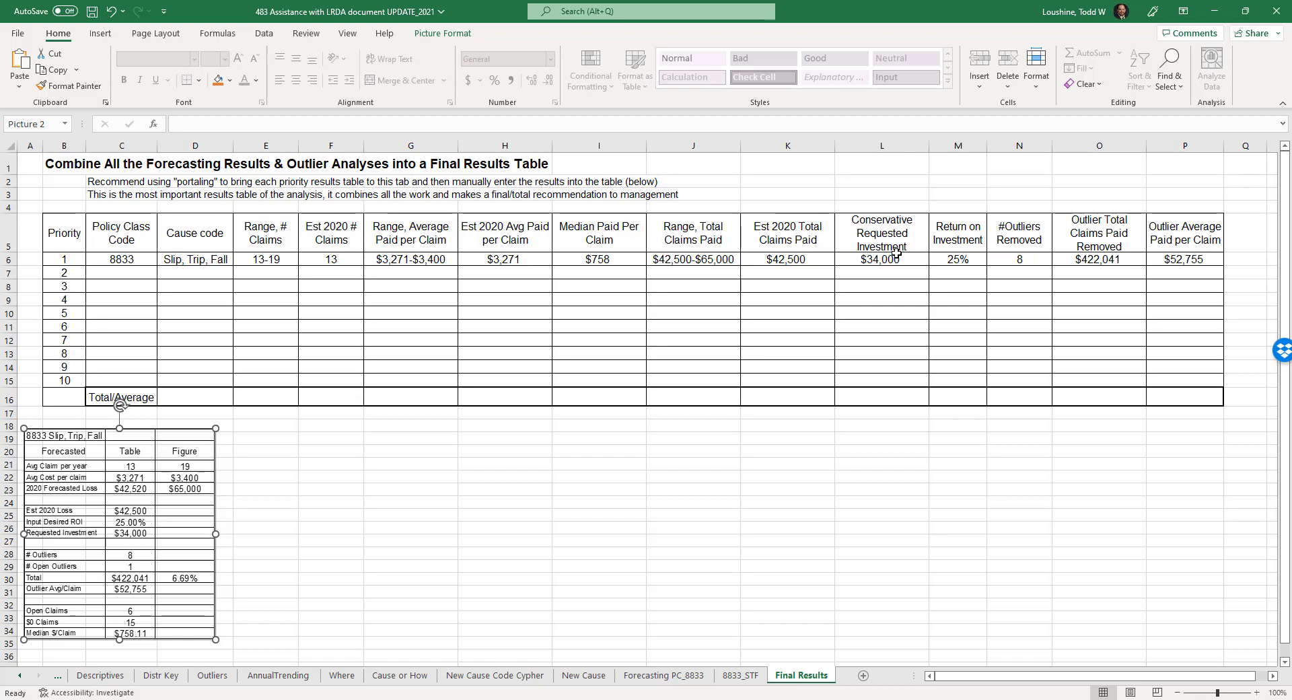
{"action": "left_click", "coordinate": [799, 258]}
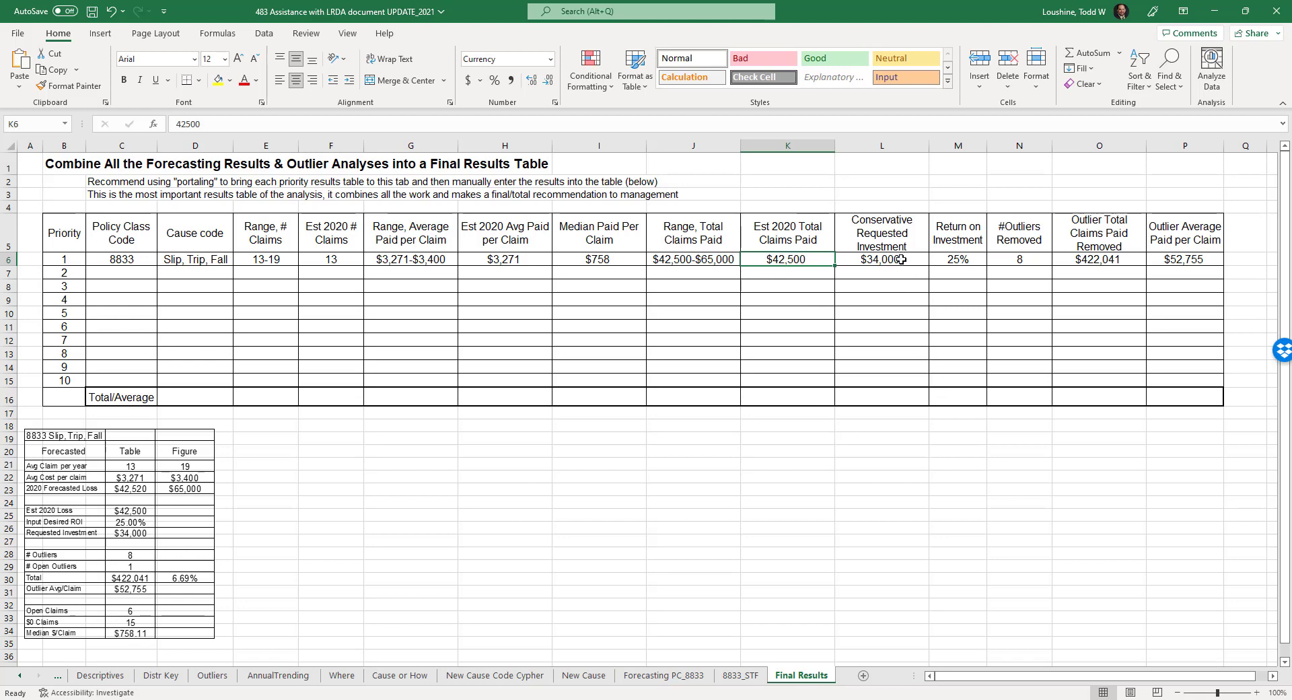
Step: Examine the priority 1 Return on Investment, Conservative Requested Investment and Est 2020 Total Claims Paid entries in the final results table
{"action": "left_click", "coordinate": [964, 232]}
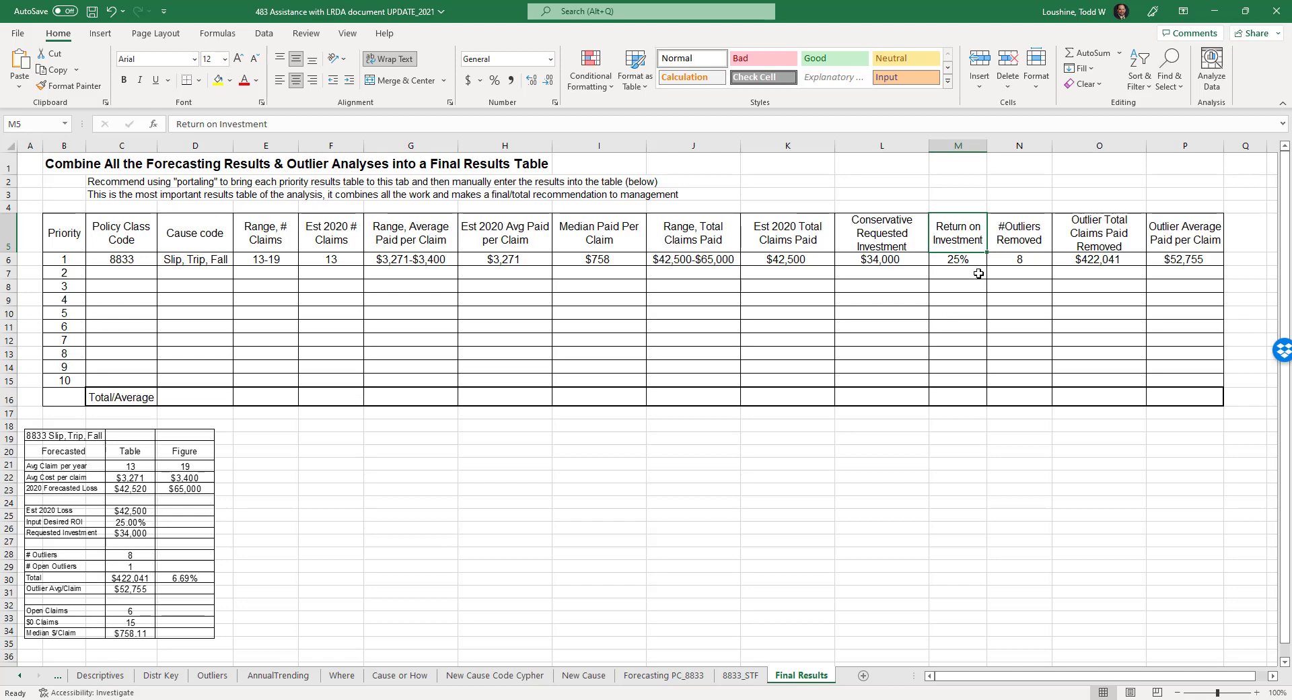
{"action": "left_click", "coordinate": [963, 257]}
{"action": "left_click", "coordinate": [874, 233]}
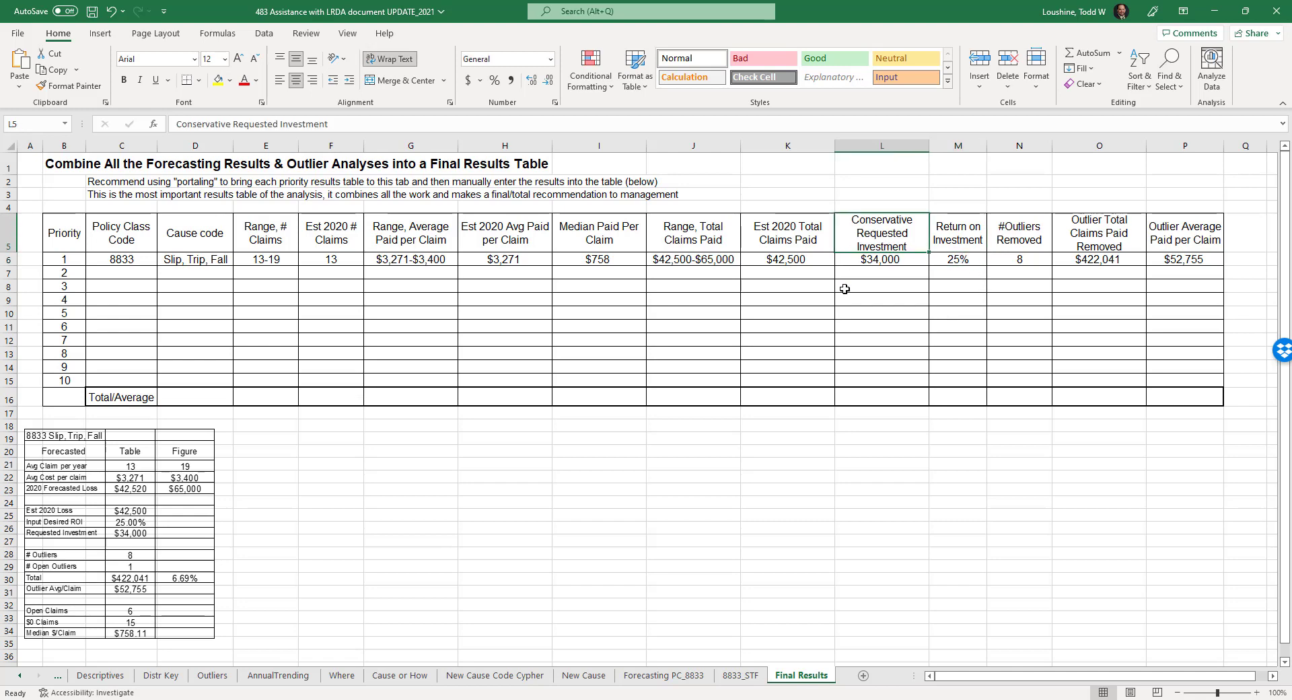
{"action": "left_click", "coordinate": [811, 239]}
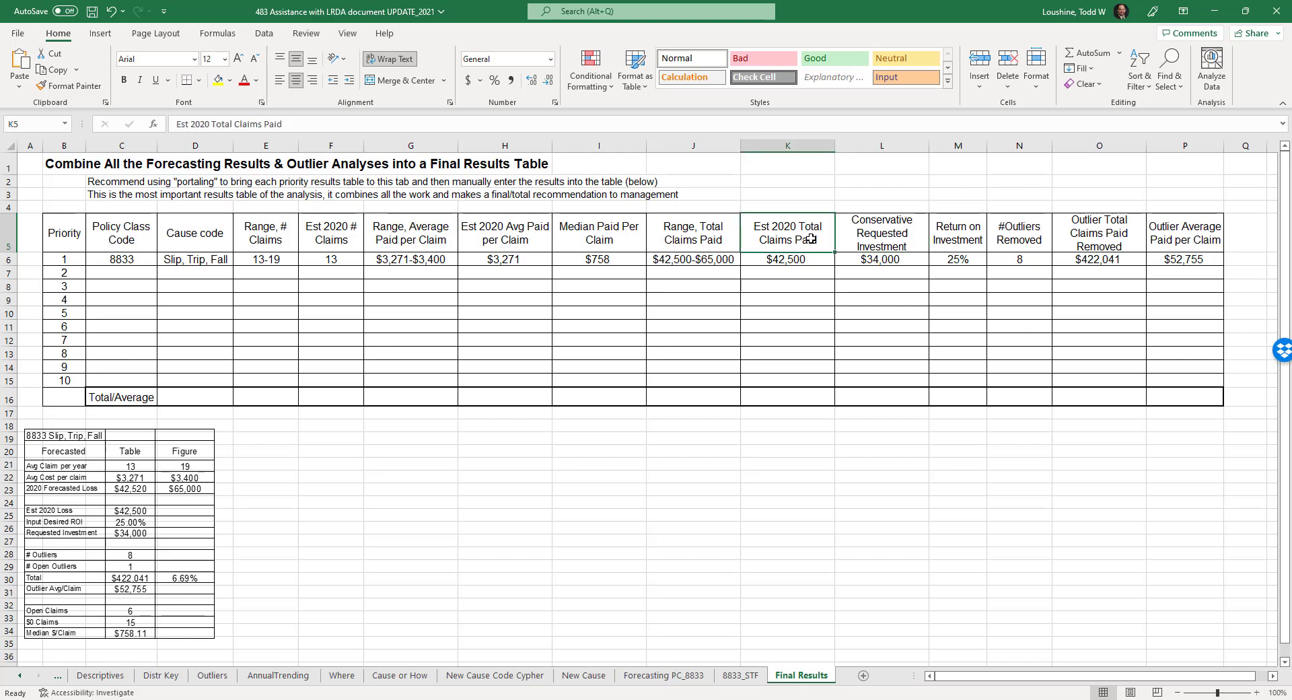
{"action": "left_click", "coordinate": [783, 258]}
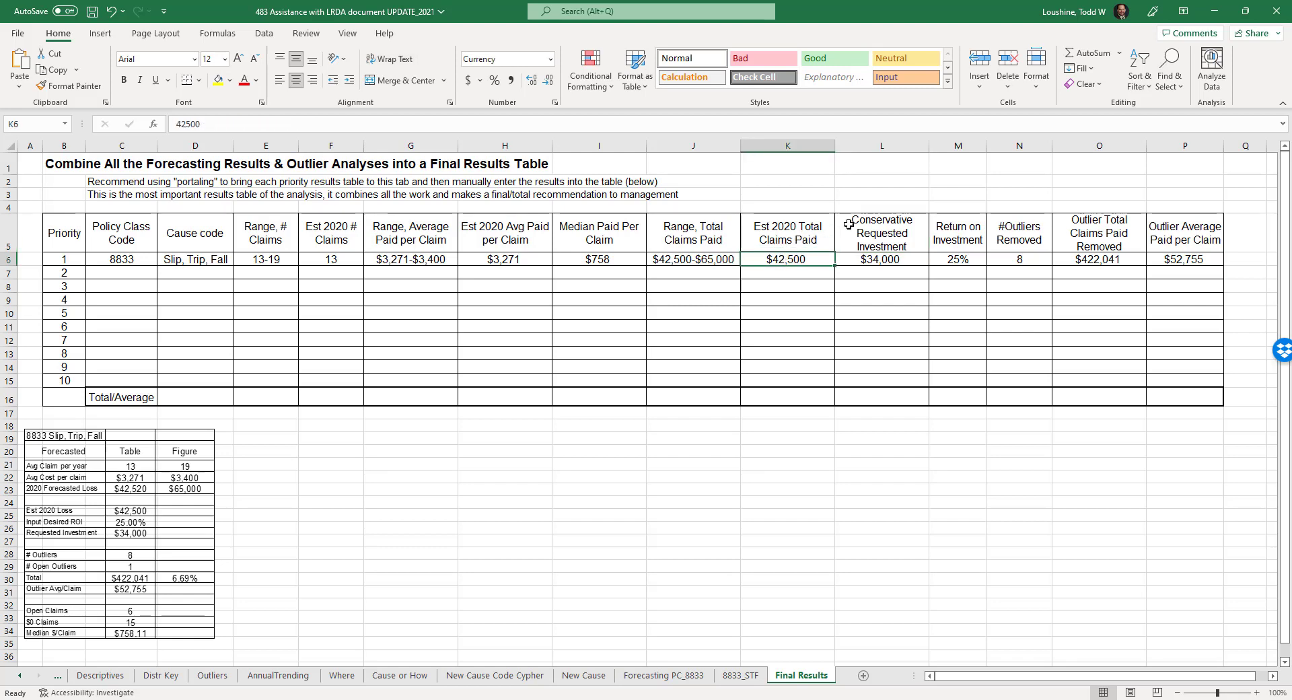
{"action": "left_click", "coordinate": [880, 262]}
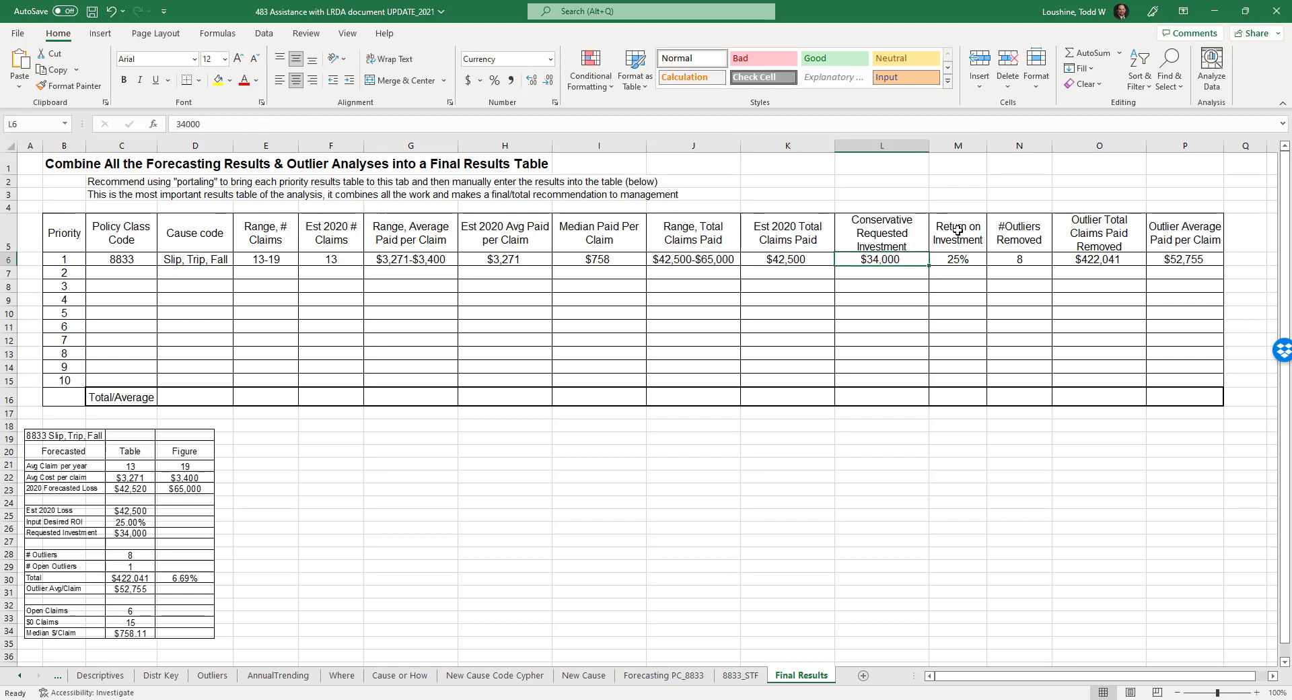
{"action": "left_click_drag", "start_coordinate": [951, 233], "coordinate": [968, 264]}
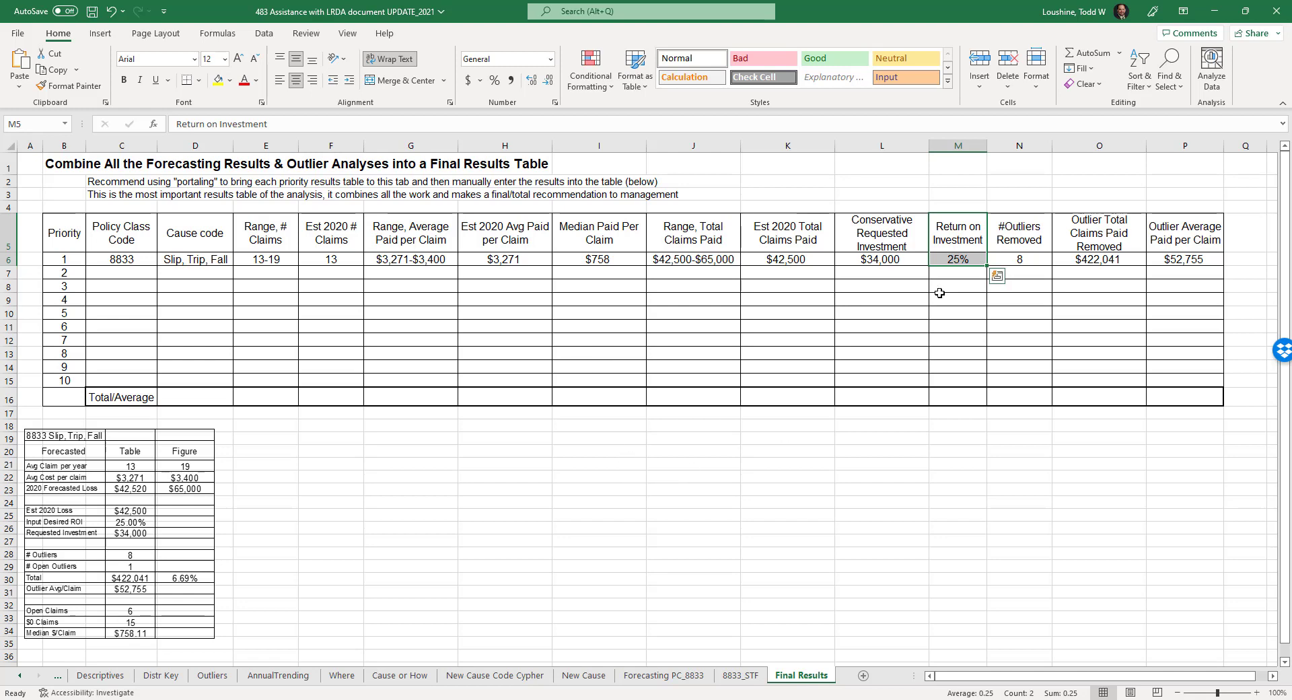
Step: Compare the priority 1 outlier columns with the requested investment and the estimated 2020 total claims paid
{"action": "left_click_drag", "start_coordinate": [1033, 235], "coordinate": [1168, 261]}
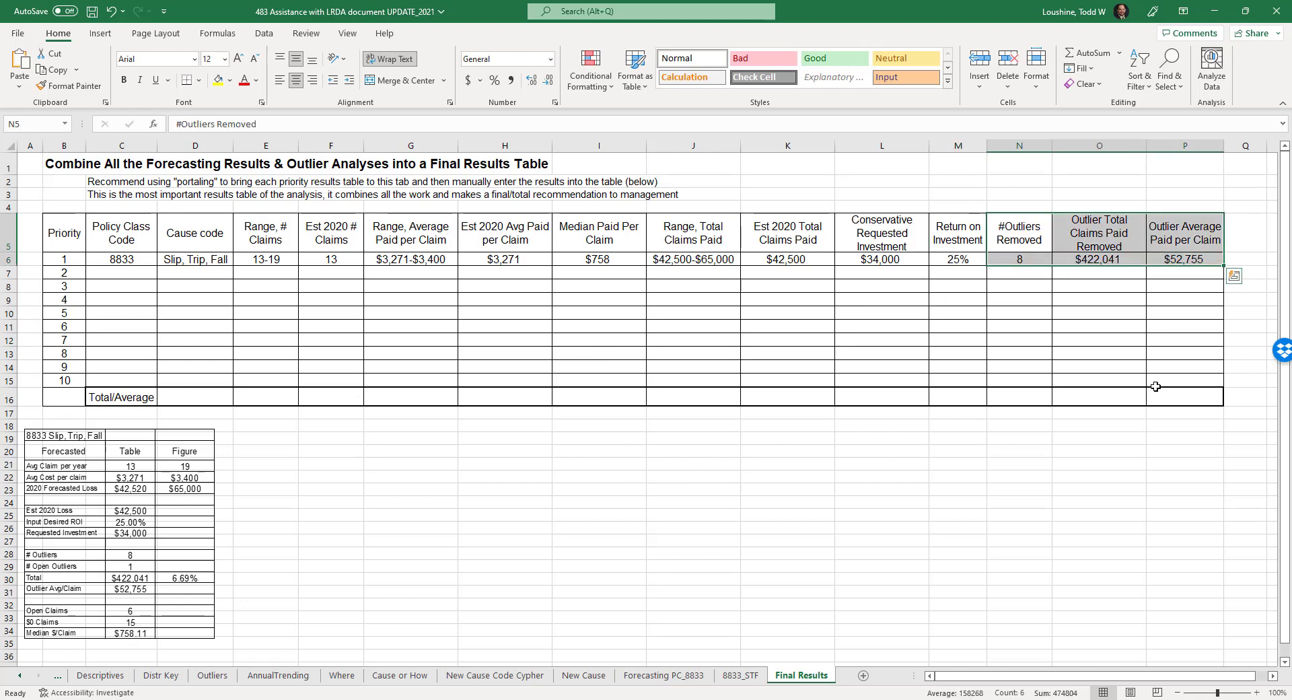
{"action": "left_click", "coordinate": [893, 259]}
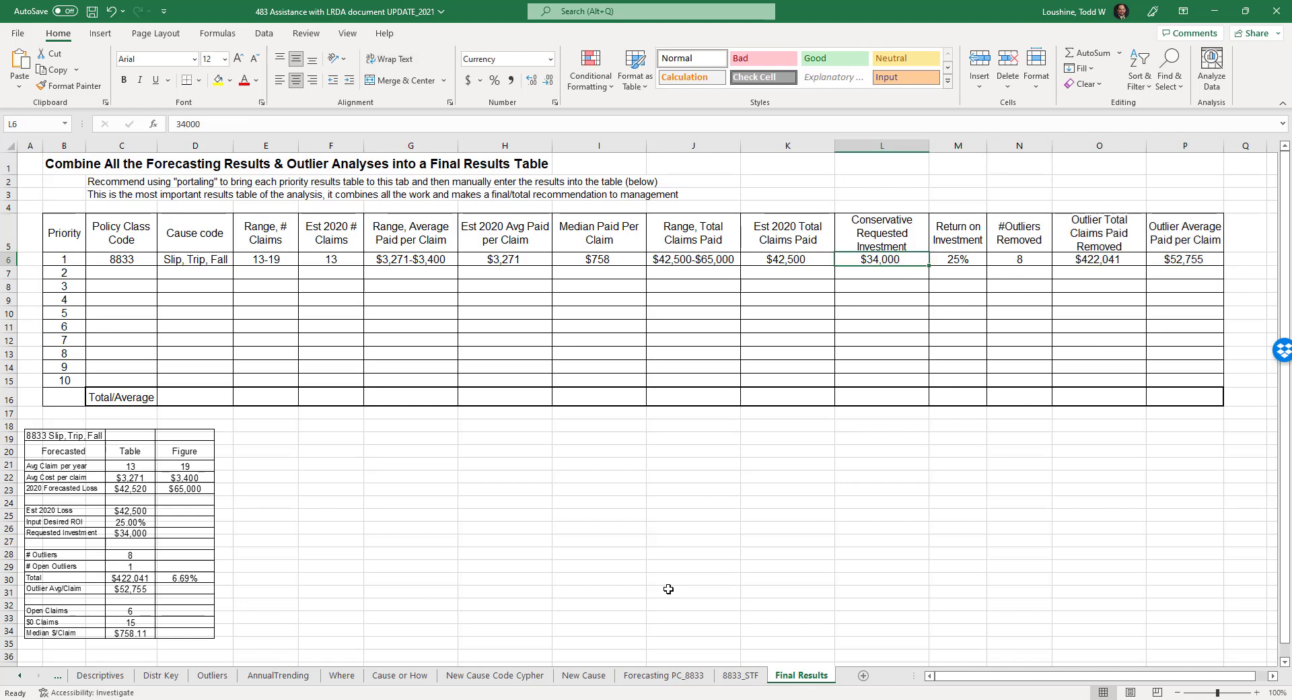
{"action": "left_click", "coordinate": [1097, 257]}
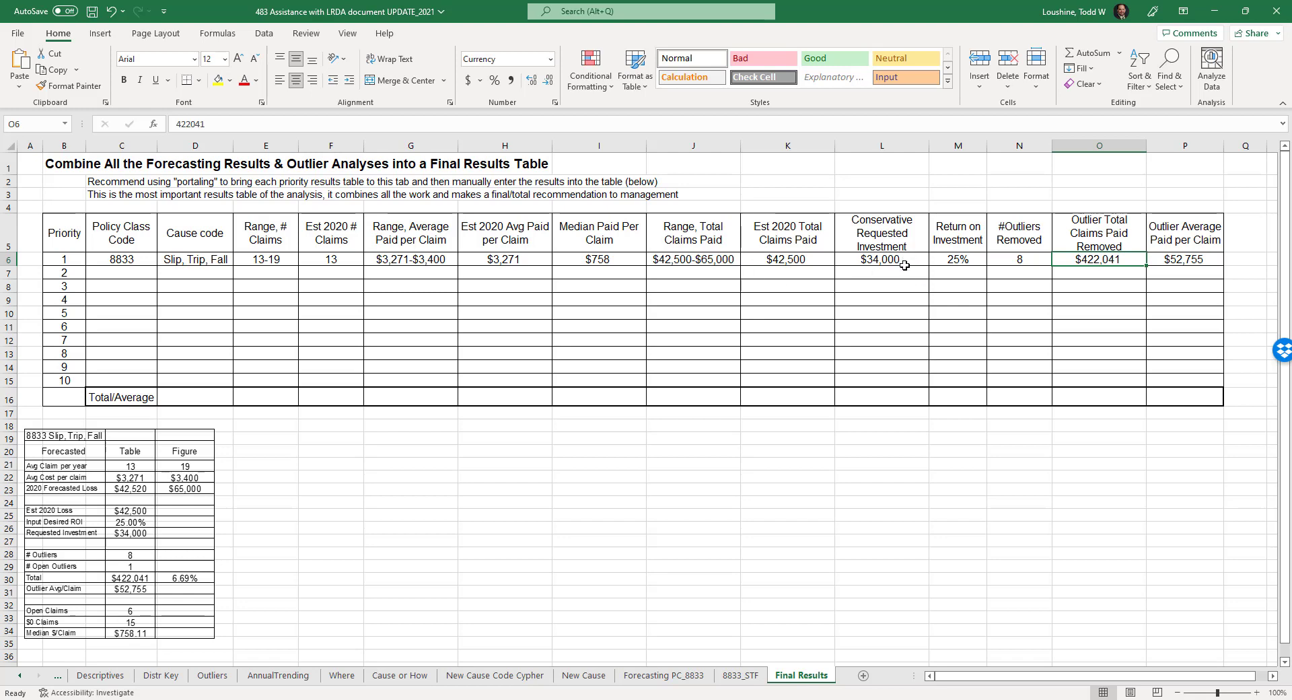
{"action": "left_click", "coordinate": [806, 263]}
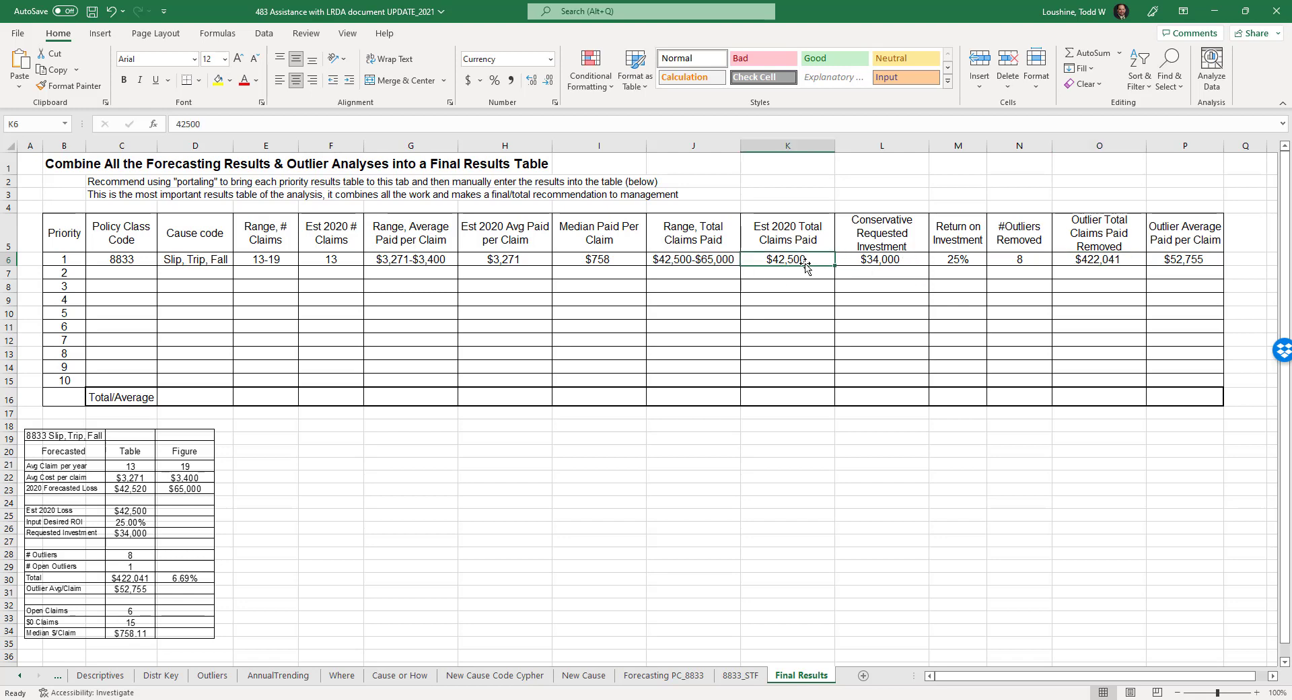
{"action": "left_click", "coordinate": [1111, 262]}
{"action": "left_click", "coordinate": [806, 299]}
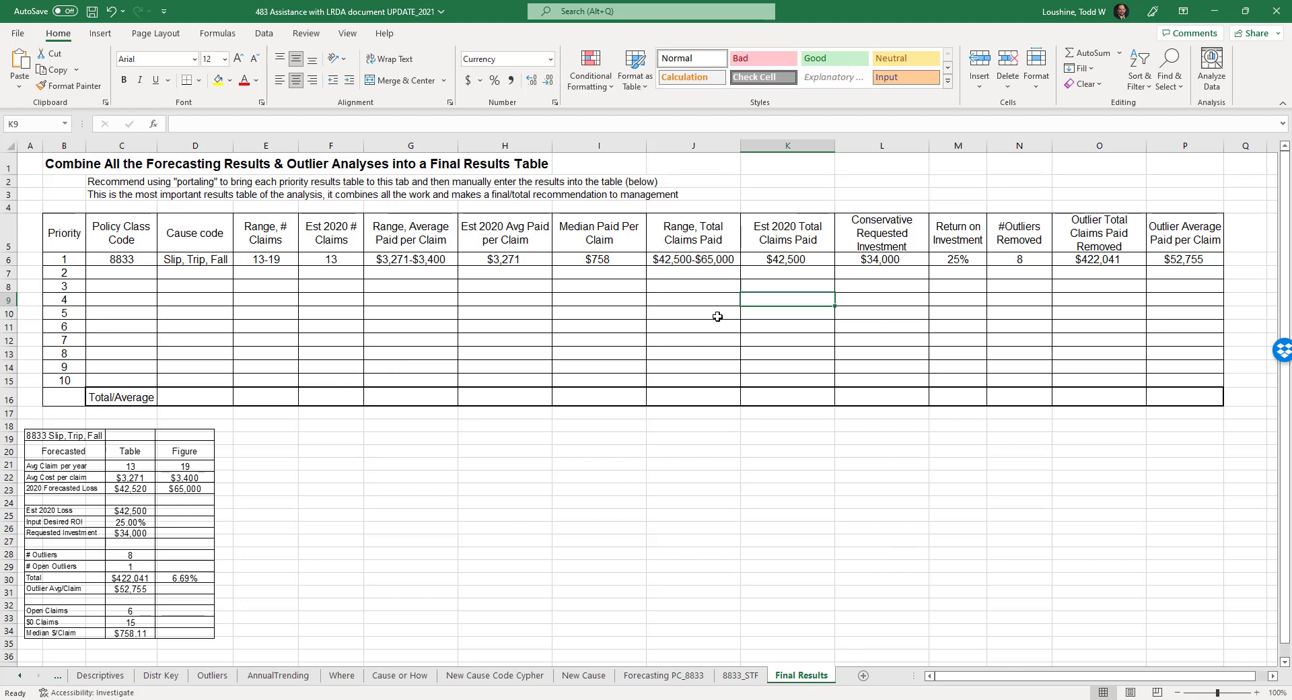
Step: Review the New Cause, Forecasting PC_8833 and 8833_STF sheets in turn and return to the Final Results sheet
{"action": "left_click", "coordinate": [579, 681]}
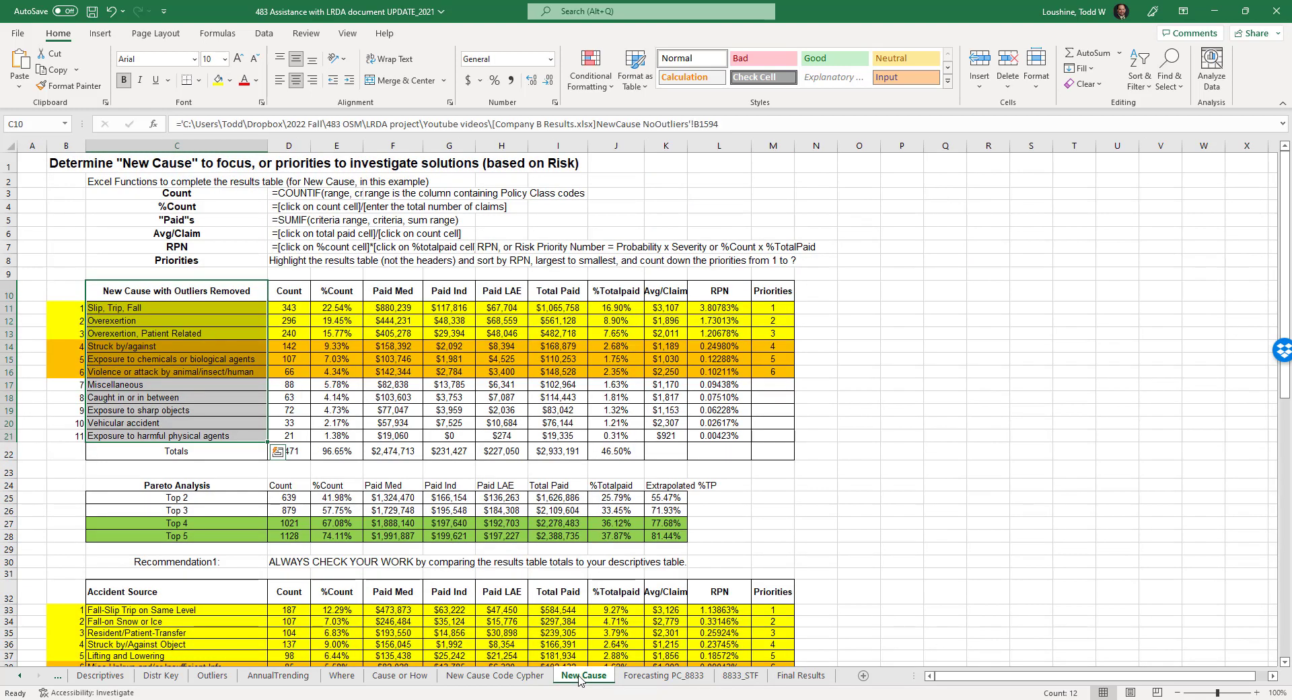
{"action": "left_click", "coordinate": [670, 678]}
{"action": "left_click", "coordinate": [739, 676]}
{"action": "left_click", "coordinate": [803, 676]}
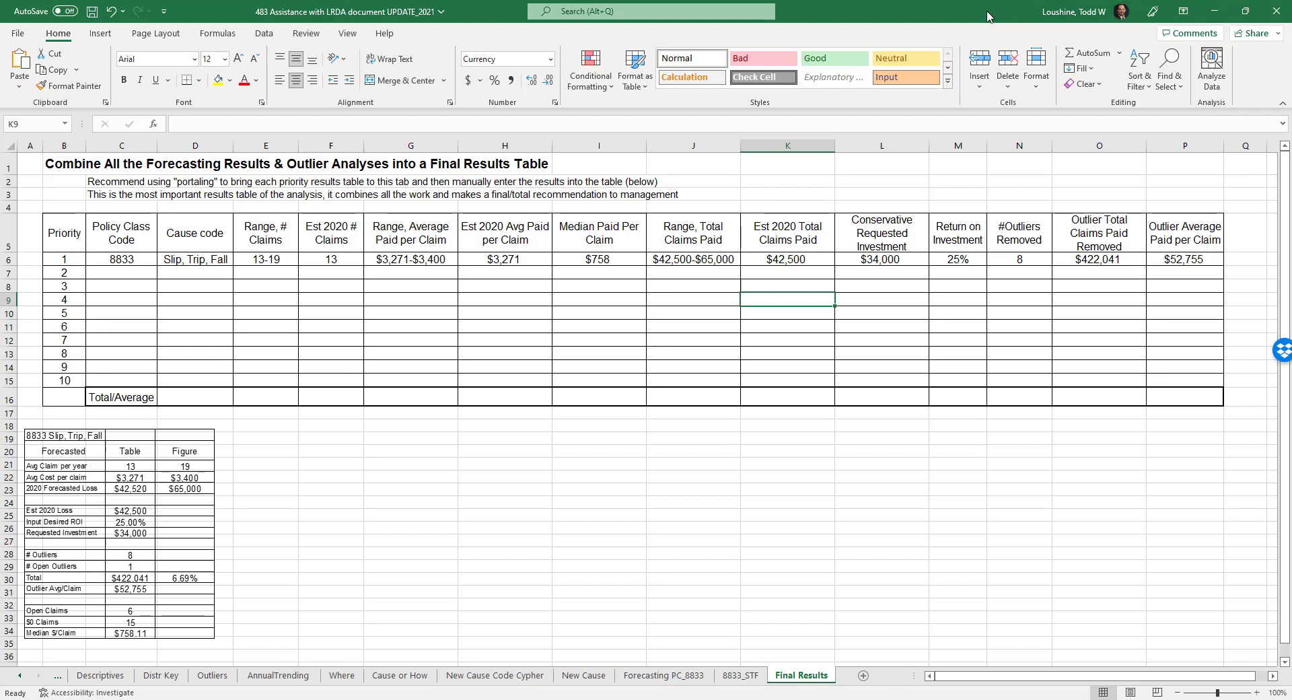
Step: Switch to the 683 LRDA Week 3 Comparison workbook and examine the Top 14 Pareto row on the Detail Cause 19OLr sheet
{"action": "left_click_drag", "start_coordinate": [1291, 161], "coordinate": [583, 2]}
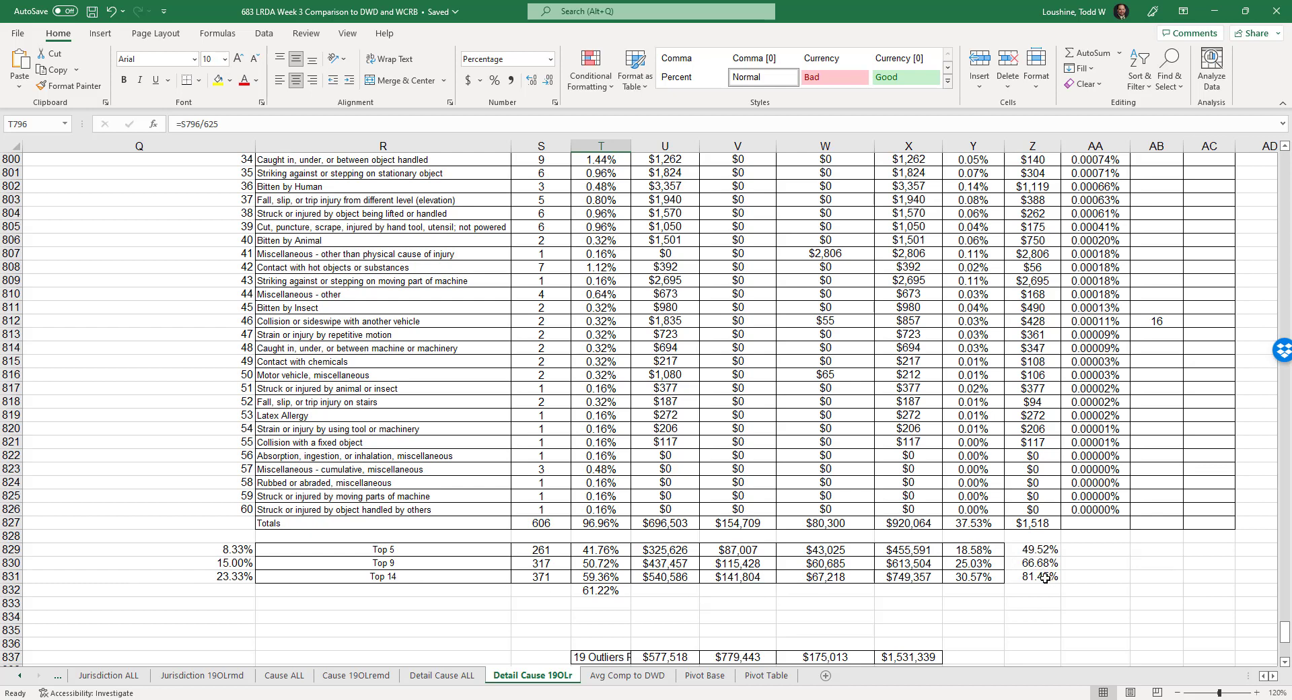
{"action": "left_click_drag", "start_coordinate": [1051, 576], "coordinate": [135, 577]}
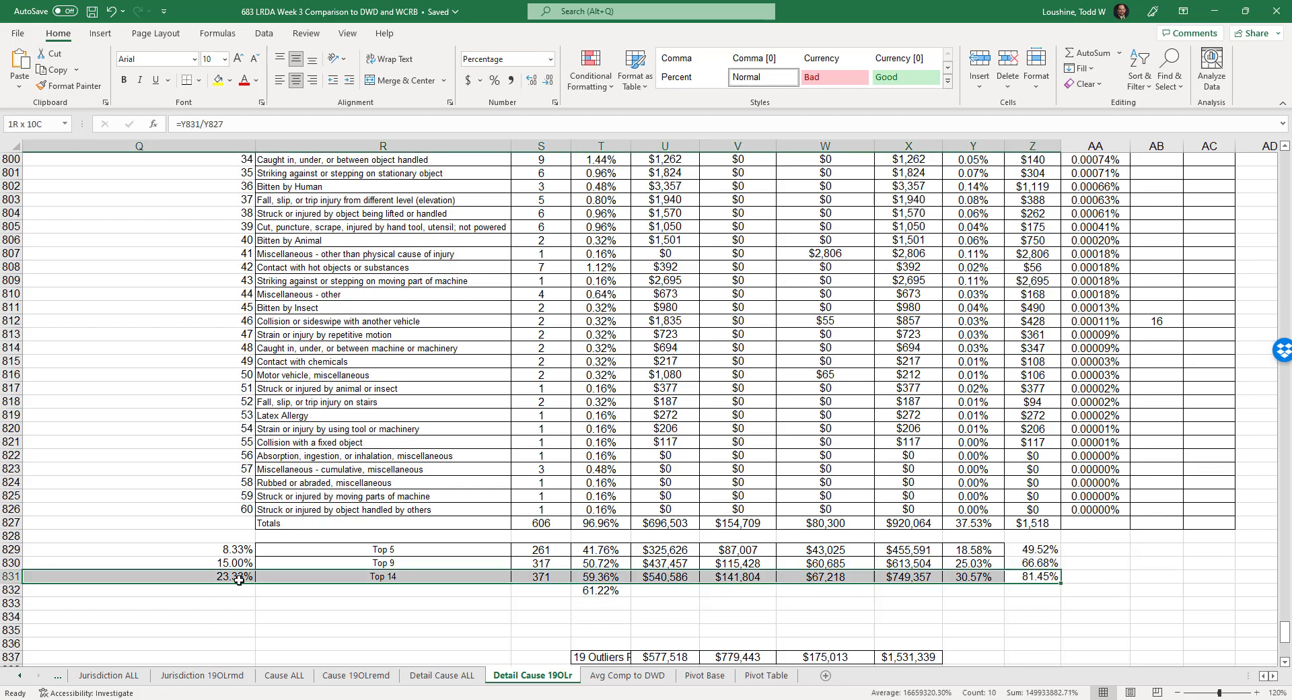
{"action": "left_click", "coordinate": [1041, 576]}
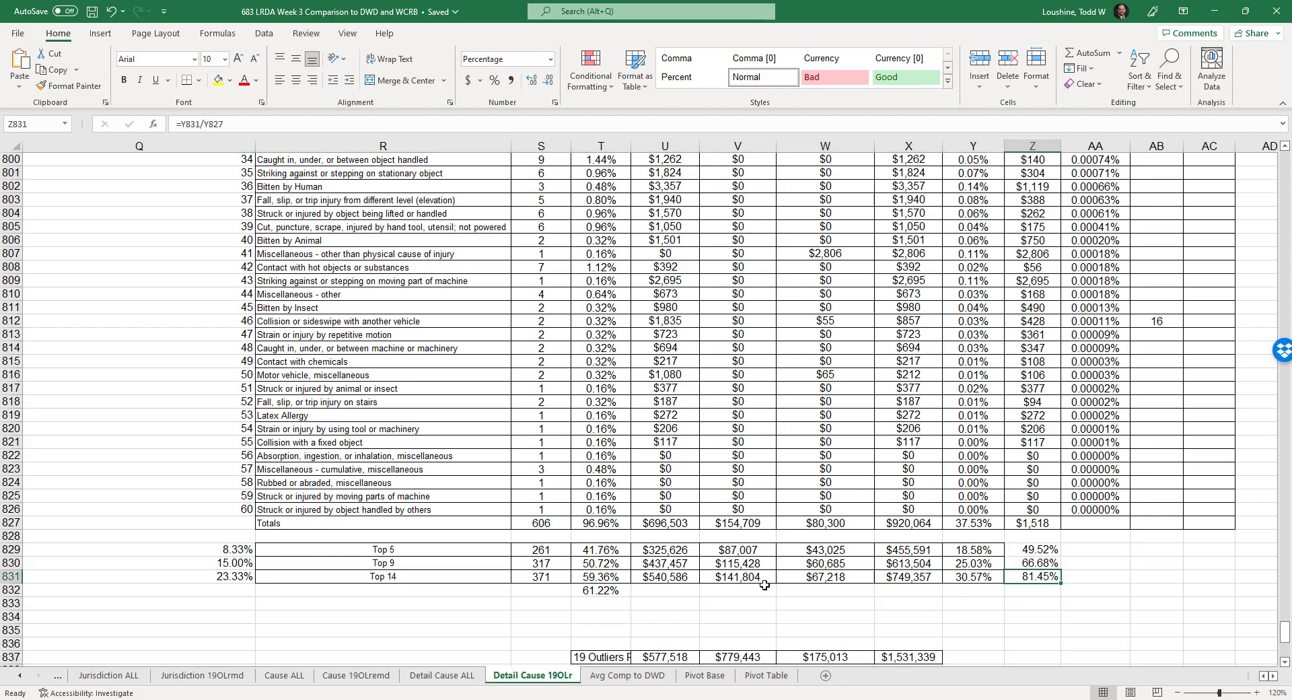
{"action": "left_click", "coordinate": [411, 580]}
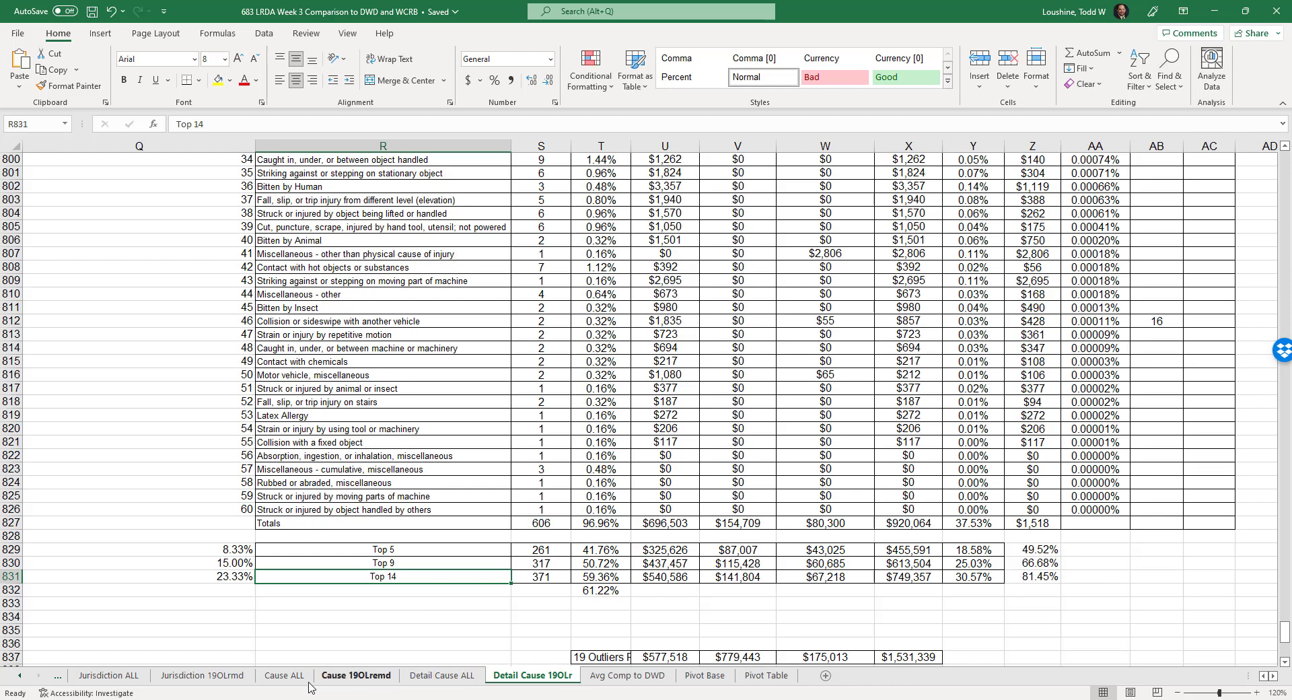
Step: Open the Cause ALL sheet and examine the Cause table's Avg/Claim column alongside the descriptives, location and jurisdiction tables above it
{"action": "left_click", "coordinate": [283, 676]}
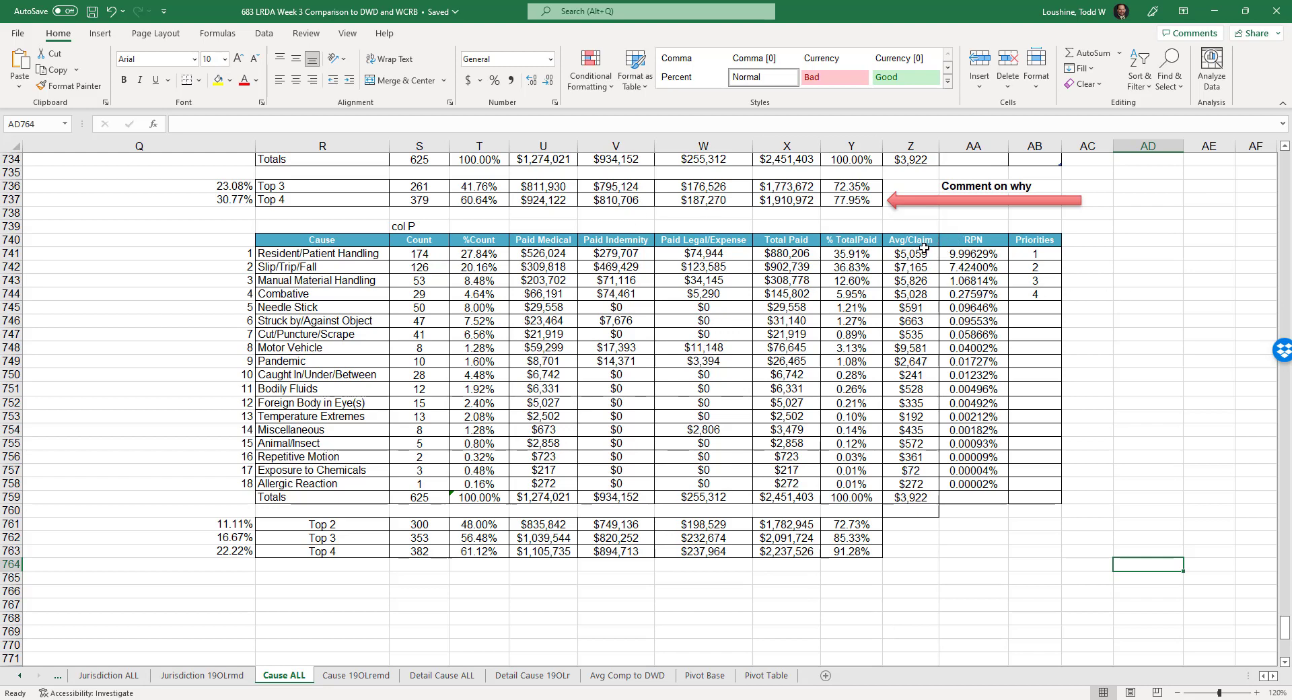
{"action": "left_click_drag", "start_coordinate": [921, 241], "coordinate": [899, 499]}
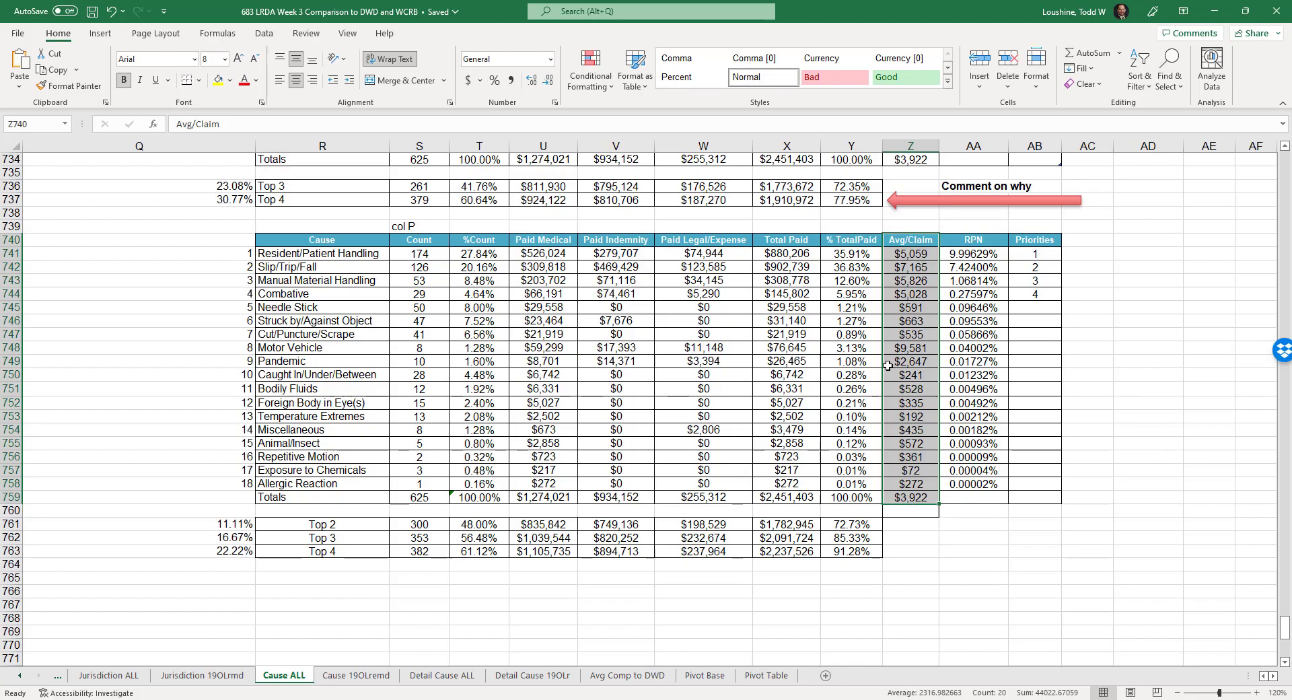
{"action": "scroll", "coordinate": [974, 394], "scroll_direction": "up", "scroll_amount": 6}
{"action": "scroll", "coordinate": [974, 394], "scroll_direction": "up", "scroll_amount": 20}
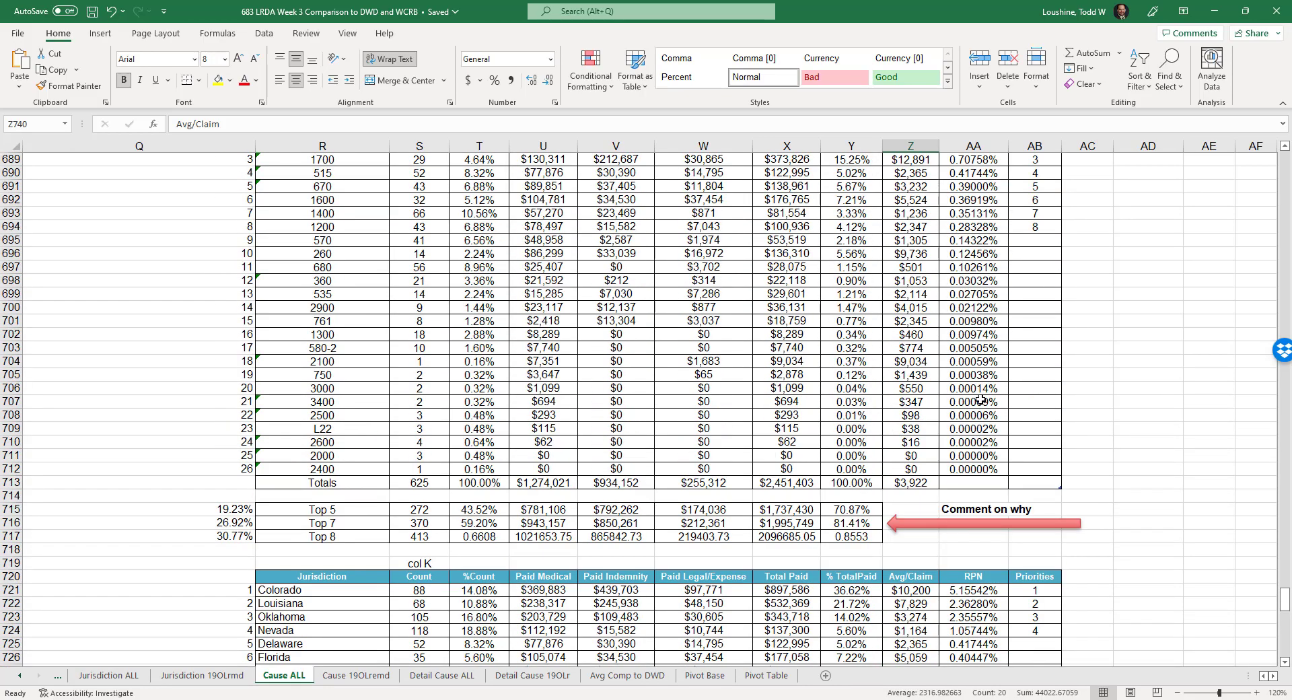
{"action": "scroll", "coordinate": [981, 401], "scroll_direction": "up", "scroll_amount": 8}
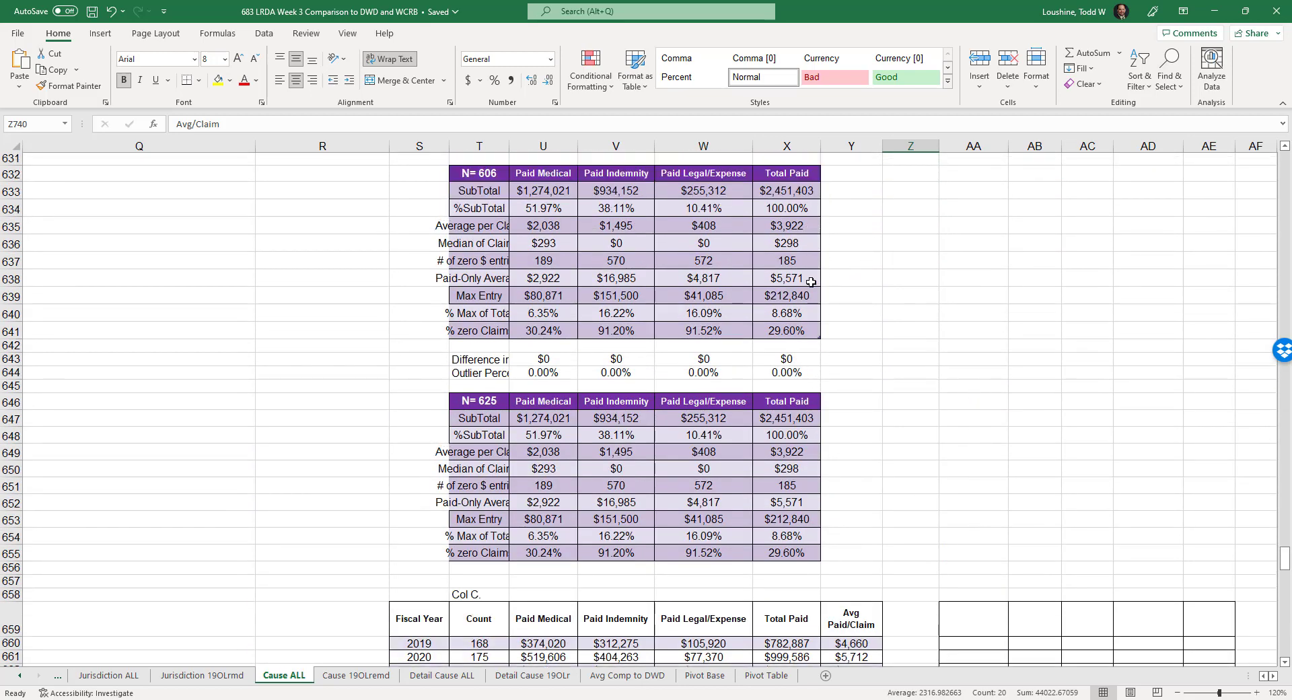
{"action": "scroll", "coordinate": [921, 472], "scroll_direction": "down", "scroll_amount": 13}
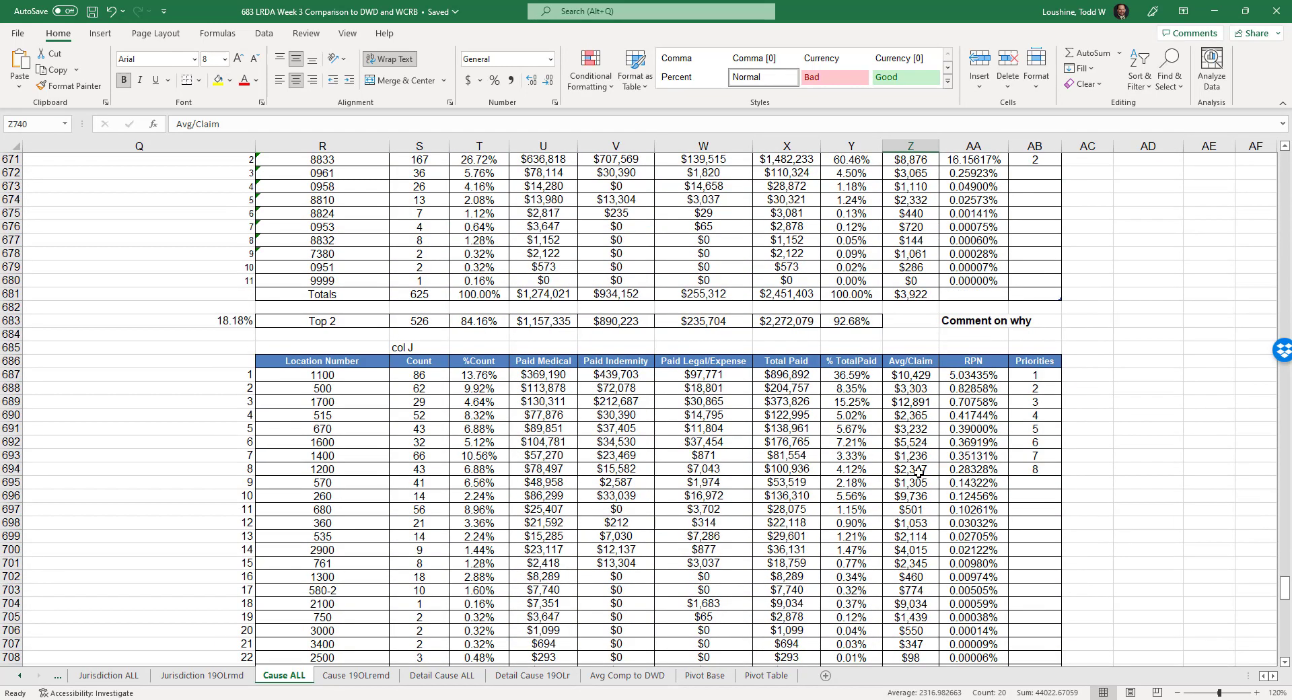
{"action": "scroll", "coordinate": [919, 472], "scroll_direction": "down", "scroll_amount": 12}
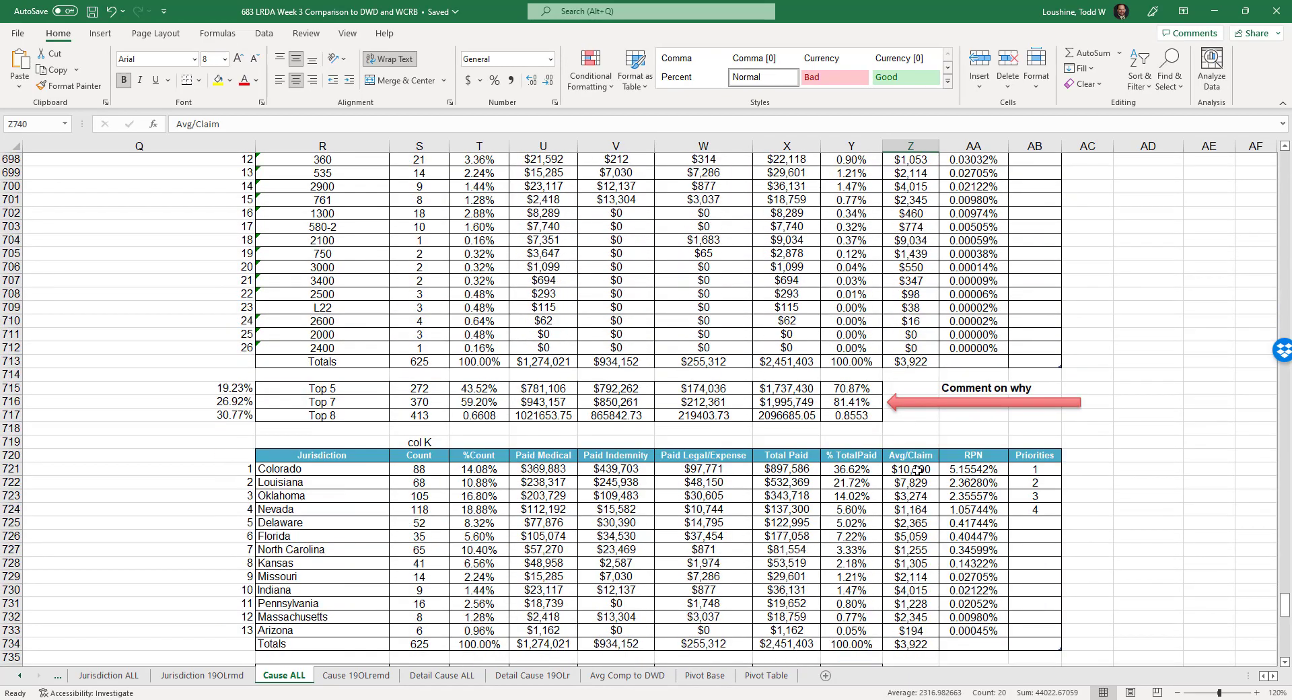
{"action": "scroll", "coordinate": [919, 471], "scroll_direction": "down", "scroll_amount": 12}
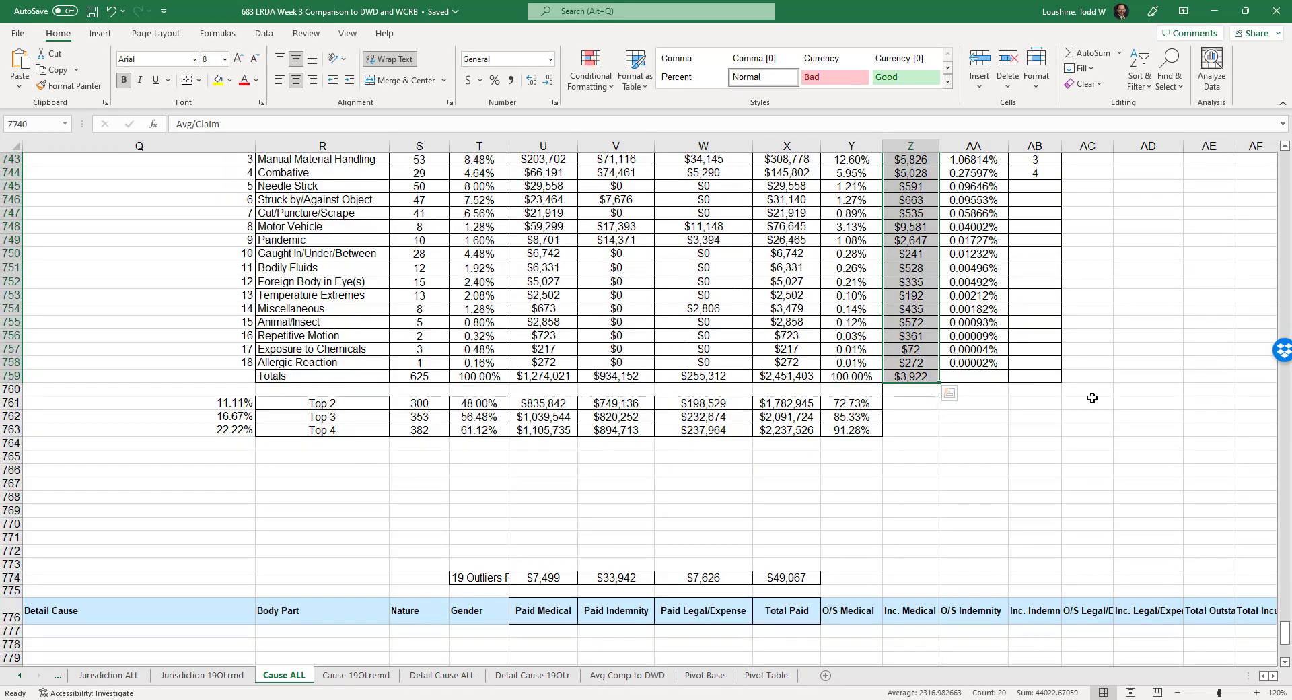
{"action": "left_click", "coordinate": [1087, 402]}
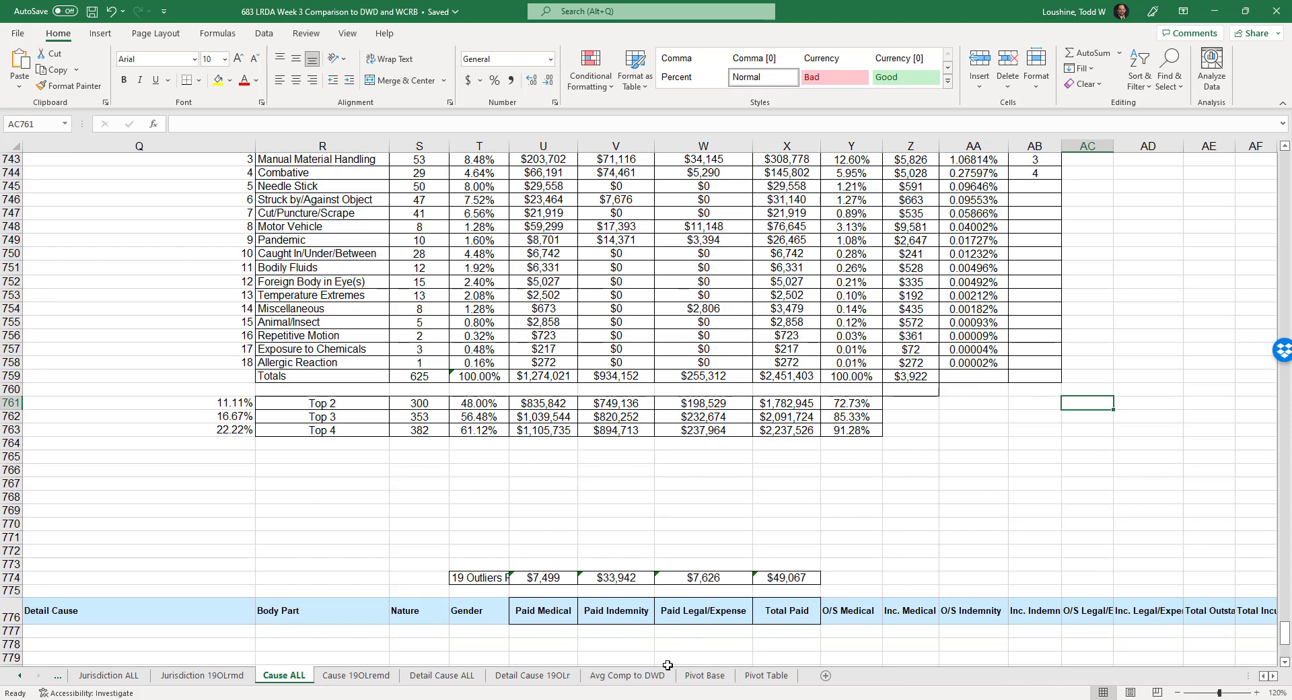
{"action": "scroll", "coordinate": [750, 529], "scroll_direction": "up", "scroll_amount": 3}
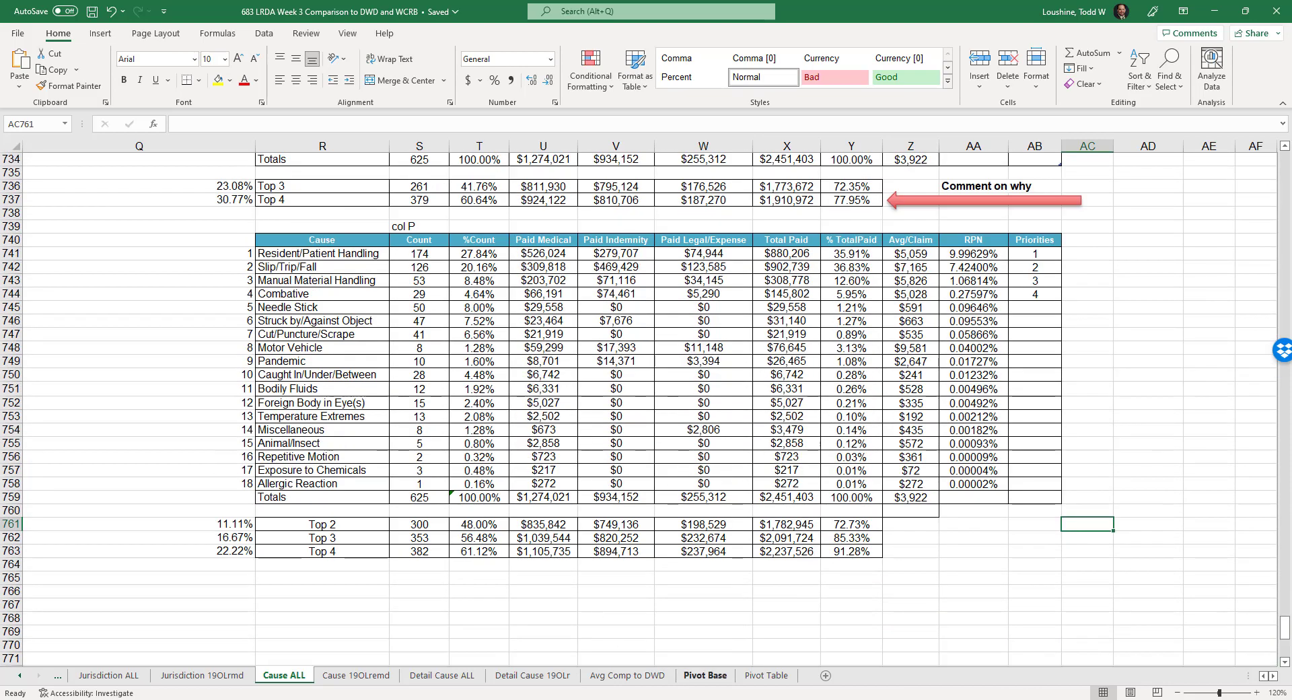
Step: Compare the Cause table on the Avg Comp to DWD sheet, including its Wisconsin claims figures, with the one on Cause ALL
{"action": "left_click", "coordinate": [645, 676]}
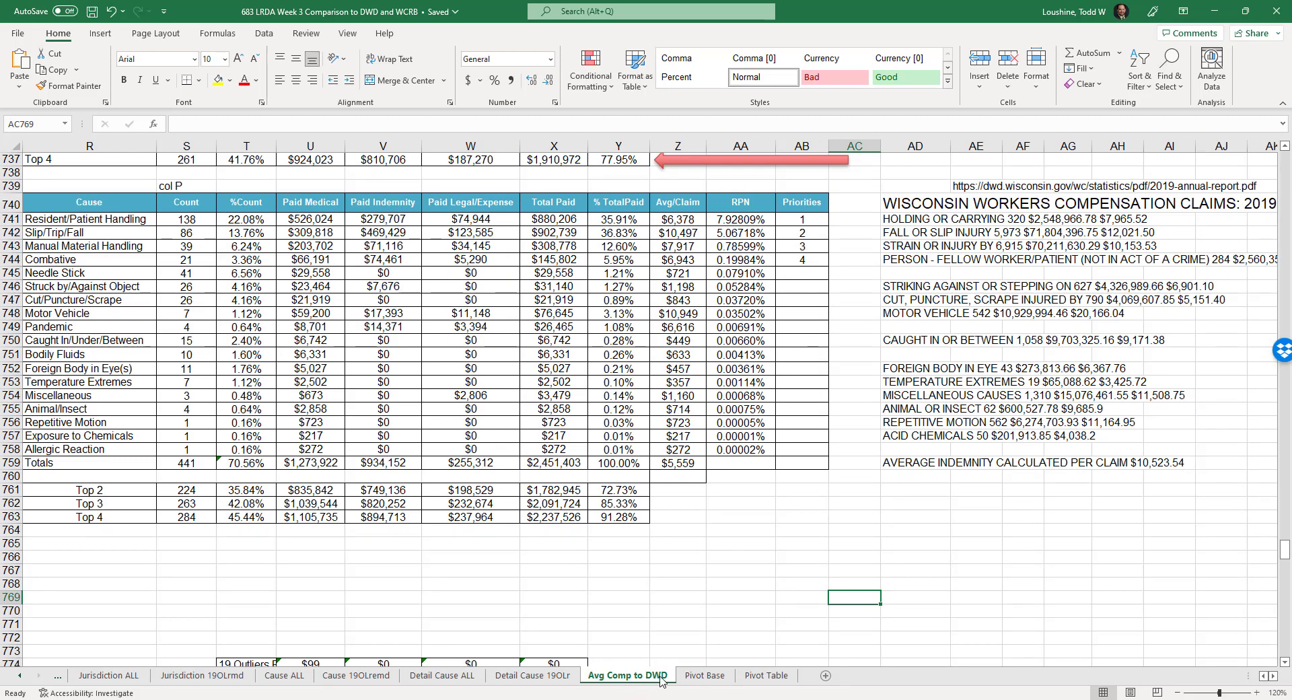
{"action": "left_click", "coordinate": [860, 558]}
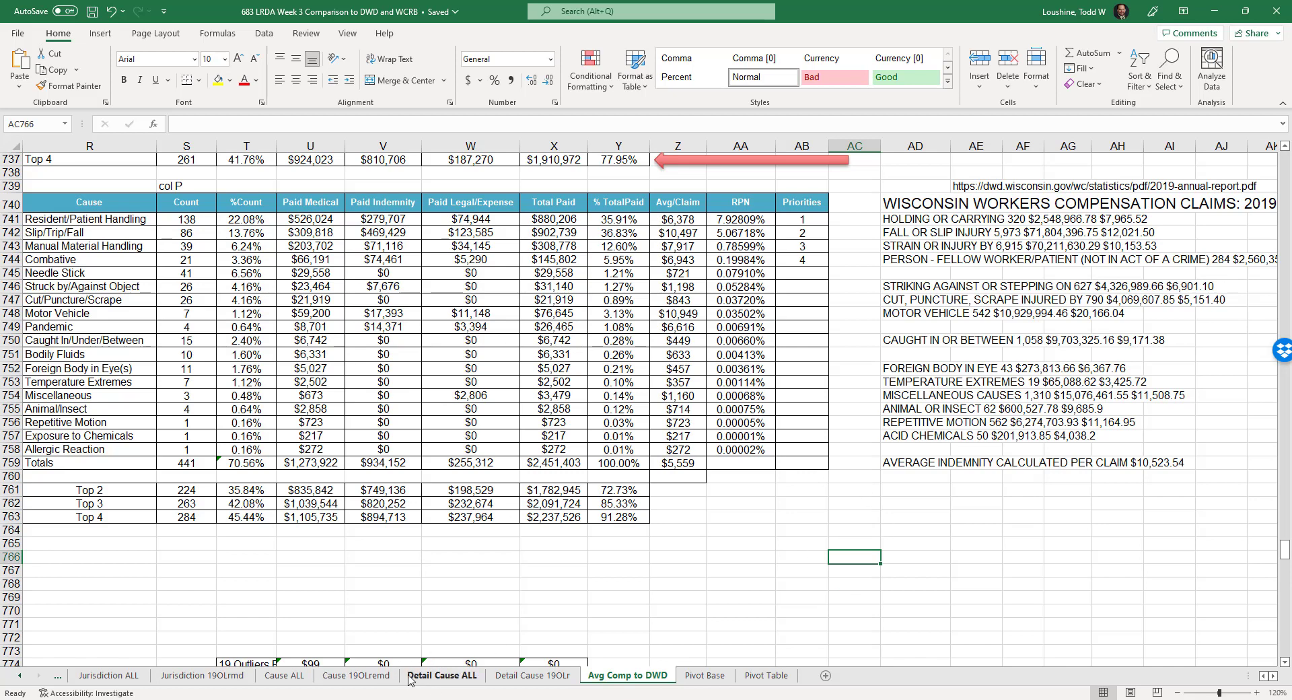
{"action": "left_click", "coordinate": [301, 678]}
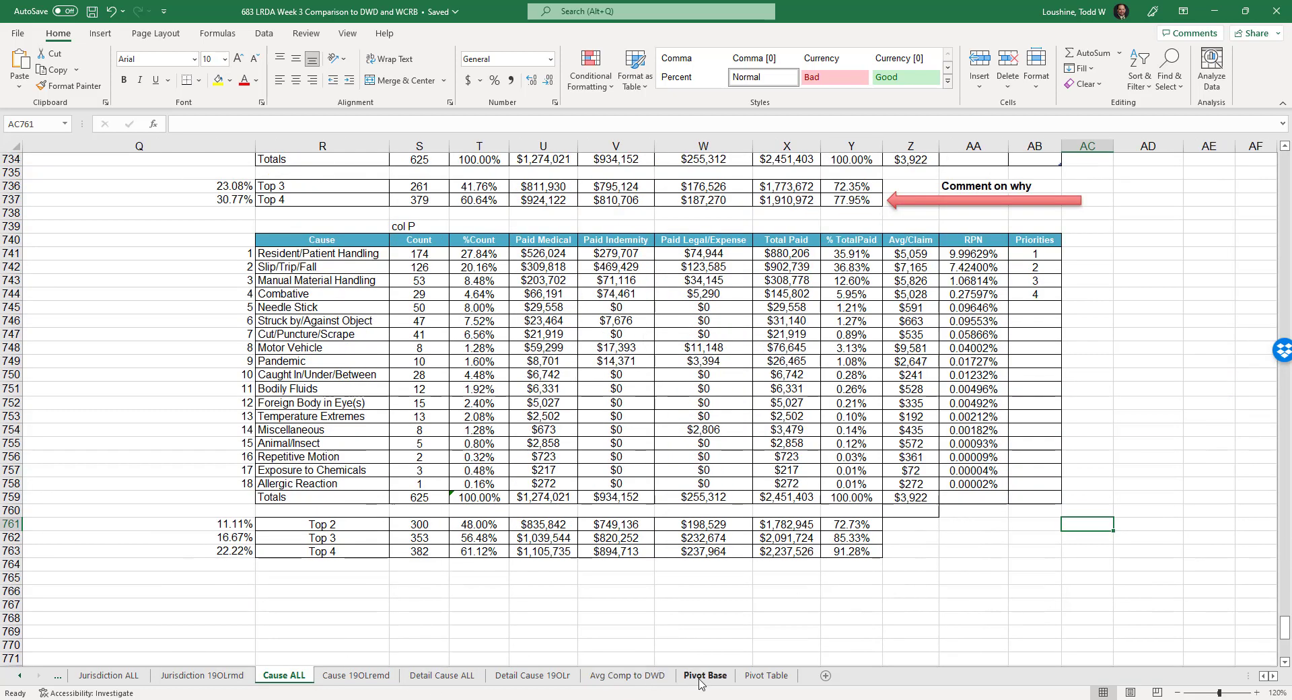
{"action": "left_click", "coordinate": [628, 676]}
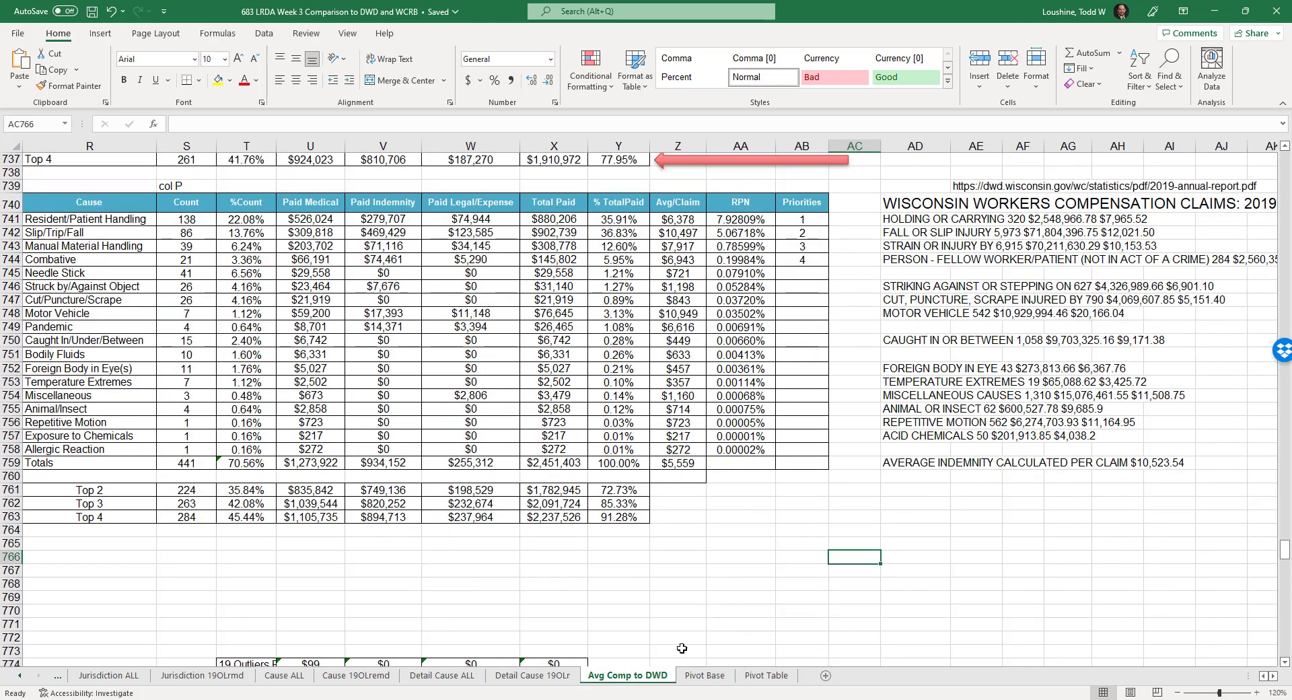
Step: On the Avg Comp to DWD sheet, move claim row 186 to row 961, the first empty row below the claims list
{"action": "left_click_drag", "start_coordinate": [1286, 549], "coordinate": [1262, 139]}
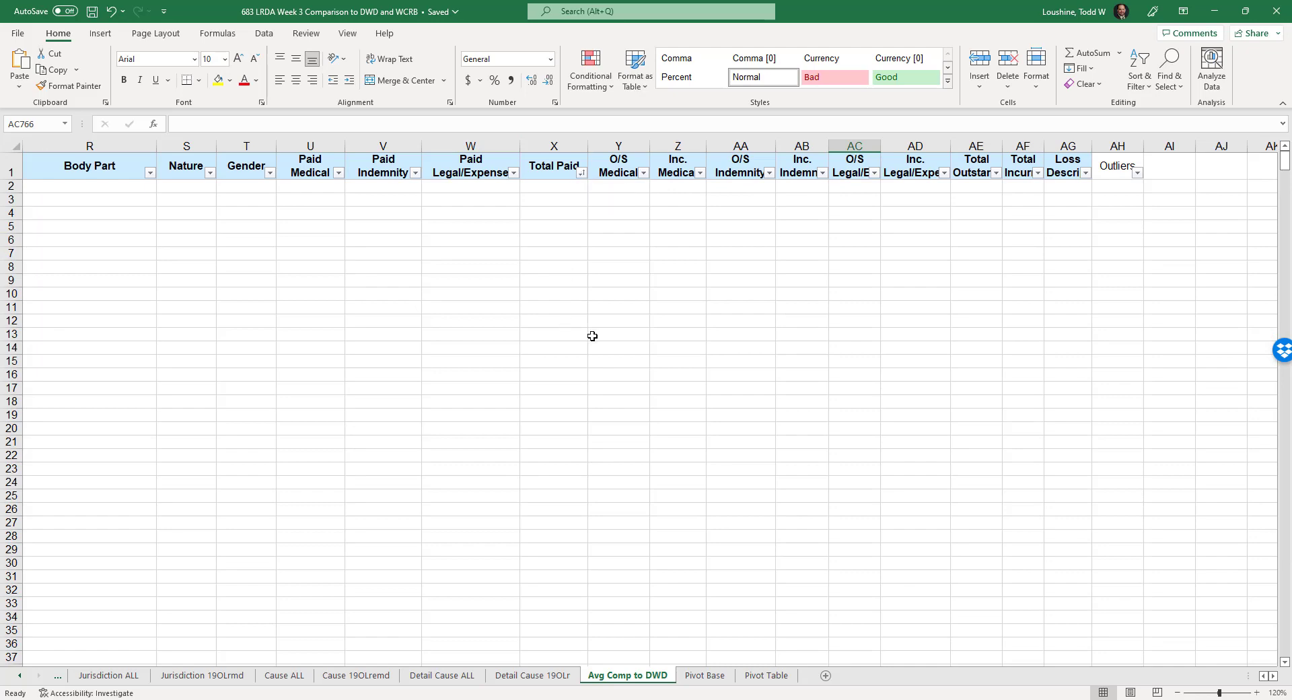
{"action": "scroll", "coordinate": [593, 336], "scroll_direction": "down", "scroll_amount": 17}
{"action": "scroll", "coordinate": [593, 336], "scroll_direction": "down", "scroll_amount": 20}
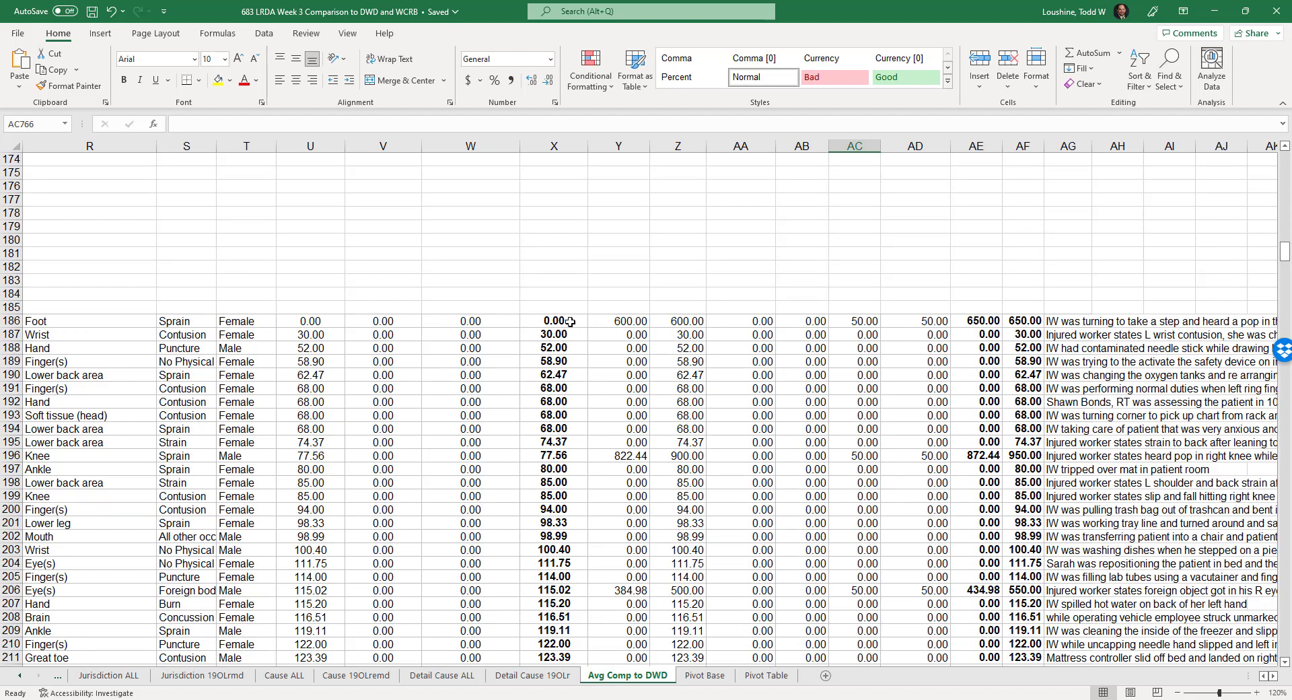
{"action": "left_click", "coordinate": [8, 321]}
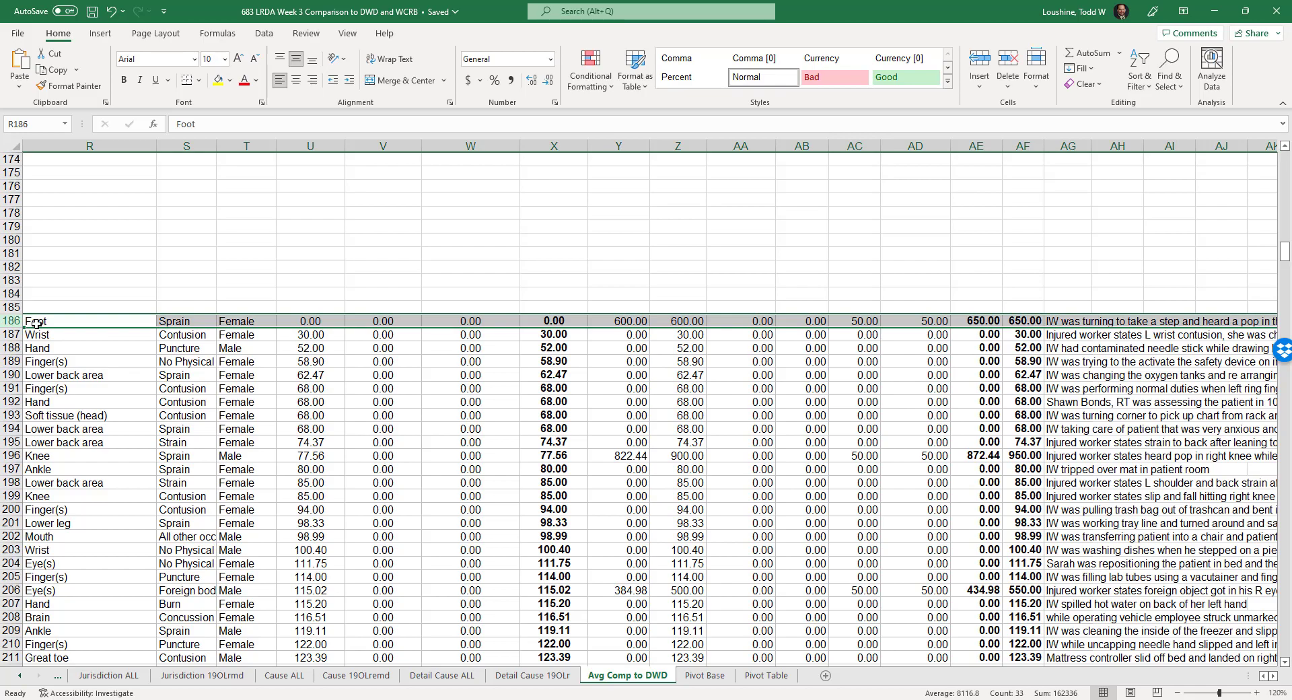
{"action": "key", "text": "ctrl+c"}
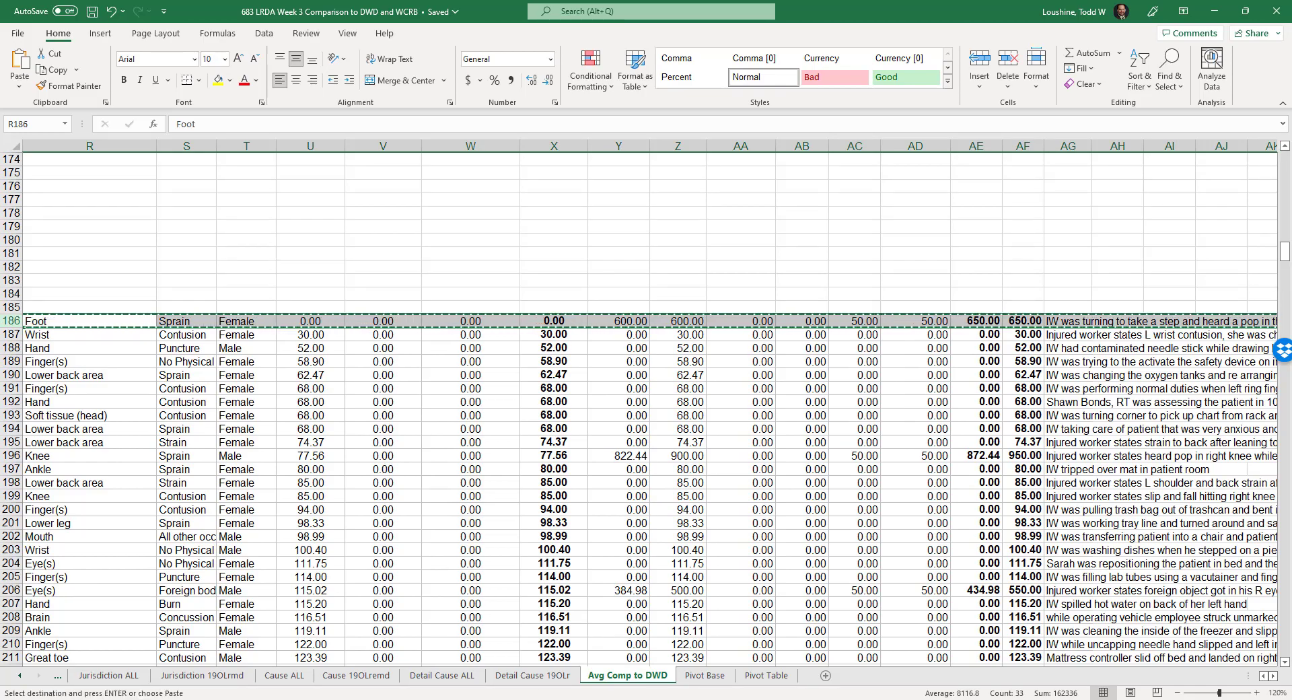
{"action": "left_click_drag", "start_coordinate": [1285, 252], "coordinate": [1287, 632]}
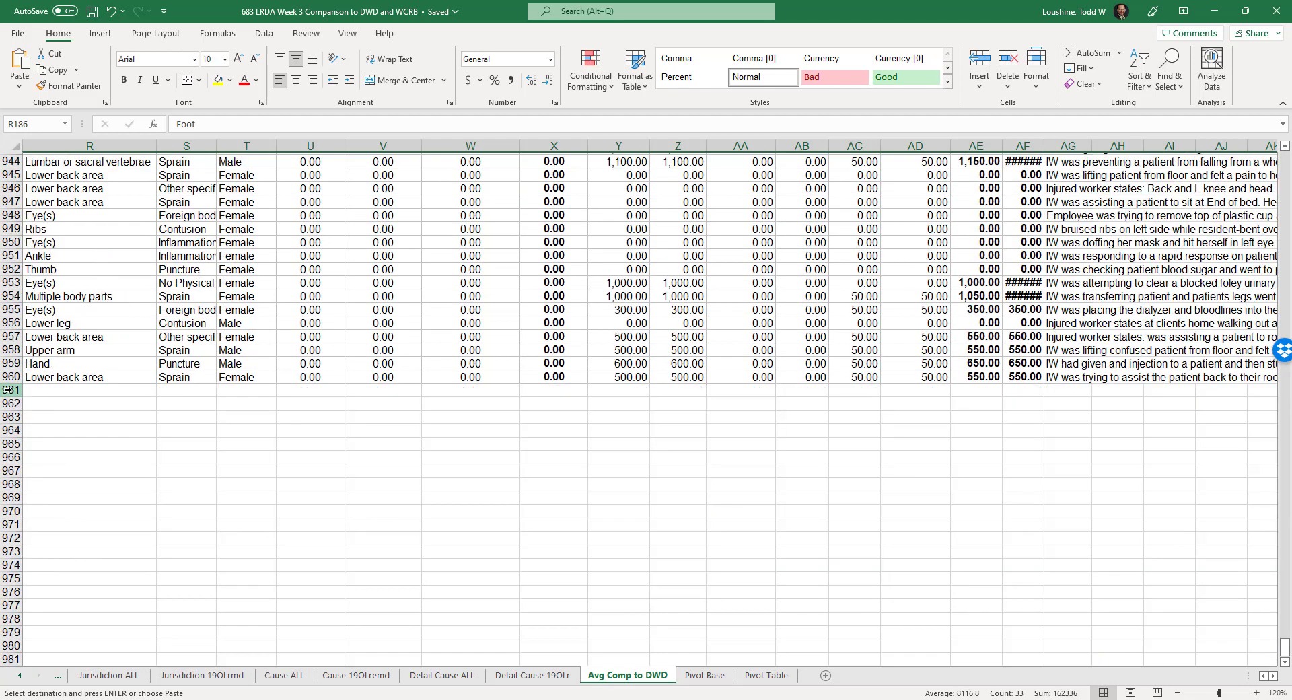
{"action": "left_click", "coordinate": [8, 390]}
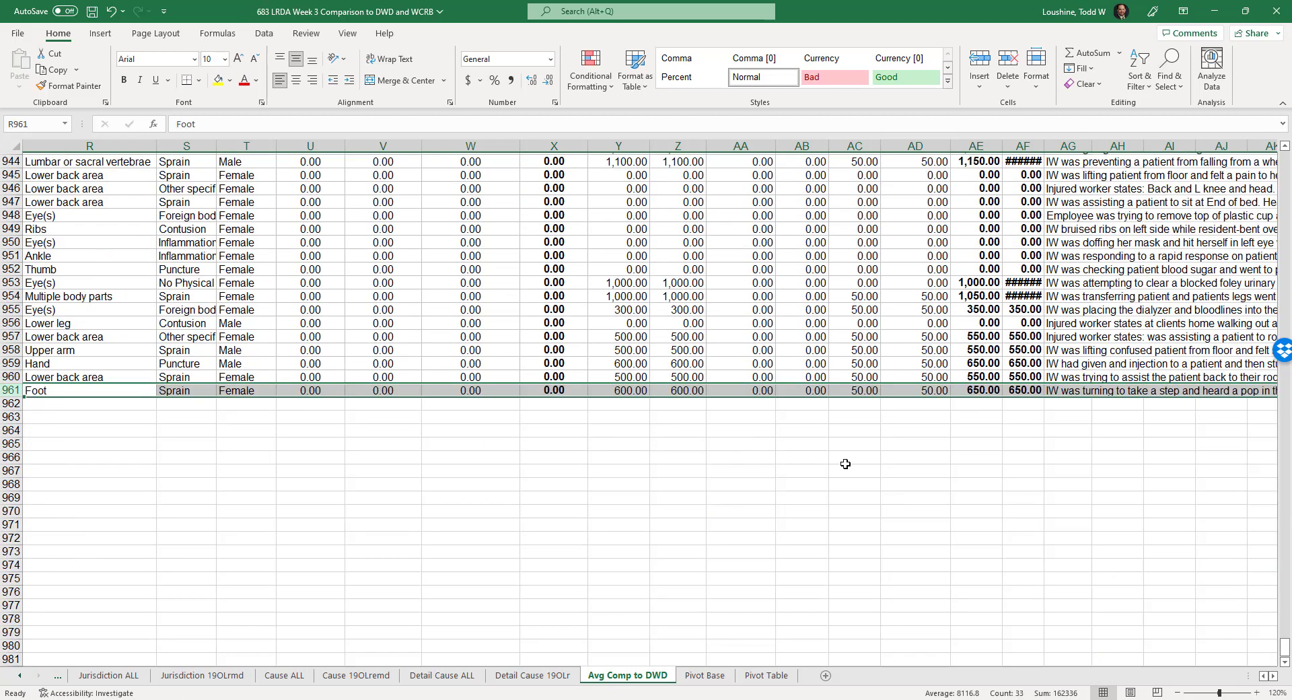
Step: Recheck the Cause table's counts, totals and Avg/Claim column on the Avg Comp to DWD sheet
{"action": "left_click", "coordinate": [943, 483]}
{"action": "scroll", "coordinate": [952, 458], "scroll_direction": "up", "scroll_amount": 20}
{"action": "scroll", "coordinate": [951, 442], "scroll_direction": "up", "scroll_amount": 20}
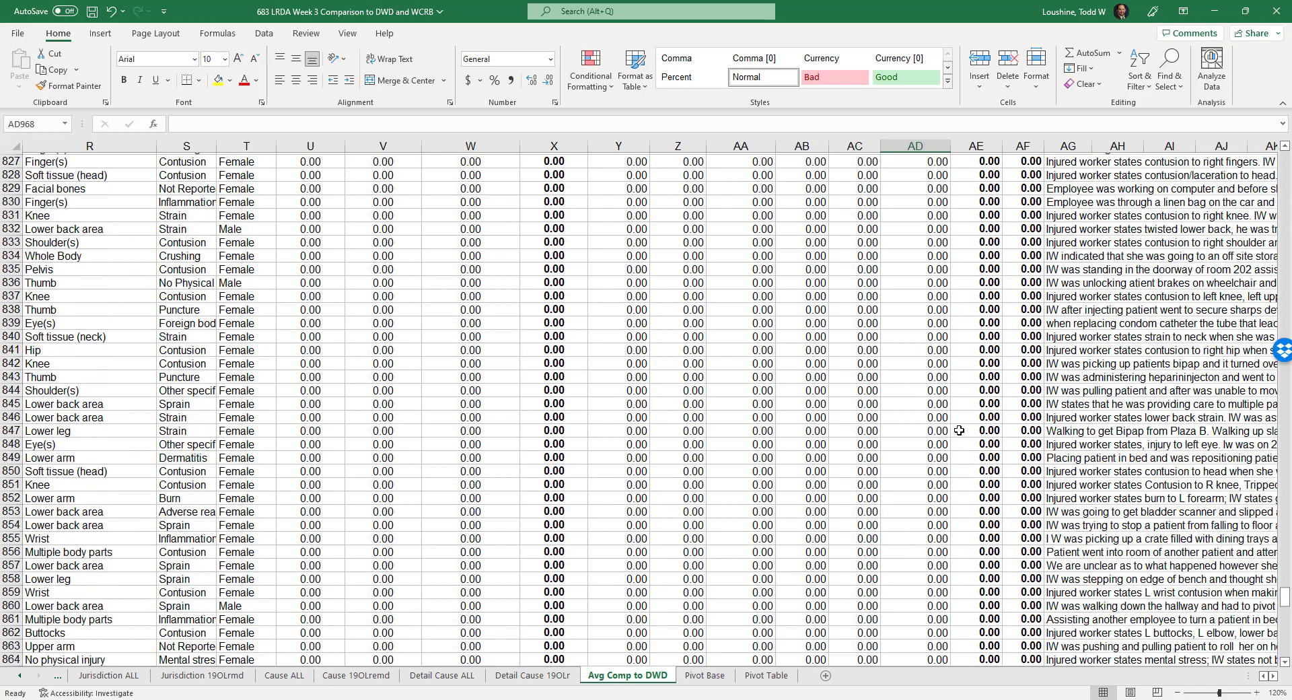
{"action": "scroll", "coordinate": [957, 413], "scroll_direction": "up", "scroll_amount": 1}
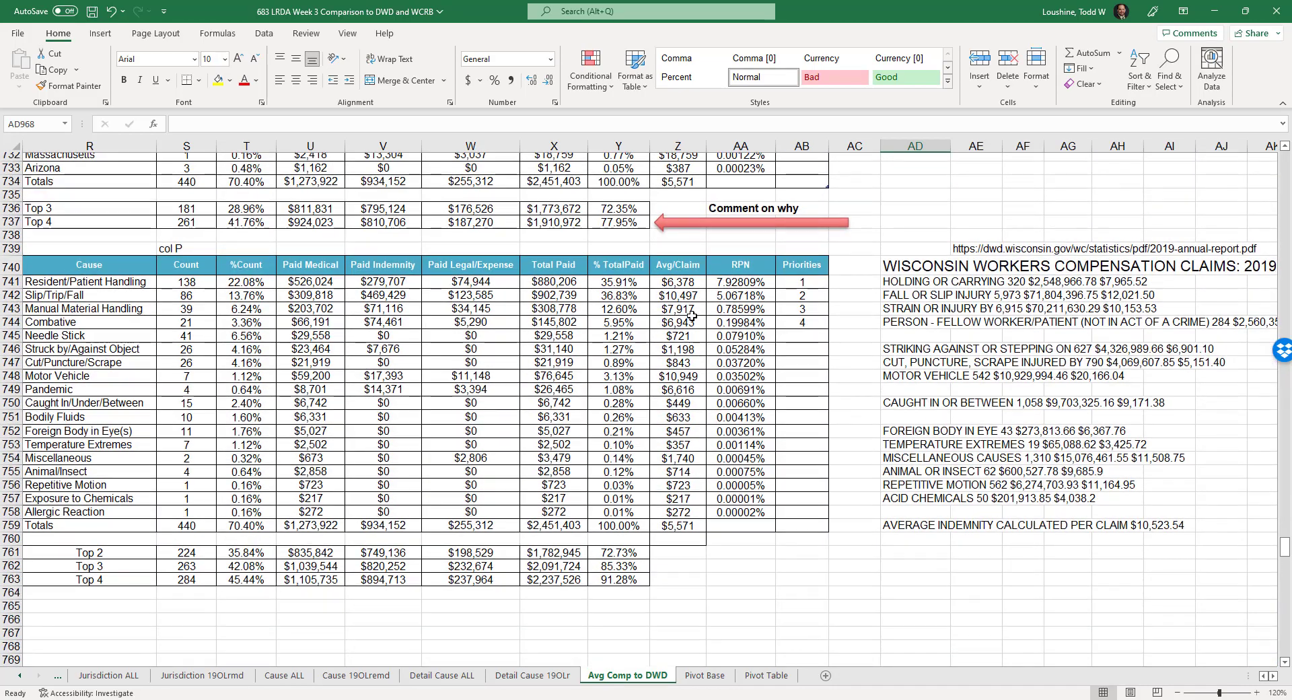
{"action": "left_click", "coordinate": [1256, 693]}
{"action": "scroll", "coordinate": [1116, 512], "scroll_direction": "up", "scroll_amount": 20}
{"action": "scroll", "coordinate": [1116, 512], "scroll_direction": "down", "scroll_amount": 8}
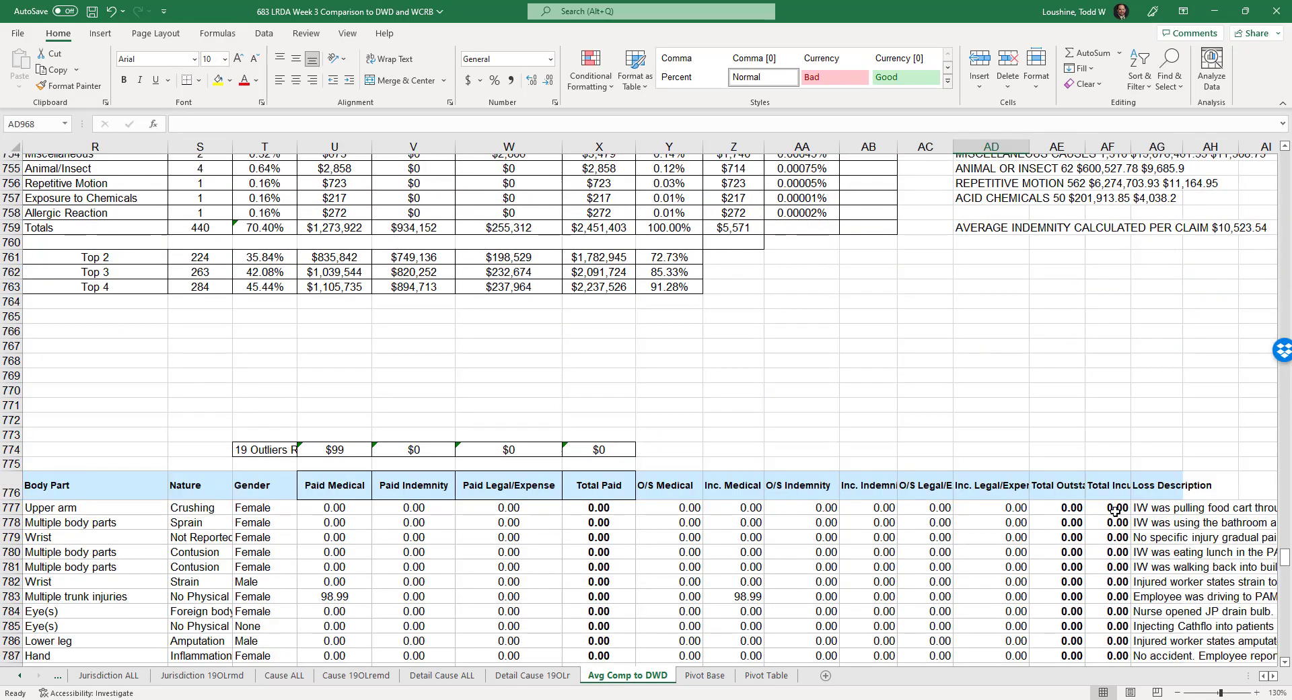
{"action": "scroll", "coordinate": [1118, 509], "scroll_direction": "up", "scroll_amount": 7}
{"action": "scroll", "coordinate": [1118, 509], "scroll_direction": "up", "scroll_amount": 1}
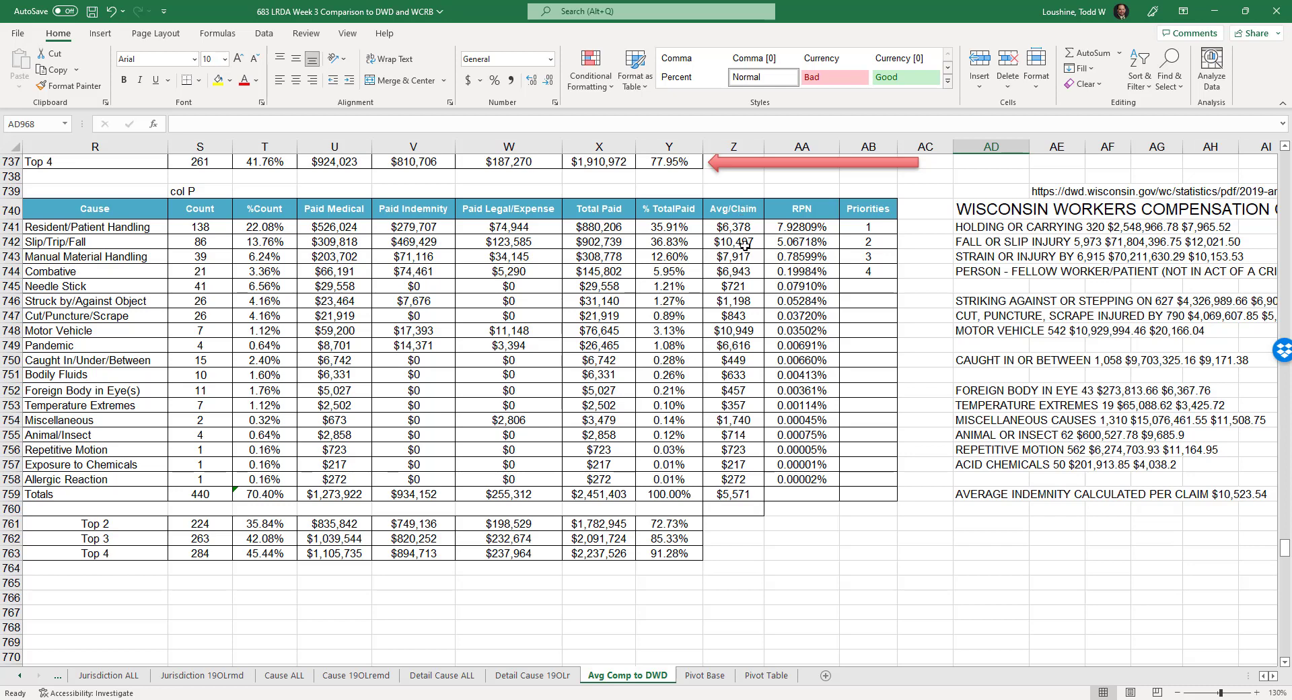
Step: Compare the Cause table's Avg/Claim figures with the Wisconsin Workers Compensation Claims: 2019 list beside it
{"action": "left_click", "coordinate": [1272, 677]}
{"action": "left_click", "coordinate": [1272, 677]}
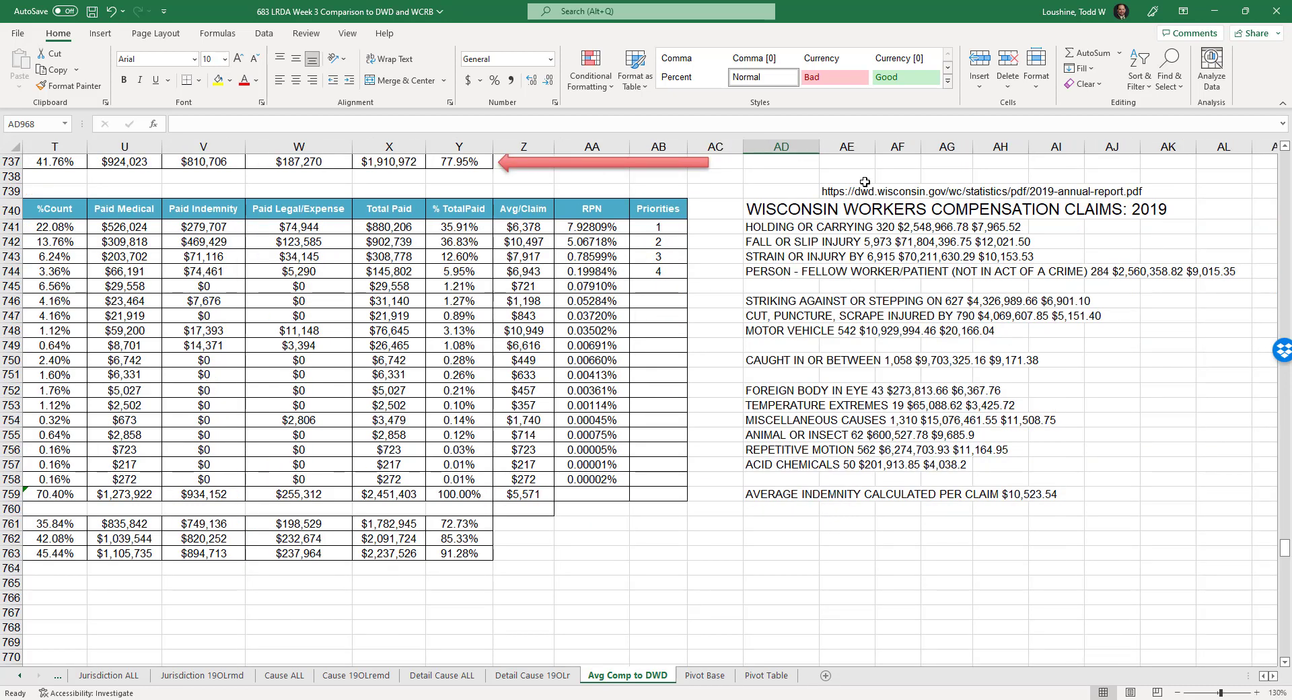
{"action": "left_click", "coordinate": [1258, 693]}
{"action": "left_click", "coordinate": [1258, 694]}
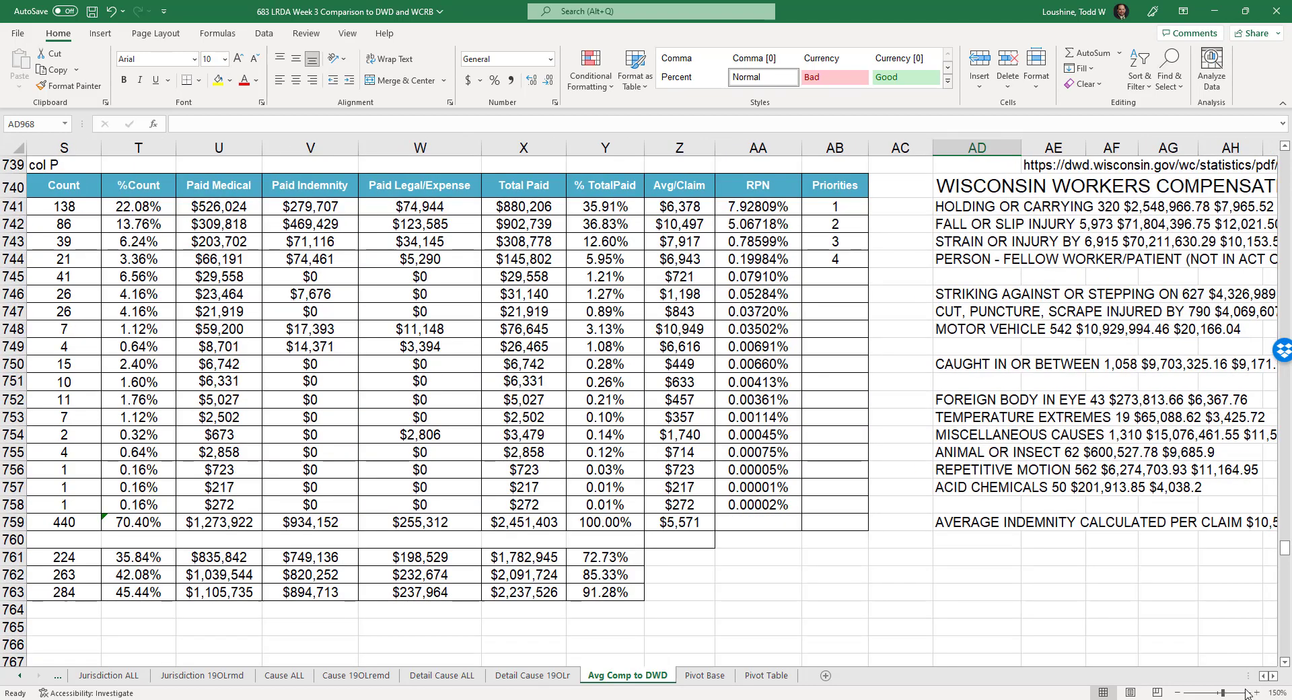
{"action": "left_click", "coordinate": [1272, 676]}
{"action": "left_click", "coordinate": [1273, 676]}
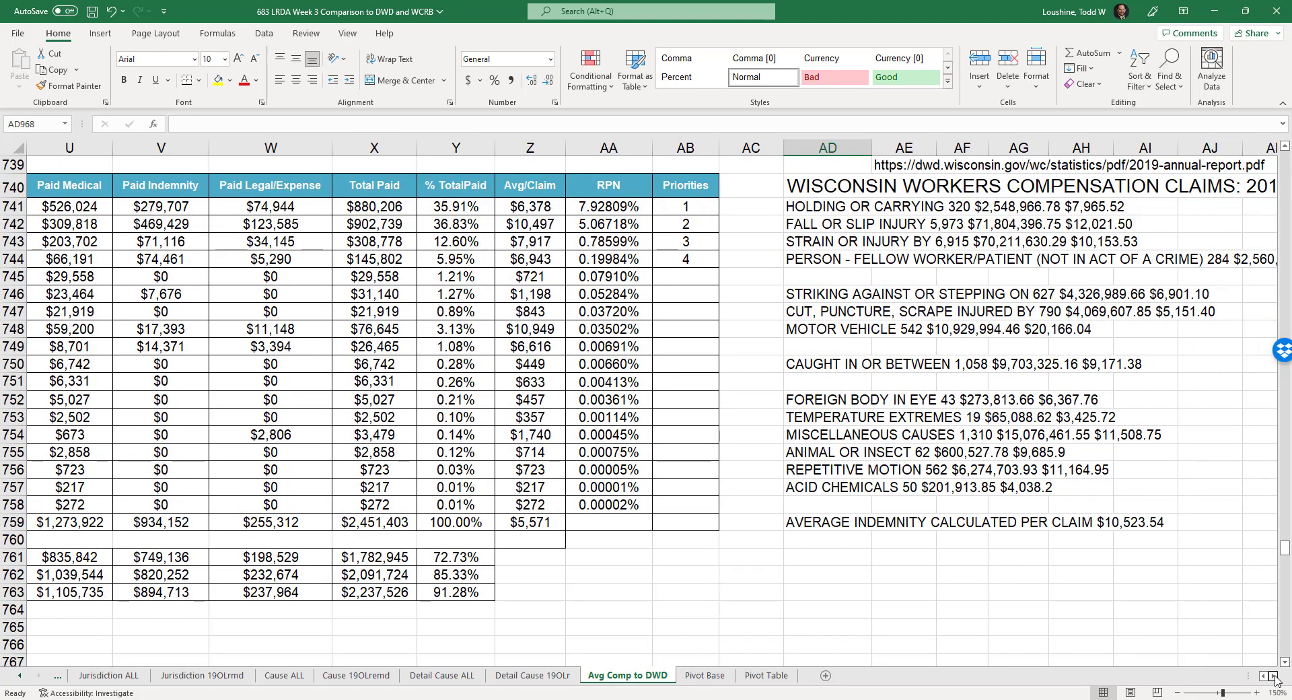
{"action": "left_click", "coordinate": [1274, 677]}
{"action": "left_click", "coordinate": [1273, 677]}
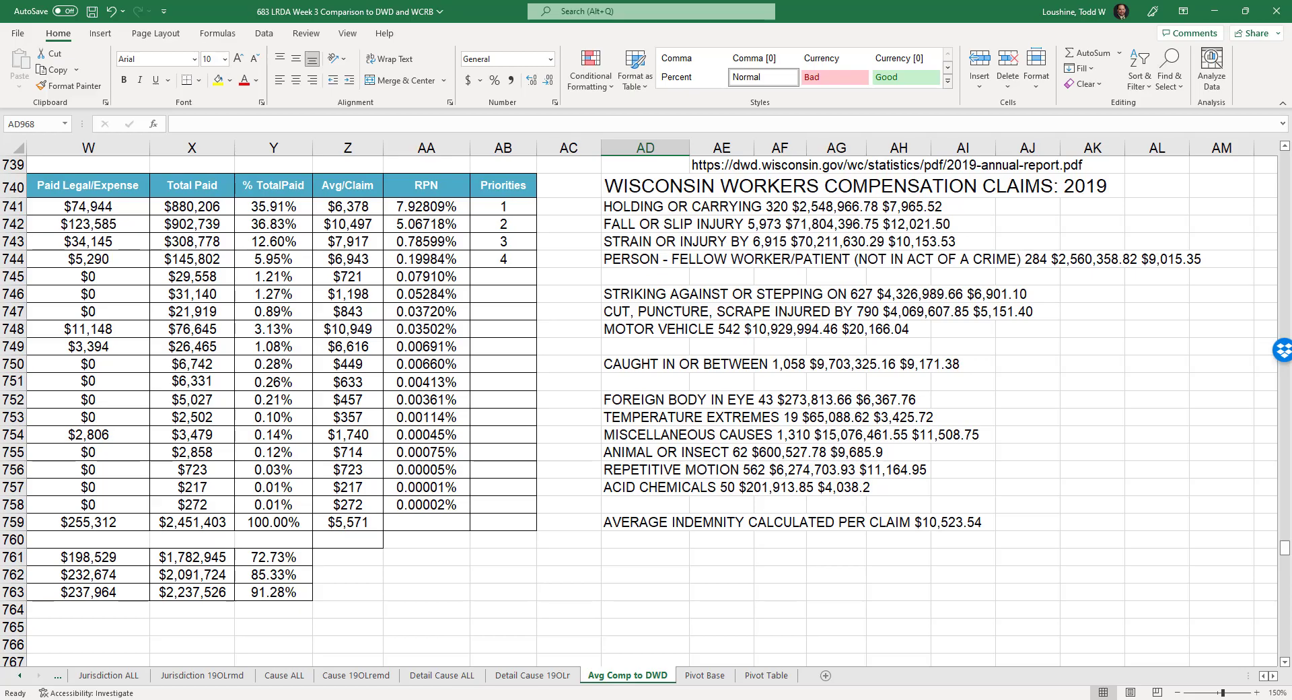
Step: Switch to Firefox and try to load dwd.gov in a new tab
{"action": "key", "text": "alt+Tab"}
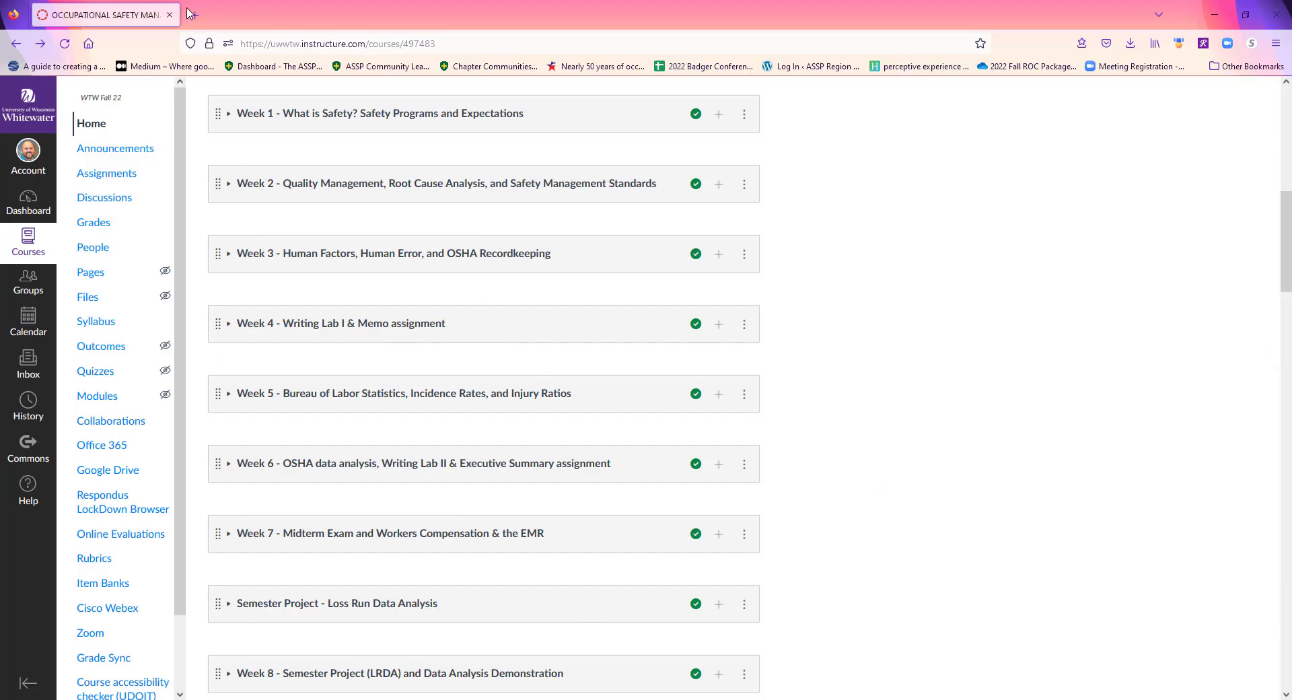
{"action": "left_click", "coordinate": [196, 14]}
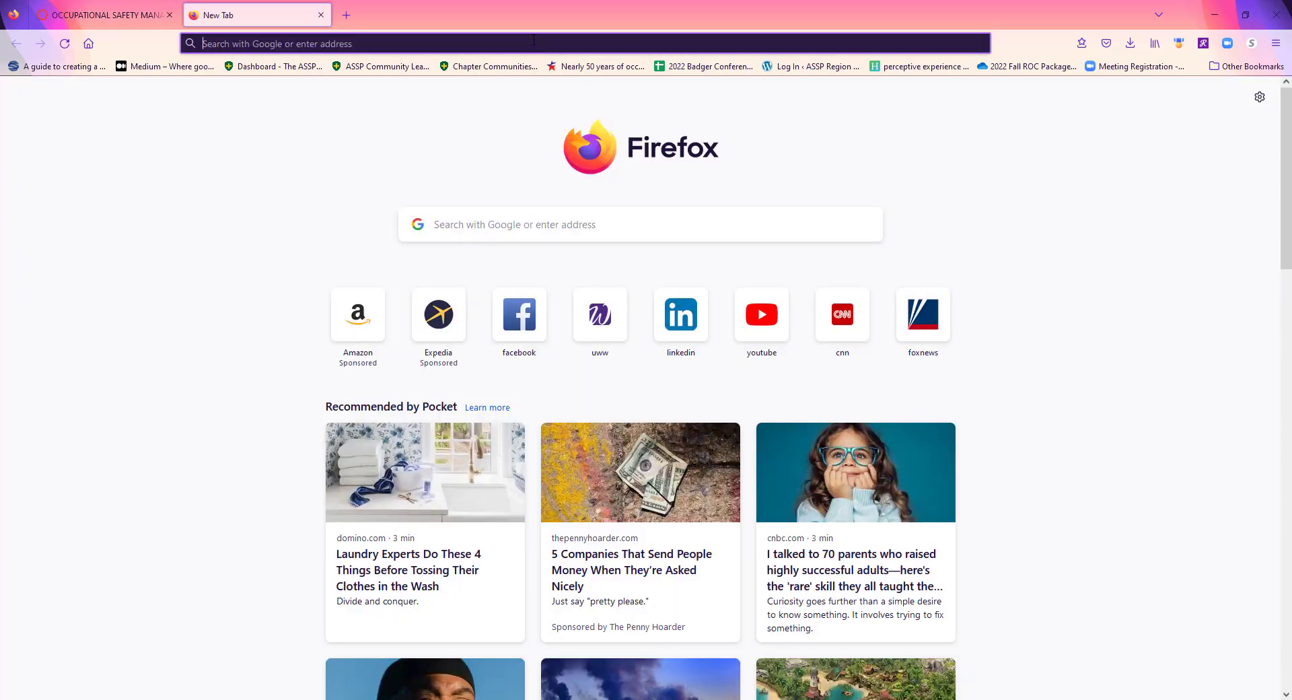
{"action": "left_click", "coordinate": [534, 39]}
{"action": "type", "text": "d"}
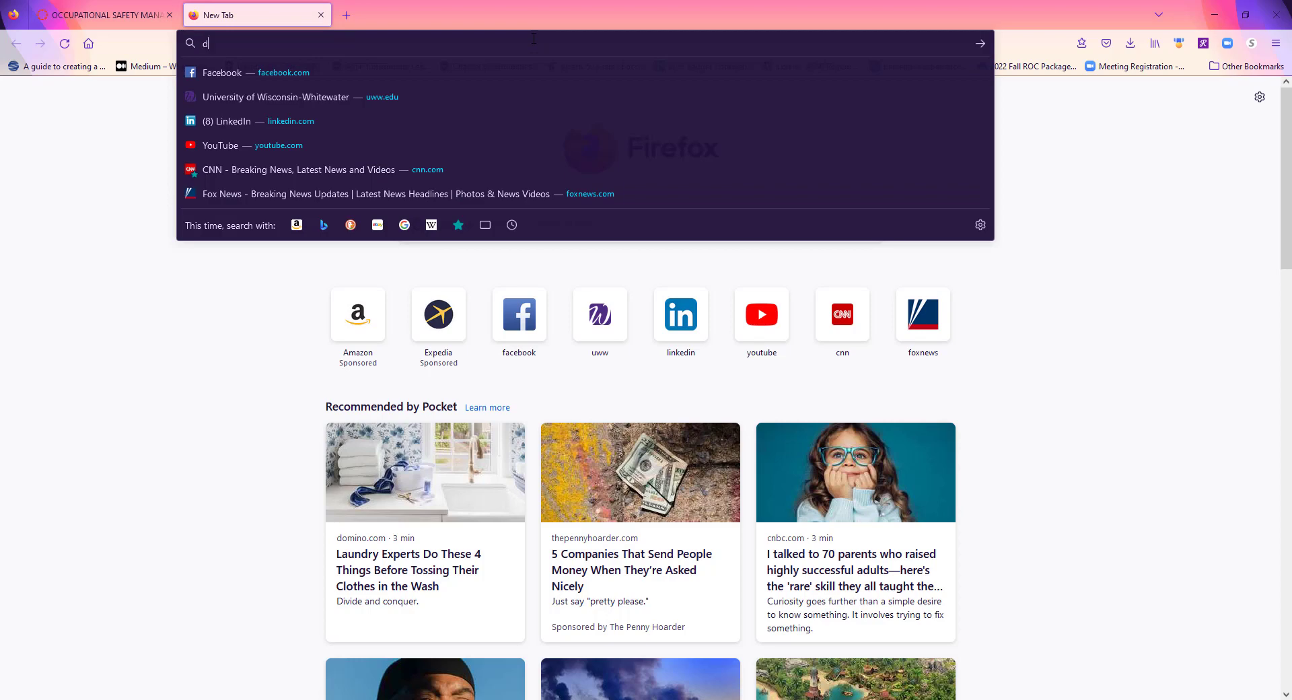
{"action": "type", "text": "wd.gov"}
{"action": "key", "text": "Return"}
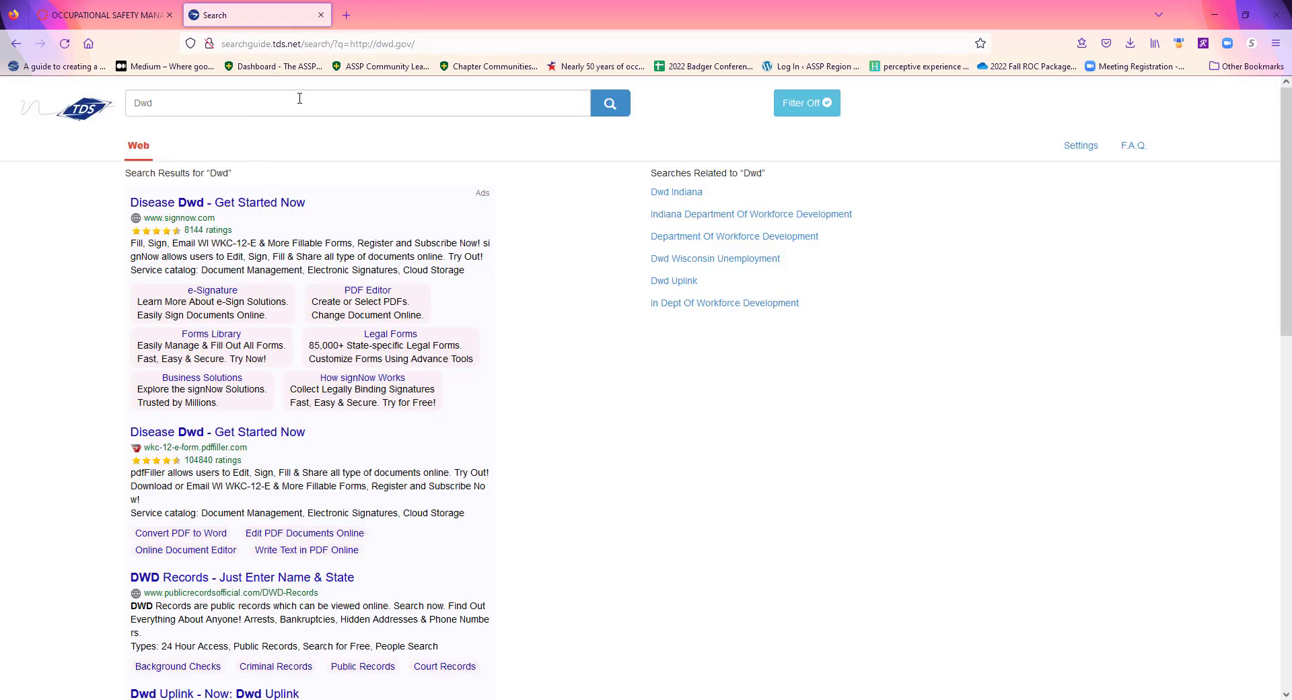
Step: Try a TDS web search for "wisconson dwd" and close that tab
{"action": "left_click", "coordinate": [268, 93]}
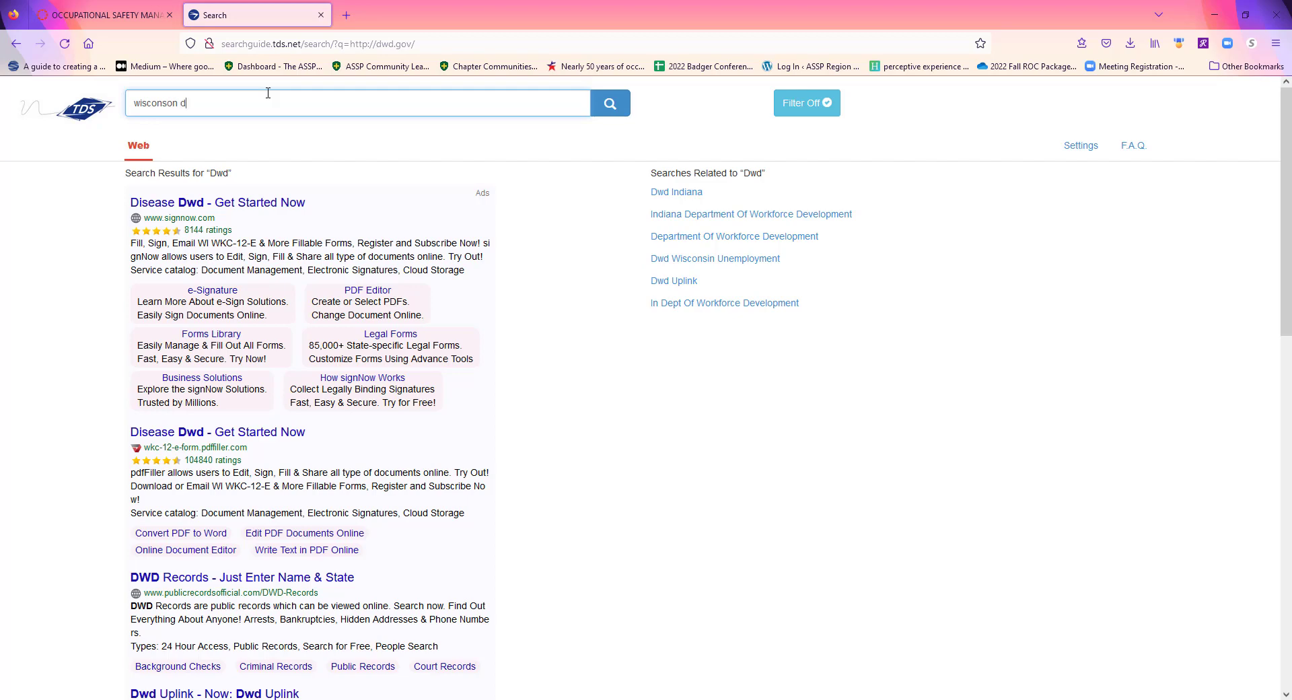
{"action": "key", "text": "Return"}
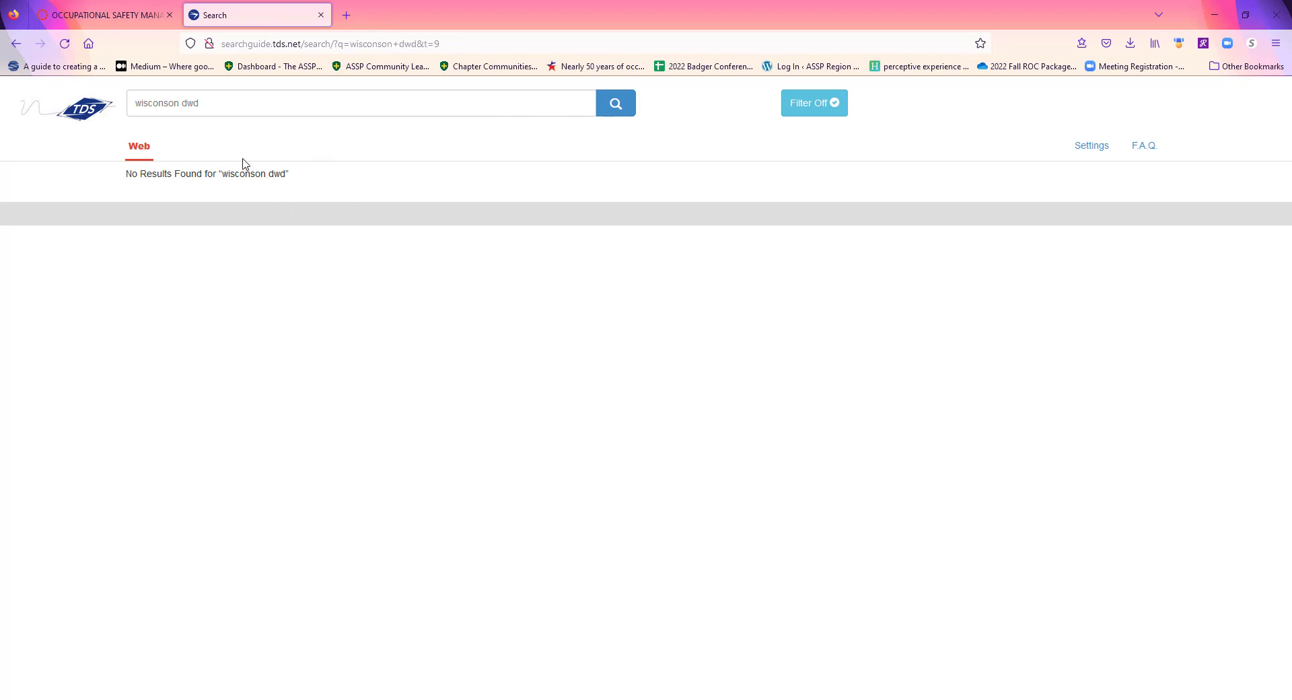
{"action": "left_click", "coordinate": [173, 105]}
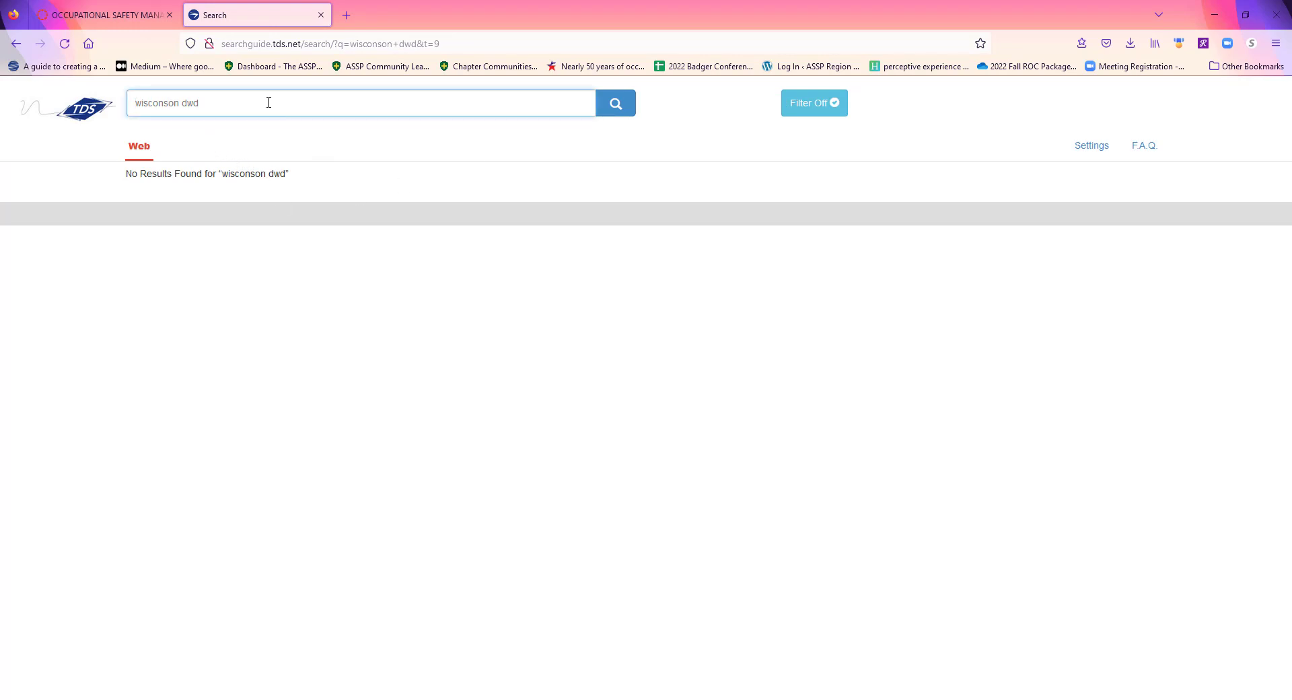
{"action": "left_click", "coordinate": [177, 105]}
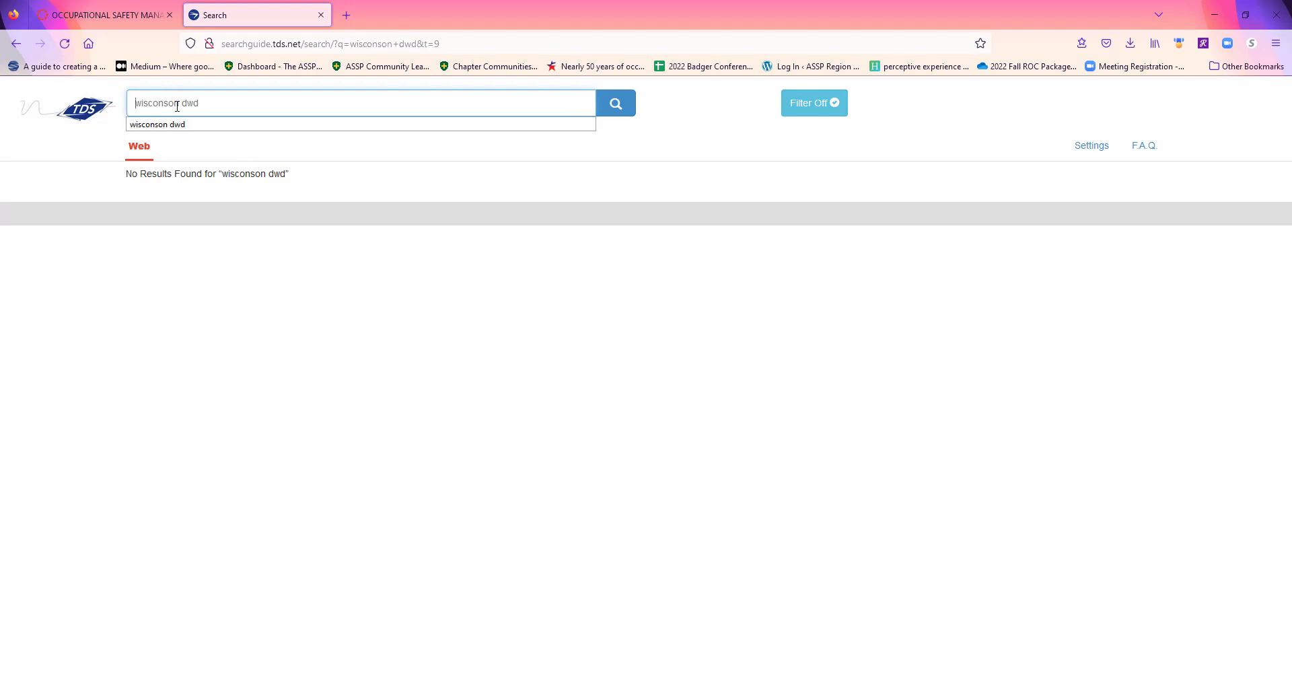
{"action": "left_click", "coordinate": [175, 103]}
{"action": "left_click", "coordinate": [227, 103]}
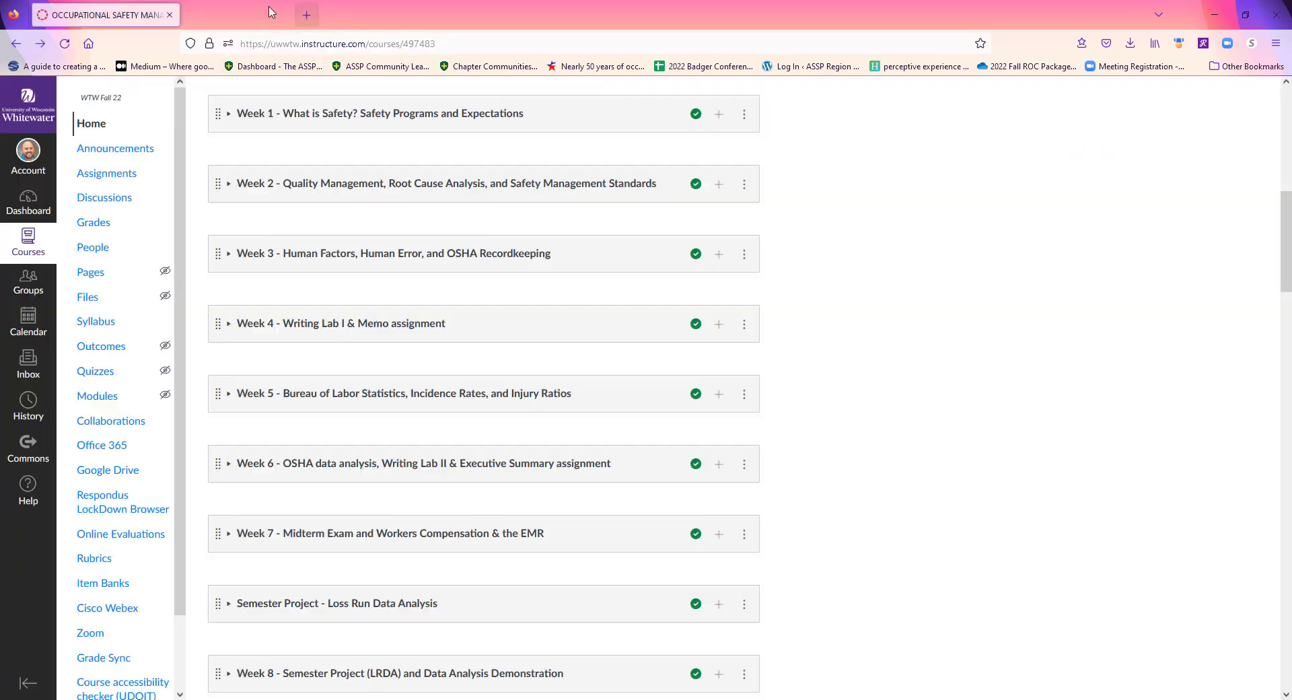
{"action": "left_click", "coordinate": [321, 14]}
Step: Search Google for "wisconsin dwd" in a new tab and open the Wisconsin Department of Workforce Development home page
{"action": "left_click", "coordinate": [197, 14]}
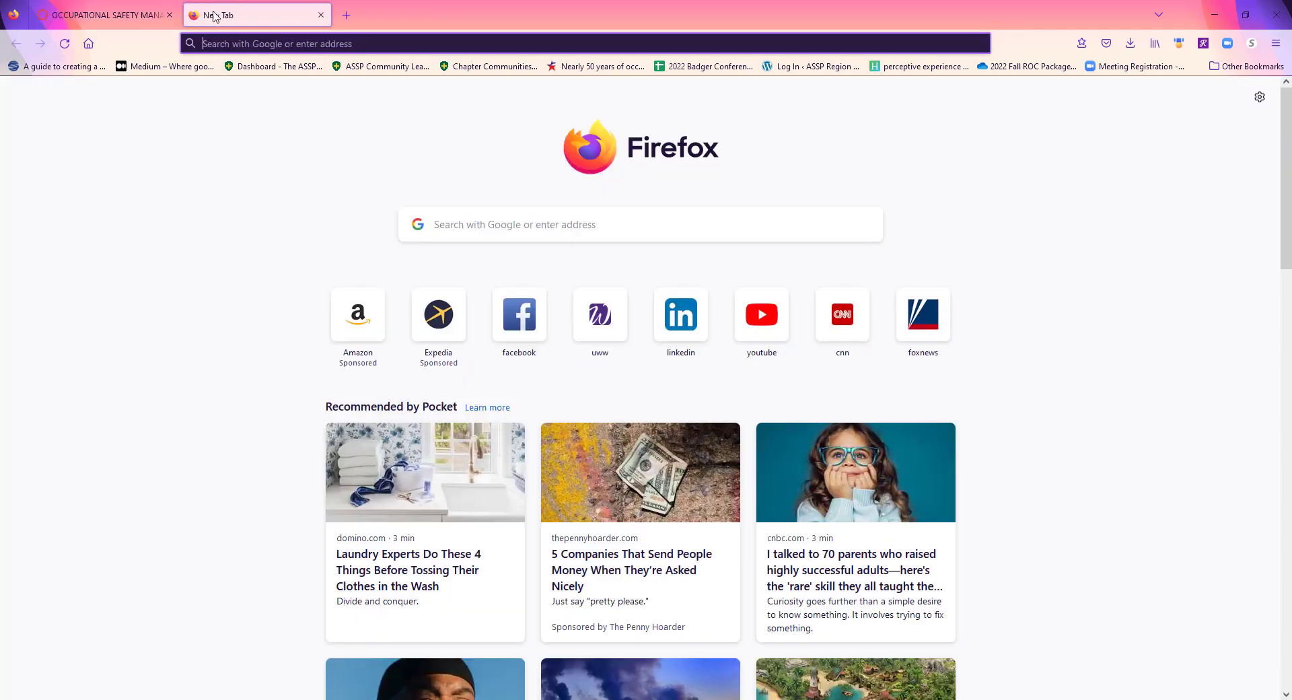
{"action": "left_click", "coordinate": [533, 226]}
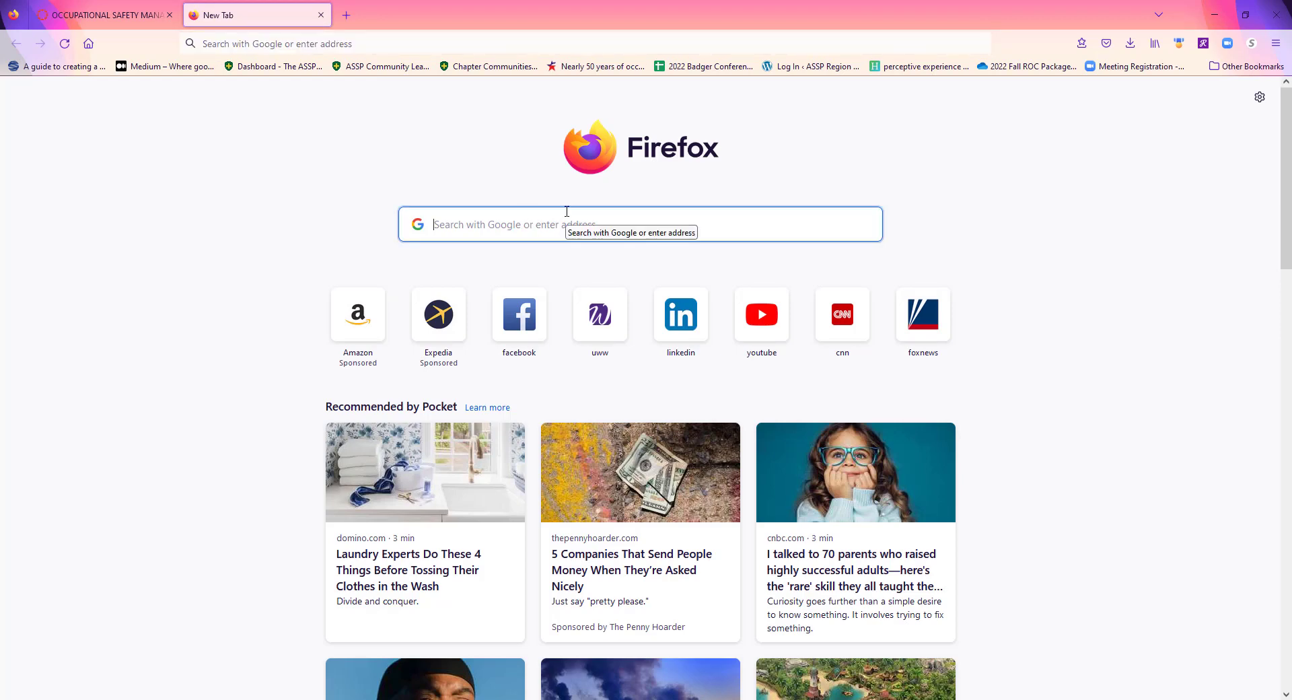
{"action": "type", "text": "wisconsin dwd"}
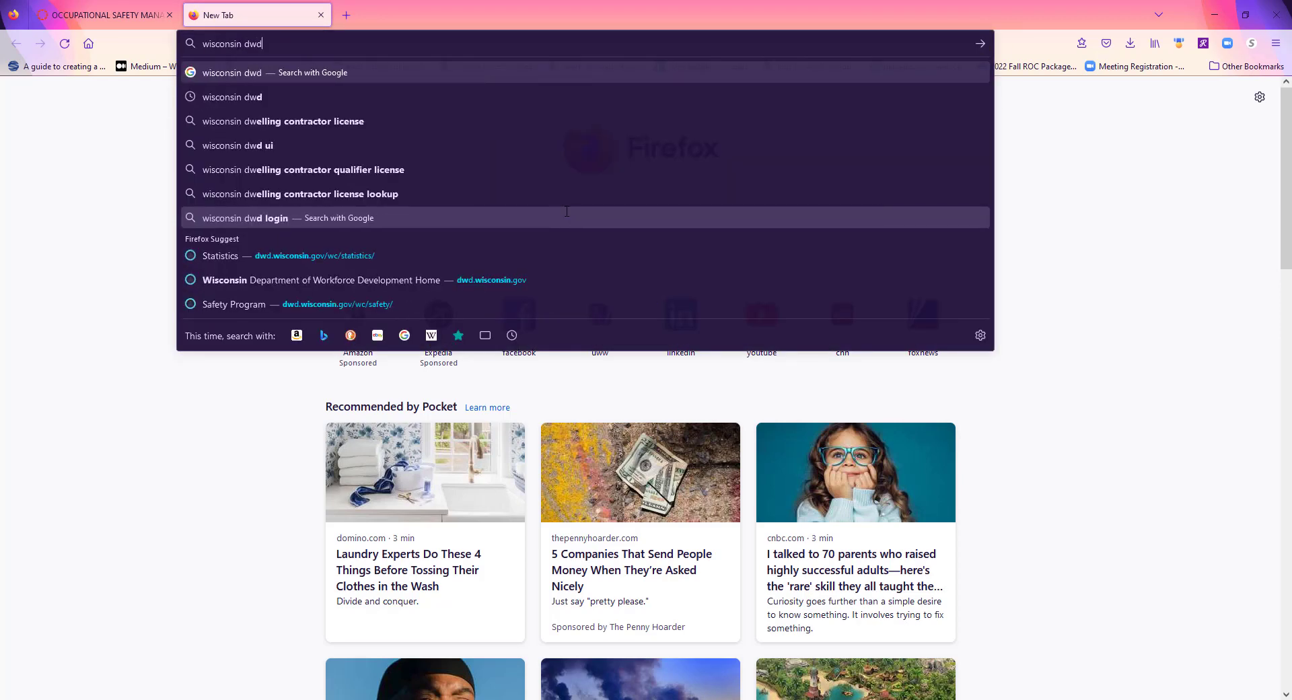
{"action": "key", "text": "Return"}
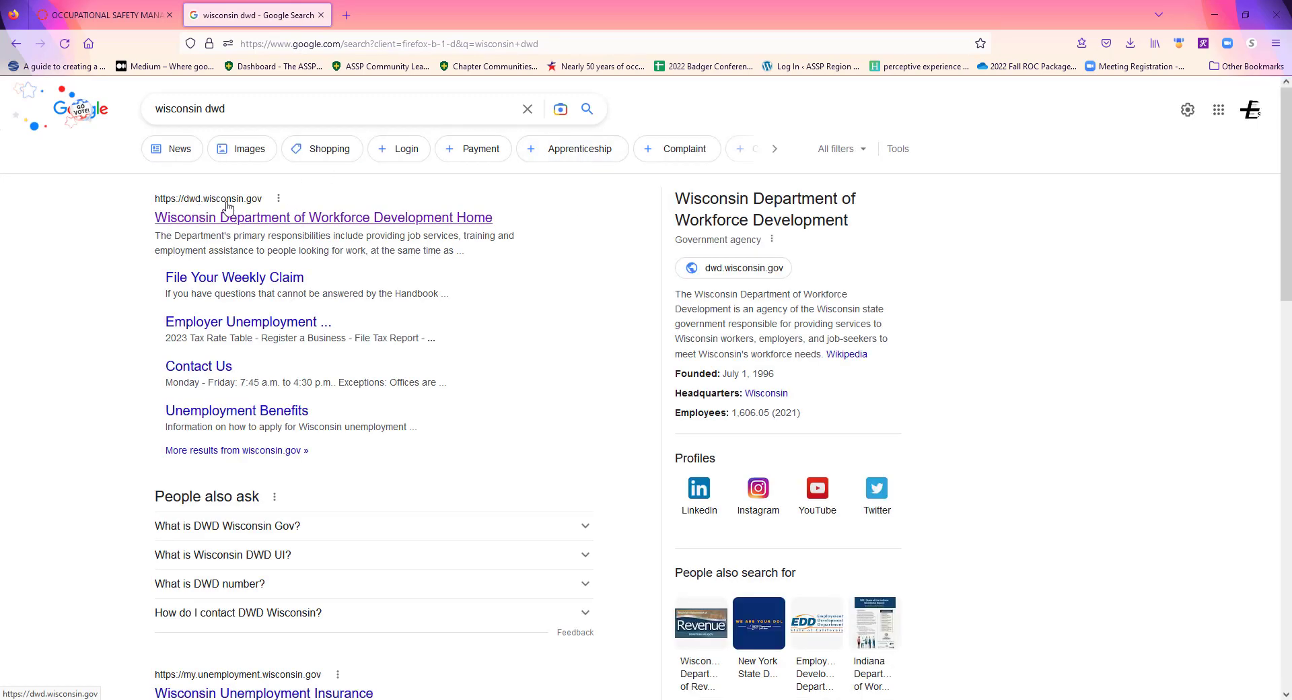
{"action": "left_click", "coordinate": [296, 218]}
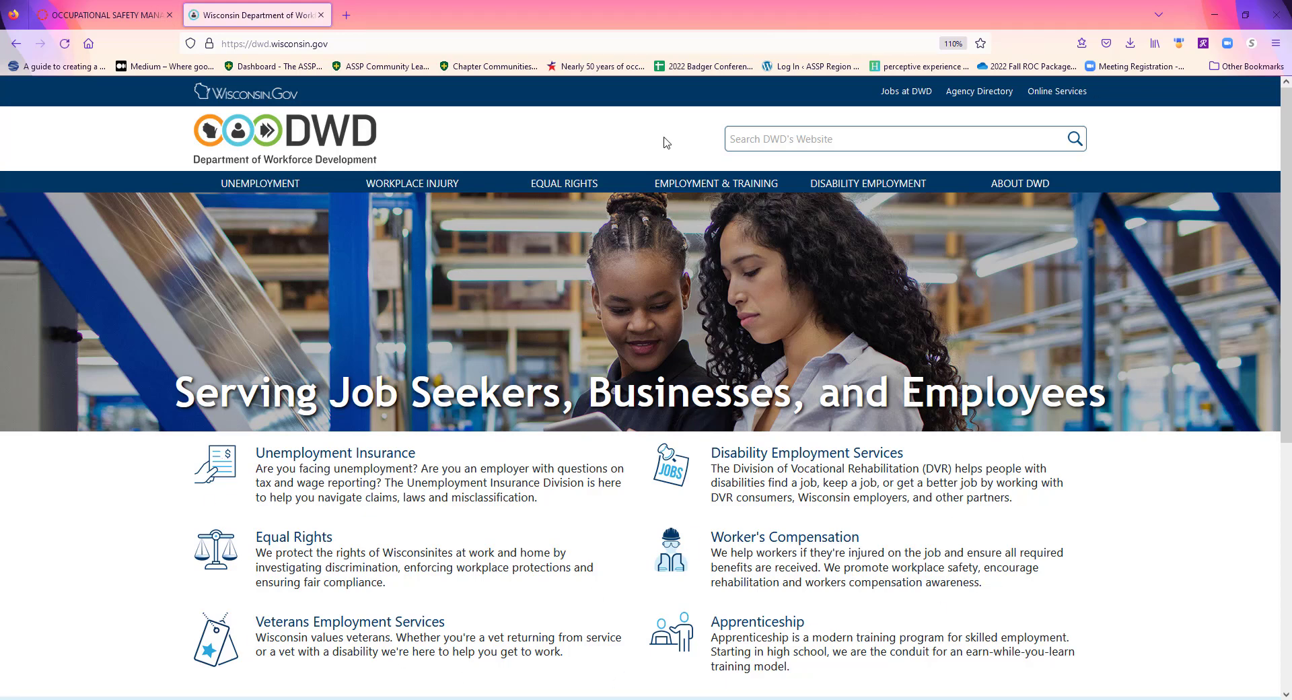
Step: Open the Workplace Safety page under Workplace Injury and look through it to the Other Resources section
{"action": "mouse_move", "coordinate": [444, 191]}
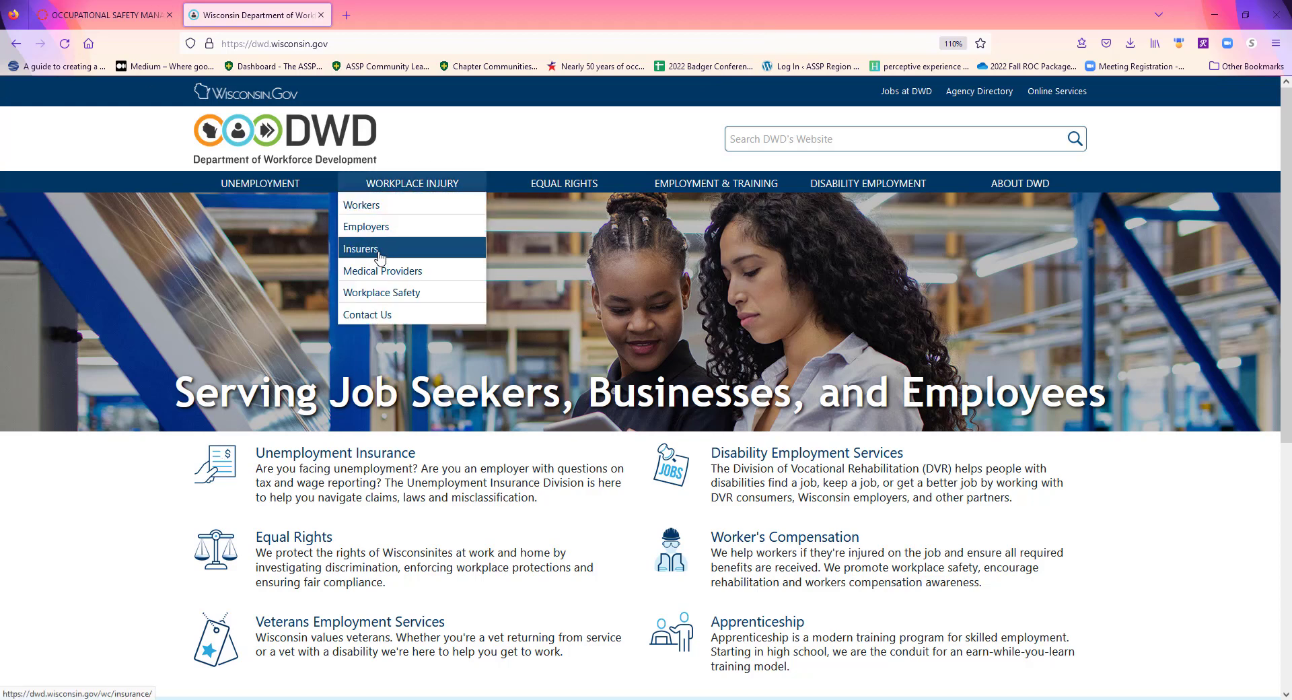
{"action": "left_click", "coordinate": [386, 296]}
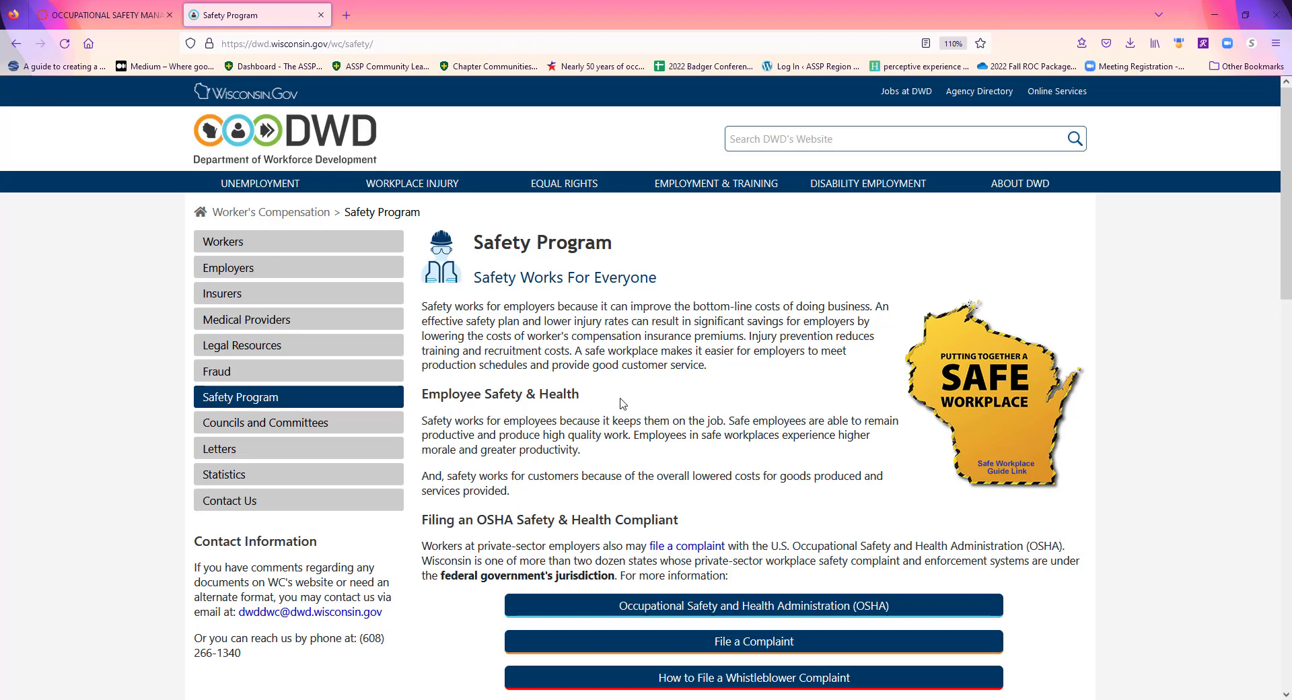
{"action": "scroll", "coordinate": [623, 402], "scroll_direction": "down", "scroll_amount": 6}
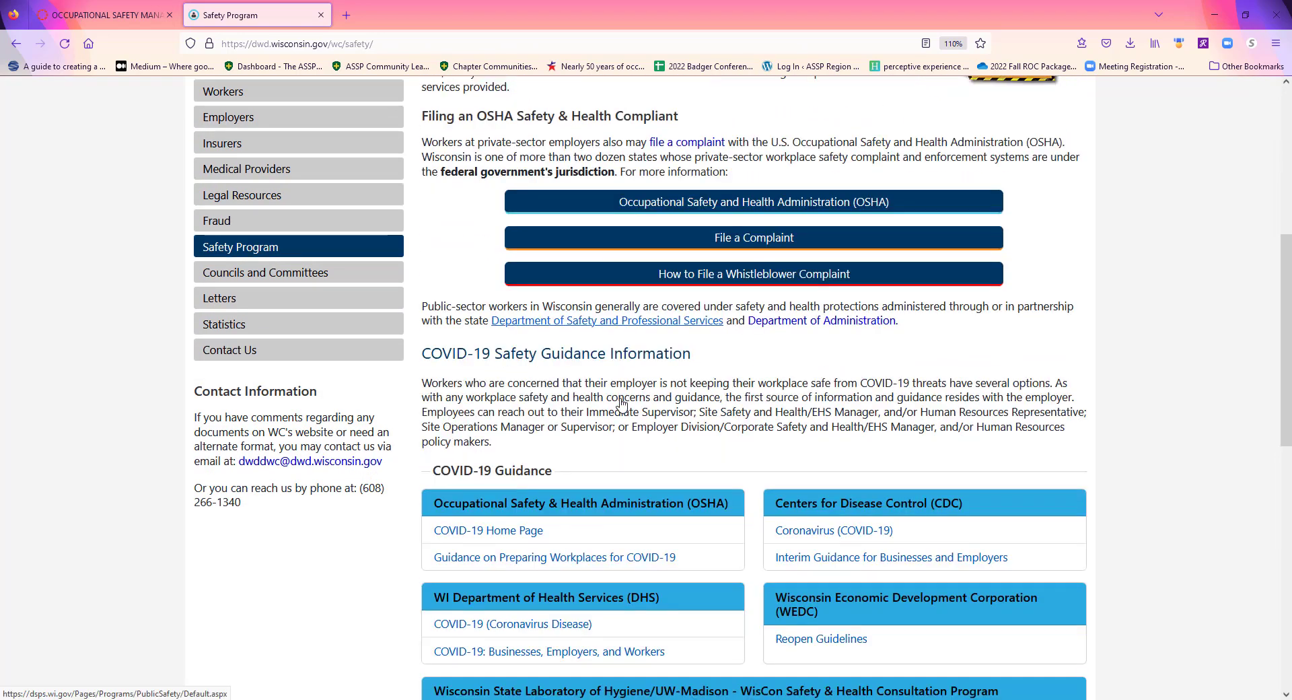
{"action": "scroll", "coordinate": [622, 402], "scroll_direction": "down", "scroll_amount": 4}
{"action": "scroll", "coordinate": [626, 398], "scroll_direction": "down", "scroll_amount": 6}
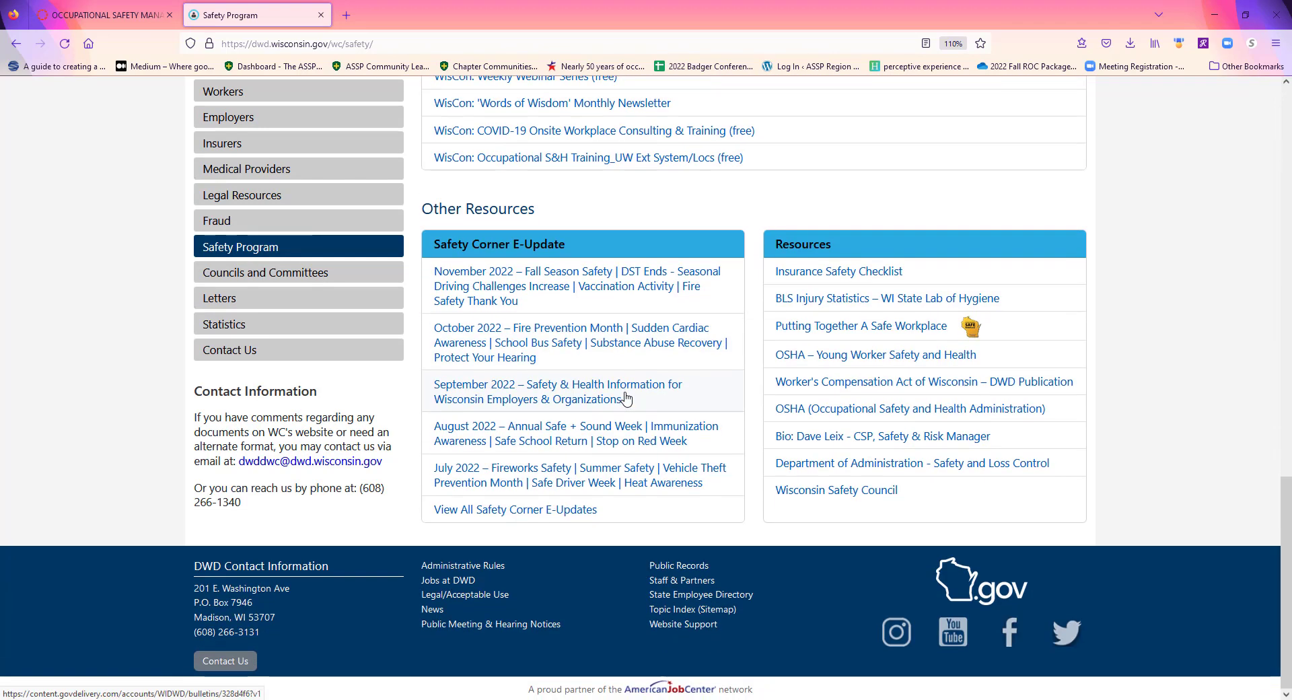
Step: Open the worker's compensation Research Statistics page and find the annual claim reports broken down by cause of injury
{"action": "left_click", "coordinate": [833, 300]}
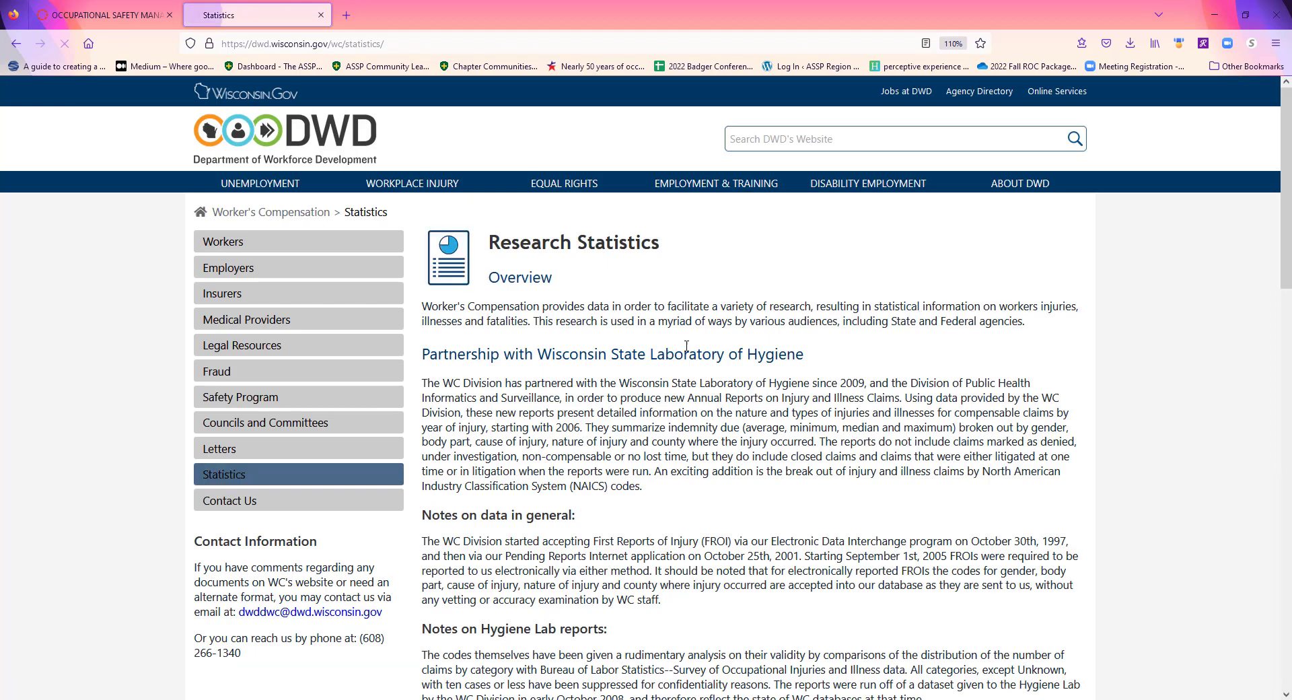
{"action": "scroll", "coordinate": [692, 390], "scroll_direction": "down", "scroll_amount": 5}
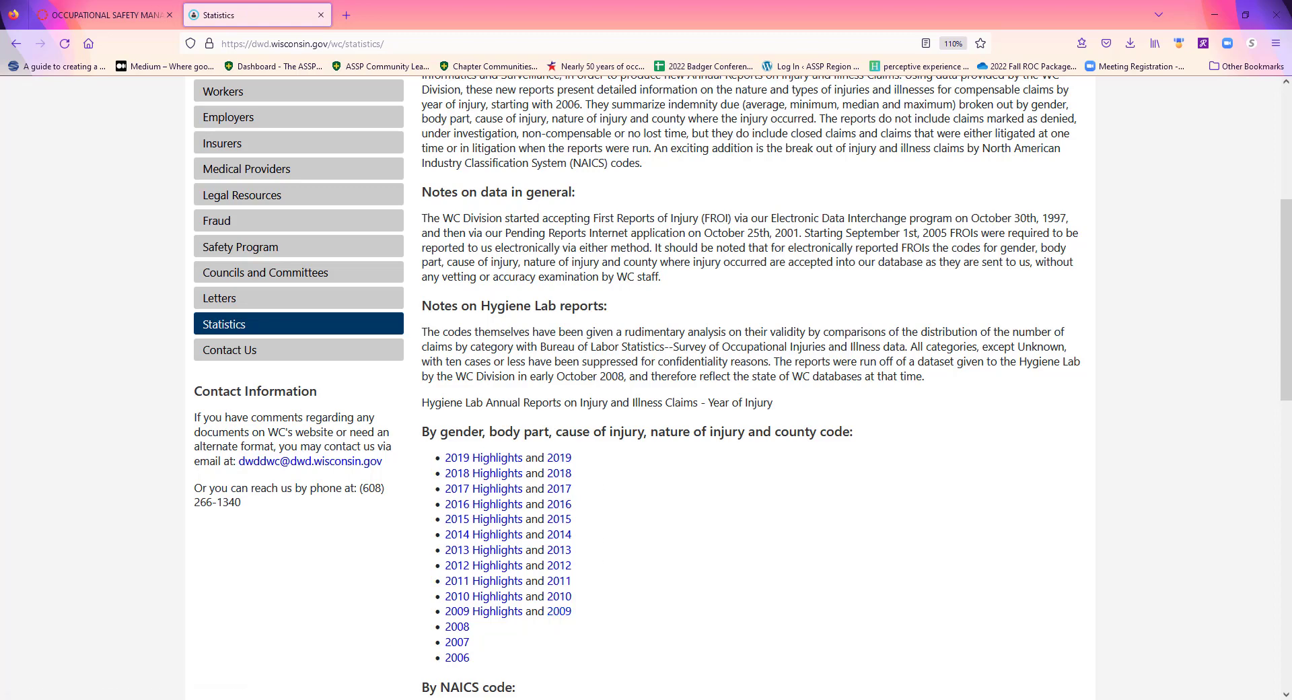
{"action": "scroll", "coordinate": [671, 522], "scroll_direction": "down", "scroll_amount": 2}
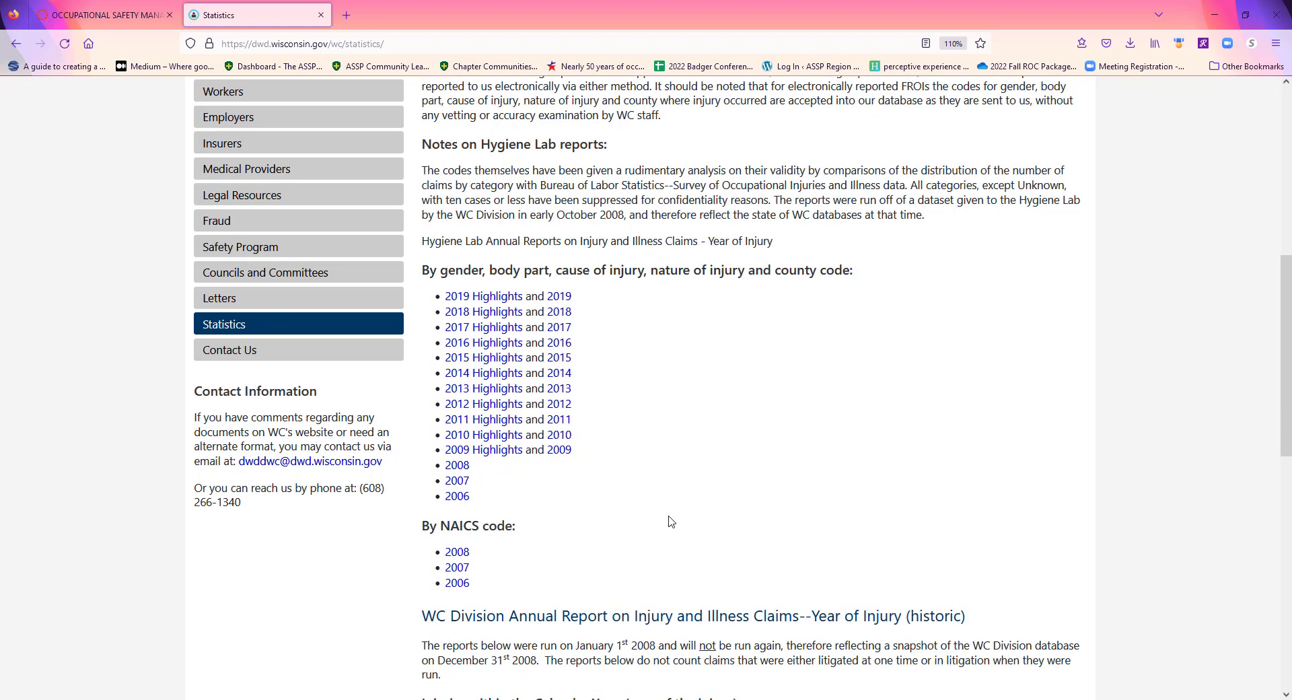
Step: Open the 2019 annual claims report, enlarge it to 200% and read its cause-of-injury table down to the fall or slip injuries
{"action": "scroll", "coordinate": [671, 513], "scroll_direction": "up", "scroll_amount": 2}
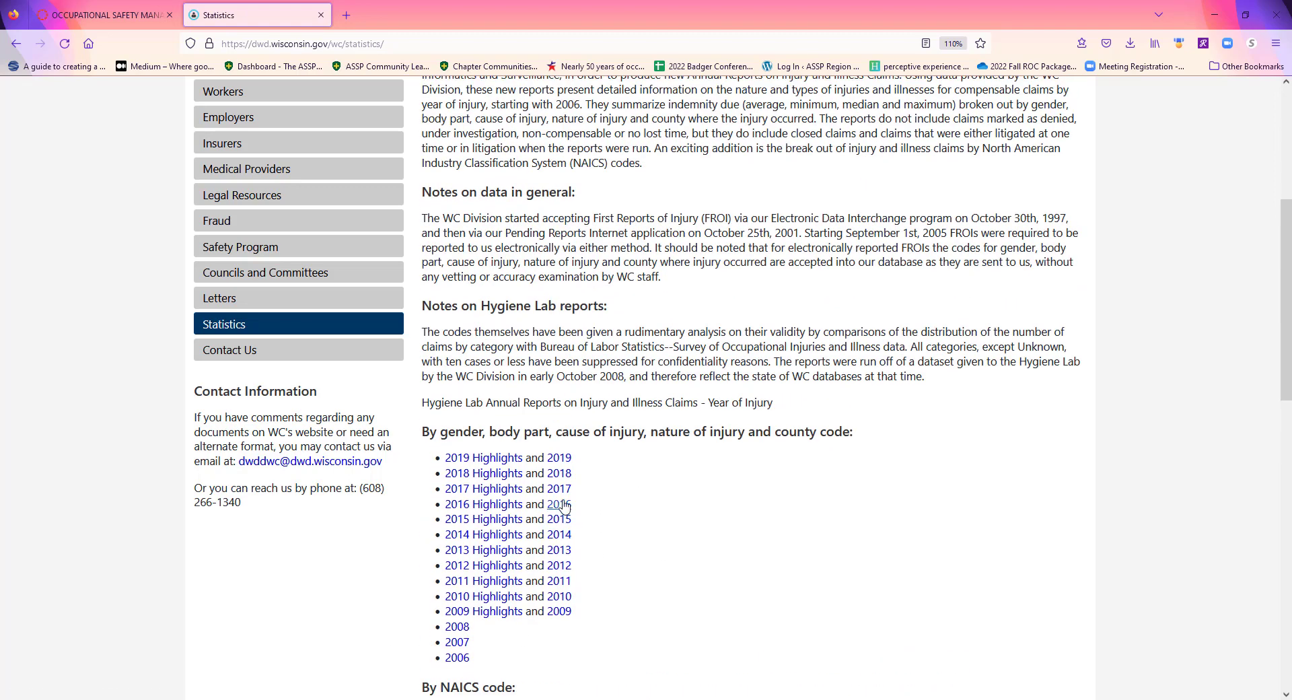
{"action": "left_click", "coordinate": [558, 460]}
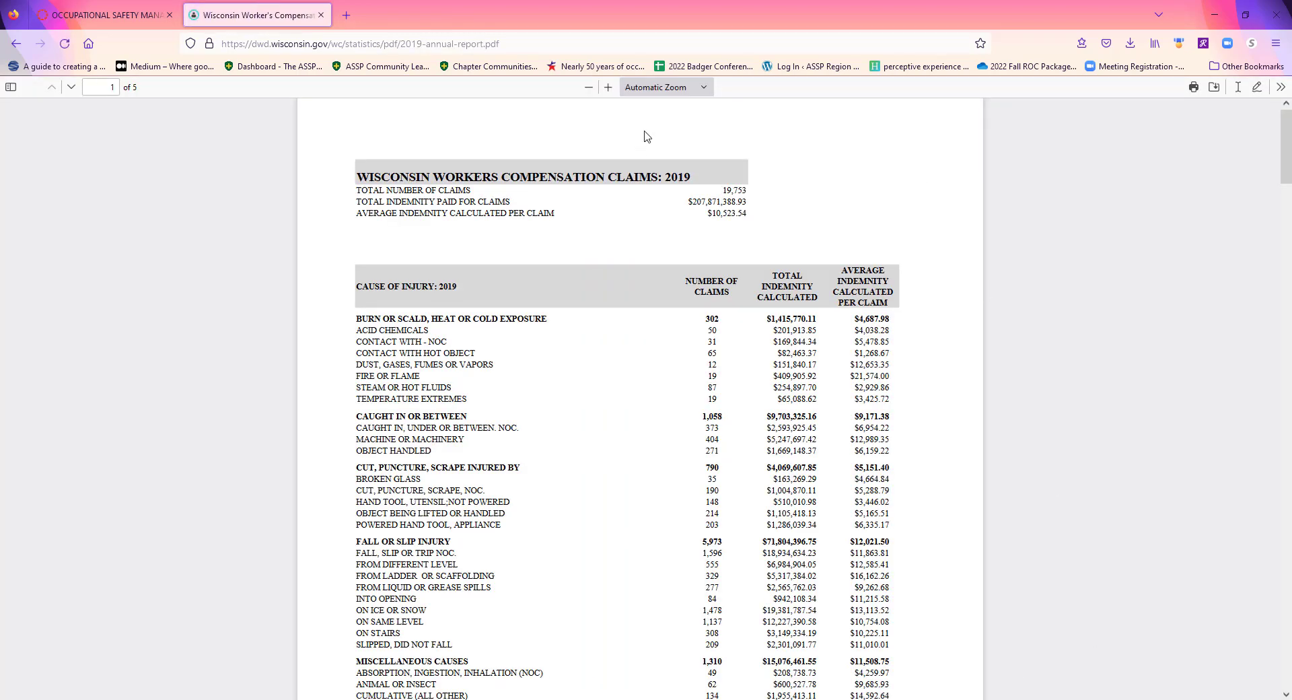
{"action": "left_click", "coordinate": [608, 87]}
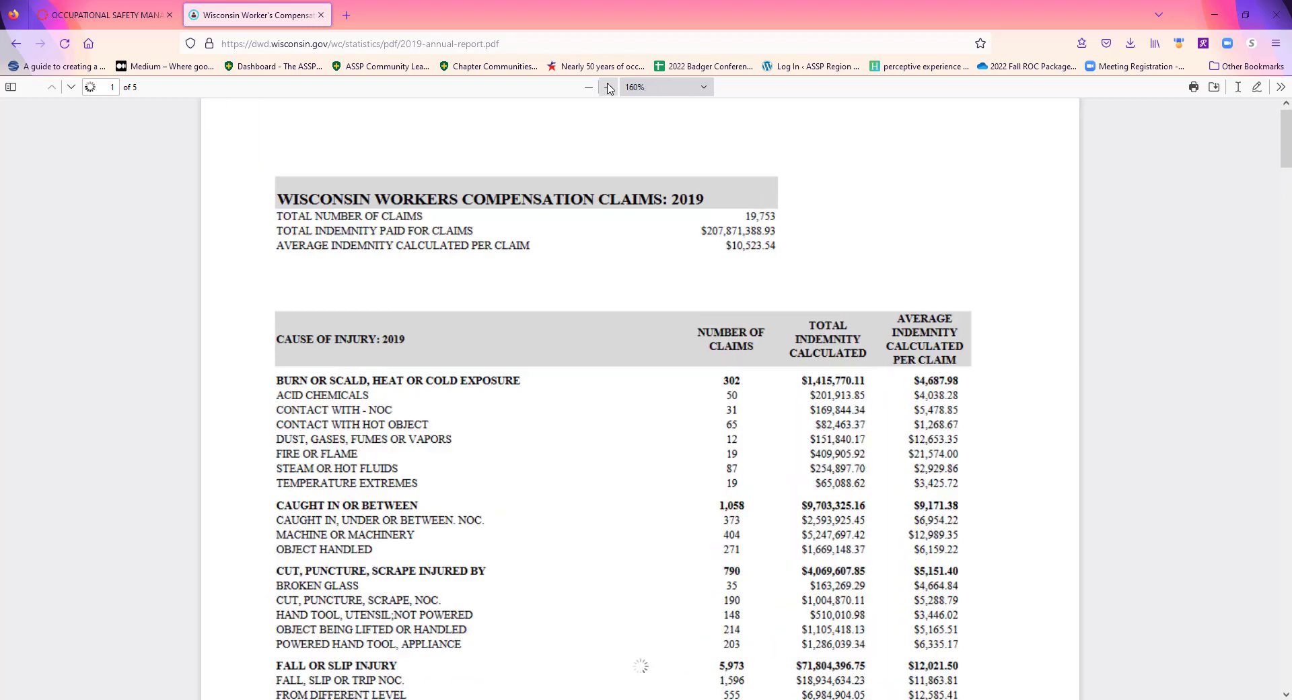
{"action": "left_click", "coordinate": [608, 88]}
{"action": "key", "text": "ctrl+plus"}
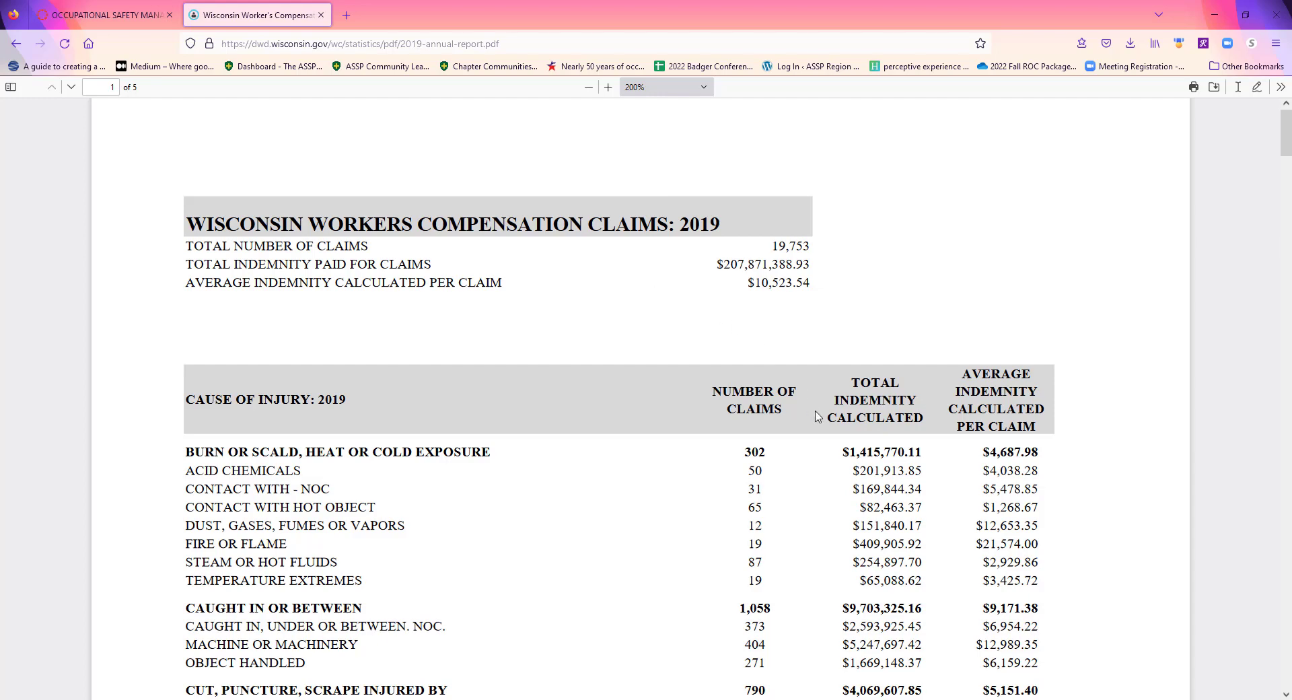
{"action": "scroll", "coordinate": [814, 410], "scroll_direction": "down", "scroll_amount": 3}
{"action": "scroll", "coordinate": [621, 397], "scroll_direction": "down", "scroll_amount": 1}
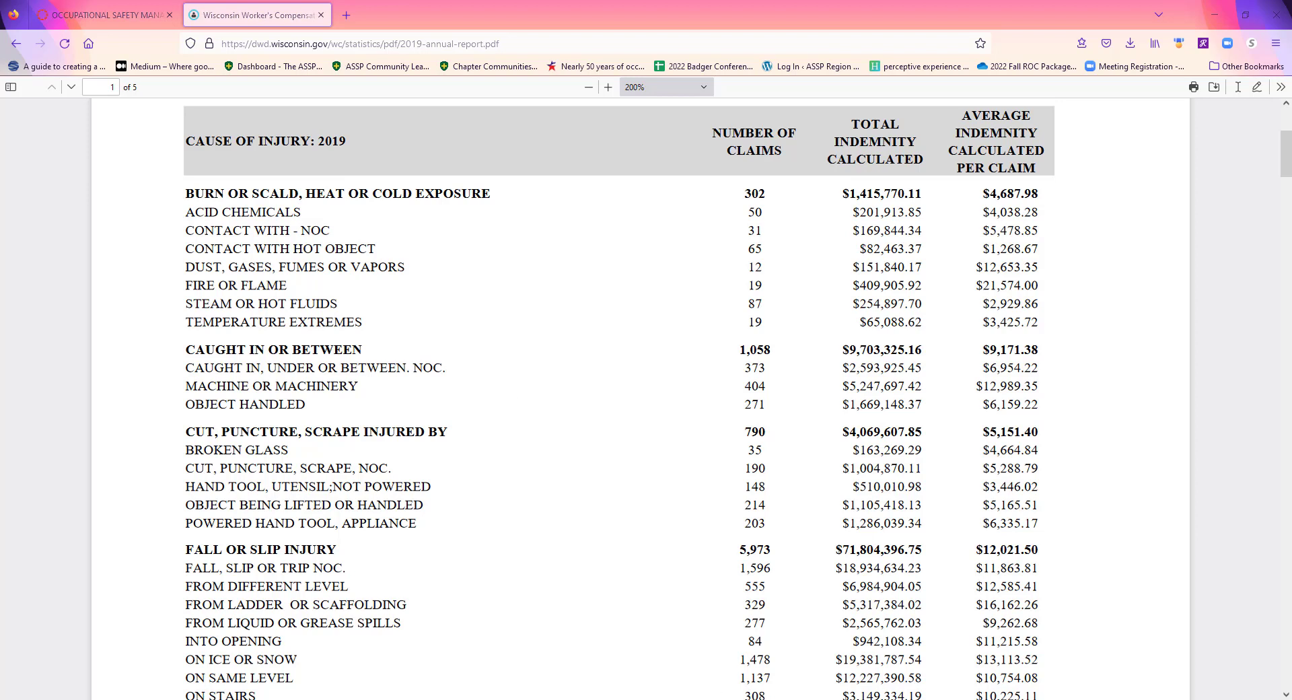
Step: Select the full burn or scald, heat or cold exposure row in the 2019 report and switch back to the Excel workbook
{"action": "left_click", "coordinate": [542, 699]}
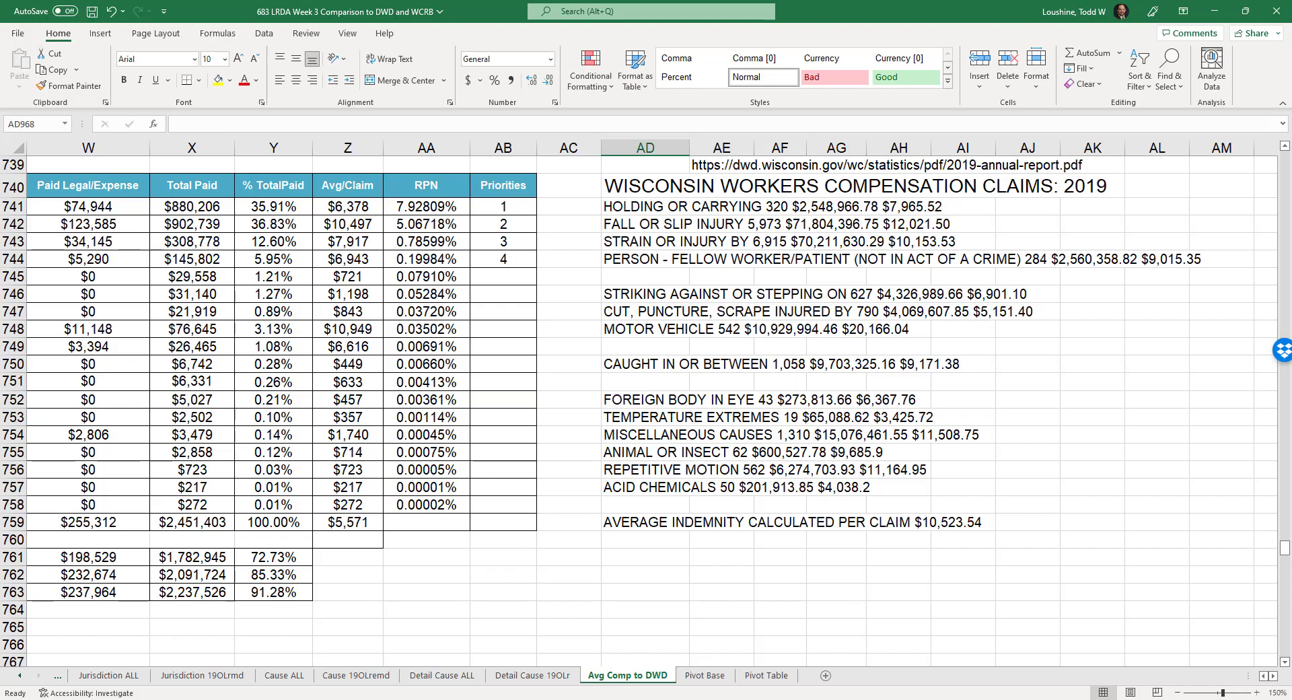
{"action": "key", "text": "alt+Tab"}
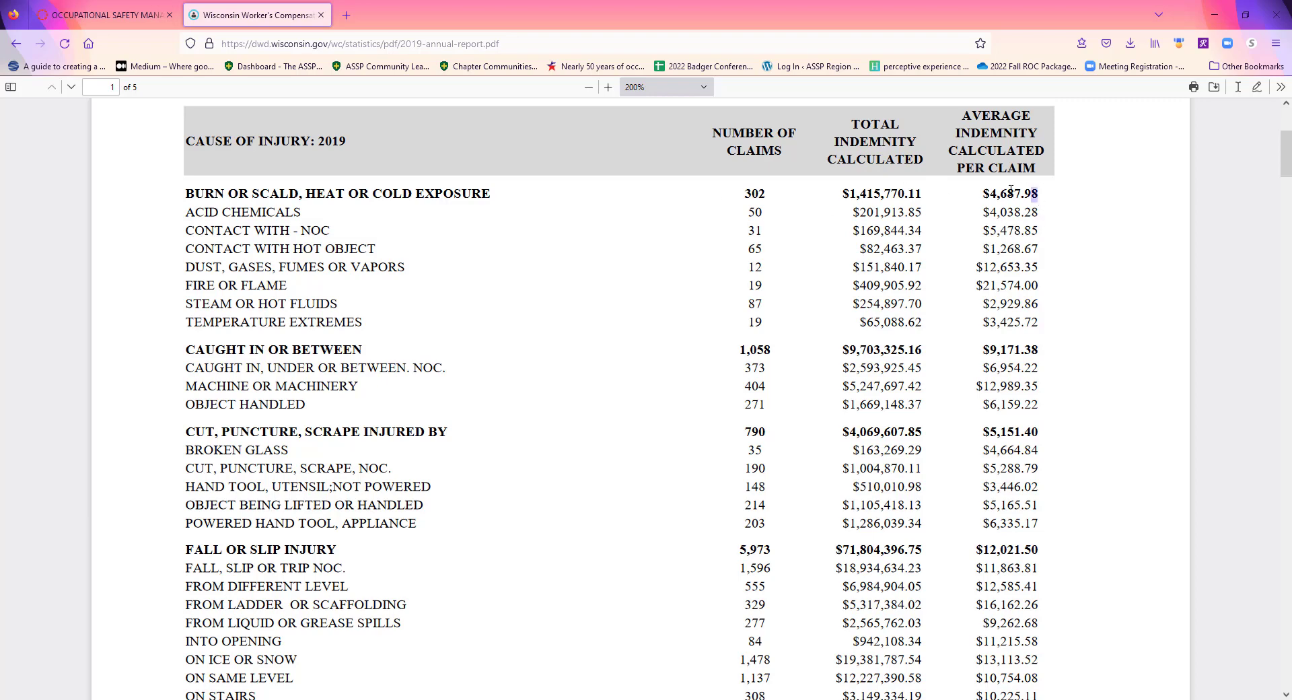
{"action": "left_click_drag", "start_coordinate": [1010, 191], "coordinate": [194, 196]}
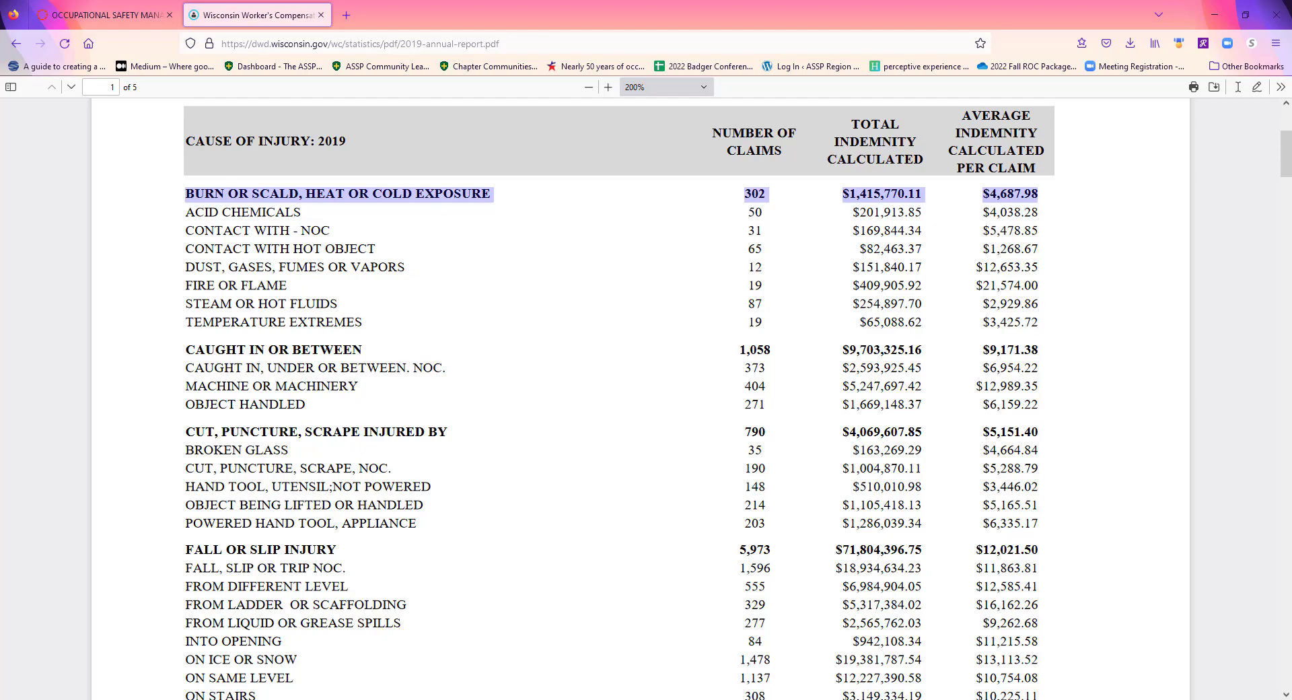
{"action": "key", "text": "alt+Tab"}
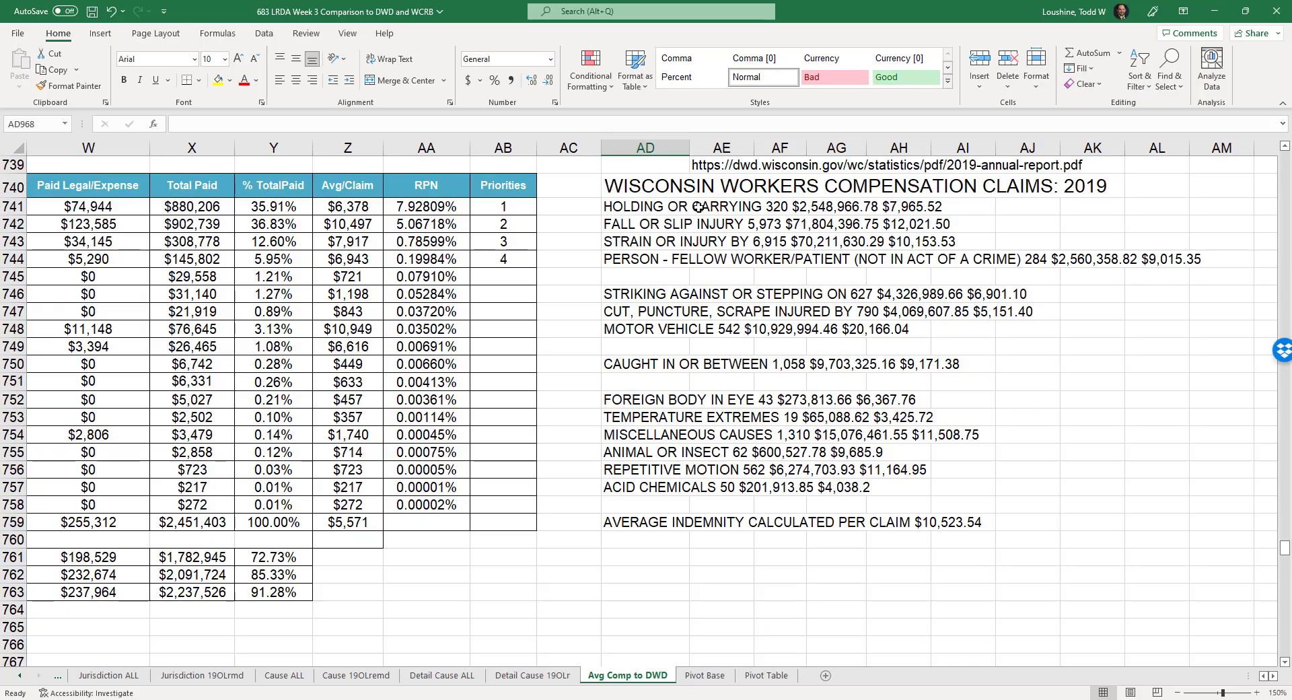
Step: Compare the first two Avg/Claim values with the Wisconsin 2019 averages for holding or carrying and fall or slip injuries on the Avg Comp to DWD sheet
{"action": "left_click", "coordinate": [692, 205]}
{"action": "left_click", "coordinate": [643, 203]}
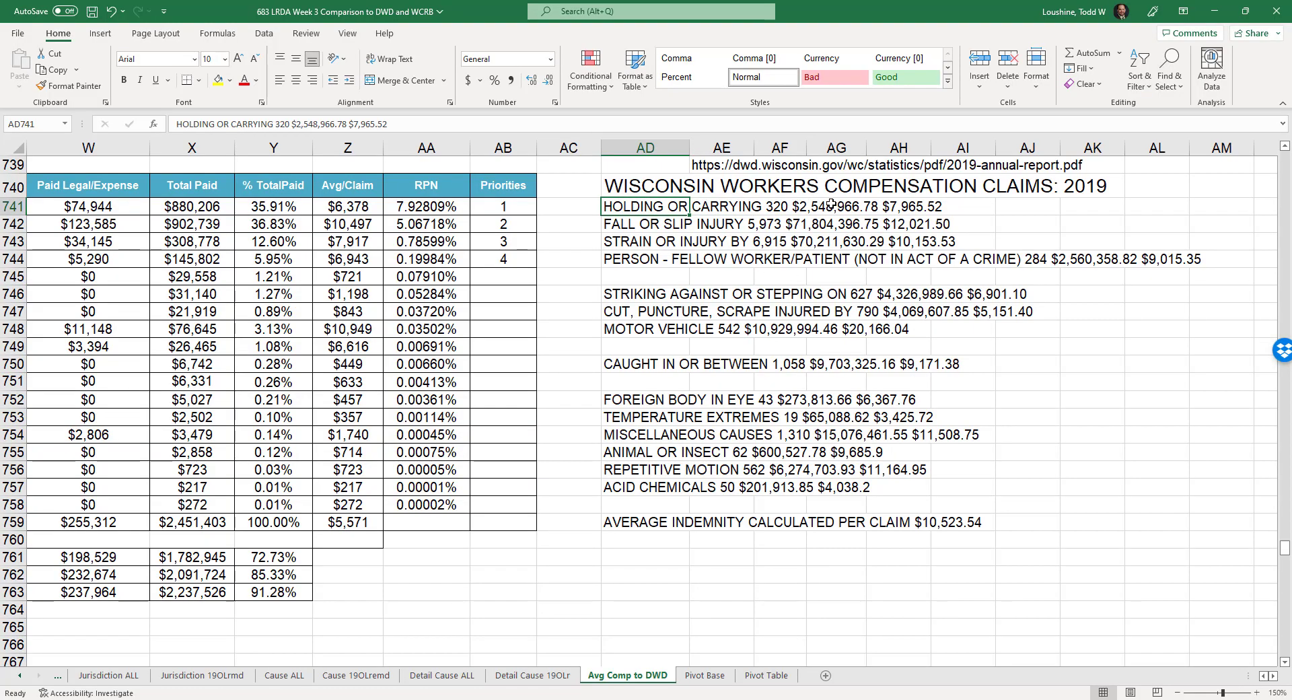
{"action": "left_click", "coordinate": [781, 209]}
{"action": "left_click", "coordinate": [844, 206]}
{"action": "left_click", "coordinate": [907, 210]}
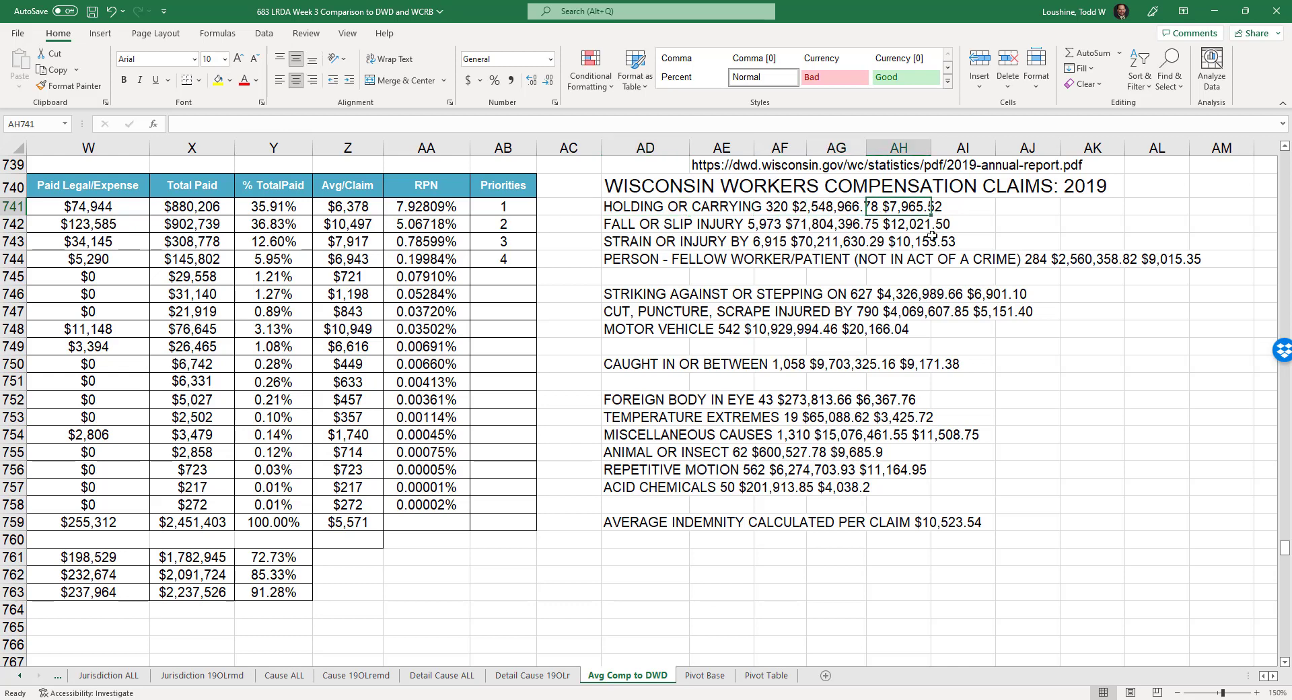
{"action": "left_click", "coordinate": [350, 210]}
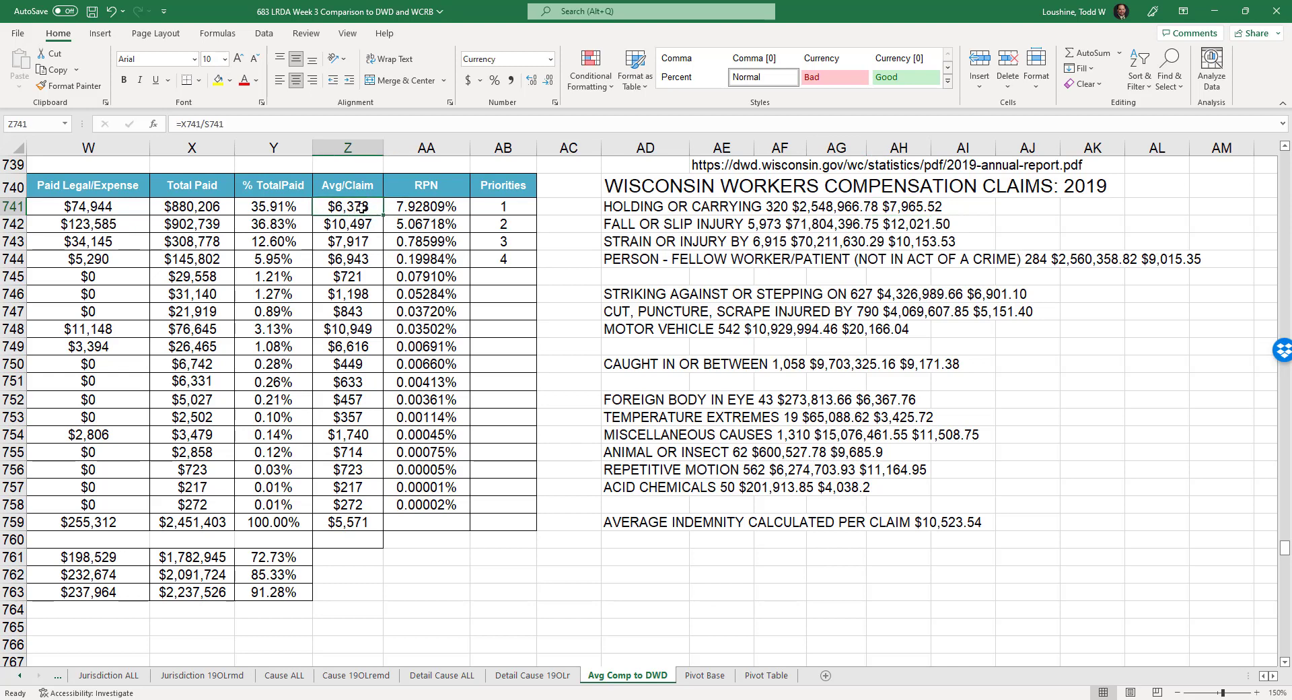
{"action": "left_click", "coordinate": [927, 210]}
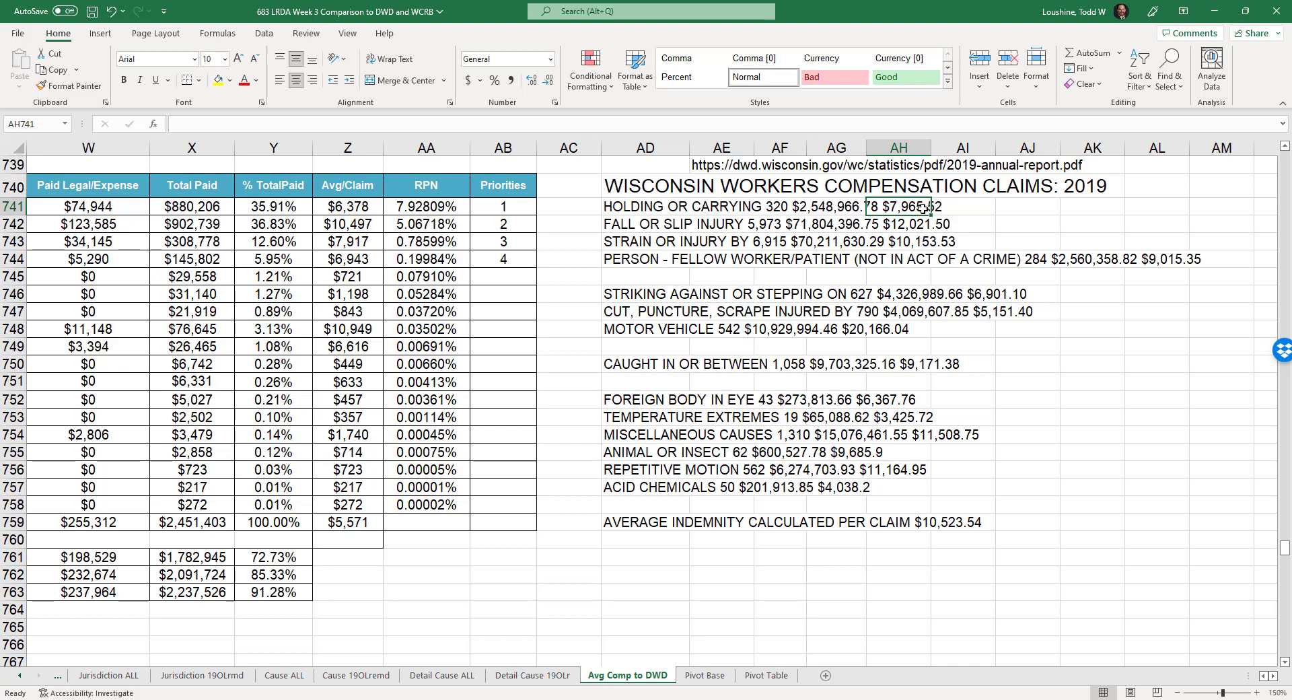
{"action": "left_click", "coordinate": [368, 227]}
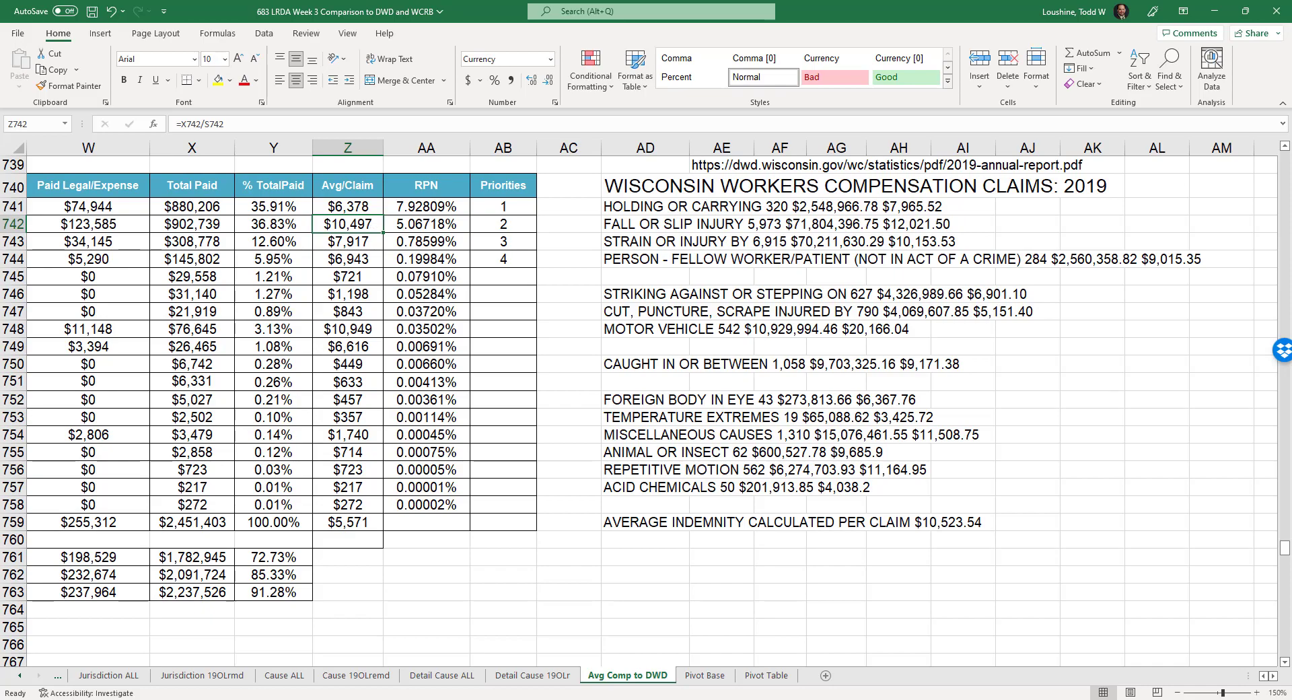
Step: Examine the individual claims' detail causes, body parts and paid amounts from row 187 down to the totals, including the costliest claims
{"action": "left_click_drag", "start_coordinate": [1284, 548], "coordinate": [1254, 264]}
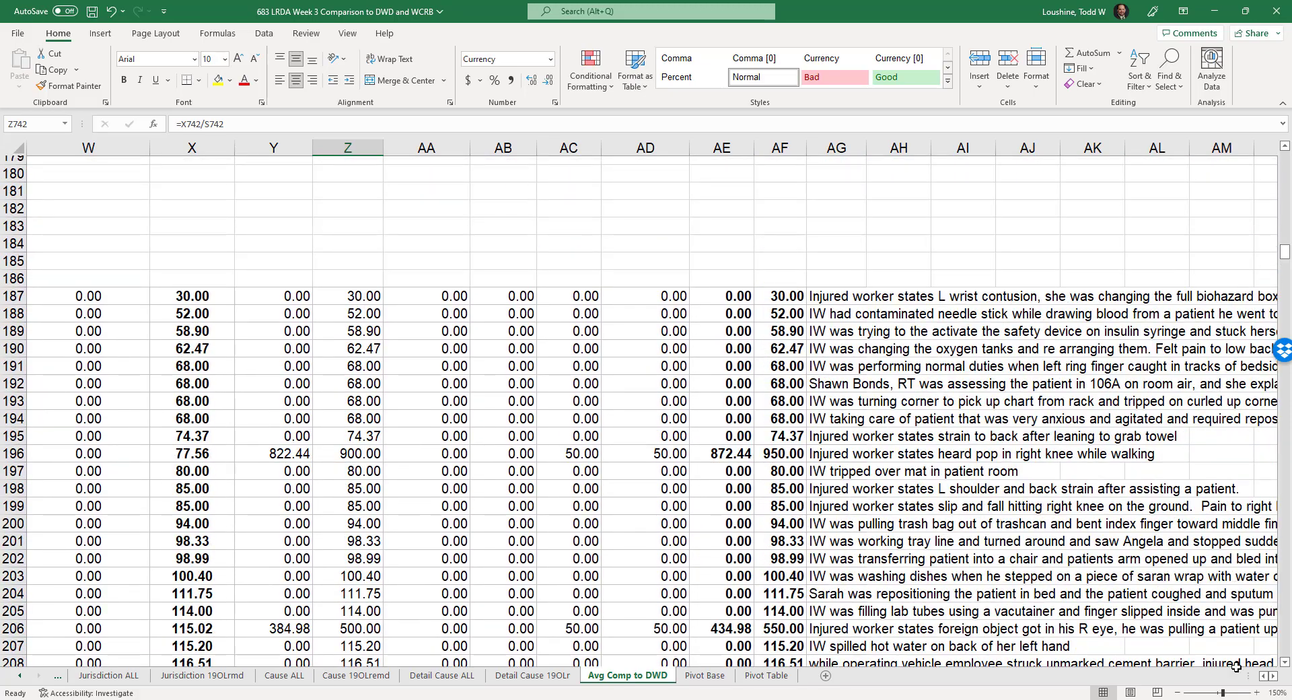
{"action": "left_click", "coordinate": [1264, 676]}
{"action": "left_click", "coordinate": [1264, 676]}
{"action": "left_click", "coordinate": [1264, 675]}
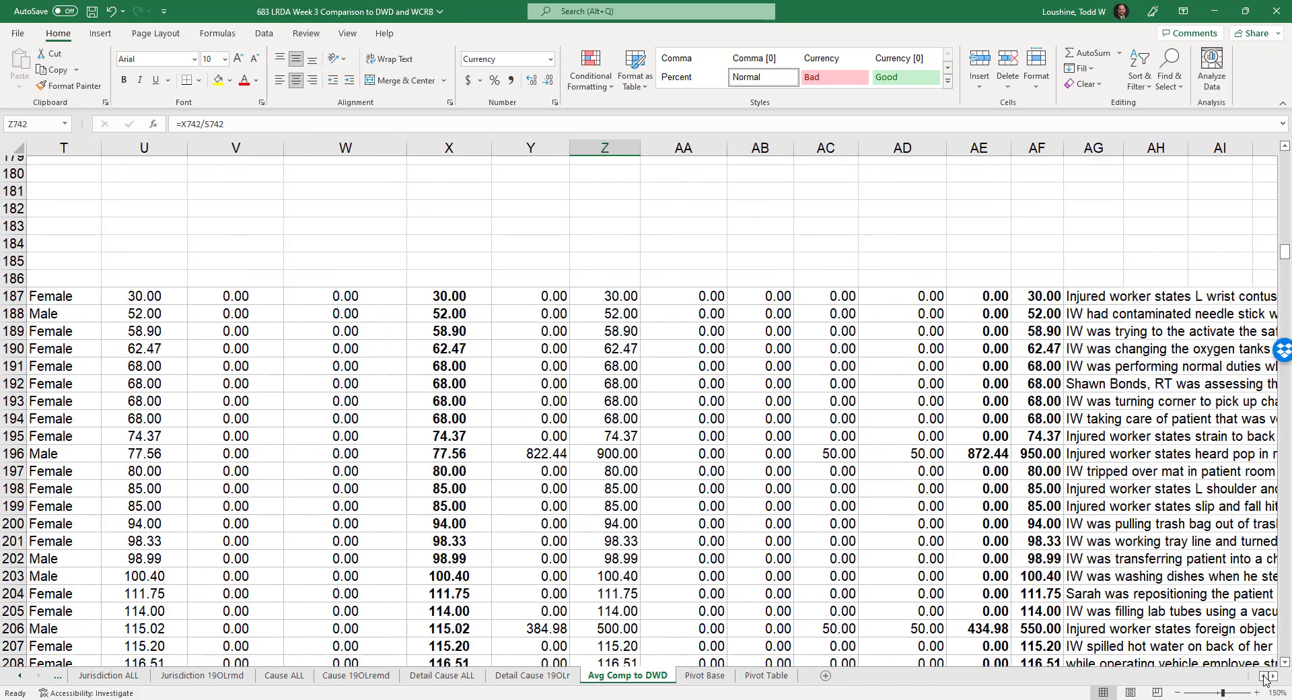
{"action": "left_click", "coordinate": [1264, 676]}
{"action": "left_click", "coordinate": [1264, 676]}
{"action": "left_click", "coordinate": [1264, 676]}
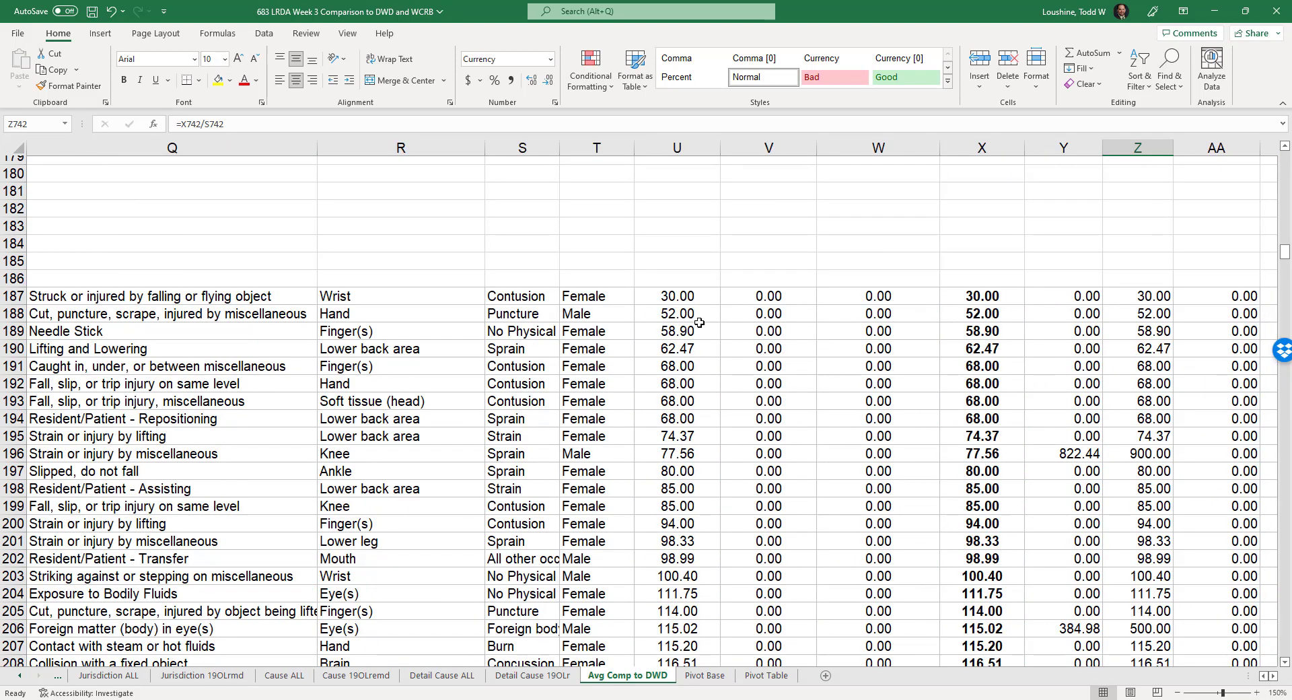
{"action": "scroll", "coordinate": [706, 424], "scroll_direction": "down", "scroll_amount": 7}
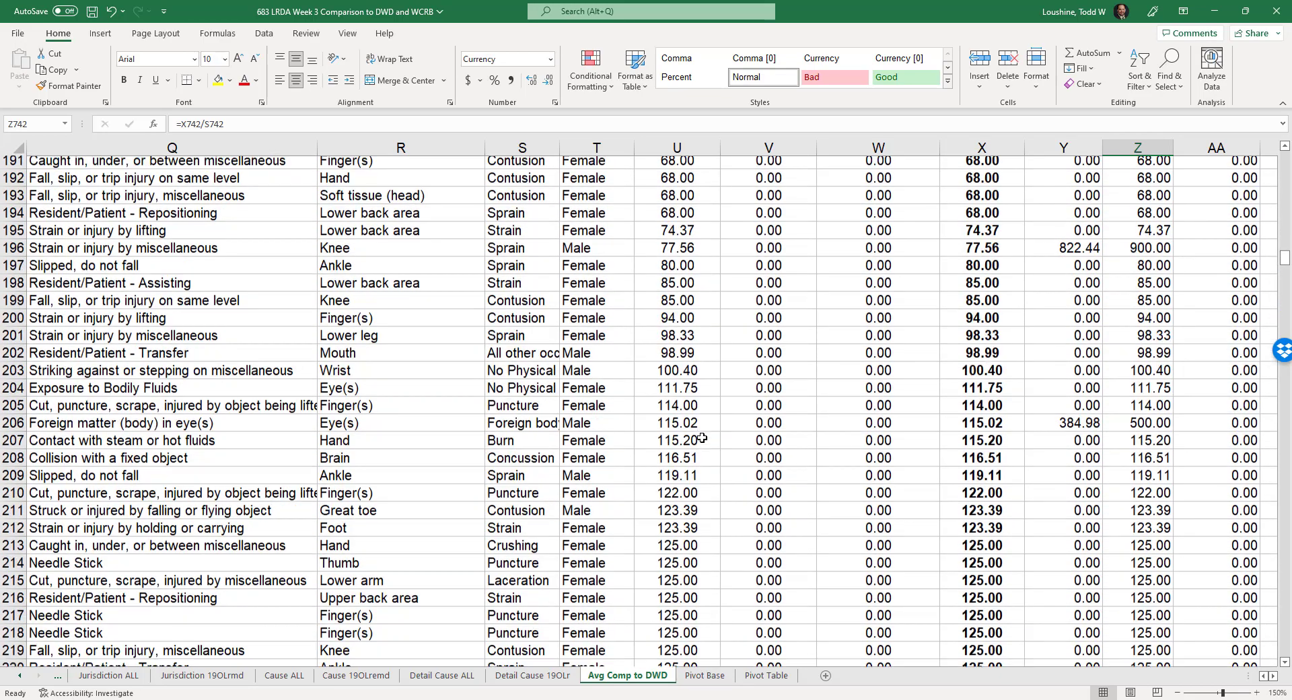
{"action": "scroll", "coordinate": [702, 437], "scroll_direction": "down", "scroll_amount": 13}
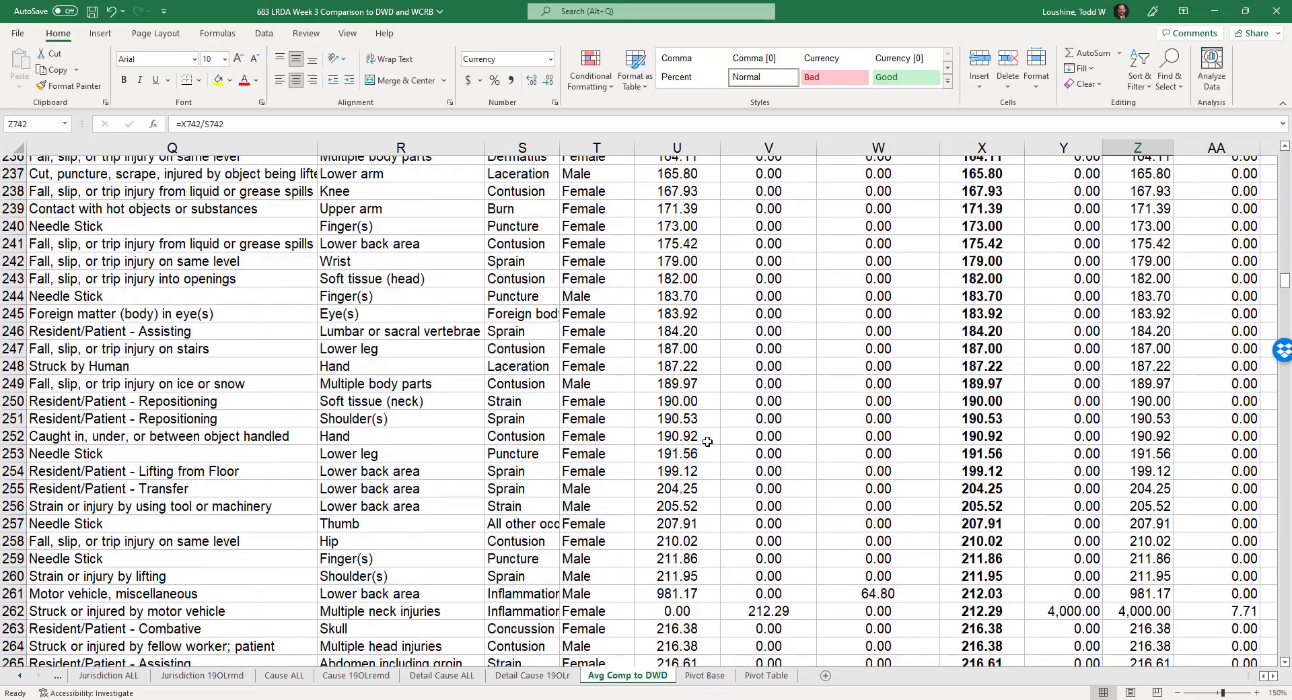
{"action": "scroll", "coordinate": [669, 506], "scroll_direction": "down", "scroll_amount": 13}
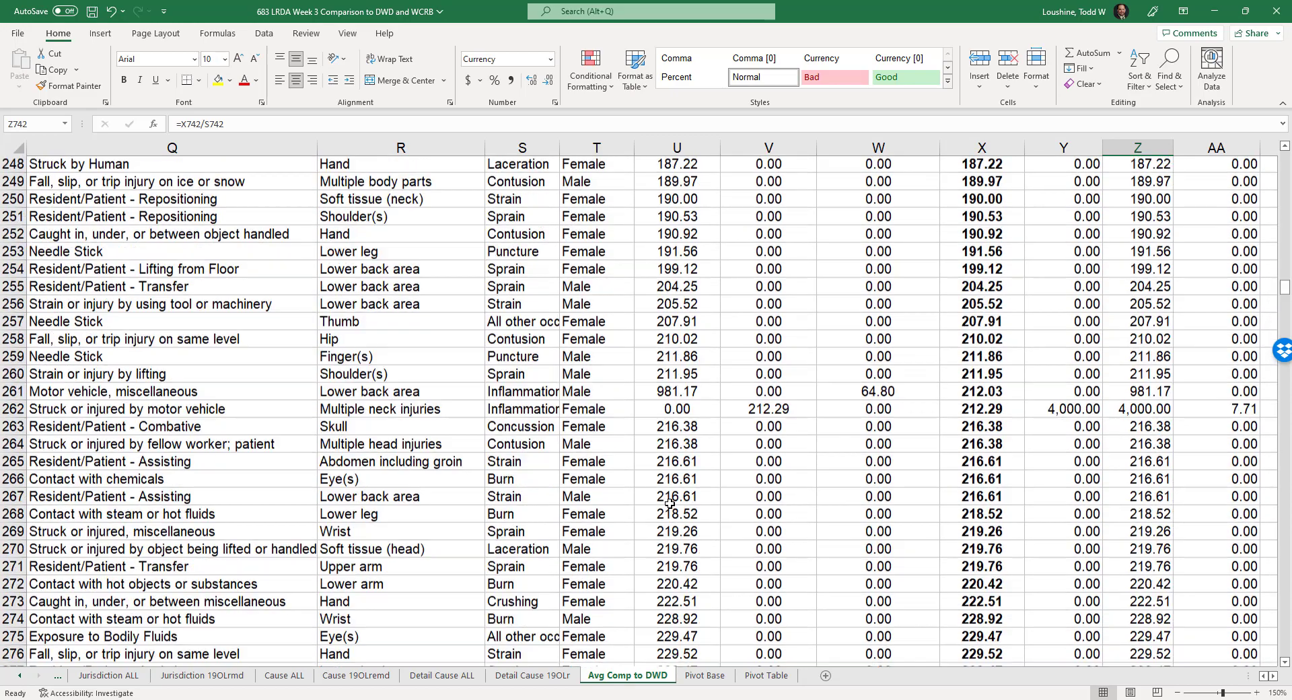
{"action": "scroll", "coordinate": [675, 502], "scroll_direction": "down", "scroll_amount": 20}
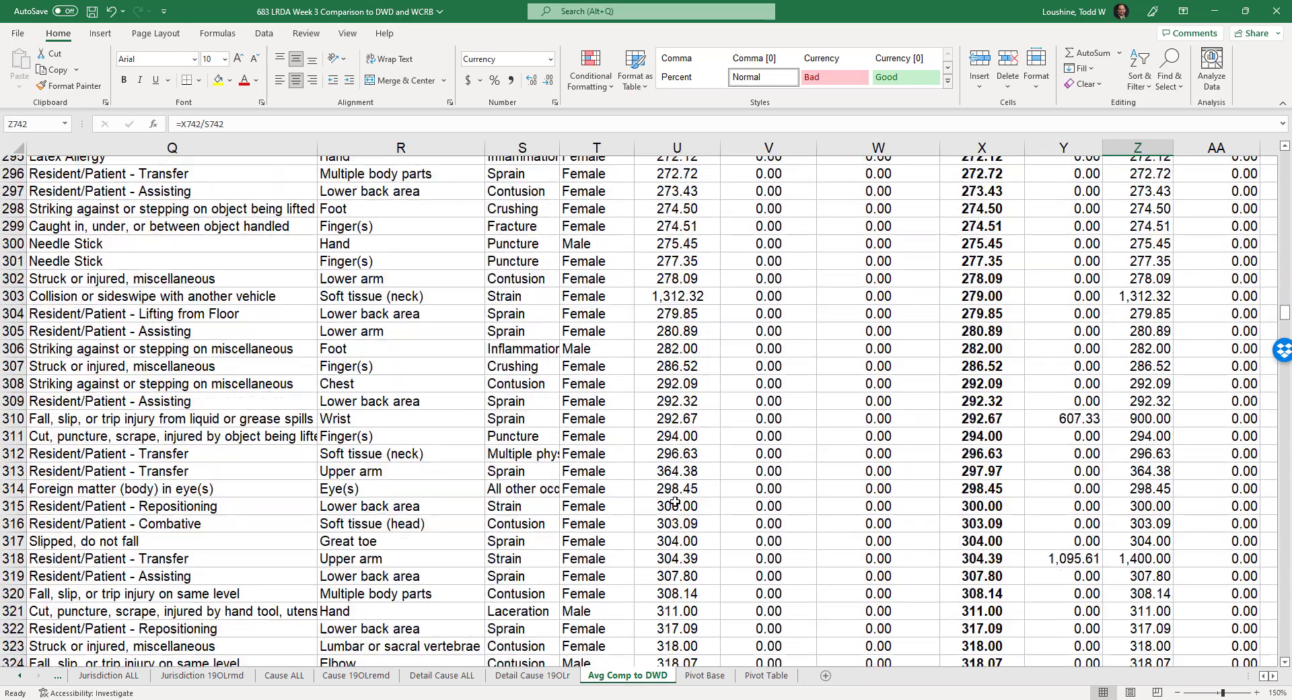
{"action": "scroll", "coordinate": [677, 500], "scroll_direction": "down", "scroll_amount": 20}
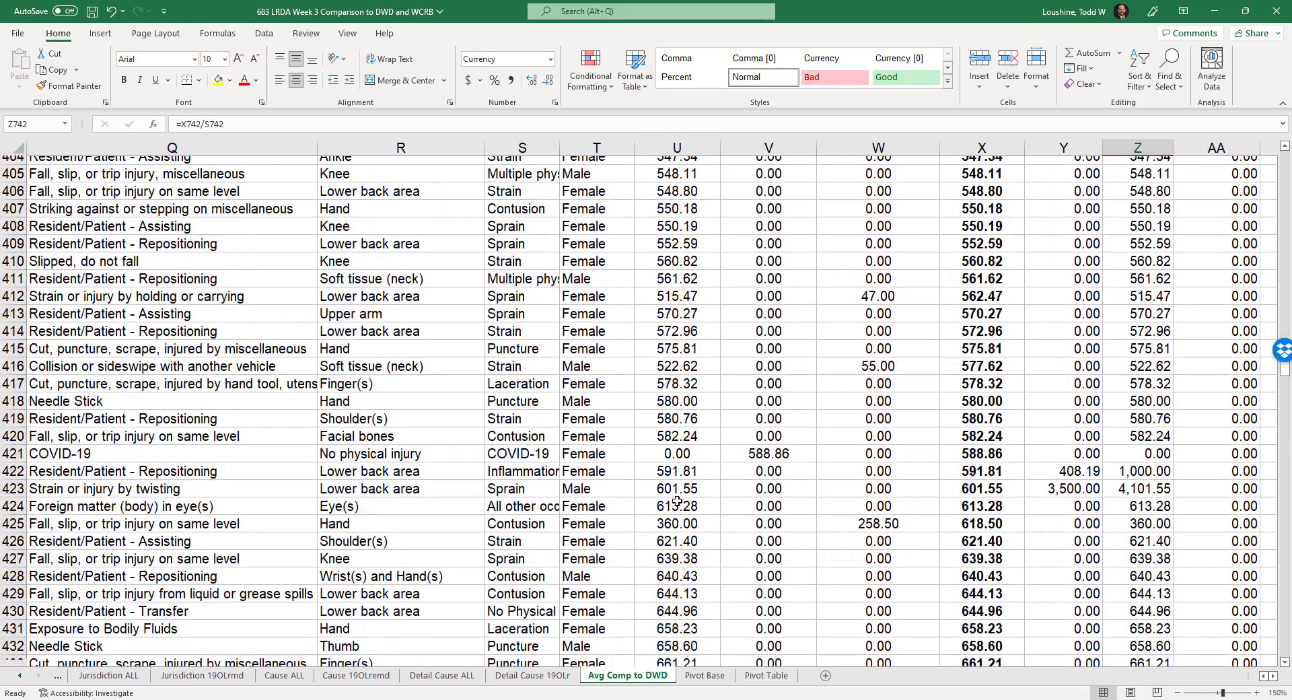
{"action": "scroll", "coordinate": [684, 497], "scroll_direction": "down", "scroll_amount": 20}
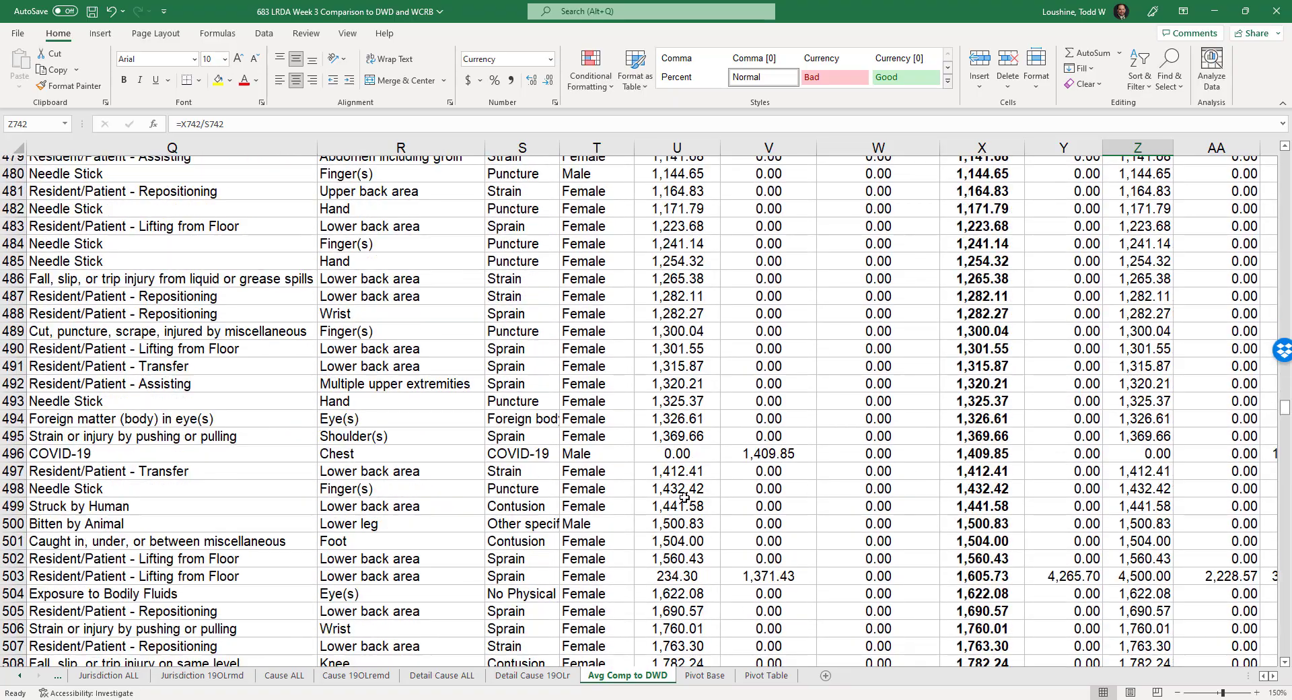
{"action": "scroll", "coordinate": [684, 497], "scroll_direction": "down", "scroll_amount": 19}
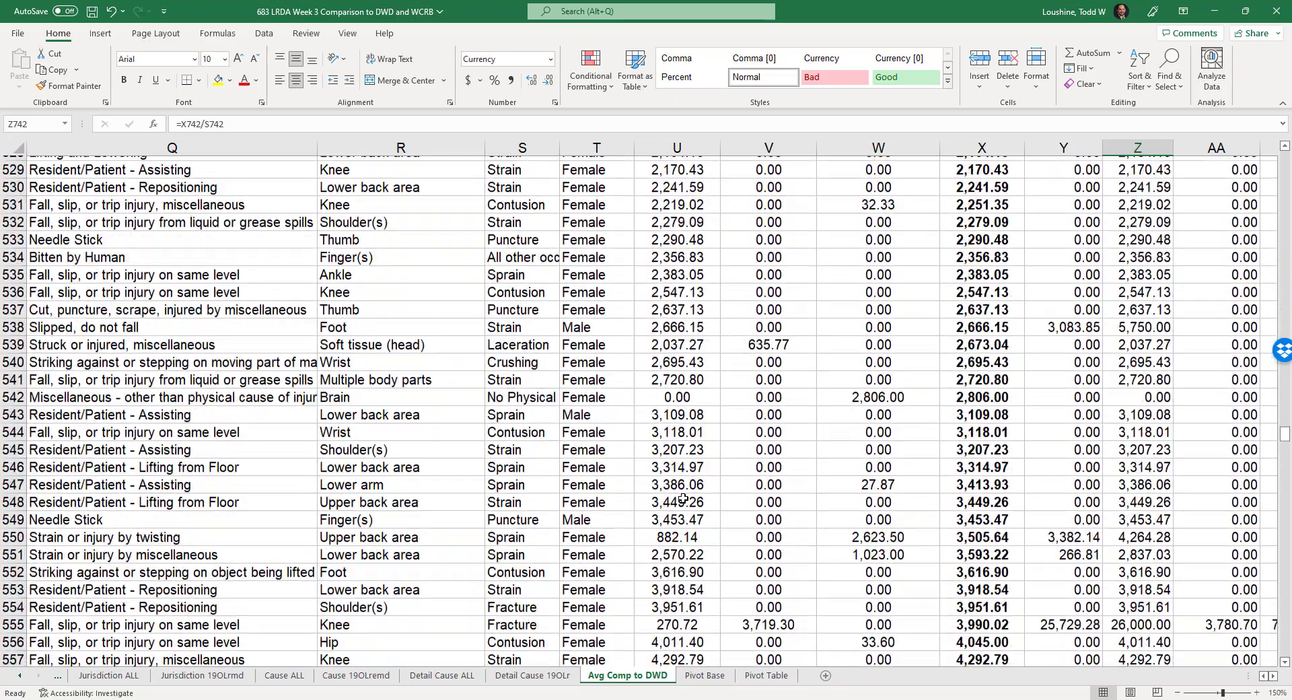
{"action": "scroll", "coordinate": [683, 498], "scroll_direction": "down", "scroll_amount": 16}
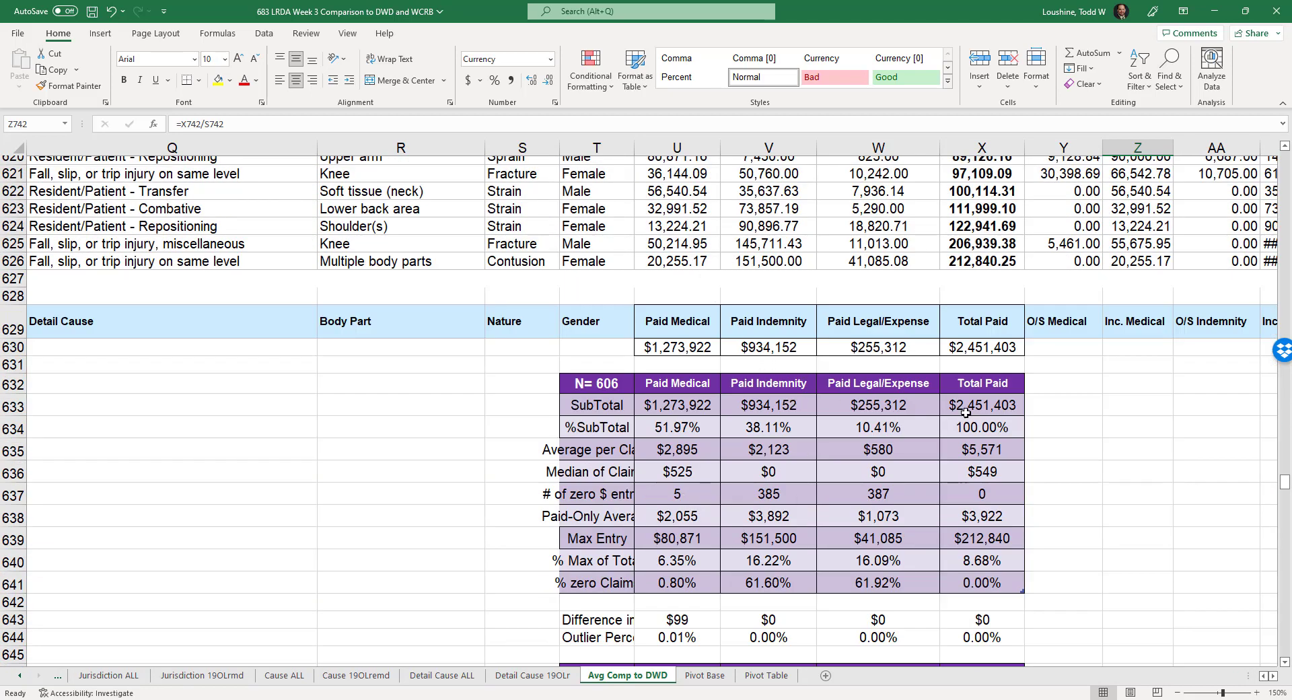
{"action": "scroll", "coordinate": [738, 385], "scroll_direction": "up", "scroll_amount": 10}
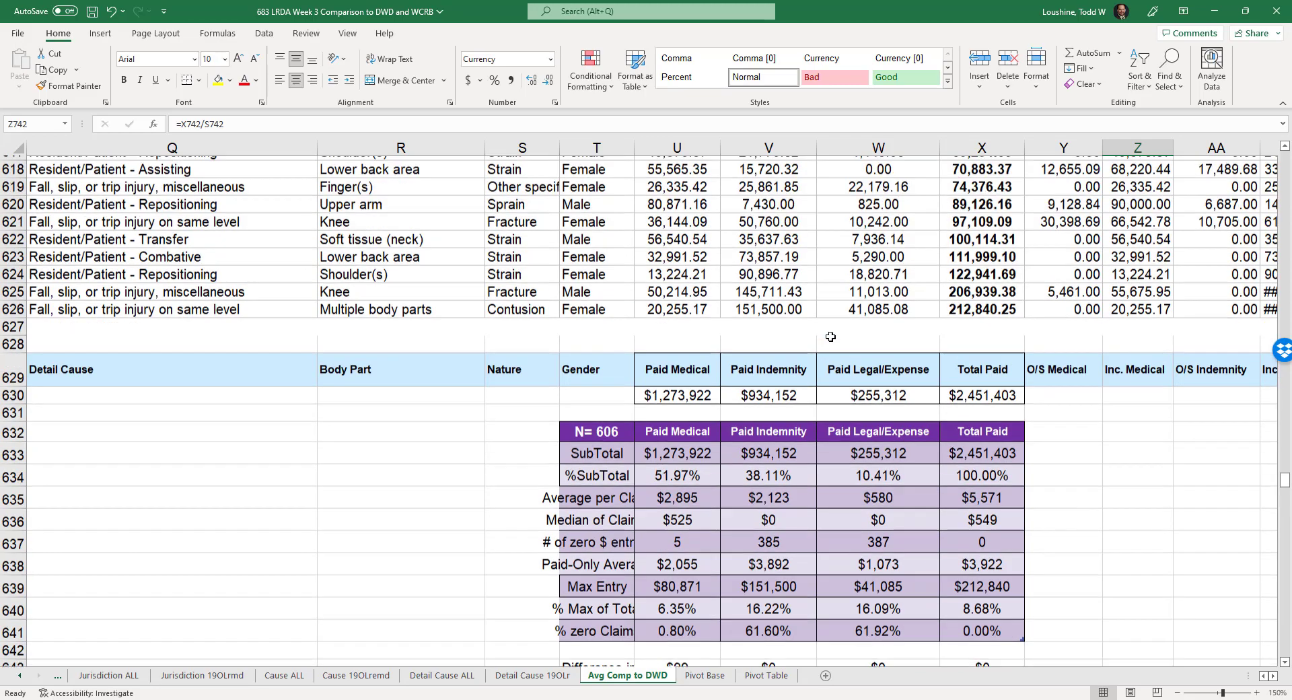
{"action": "scroll", "coordinate": [842, 317], "scroll_direction": "up", "scroll_amount": 8}
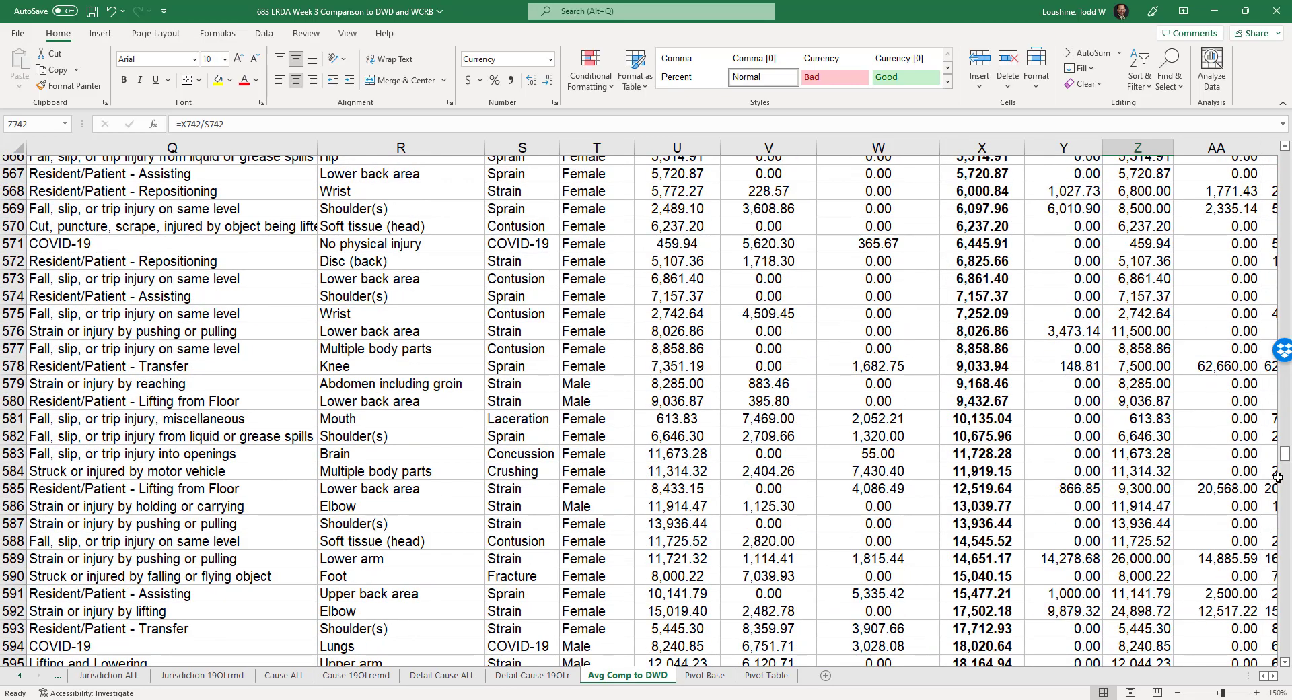
Step: Return to the cause-of-injury summary table and review its average claim costs alongside the Wisconsin 2019 claims list
{"action": "left_click_drag", "start_coordinate": [1285, 457], "coordinate": [1284, 550]}
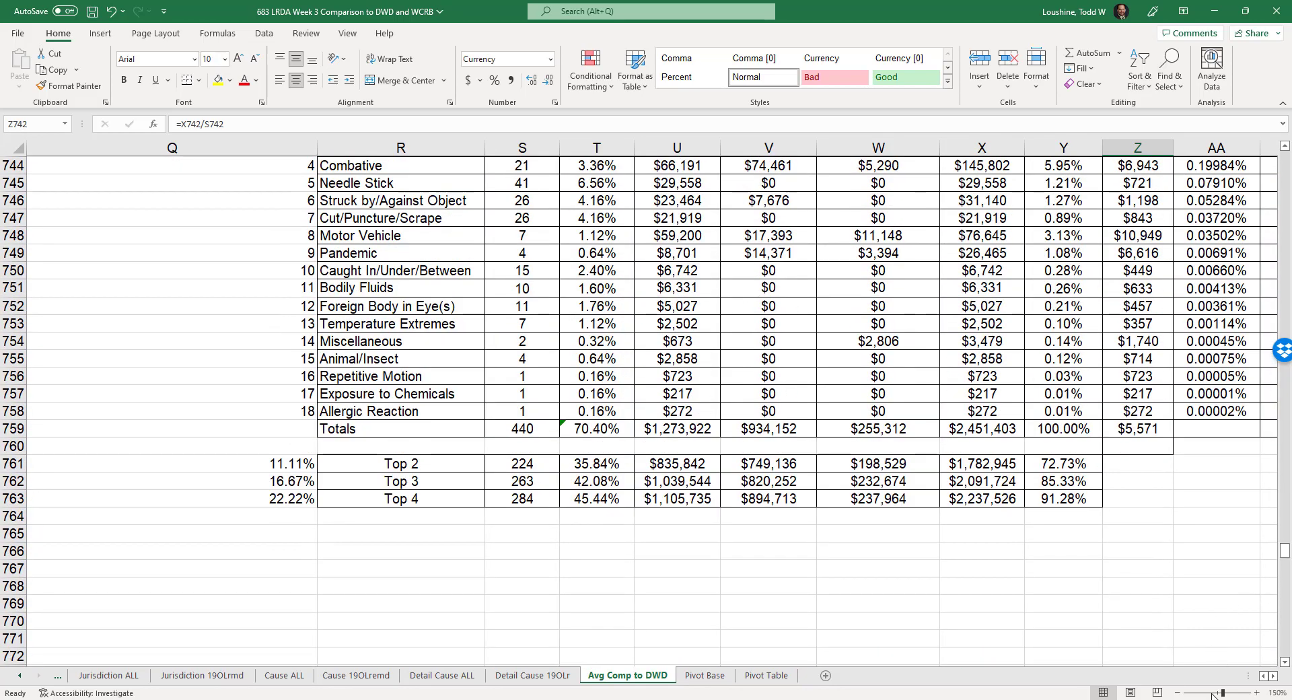
{"action": "left_click", "coordinate": [1273, 675]}
{"action": "left_click", "coordinate": [1273, 676]}
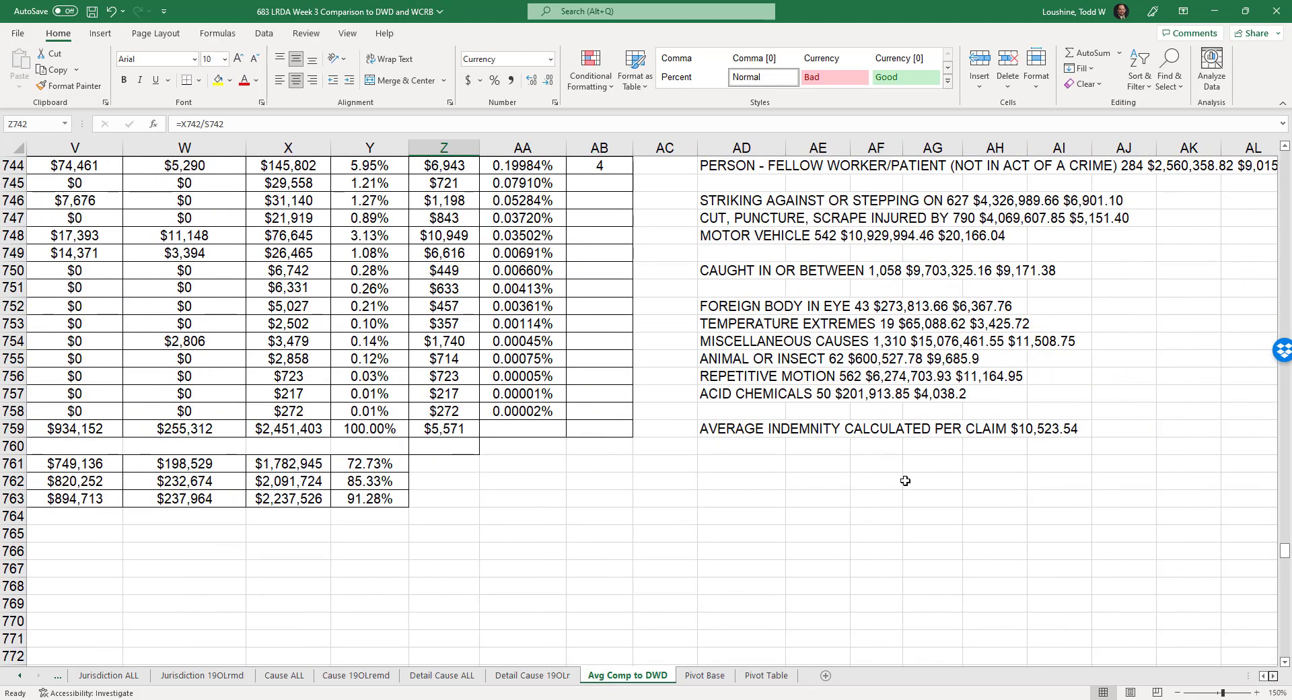
{"action": "scroll", "coordinate": [668, 283], "scroll_direction": "up", "scroll_amount": 4}
{"action": "scroll", "coordinate": [668, 283], "scroll_direction": "down", "scroll_amount": 1}
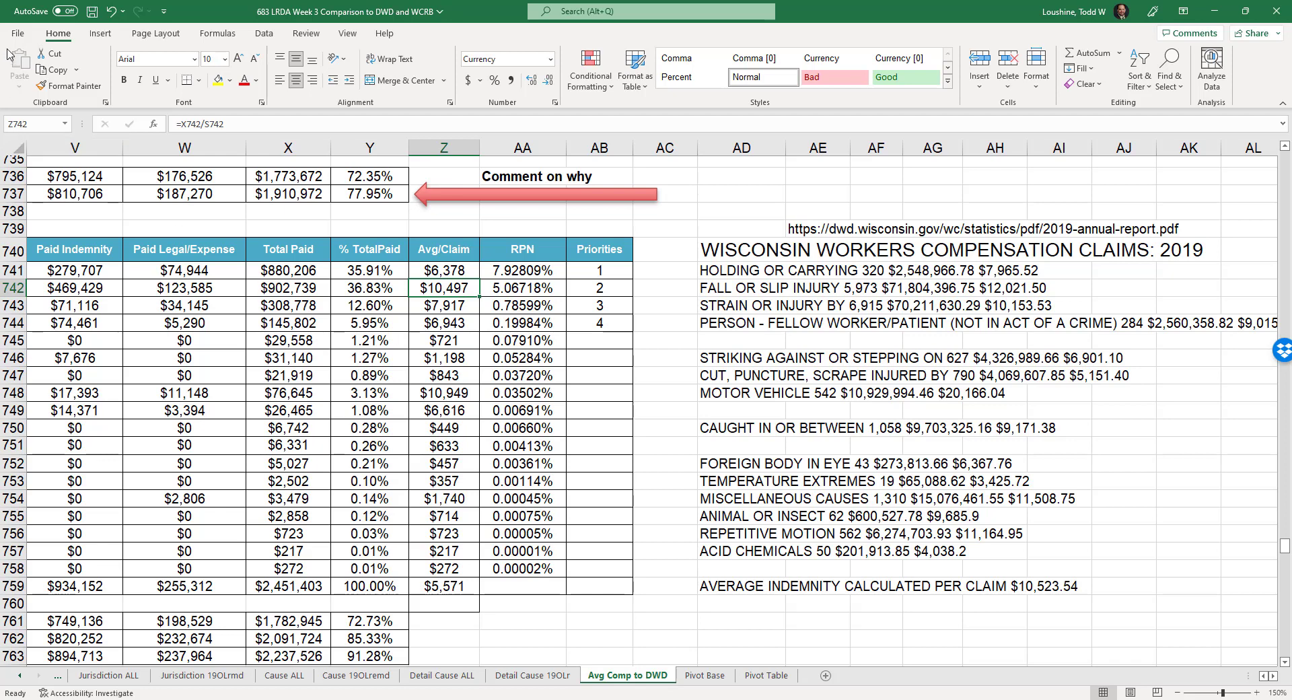
Step: Copy the entire Avg Comp to DWD sheet into a new worksheet and check the pasted claim rows
{"action": "left_click", "coordinate": [20, 149]}
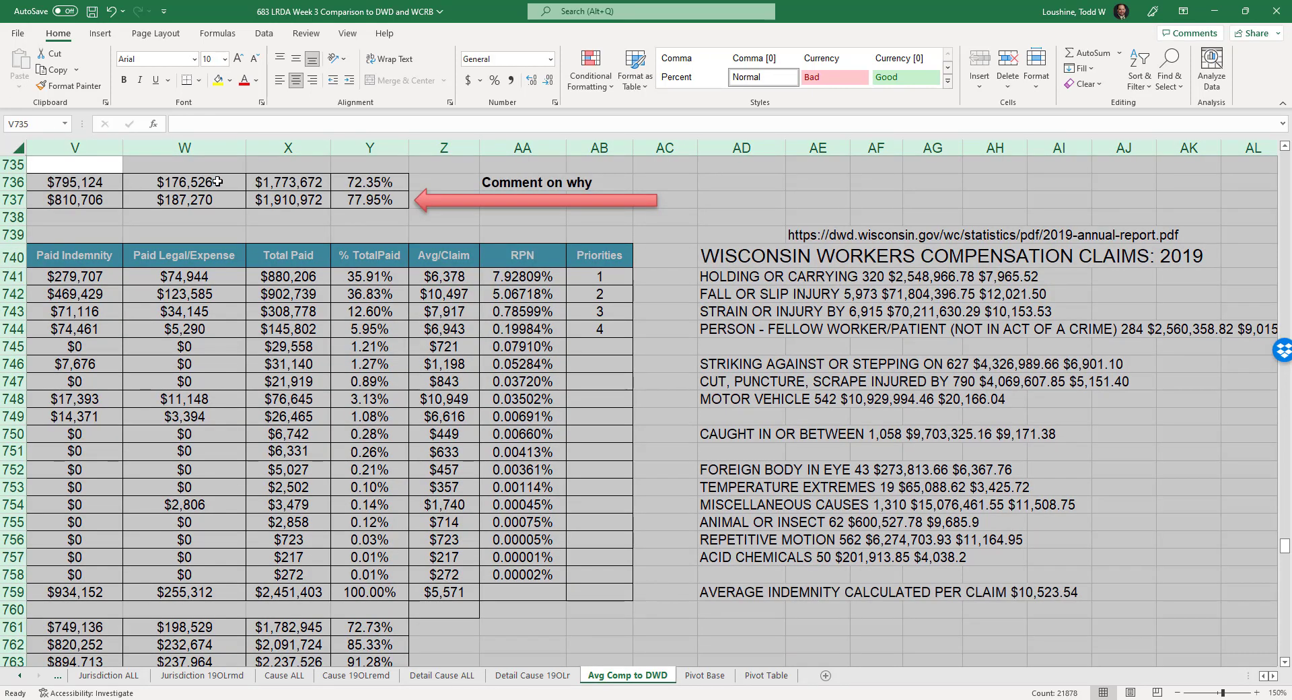
{"action": "key", "text": "ctrl+c"}
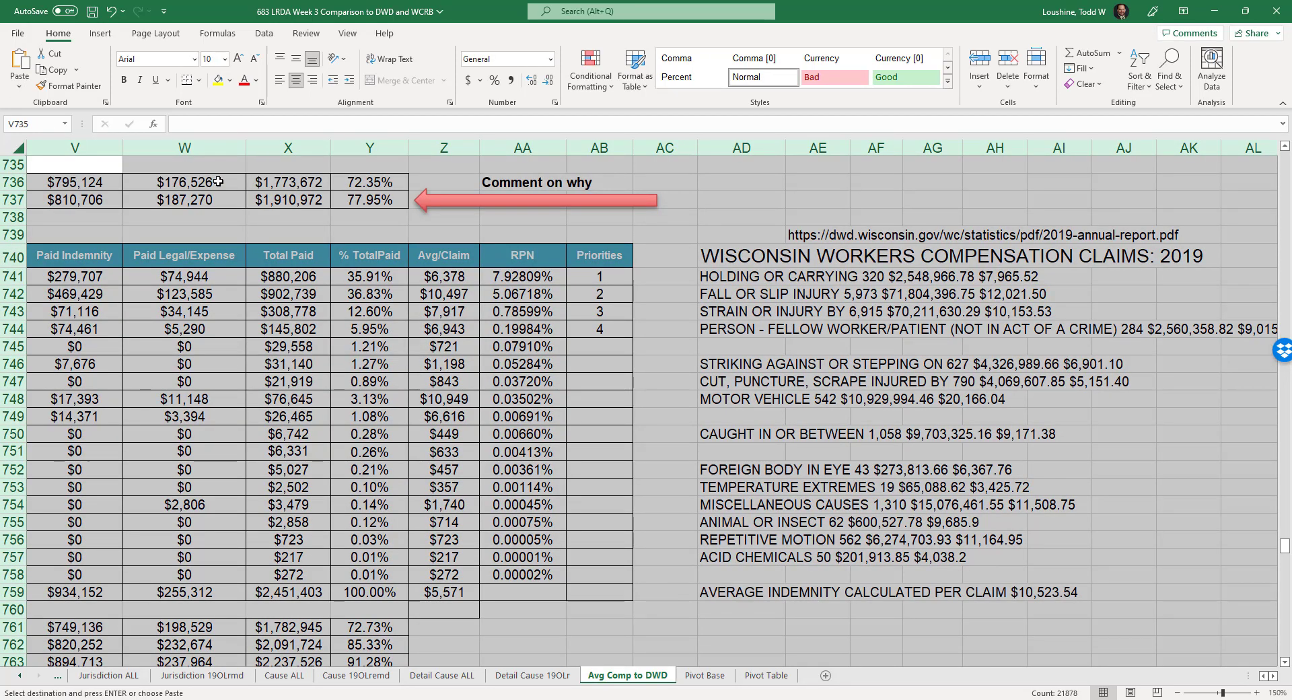
{"action": "left_click", "coordinate": [826, 676]}
{"action": "key", "text": "Return"}
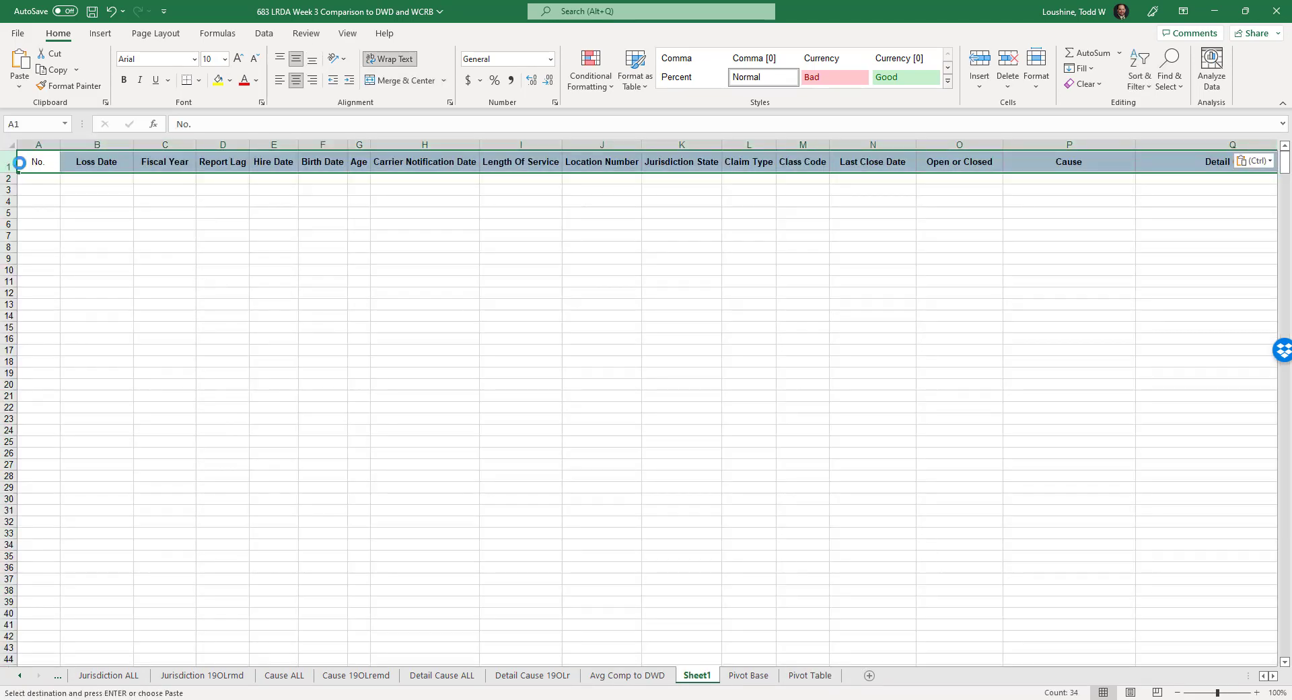
{"action": "left_click", "coordinate": [4, 161]}
{"action": "scroll", "coordinate": [63, 275], "scroll_direction": "down", "scroll_amount": 10}
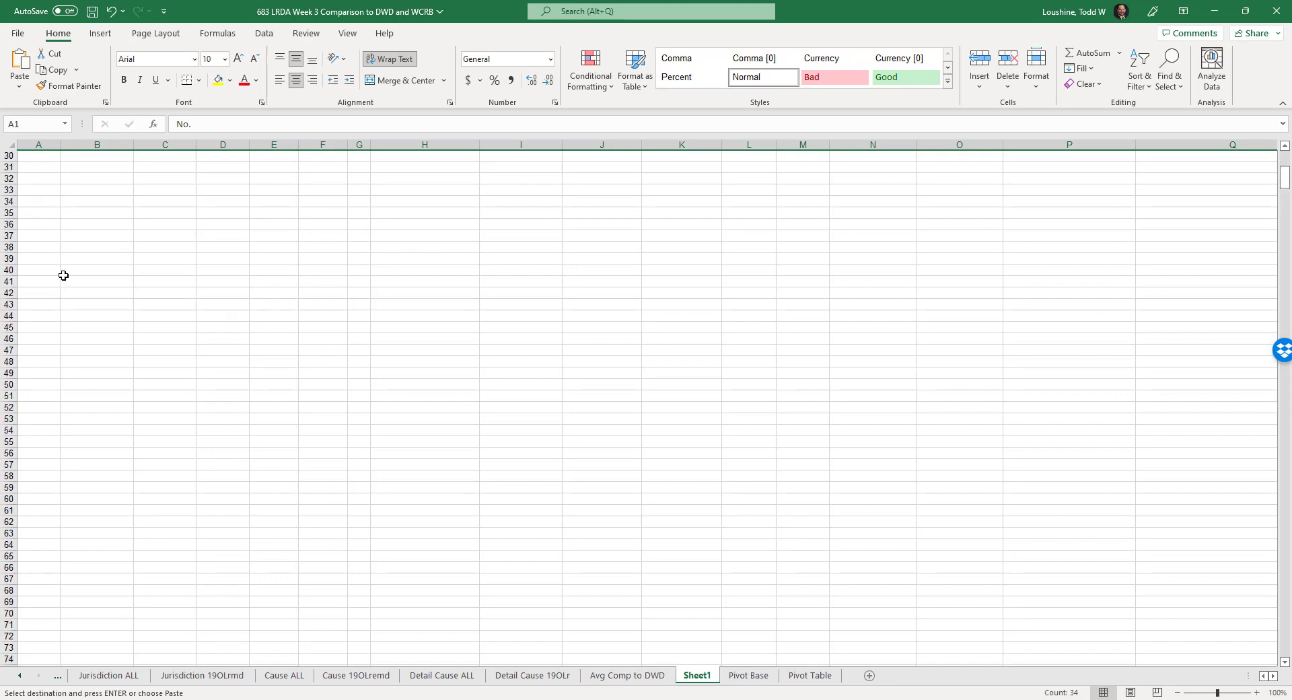
{"action": "scroll", "coordinate": [63, 275], "scroll_direction": "down", "scroll_amount": 20}
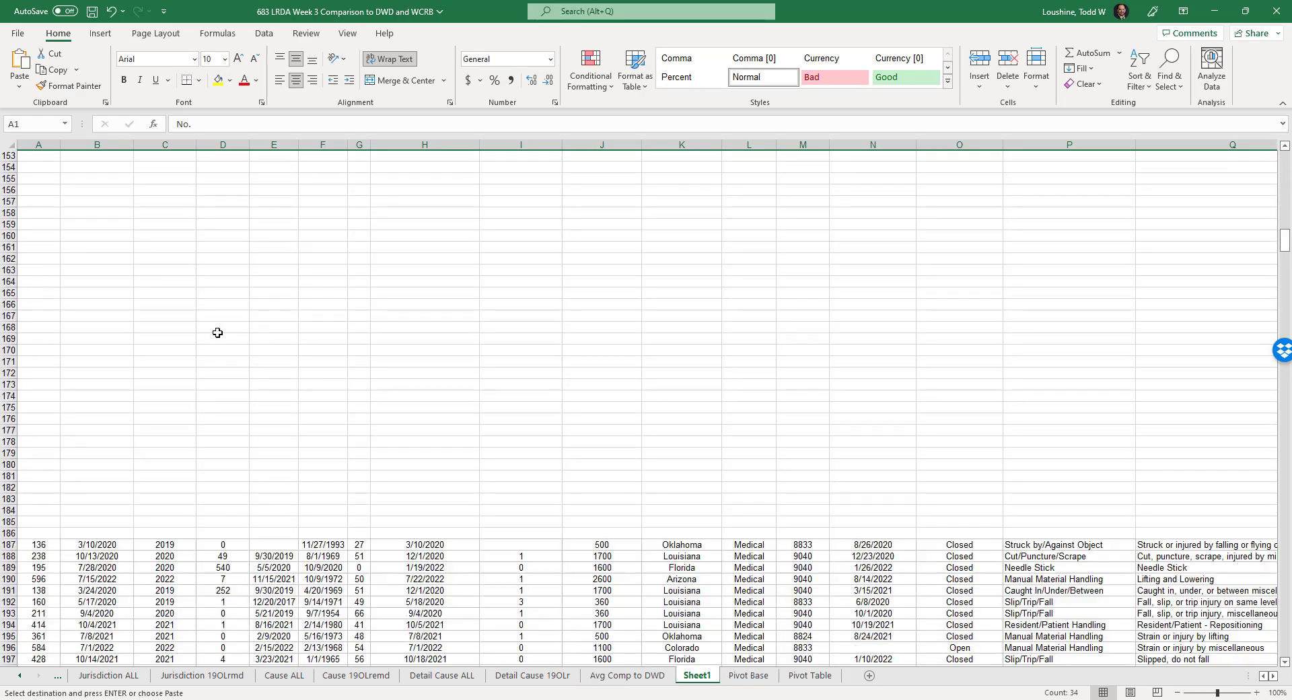
Step: Paste the copied header row into row 186 directly above the claims and turn on filtering for it
{"action": "scroll", "coordinate": [218, 332], "scroll_direction": "down", "scroll_amount": 6}
{"action": "left_click", "coordinate": [10, 327]}
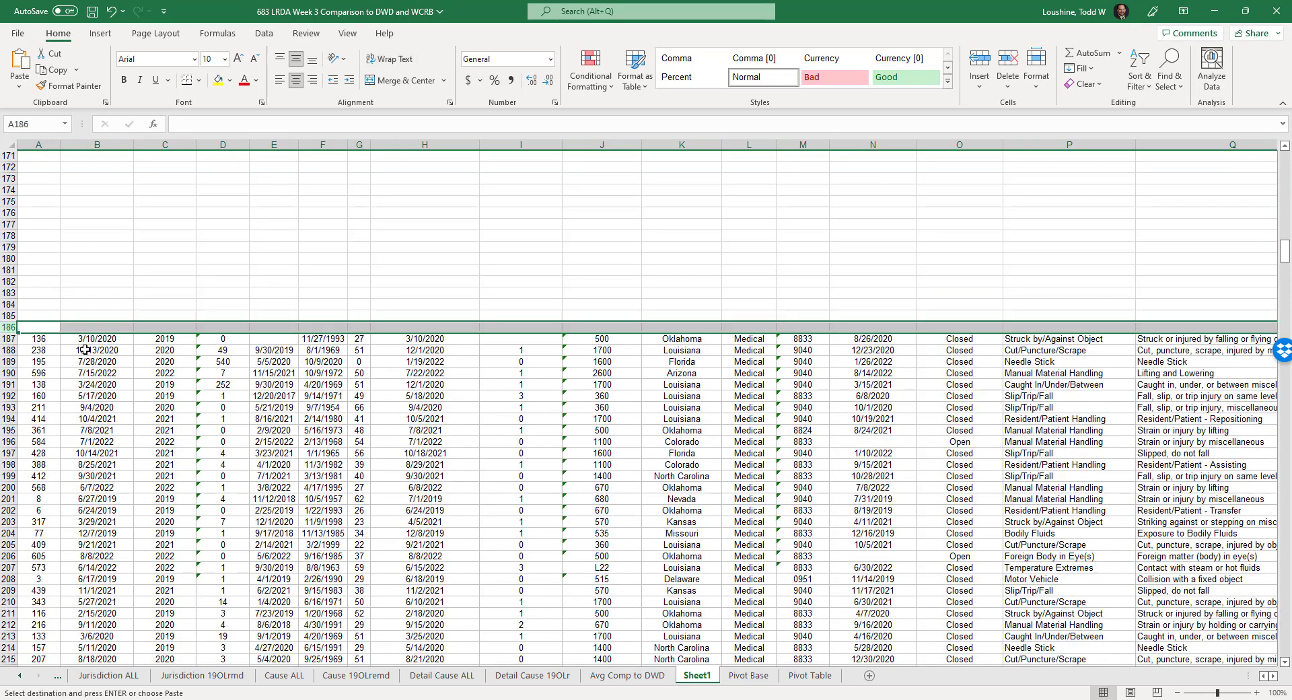
{"action": "key", "text": "ctrl+v"}
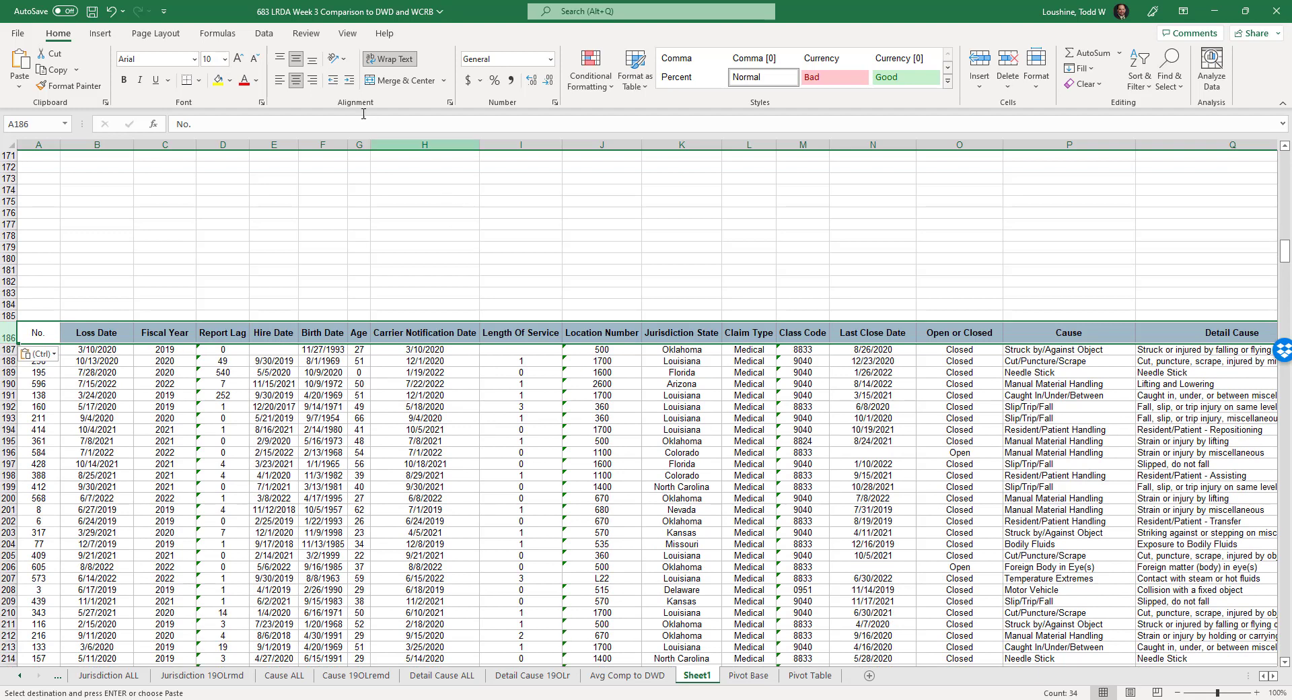
{"action": "left_click", "coordinate": [264, 33]}
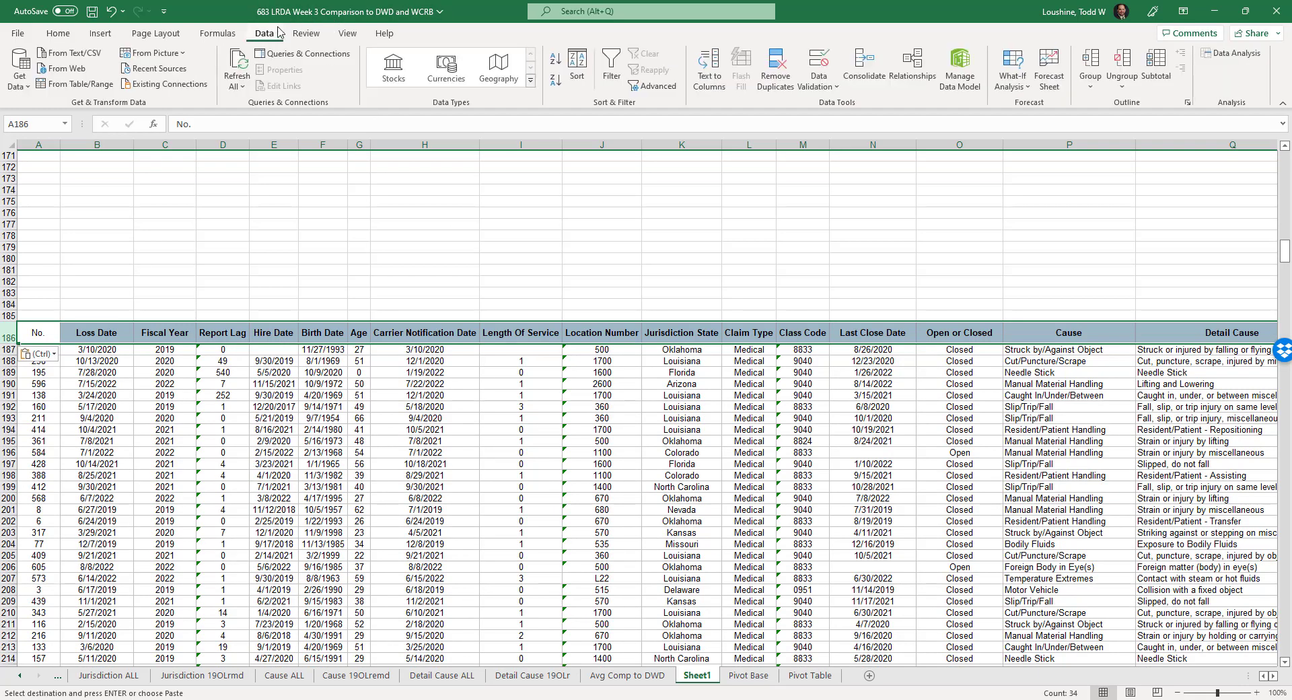
{"action": "left_click", "coordinate": [612, 67]}
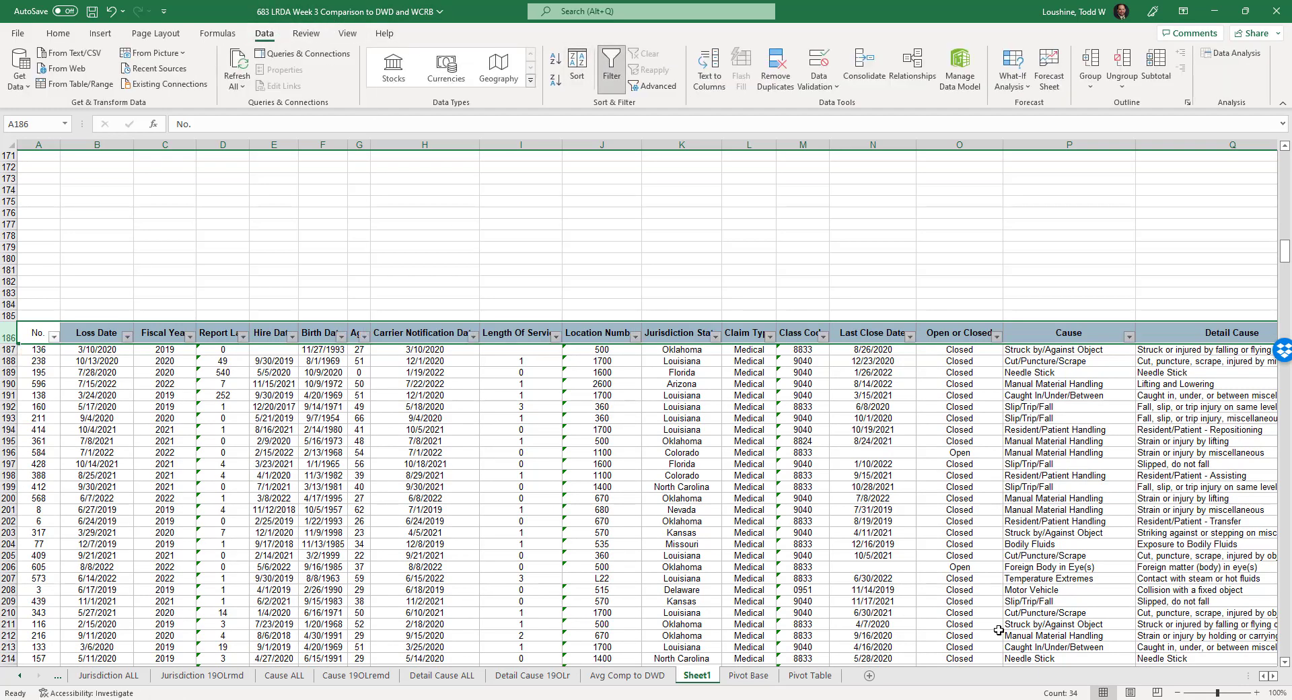
Step: Sort the claim rows by Paid Indemnity from smallest to largest
{"action": "left_click", "coordinate": [1271, 679]}
{"action": "left_click", "coordinate": [1270, 679]}
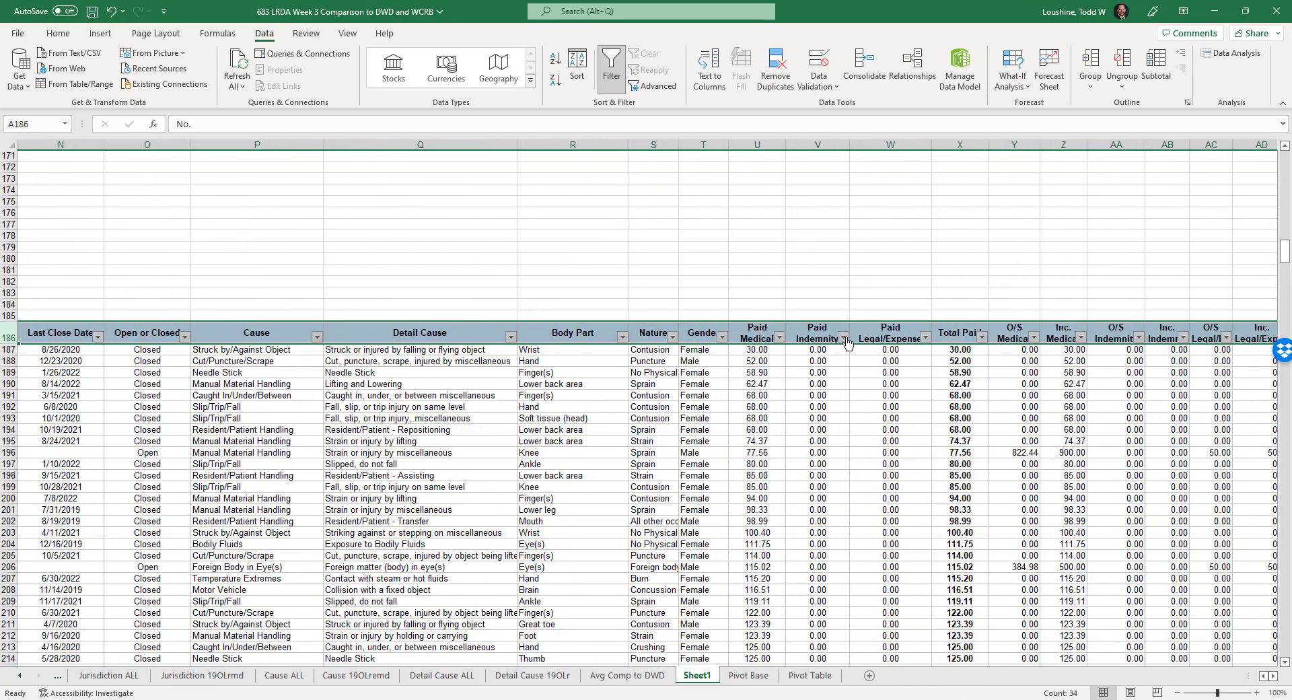
{"action": "left_click", "coordinate": [843, 338]}
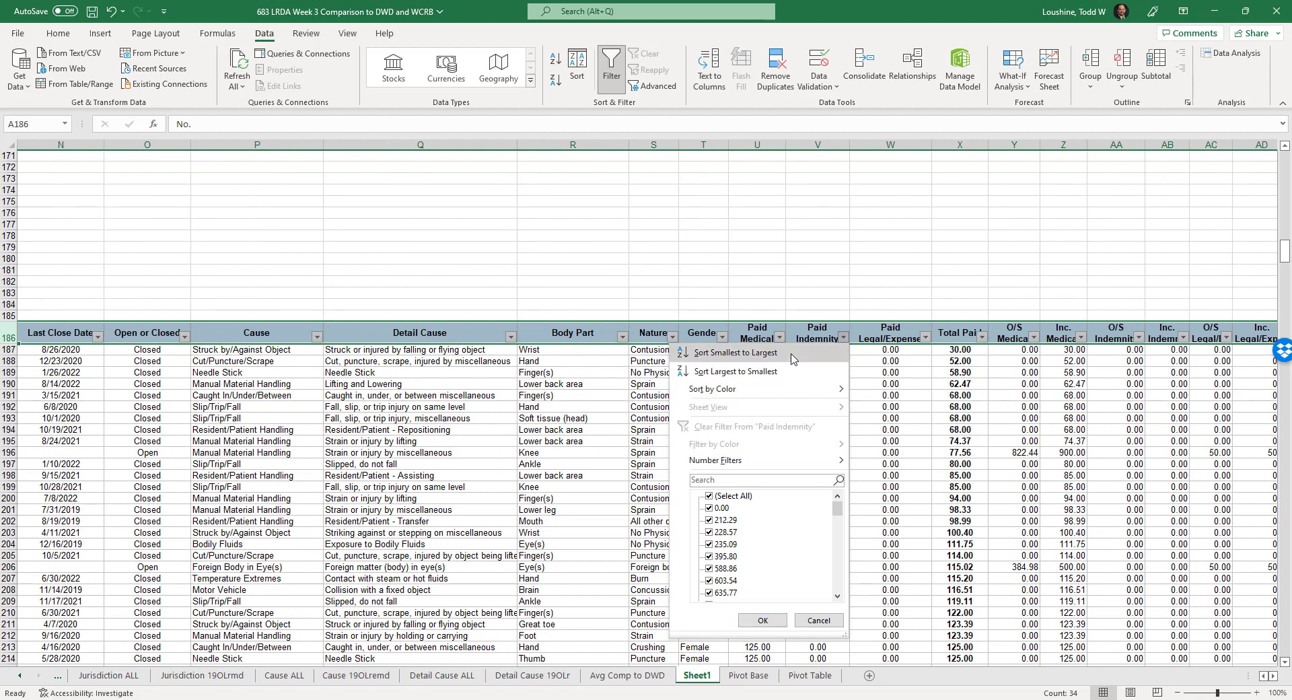
{"action": "left_click", "coordinate": [720, 349]}
Step: Move the claims with zero paid indemnity, rows 187 to 571, below the last claim, starting at cell A962
{"action": "scroll", "coordinate": [483, 422], "scroll_direction": "right", "scroll_amount": 2}
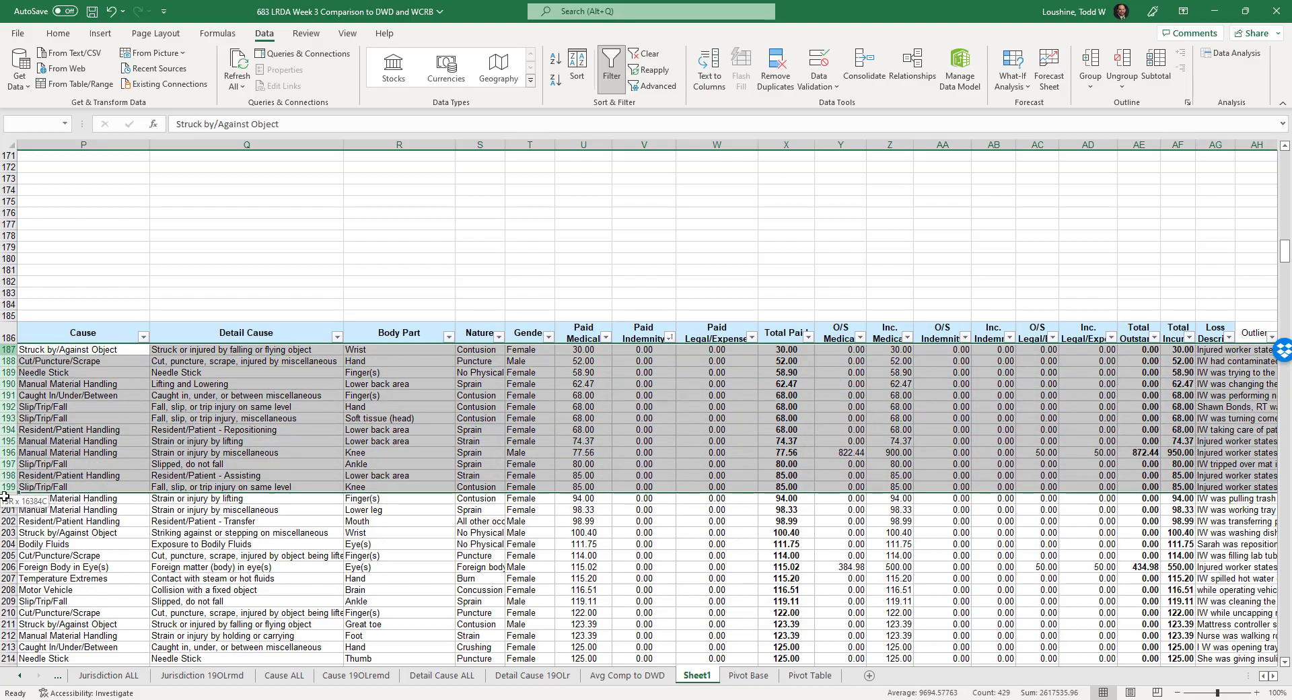
{"action": "left_click_drag", "start_coordinate": [2, 688], "coordinate": [4, 467]}
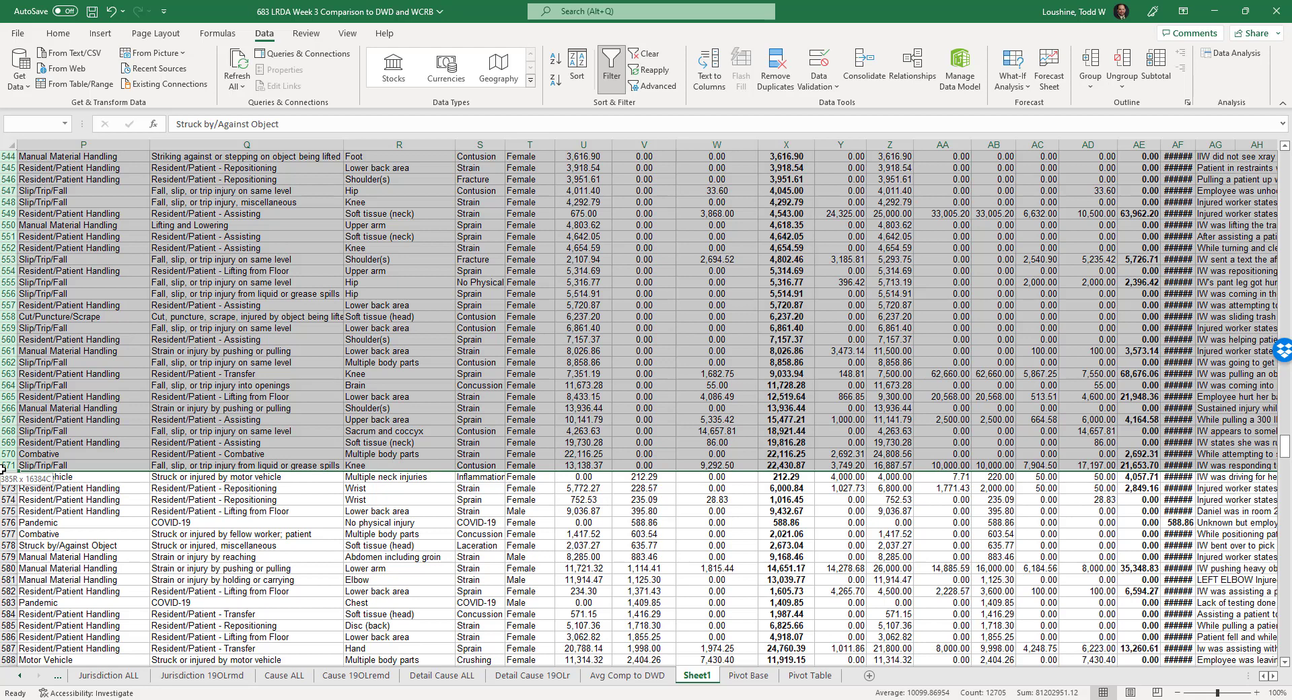
{"action": "left_click_drag", "start_coordinate": [3, 468], "coordinate": [3, 467]}
{"action": "right_click", "coordinate": [10, 354]}
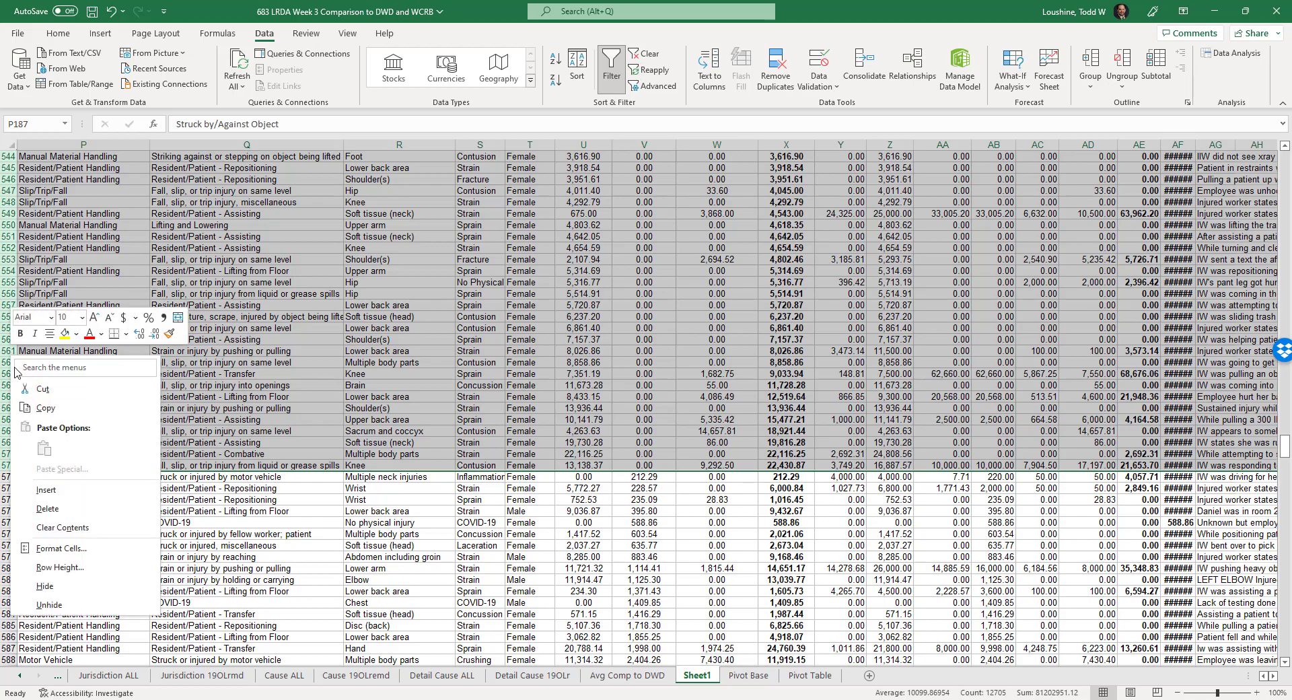
{"action": "key", "text": "Escape"}
{"action": "key", "text": "ctrl+c"}
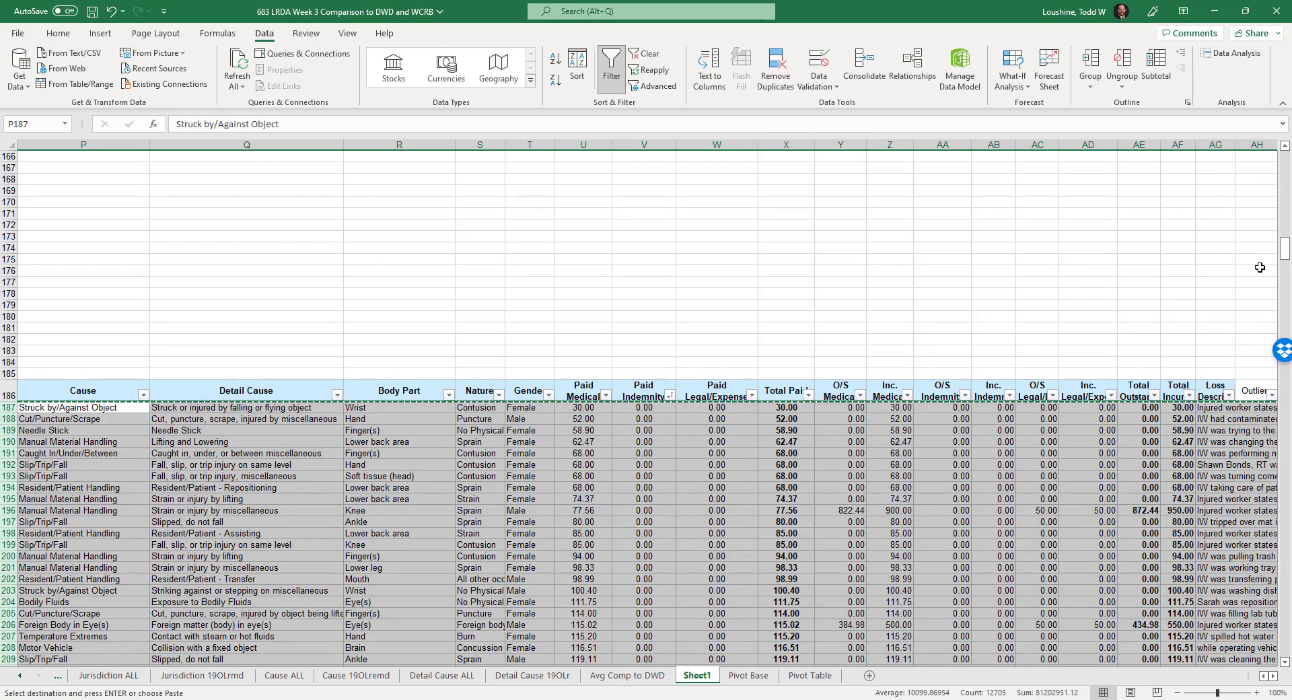
{"action": "left_click_drag", "start_coordinate": [1284, 259], "coordinate": [1285, 421]}
{"action": "left_click_drag", "start_coordinate": [1259, 532], "coordinate": [1279, 647]}
{"action": "scroll", "coordinate": [253, 434], "scroll_direction": "down", "scroll_amount": 6}
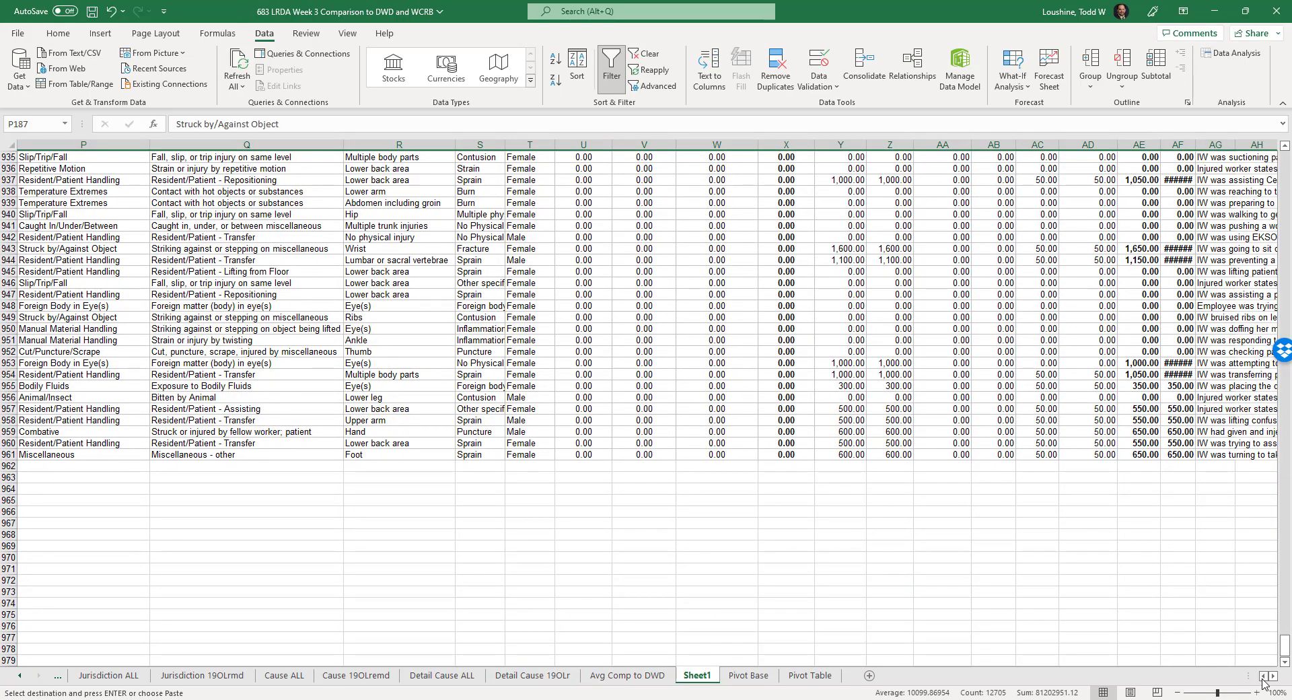
{"action": "left_click_drag", "start_coordinate": [1263, 677], "coordinate": [1263, 677]}
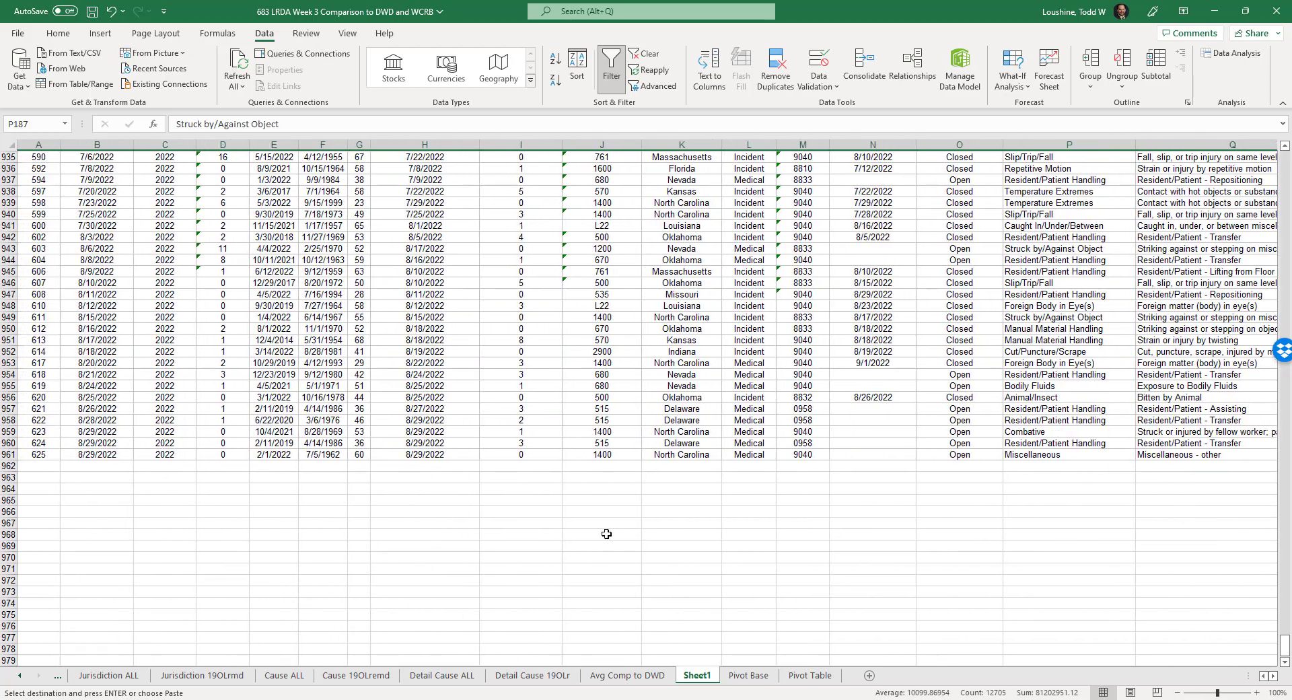
{"action": "left_click", "coordinate": [50, 466]}
{"action": "key", "text": "Return"}
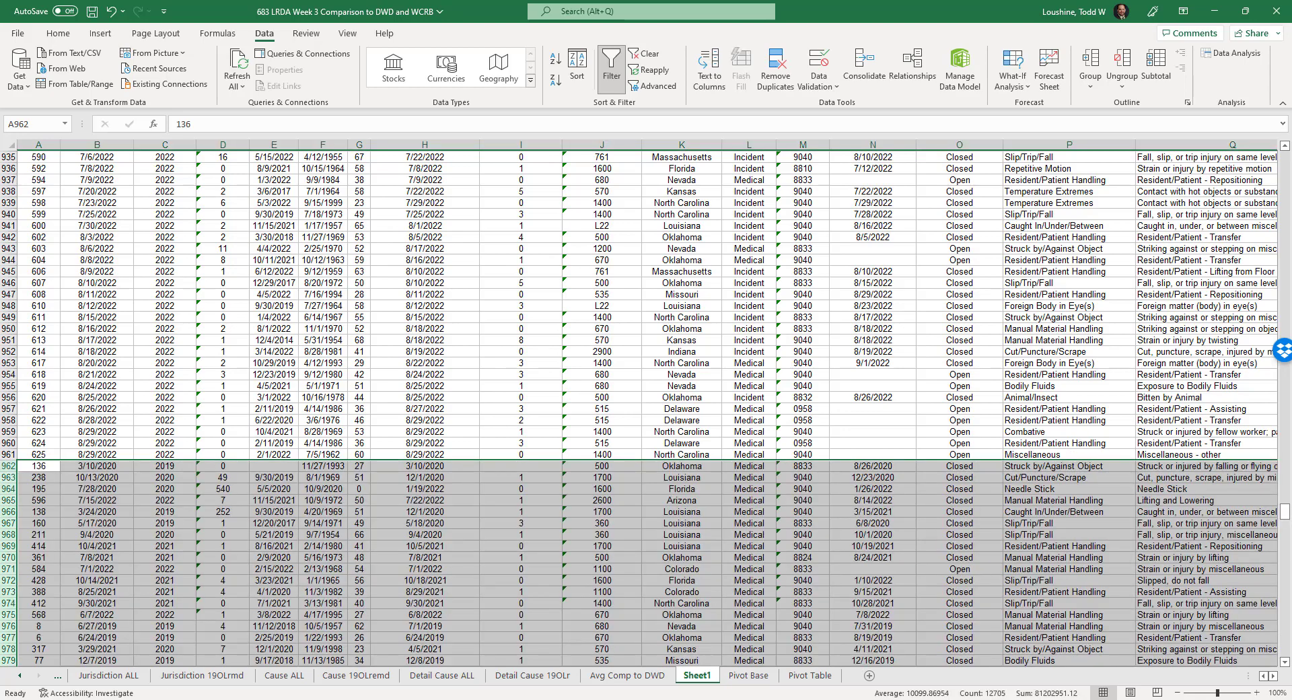
Step: Examine the location, jurisdiction and cause summary tables and the Wisconsin 2019 claims list on Sheet1, enlarging the view to 130%
{"action": "left_click_drag", "start_coordinate": [1284, 525], "coordinate": [1285, 417]}
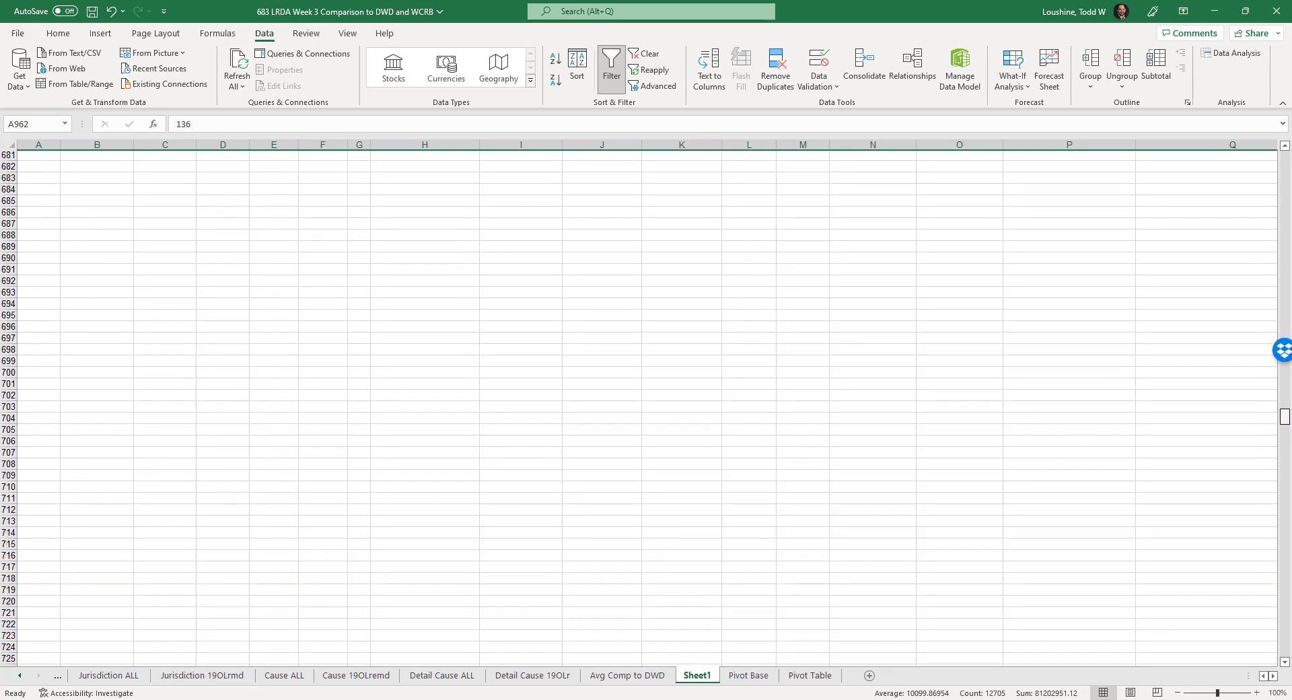
{"action": "left_click", "coordinate": [1272, 676]}
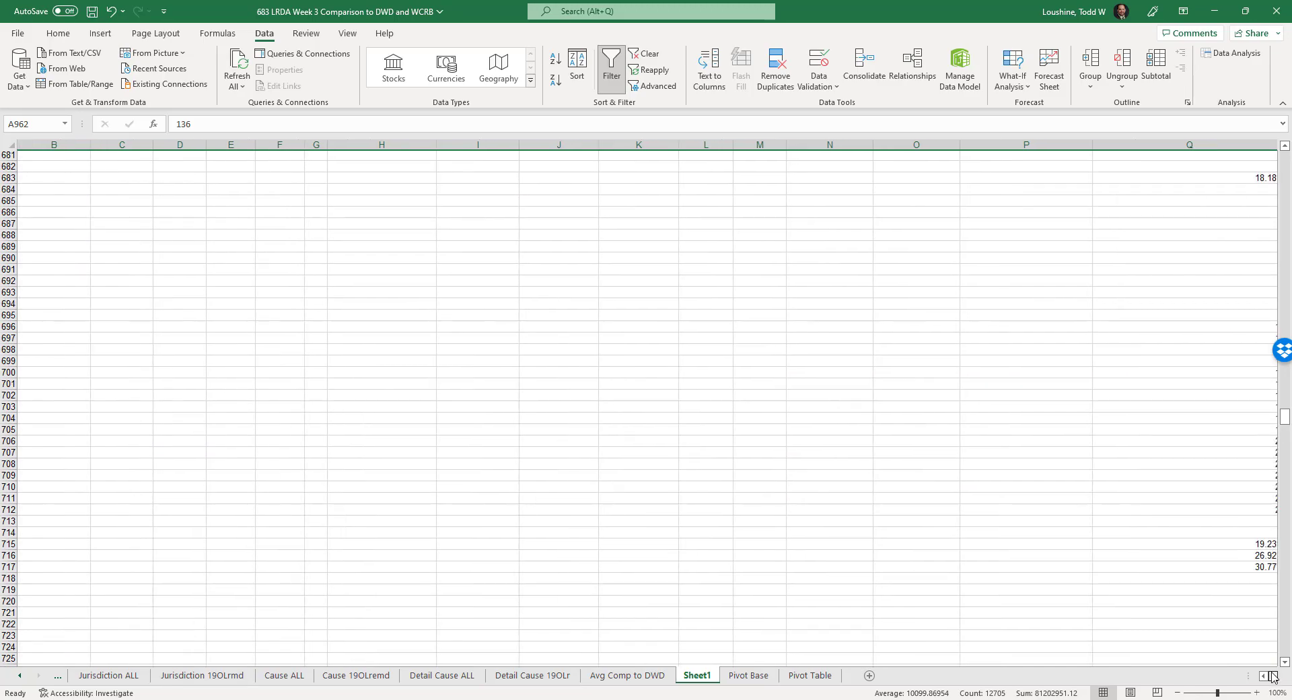
{"action": "left_click", "coordinate": [1272, 676]}
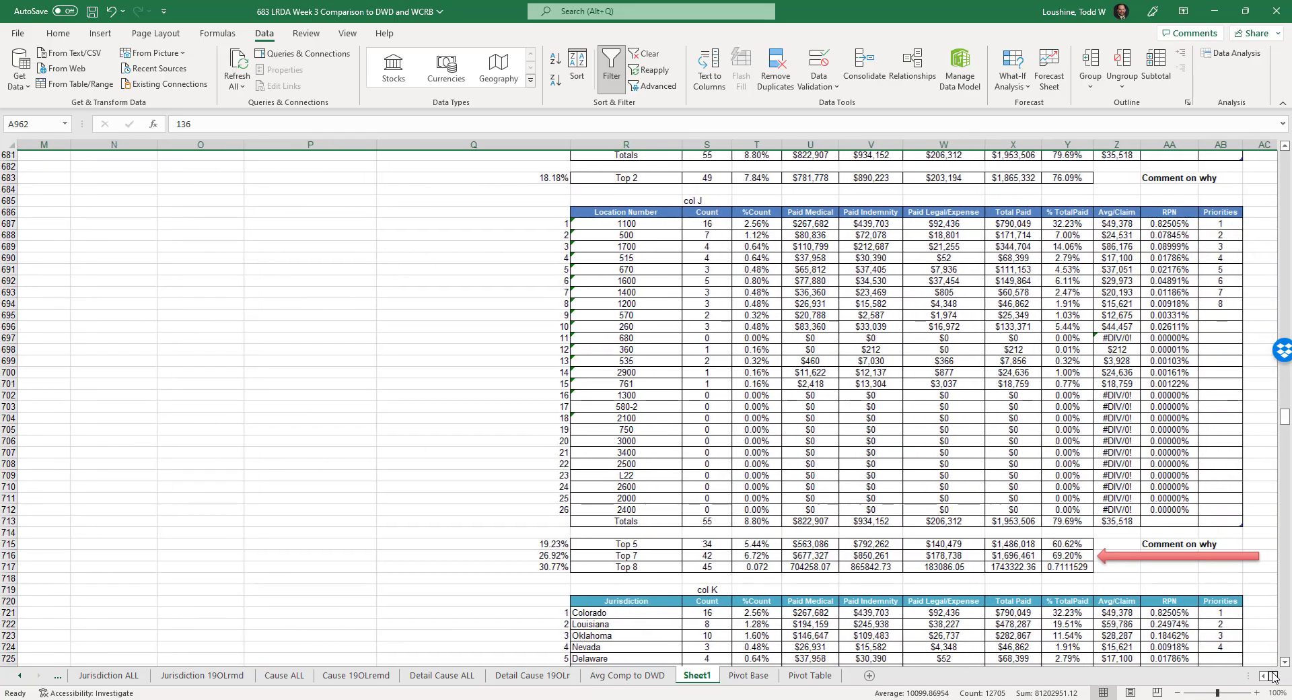
{"action": "scroll", "coordinate": [1145, 511], "scroll_direction": "down", "scroll_amount": 11}
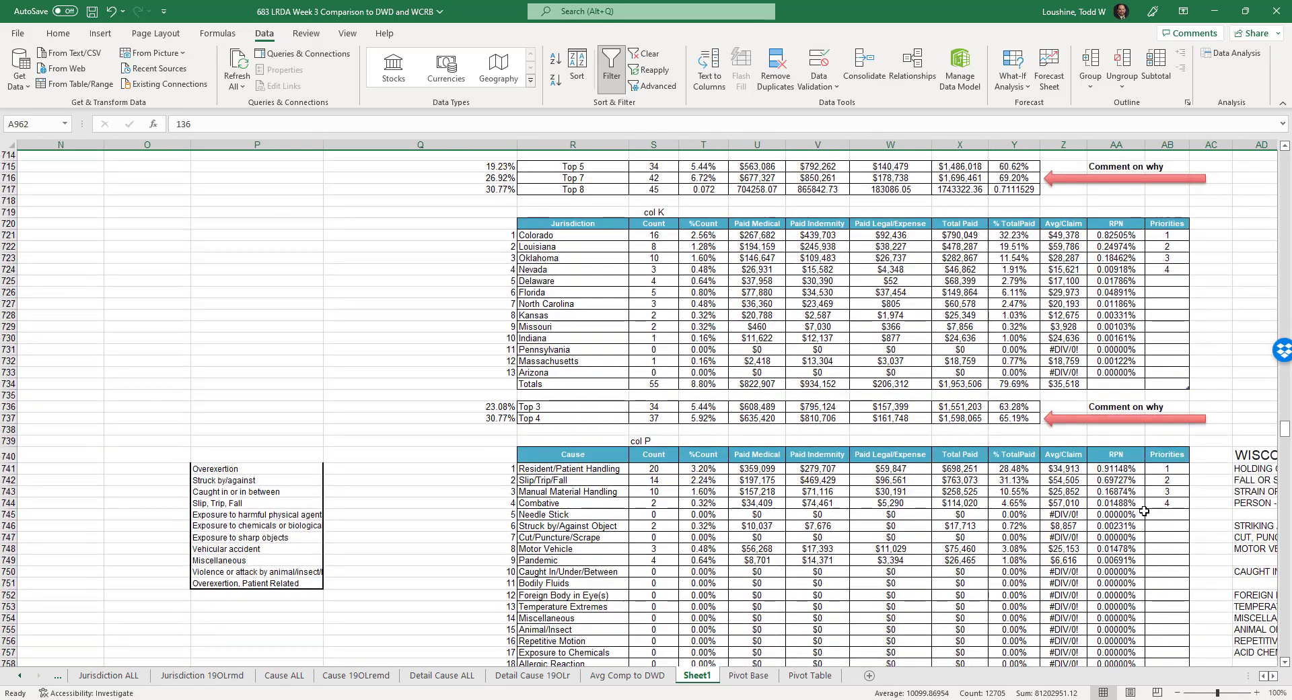
{"action": "scroll", "coordinate": [1144, 512], "scroll_direction": "down", "scroll_amount": 5}
{"action": "left_click", "coordinate": [1272, 675]}
{"action": "left_click", "coordinate": [1272, 676]}
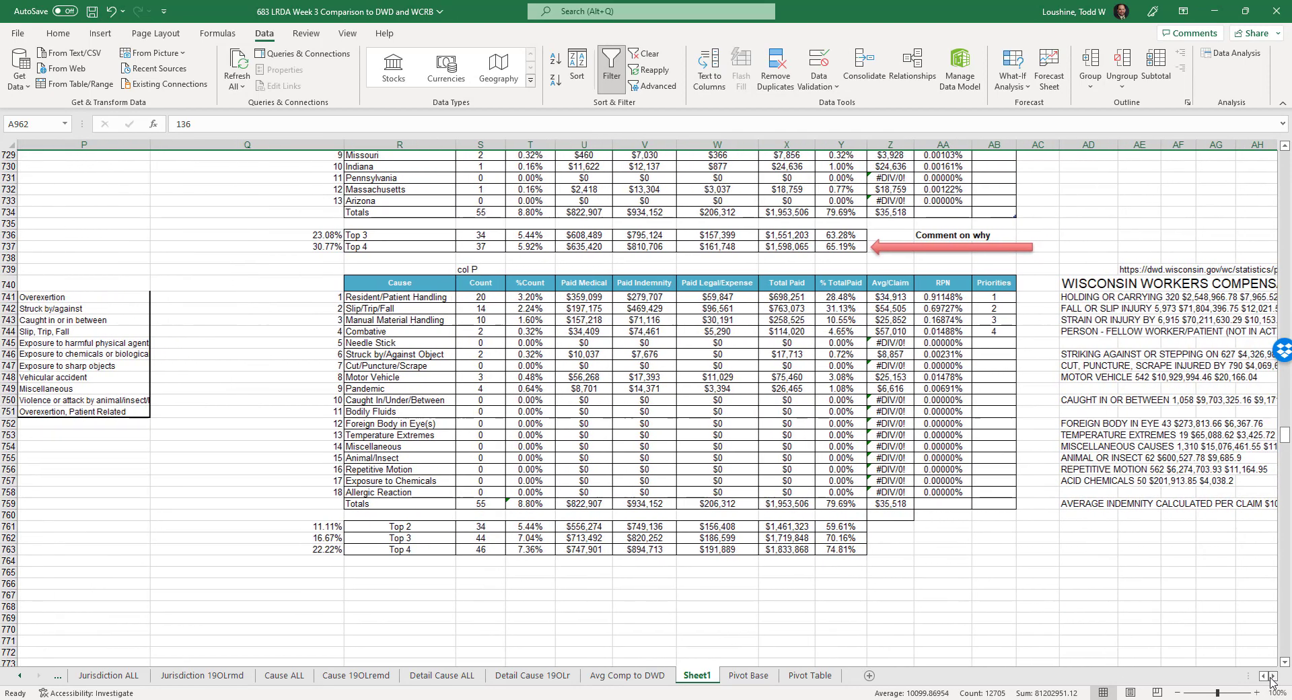
{"action": "left_click", "coordinate": [1273, 676]}
{"action": "left_click", "coordinate": [1273, 676]}
{"action": "left_click", "coordinate": [1272, 676]}
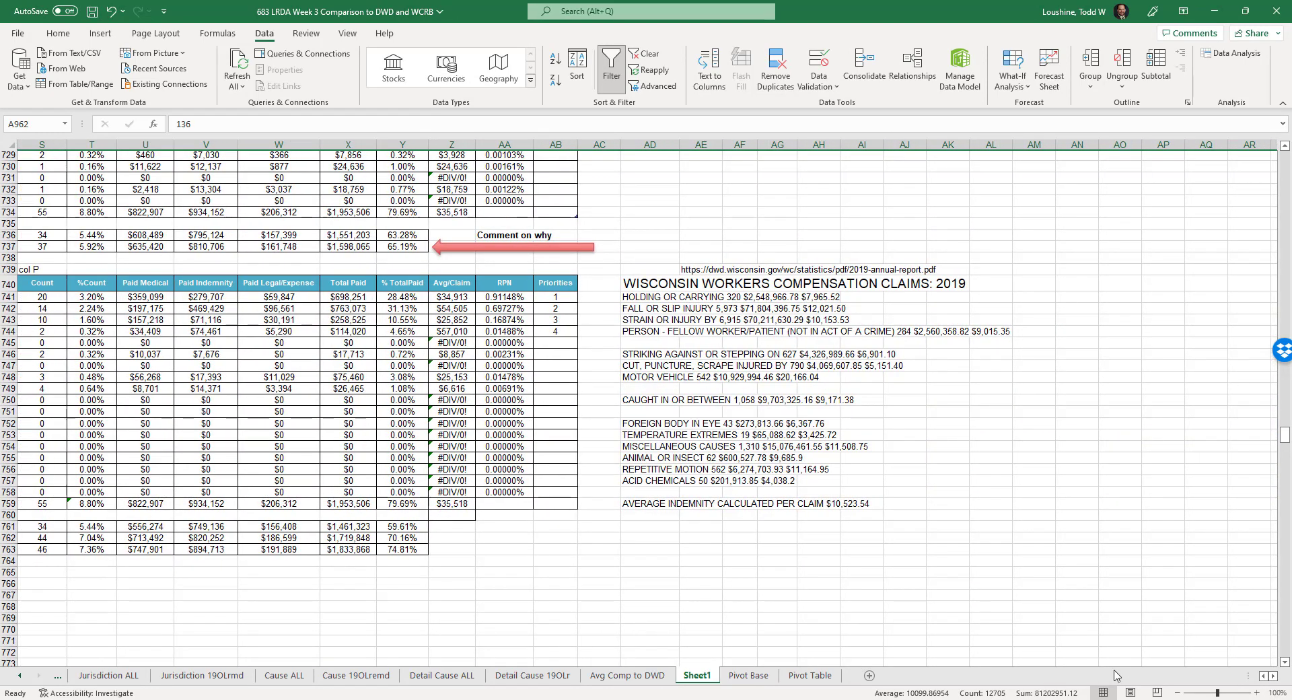
{"action": "left_click", "coordinate": [1257, 693]}
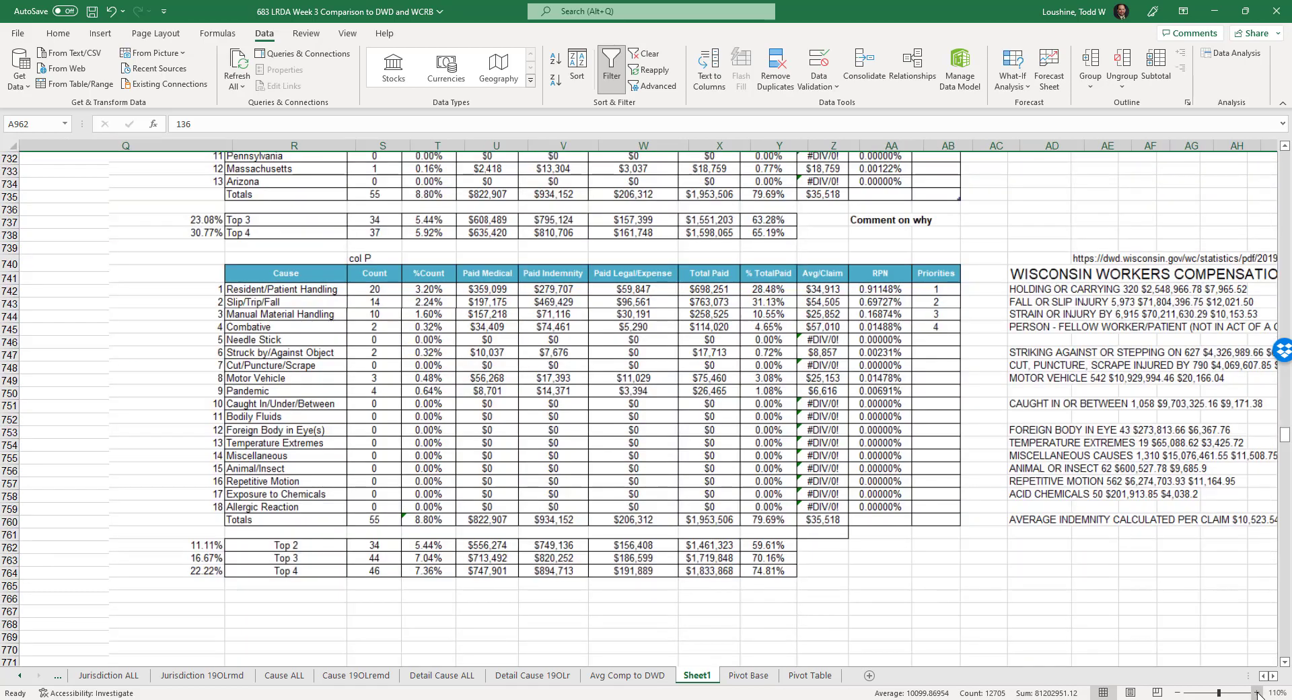
{"action": "left_click", "coordinate": [1256, 692]}
{"action": "left_click", "coordinate": [1256, 692]}
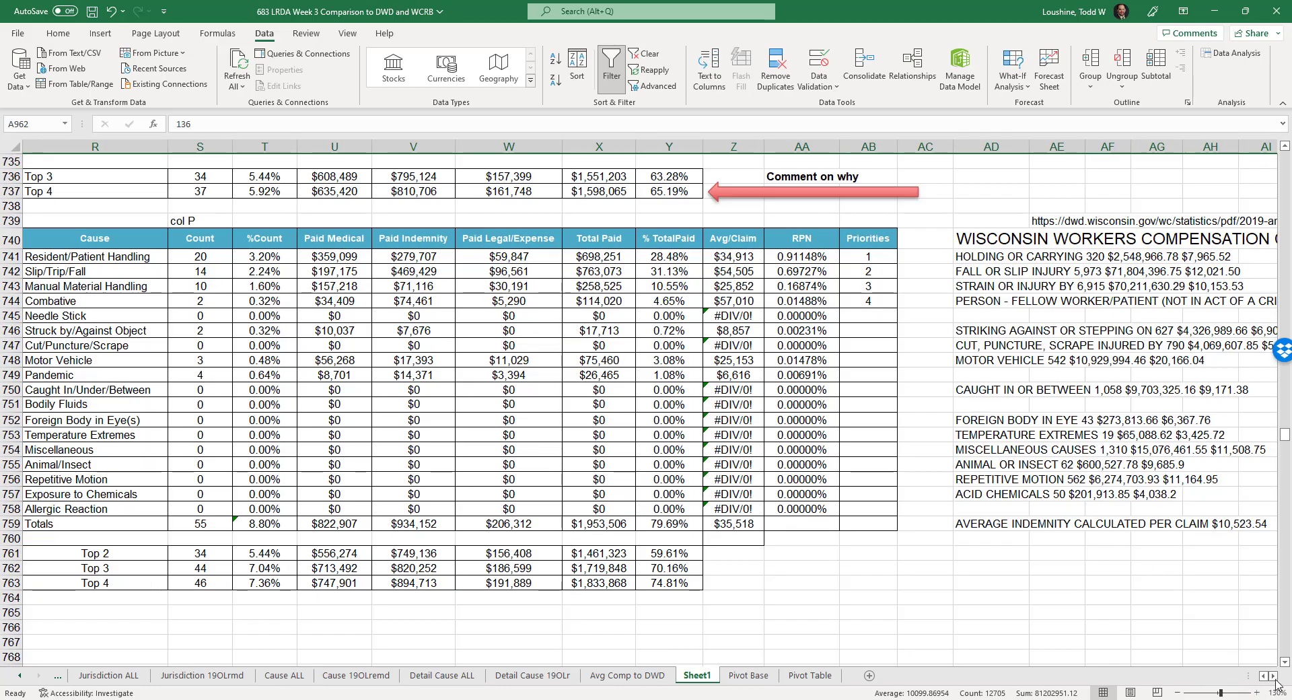
{"action": "left_click", "coordinate": [1274, 676]}
Step: Compare the Avg/Claim values of the four prioritized causes with the matching Wisconsin 2019 averages
{"action": "left_click", "coordinate": [595, 258]}
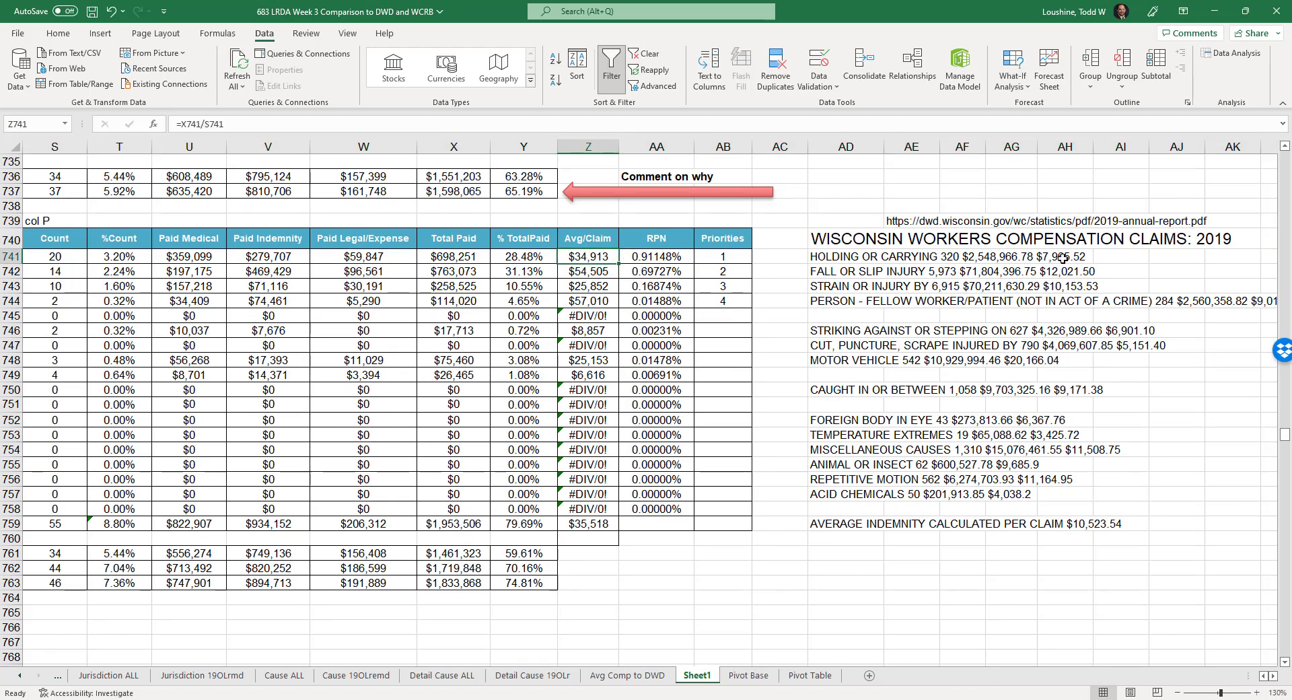
{"action": "left_click", "coordinate": [586, 271]}
{"action": "left_click", "coordinate": [1080, 271]}
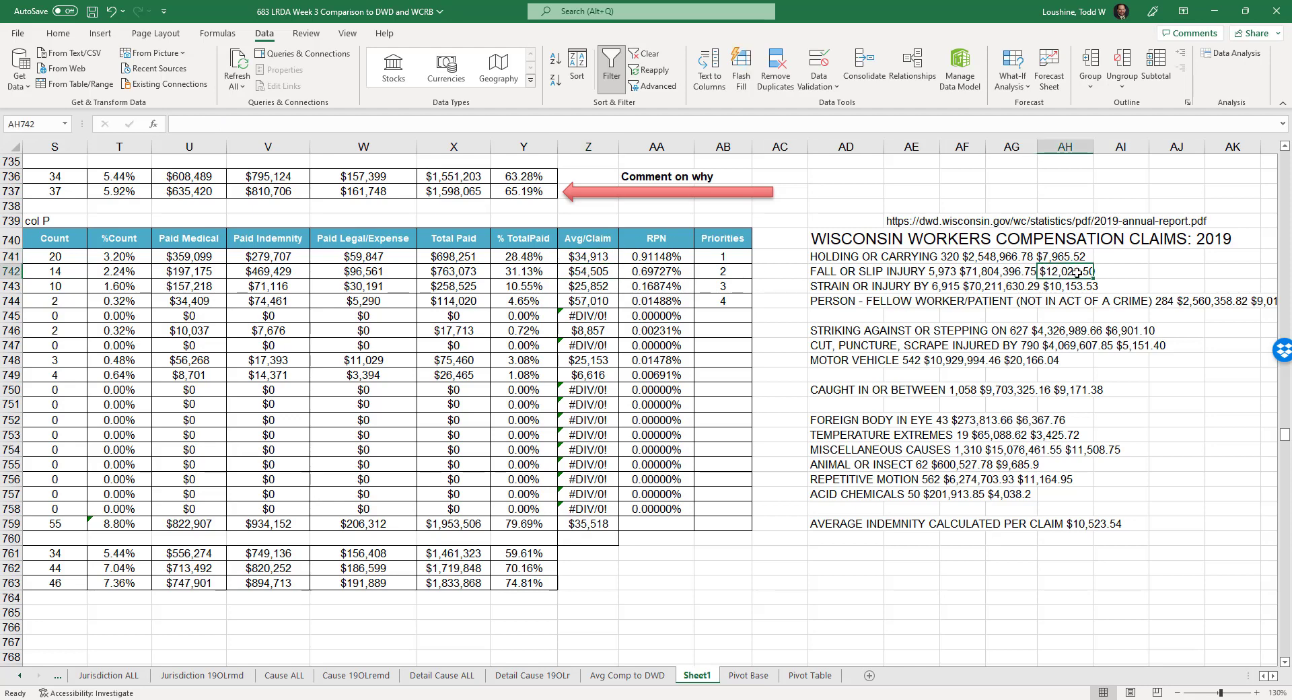
{"action": "left_click", "coordinate": [584, 286]}
{"action": "left_click", "coordinate": [1081, 286]}
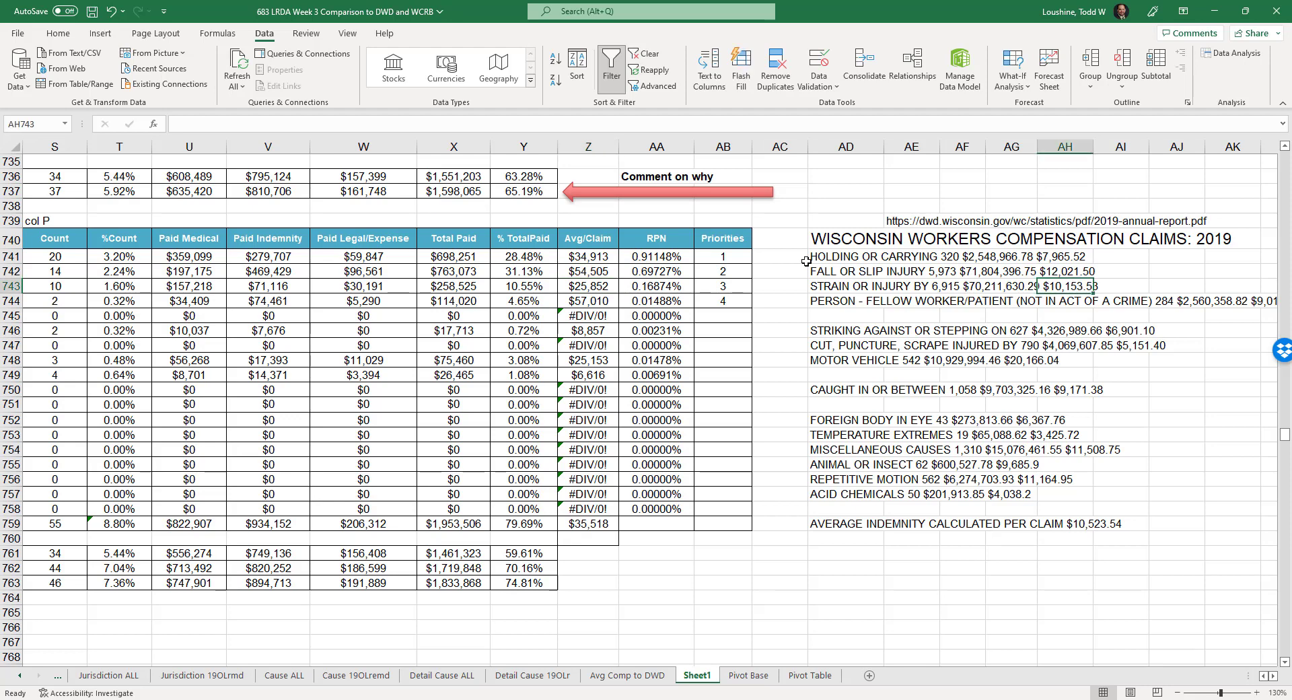
{"action": "left_click", "coordinate": [609, 301]}
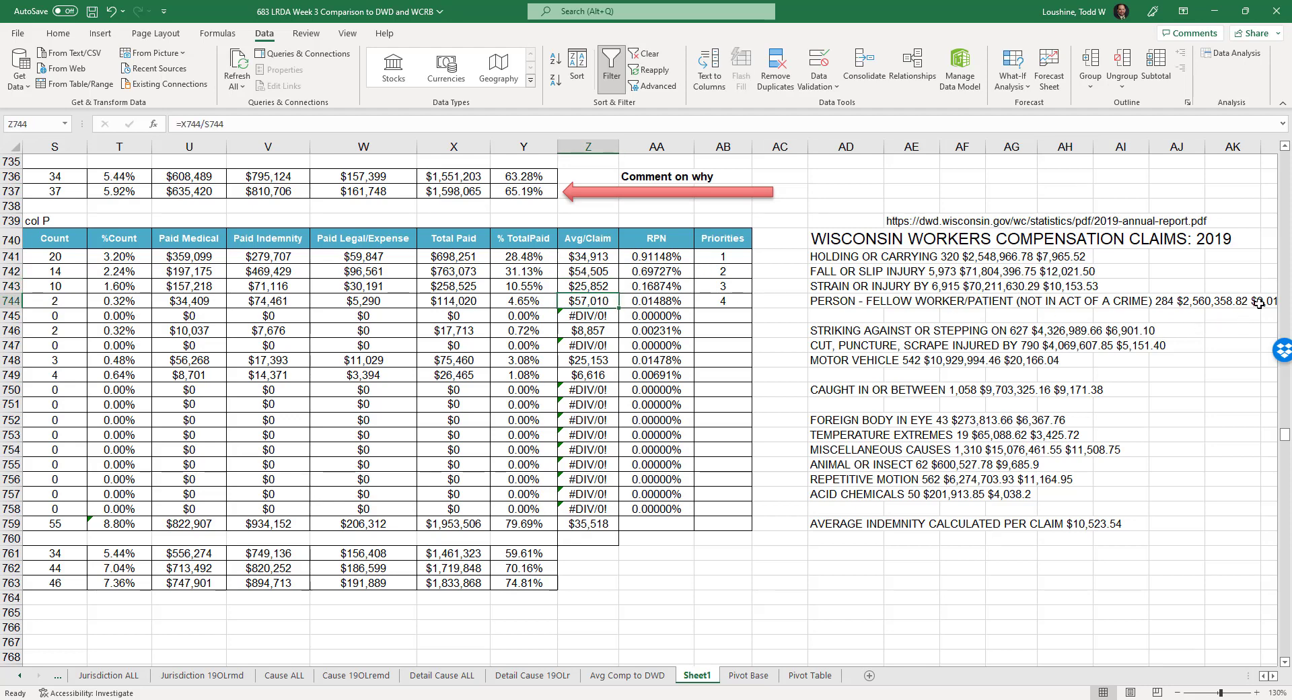
Step: Compare the Avg/Claim values for Struck by/Against Object, Motor Vehicle, Pandemic and Totals with the Wisconsin 2019 figures
{"action": "left_click", "coordinate": [598, 332]}
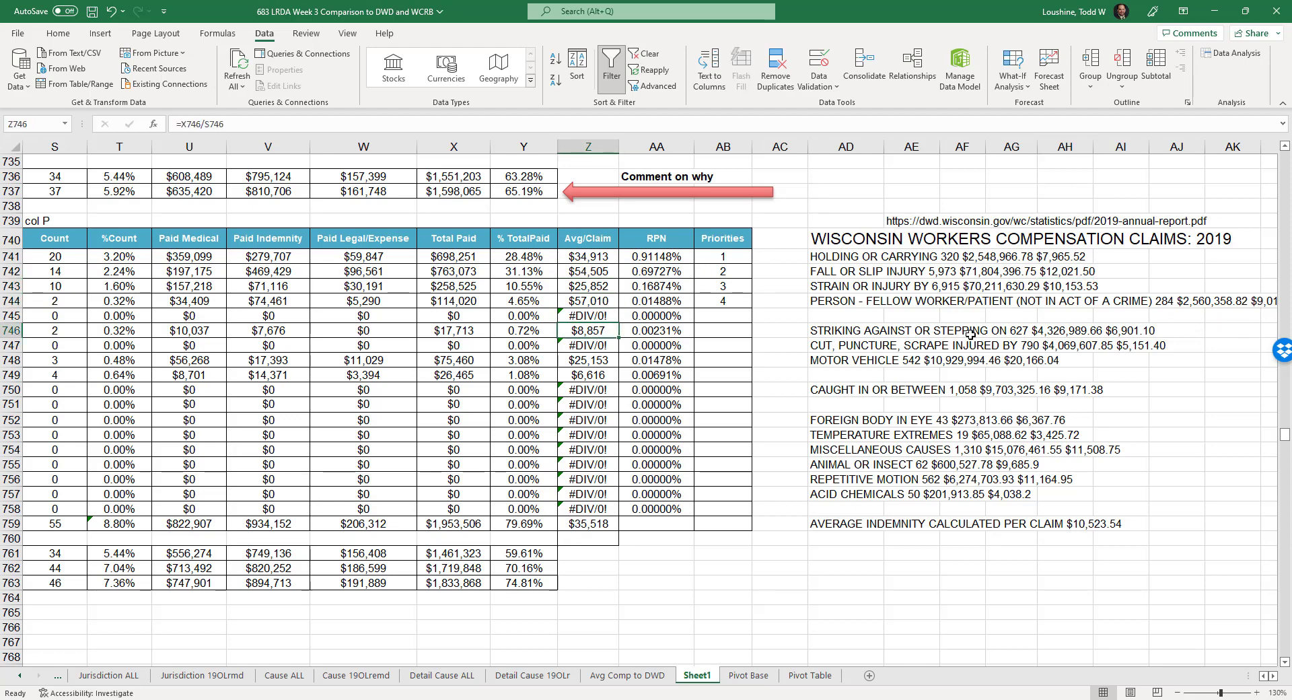
{"action": "left_click", "coordinate": [1121, 330]}
{"action": "left_click", "coordinate": [604, 360]}
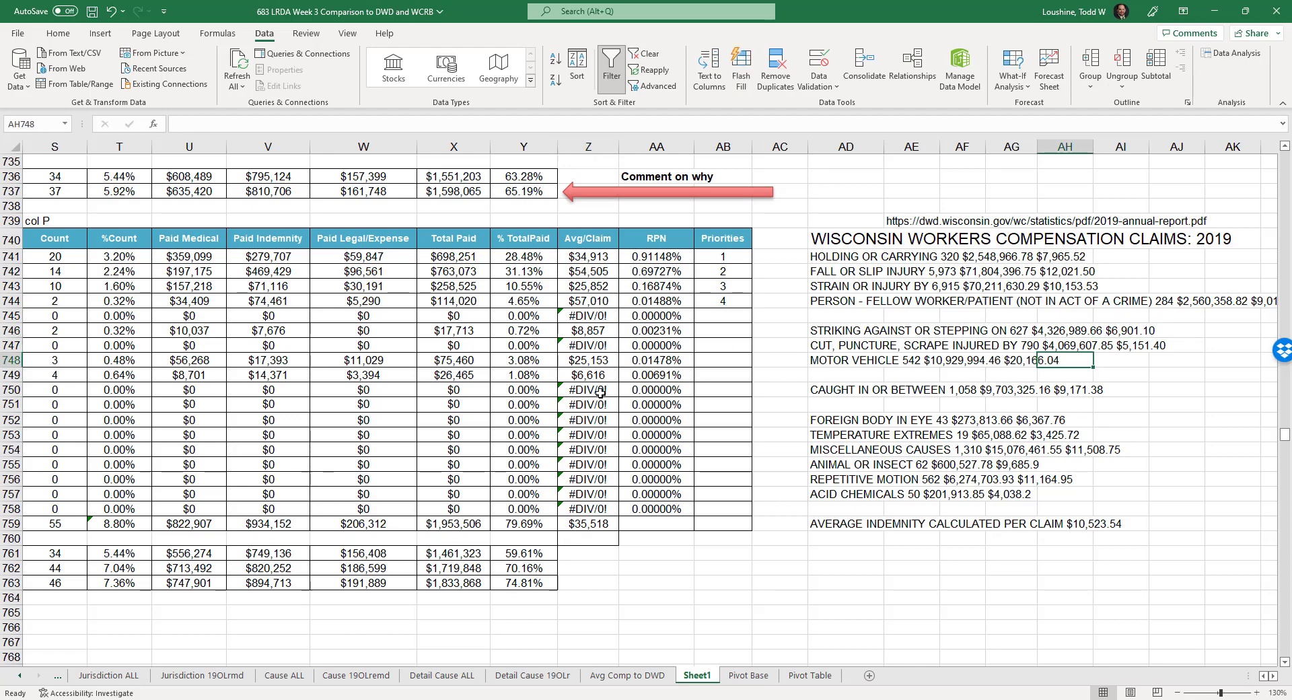
{"action": "left_click", "coordinate": [586, 375]}
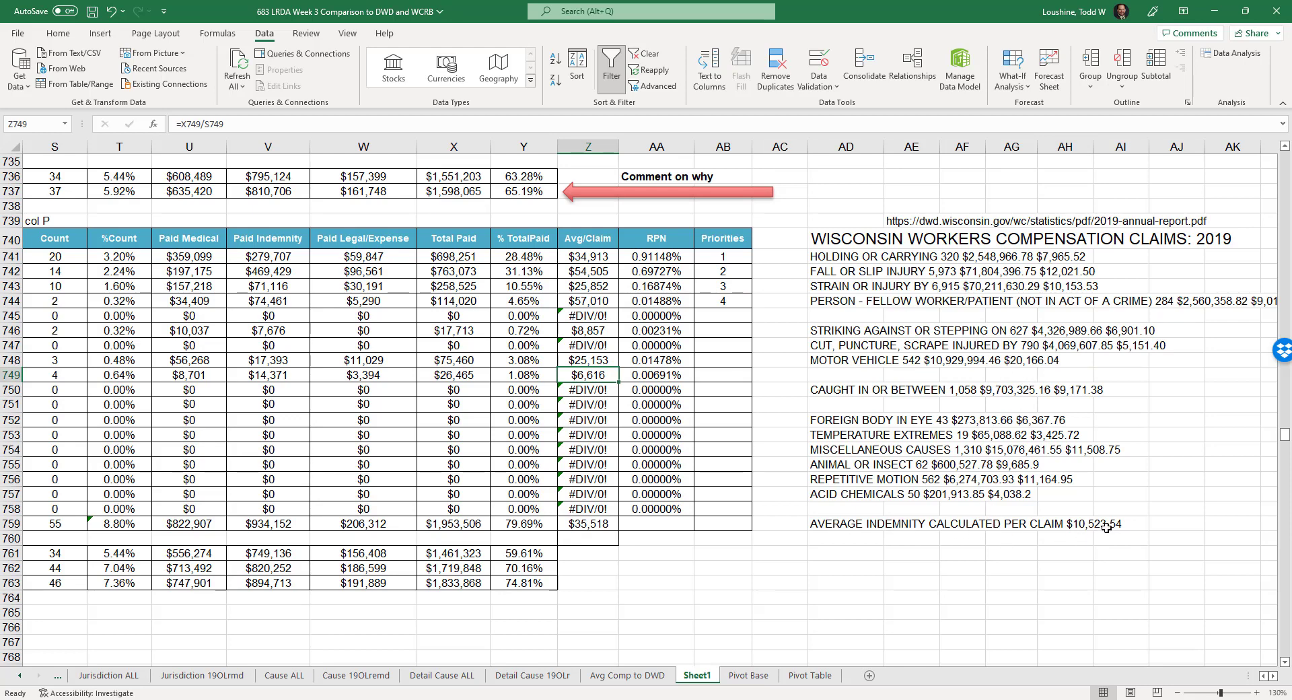
{"action": "left_click", "coordinate": [585, 523]}
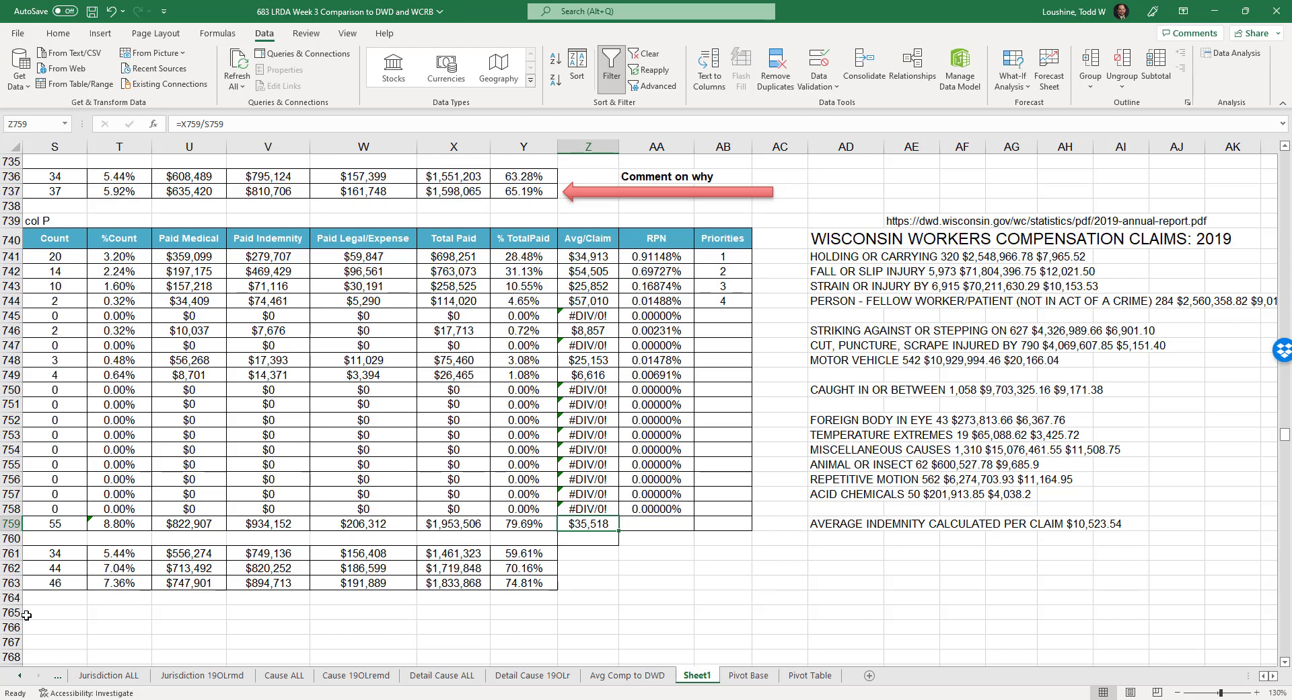
Step: Open the Info sheet and examine the policy year 2022 EMR and the adjusted premium base figures
{"action": "left_click", "coordinate": [20, 677]}
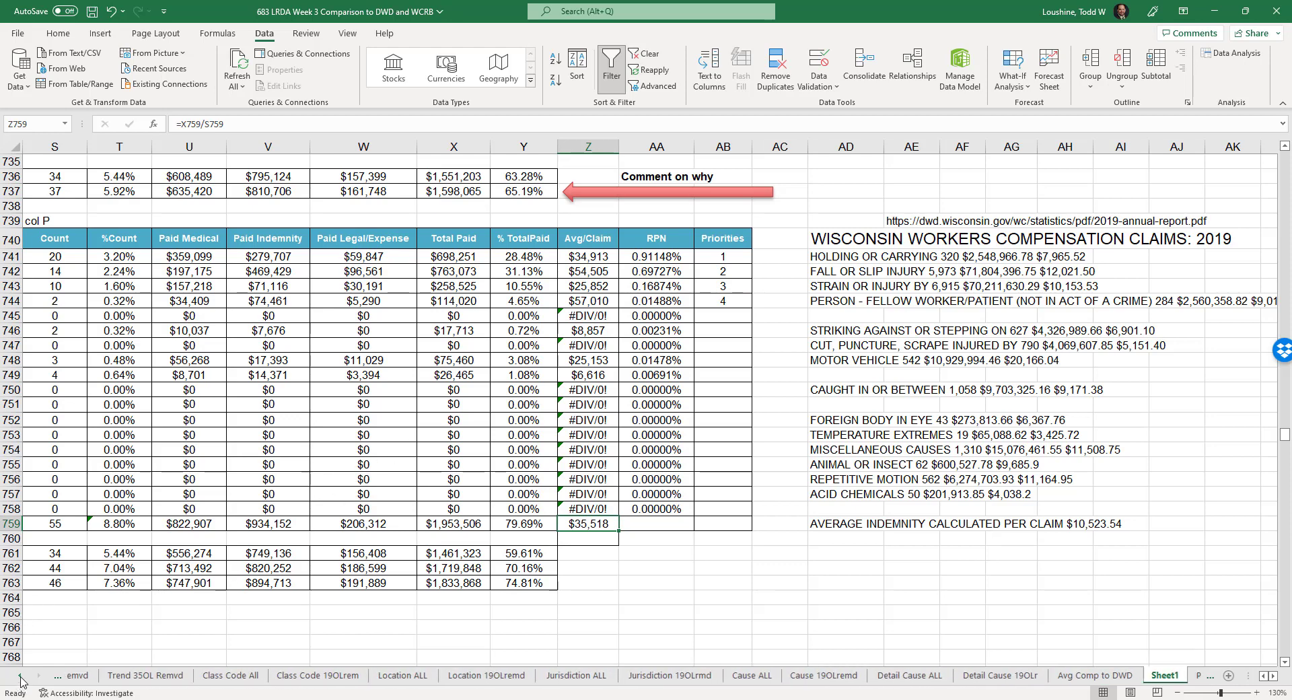
{"action": "left_click", "coordinate": [21, 677]}
{"action": "left_click", "coordinate": [21, 677]}
{"action": "left_click", "coordinate": [21, 678]}
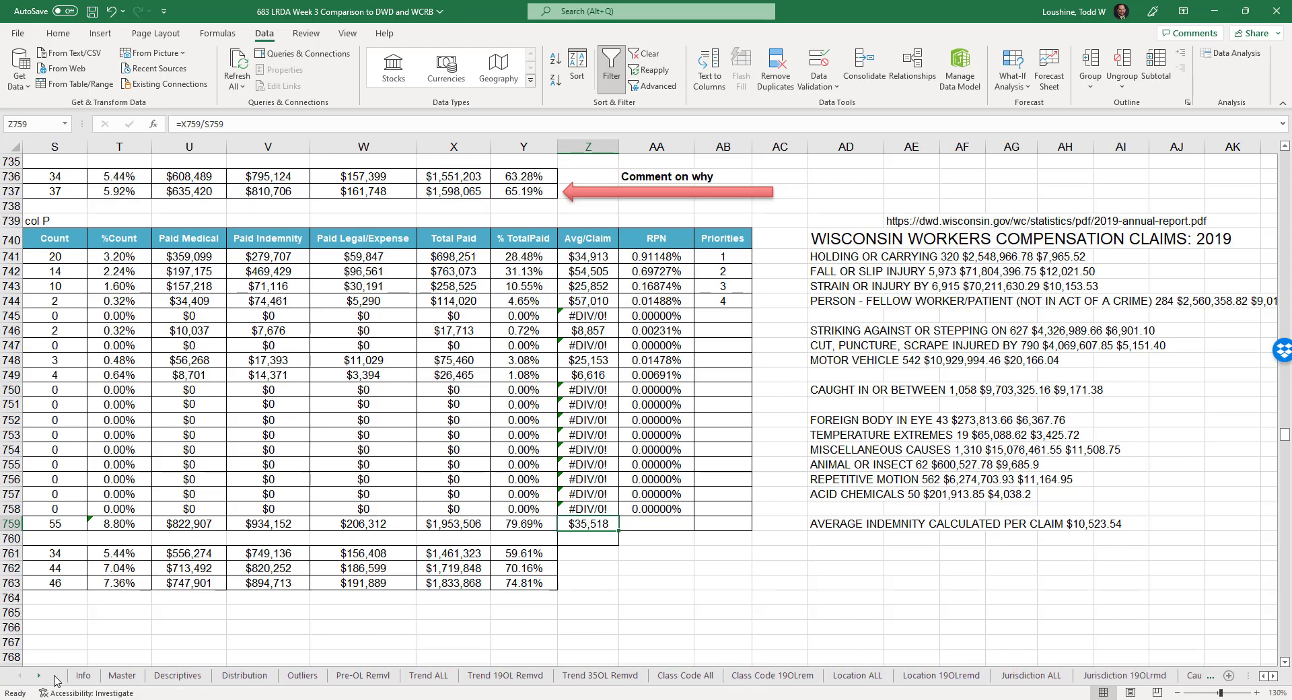
{"action": "left_click", "coordinate": [84, 677]}
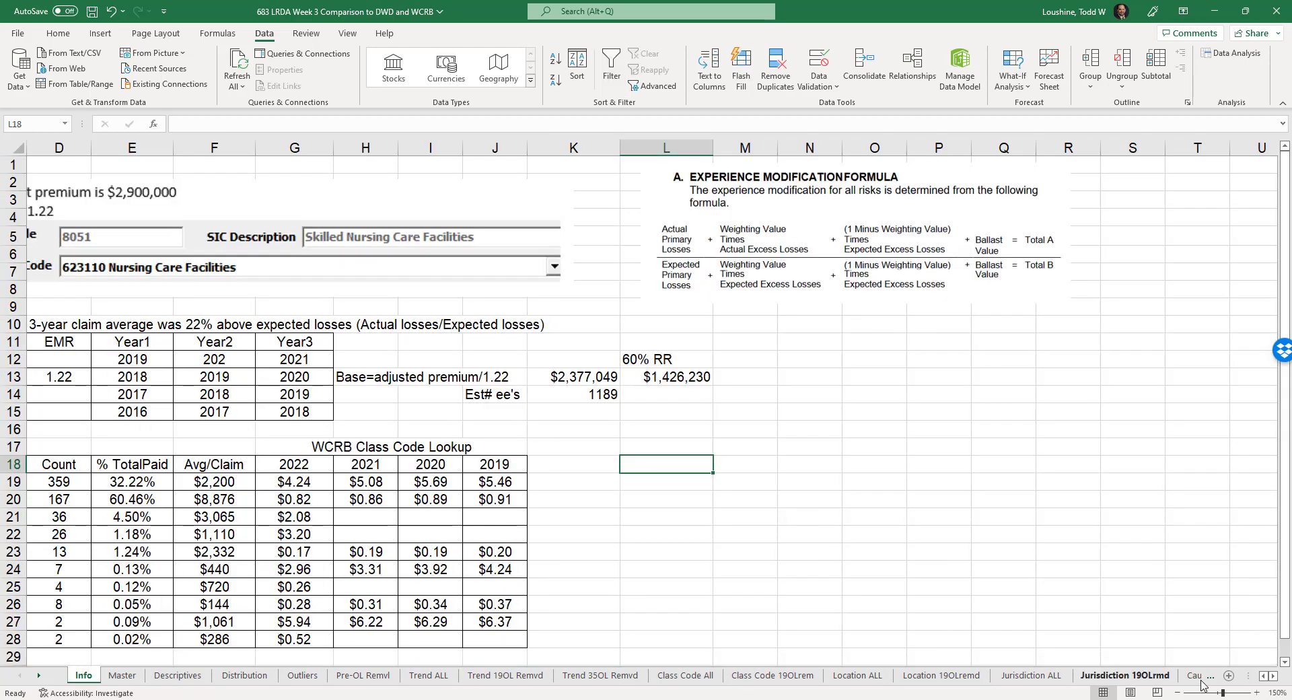
{"action": "scroll", "coordinate": [1259, 677], "scroll_direction": "left", "scroll_amount": 3}
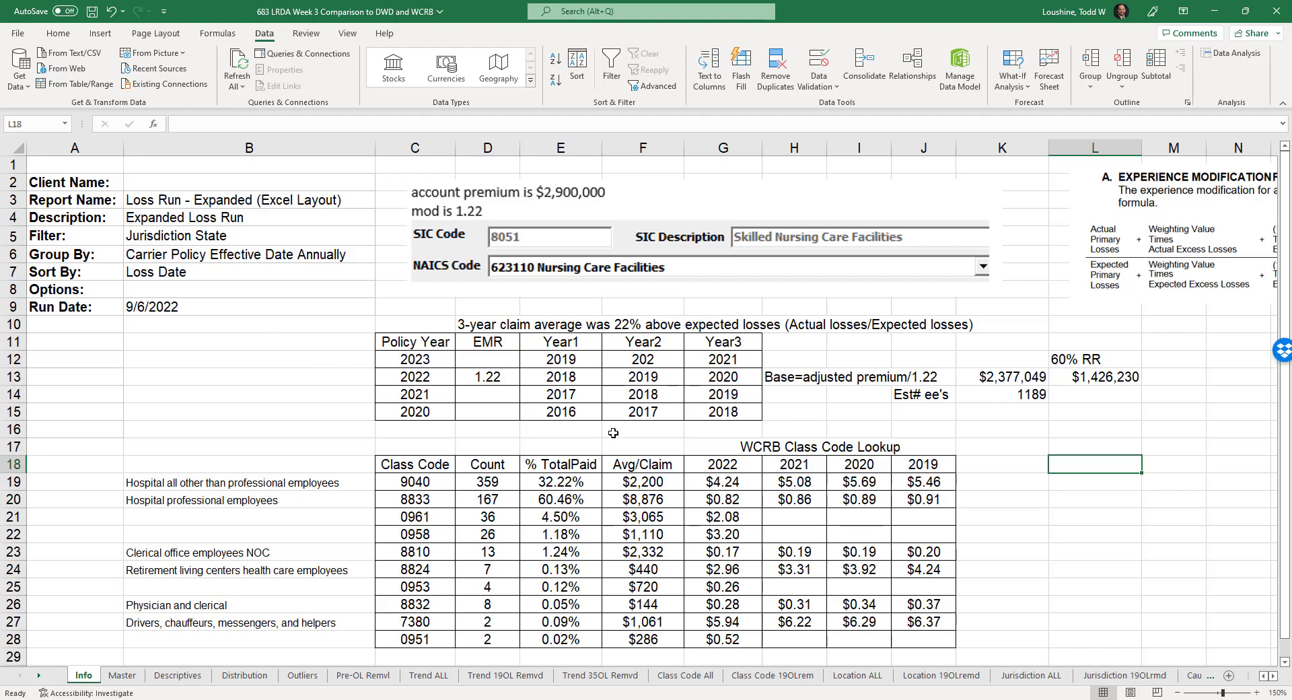
{"action": "left_click", "coordinate": [494, 377]}
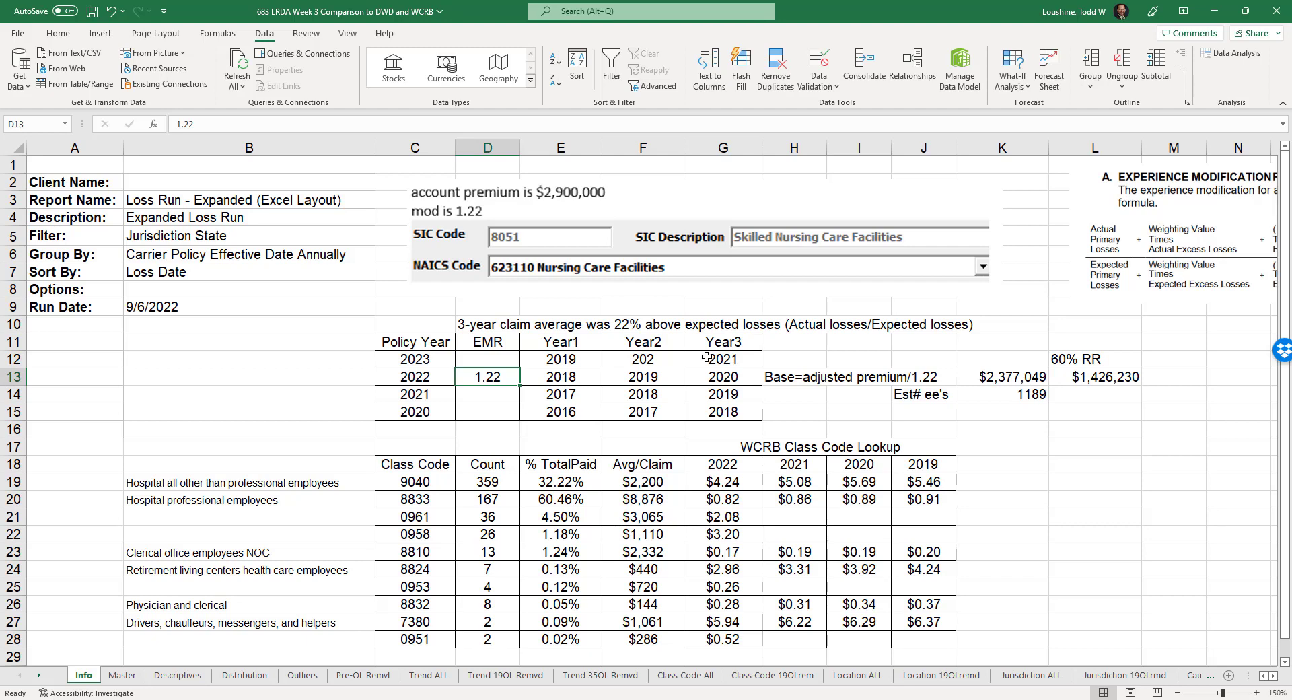
{"action": "left_click", "coordinate": [1014, 436]}
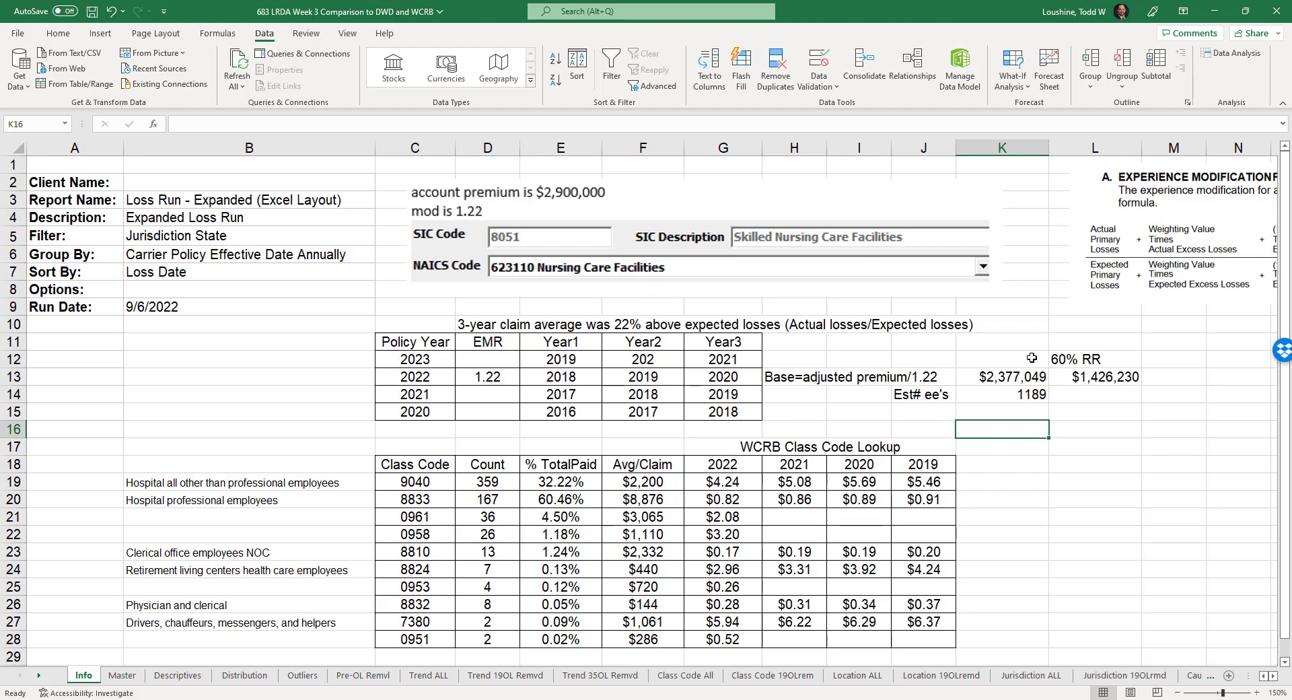
Step: Examine the EMR column, the policy year 2022 modification value and its three experience years on the Info sheet
{"action": "left_click", "coordinate": [415, 341]}
{"action": "left_click", "coordinate": [465, 338]}
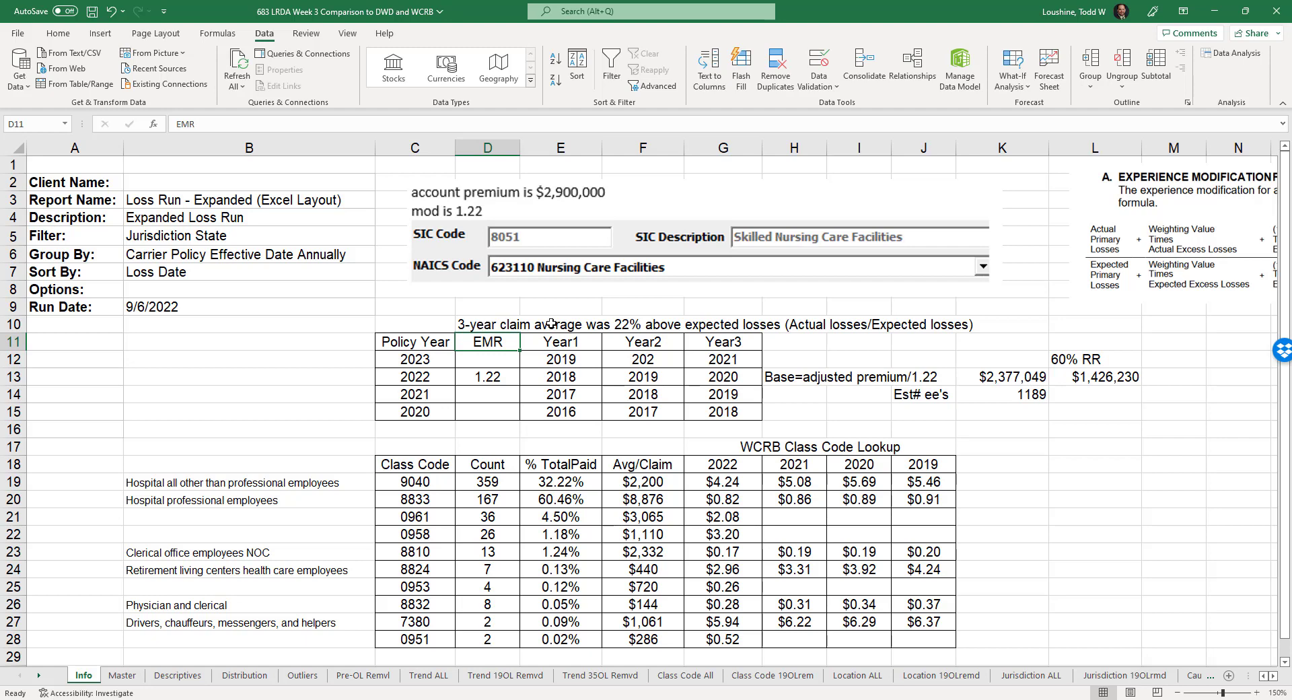
{"action": "left_click", "coordinate": [500, 385]}
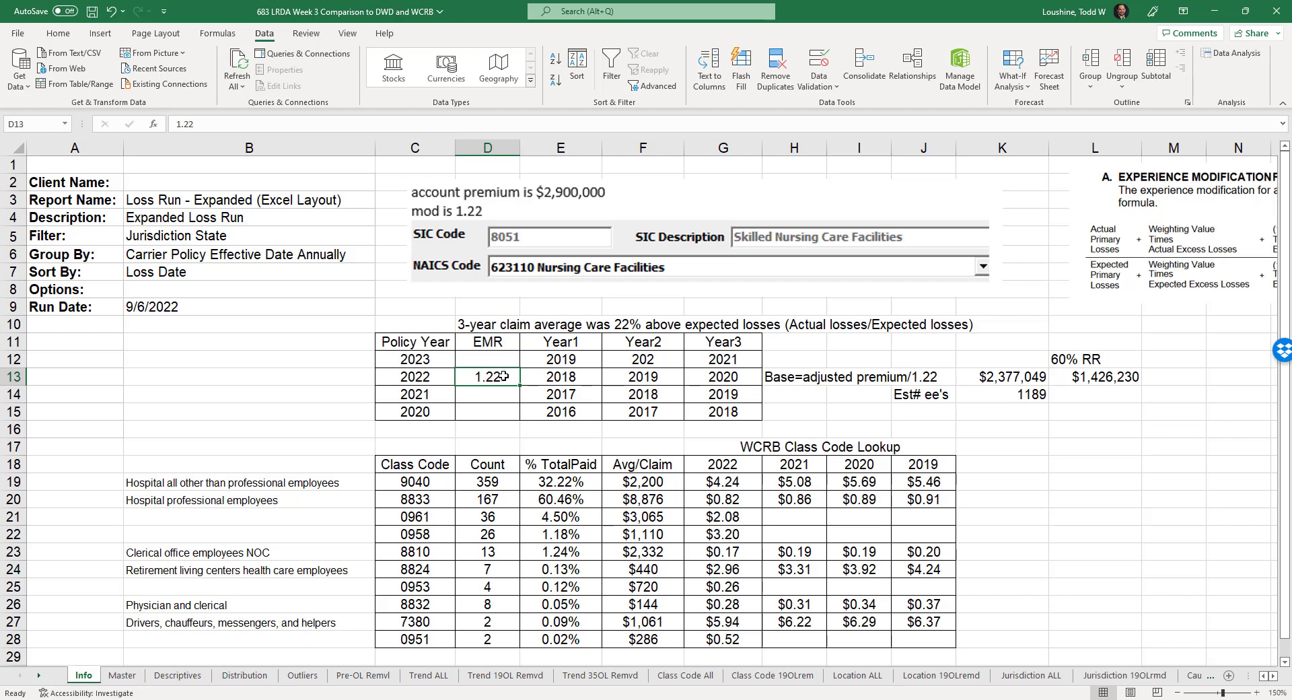
{"action": "left_click_drag", "start_coordinate": [562, 379], "coordinate": [715, 379]}
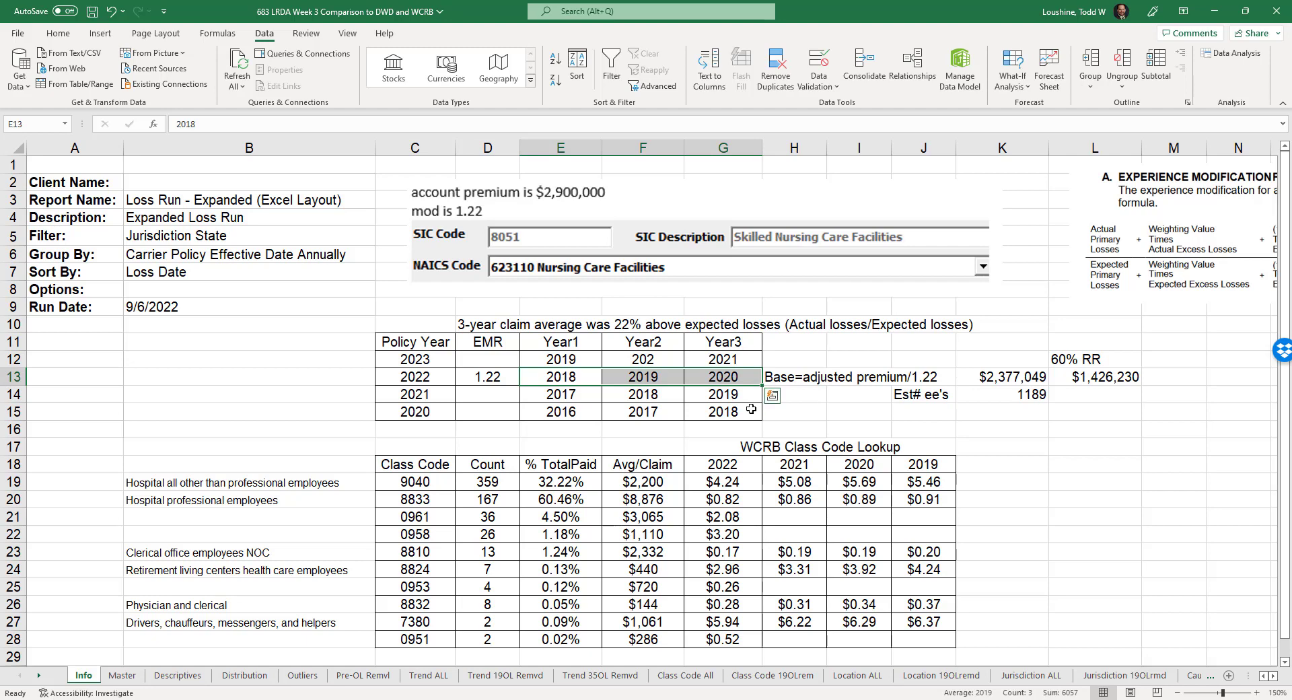
Step: Enlarge the Experience Modification Formula picture on the Info sheet so that it extends to about column S
{"action": "left_click", "coordinate": [1276, 677]}
{"action": "left_click", "coordinate": [1277, 677]}
{"action": "left_click", "coordinate": [1276, 677]}
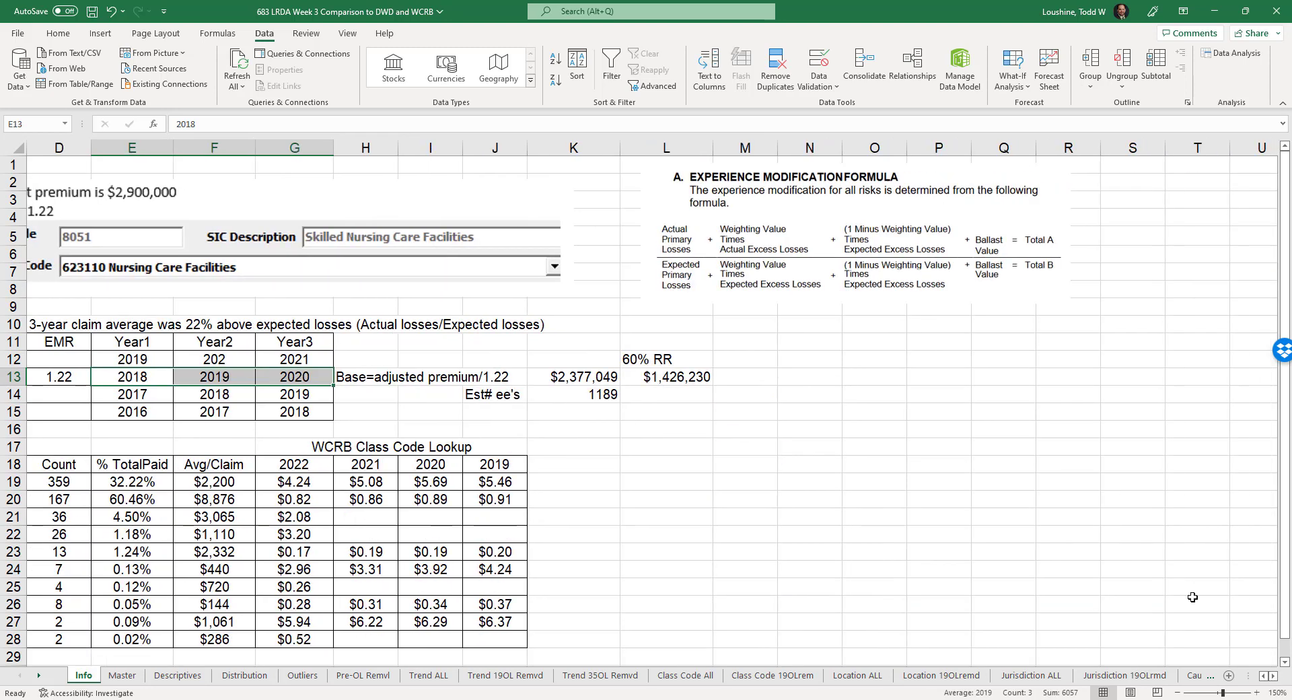
{"action": "left_click", "coordinate": [959, 259]}
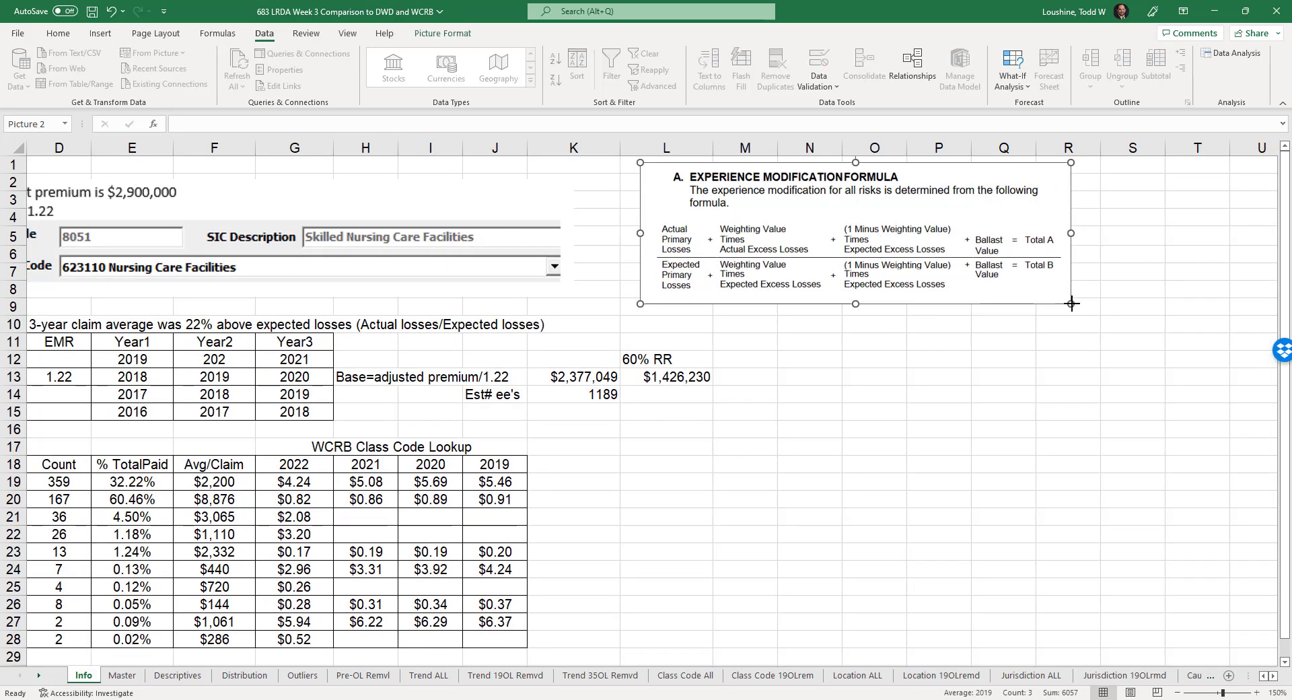
{"action": "left_click_drag", "start_coordinate": [1071, 303], "coordinate": [1186, 342]}
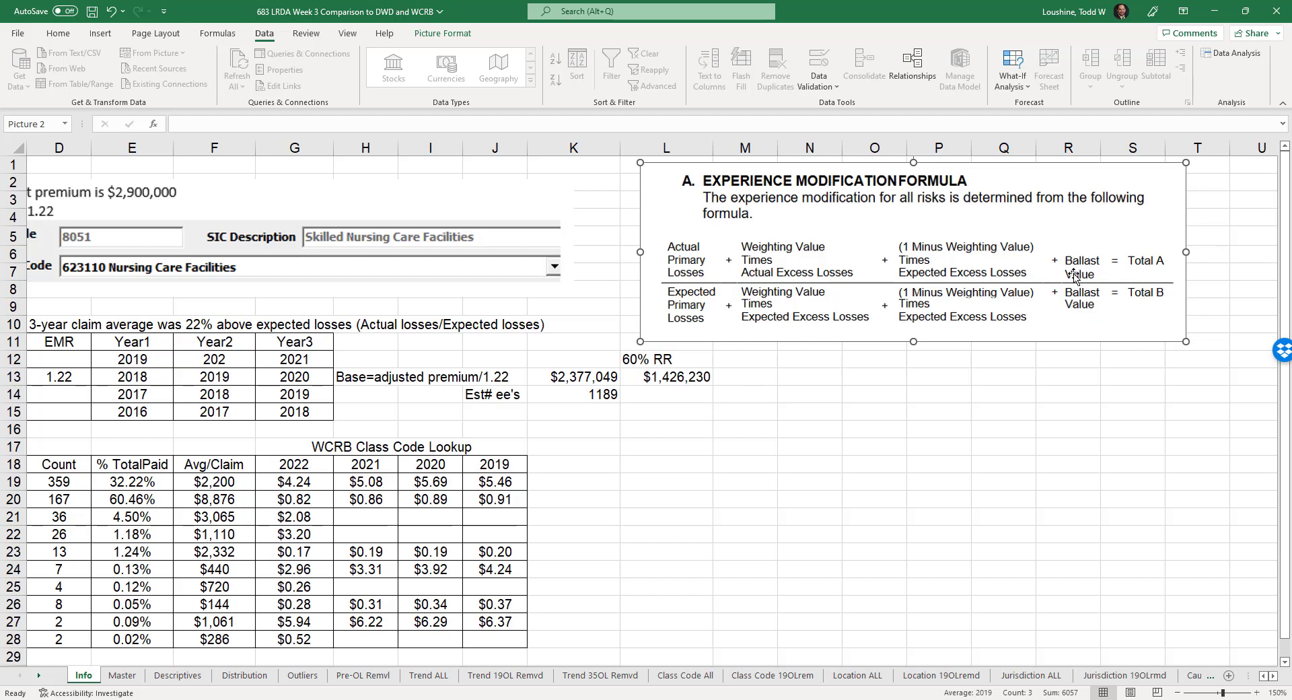
{"action": "left_click", "coordinate": [979, 378]}
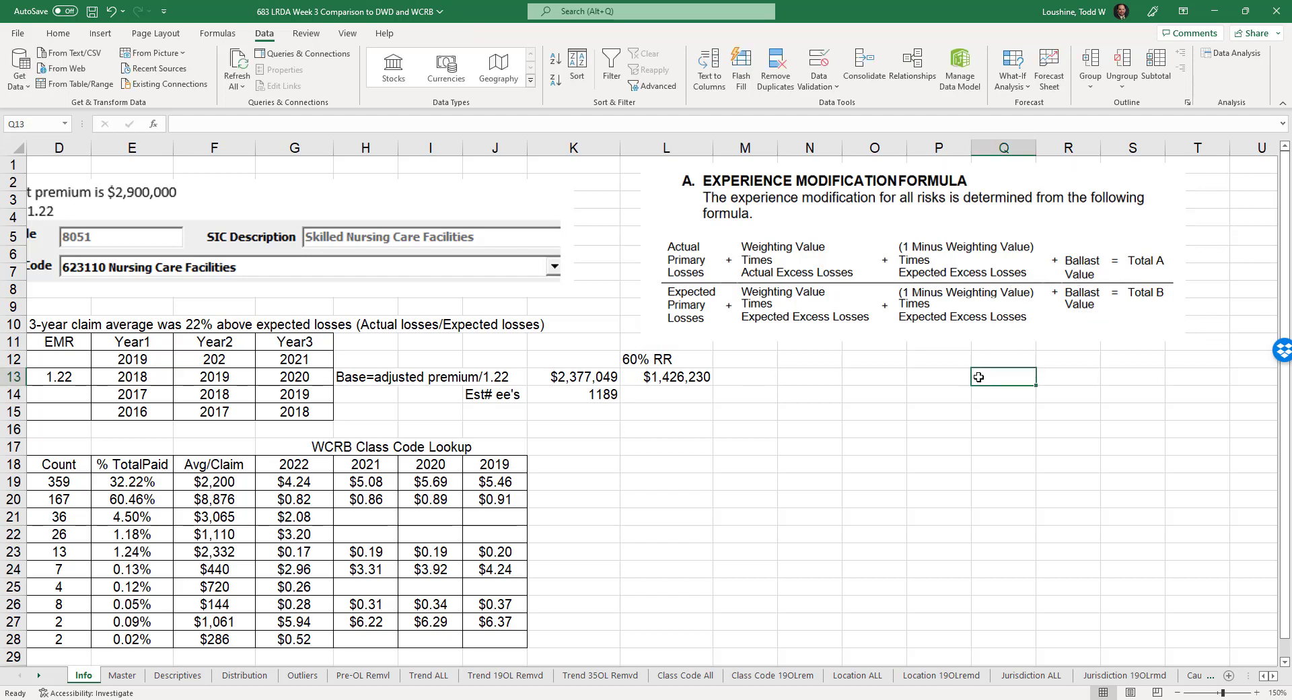
Step: Examine how the adjusted premium base, the 60% RR amount and the estimated employee count are calculated
{"action": "left_click", "coordinate": [639, 360]}
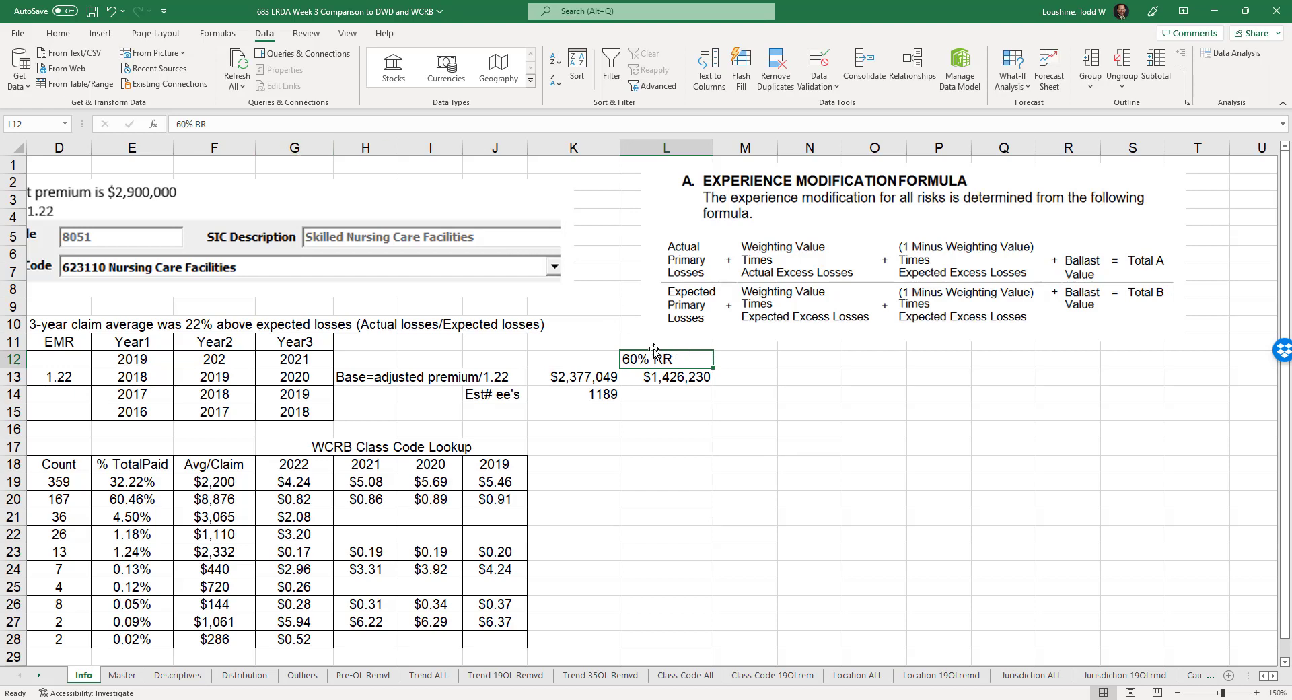
{"action": "left_click", "coordinate": [601, 378]}
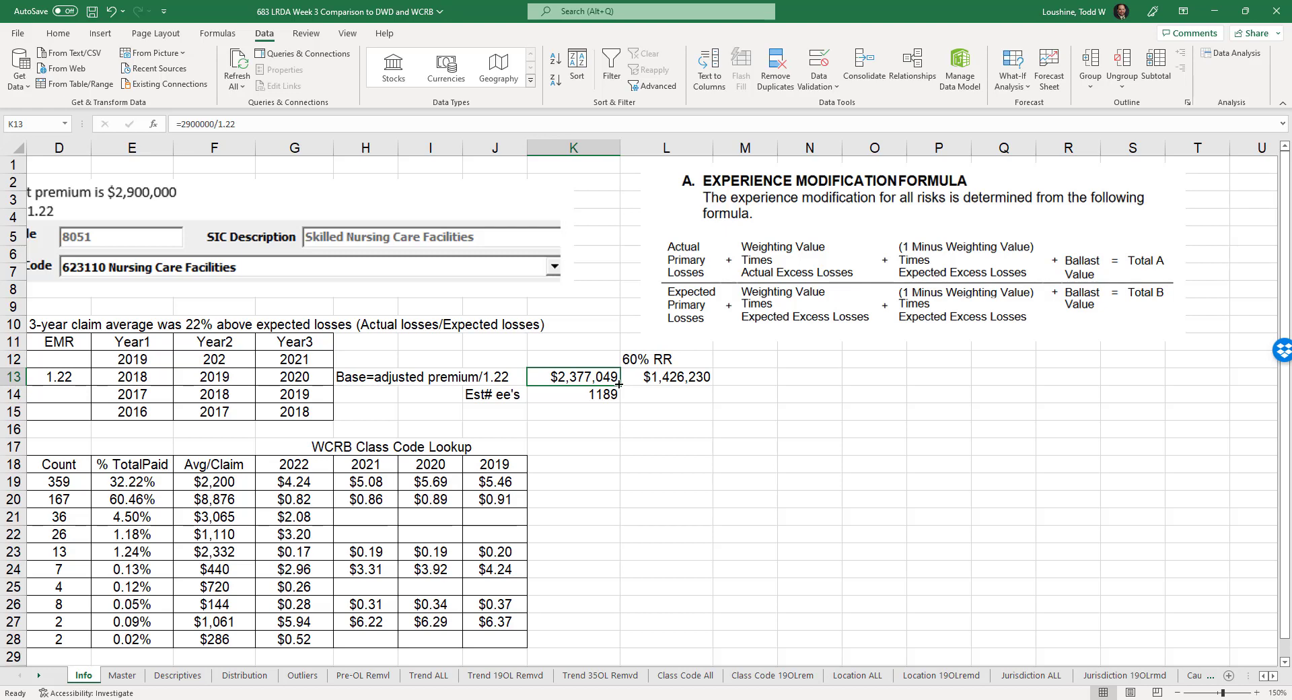
{"action": "left_click", "coordinate": [680, 379]}
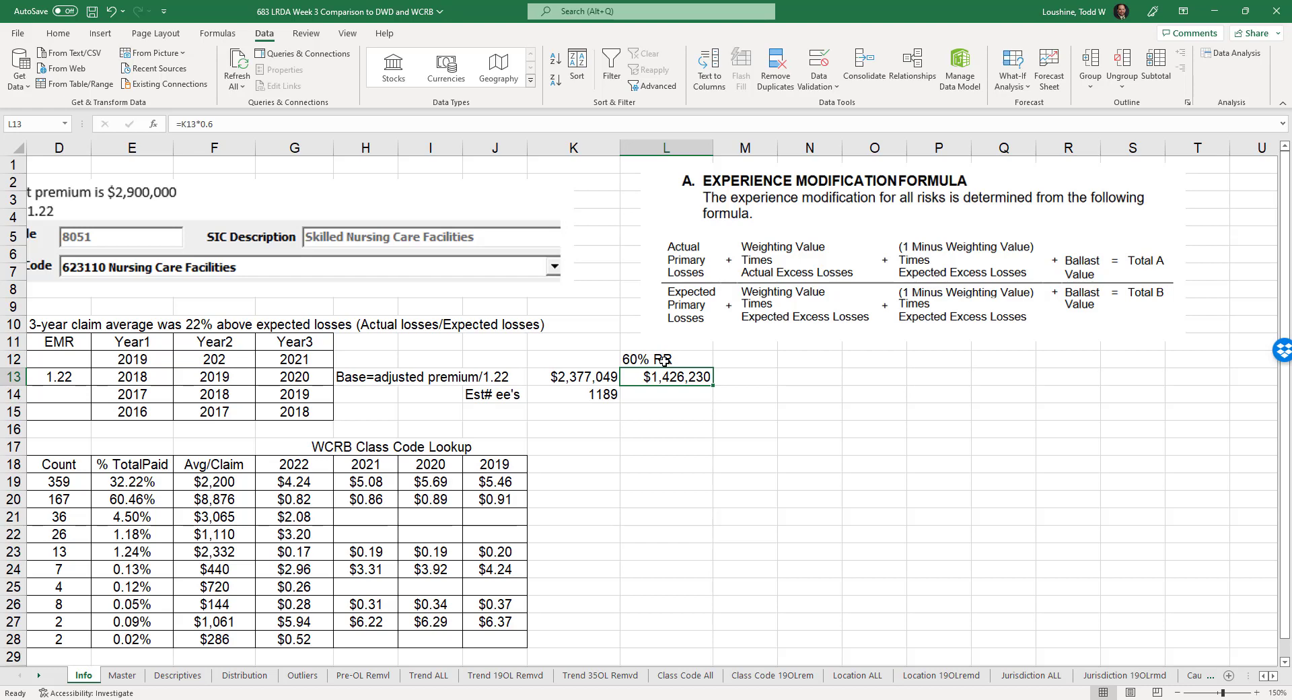
{"action": "left_click", "coordinate": [695, 412]}
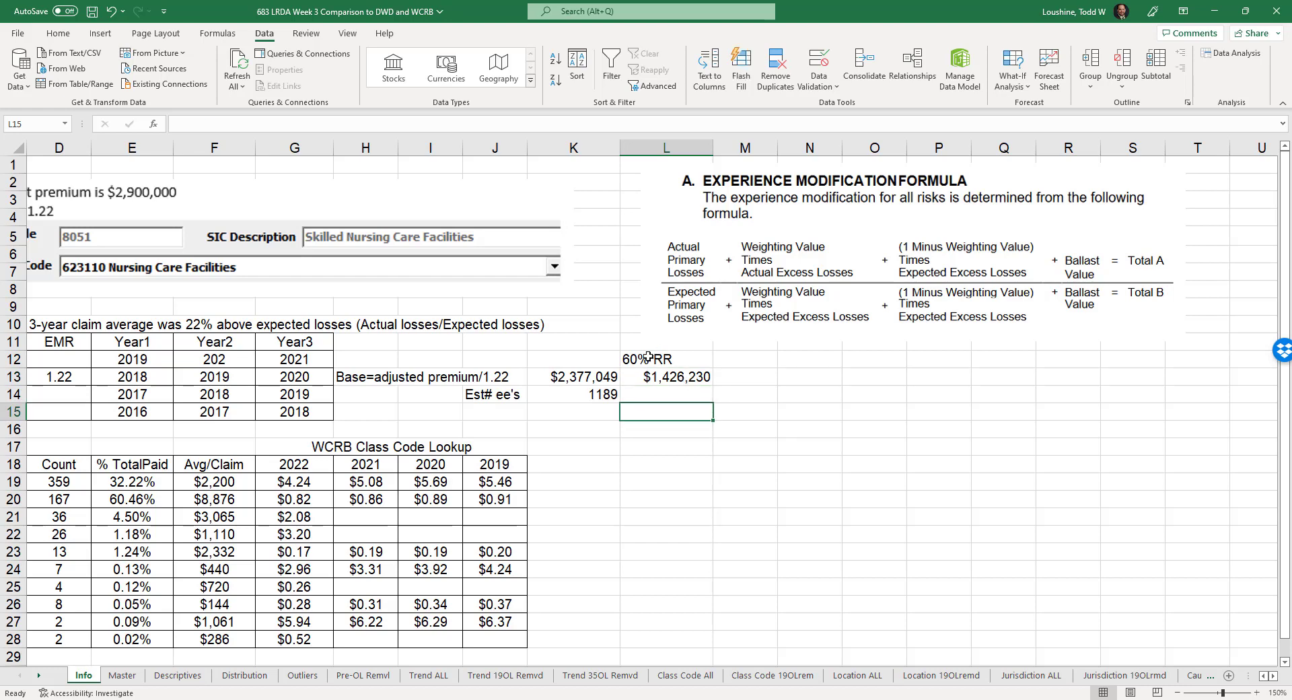
{"action": "left_click", "coordinate": [354, 379]}
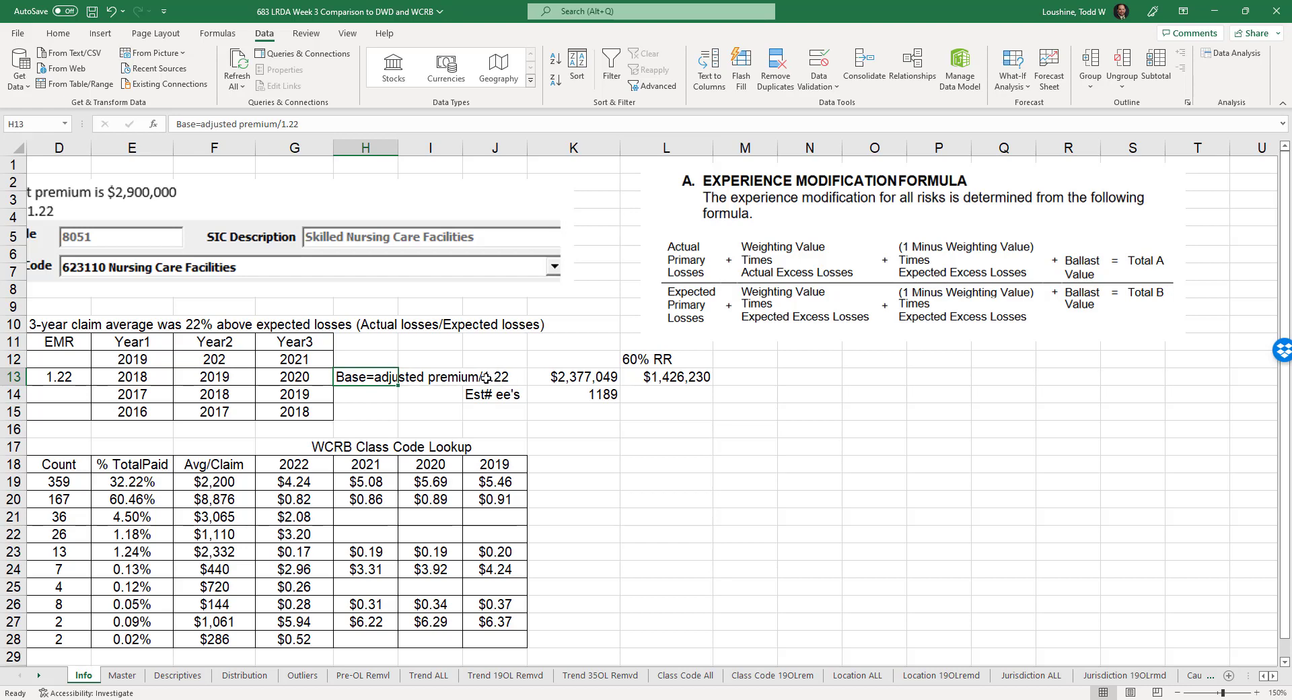
{"action": "left_click", "coordinate": [416, 344]}
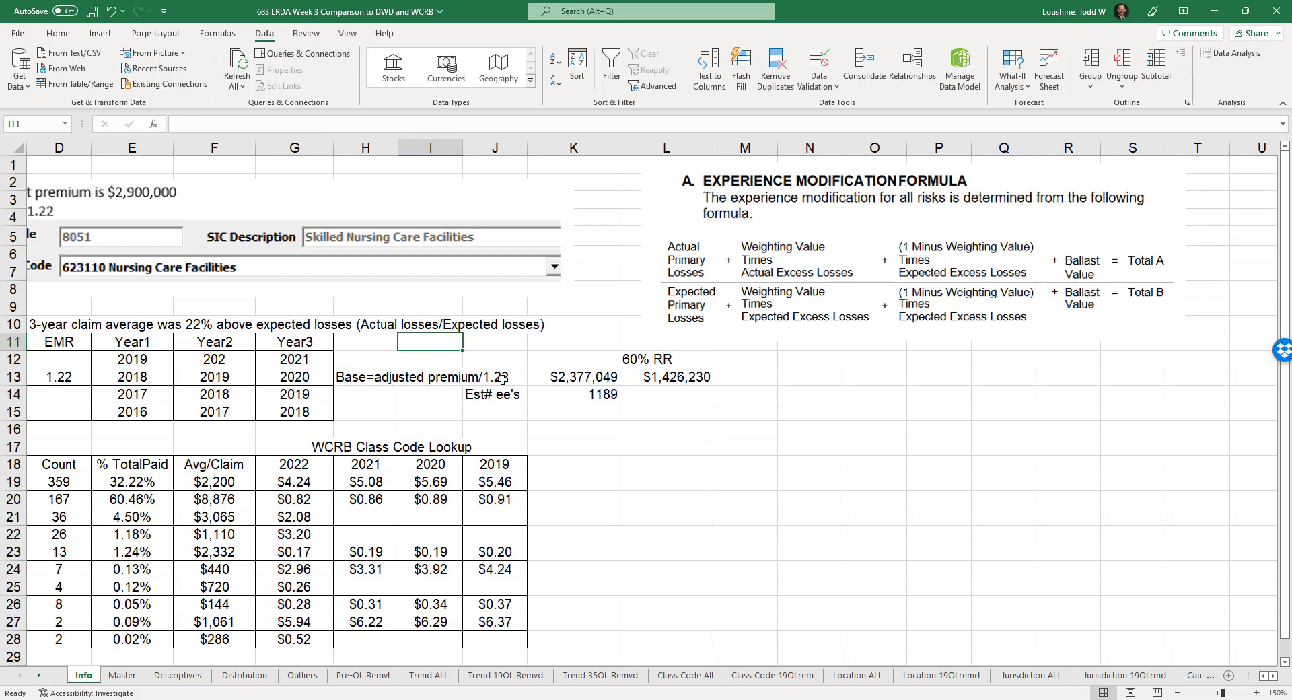
{"action": "left_click", "coordinate": [577, 377]}
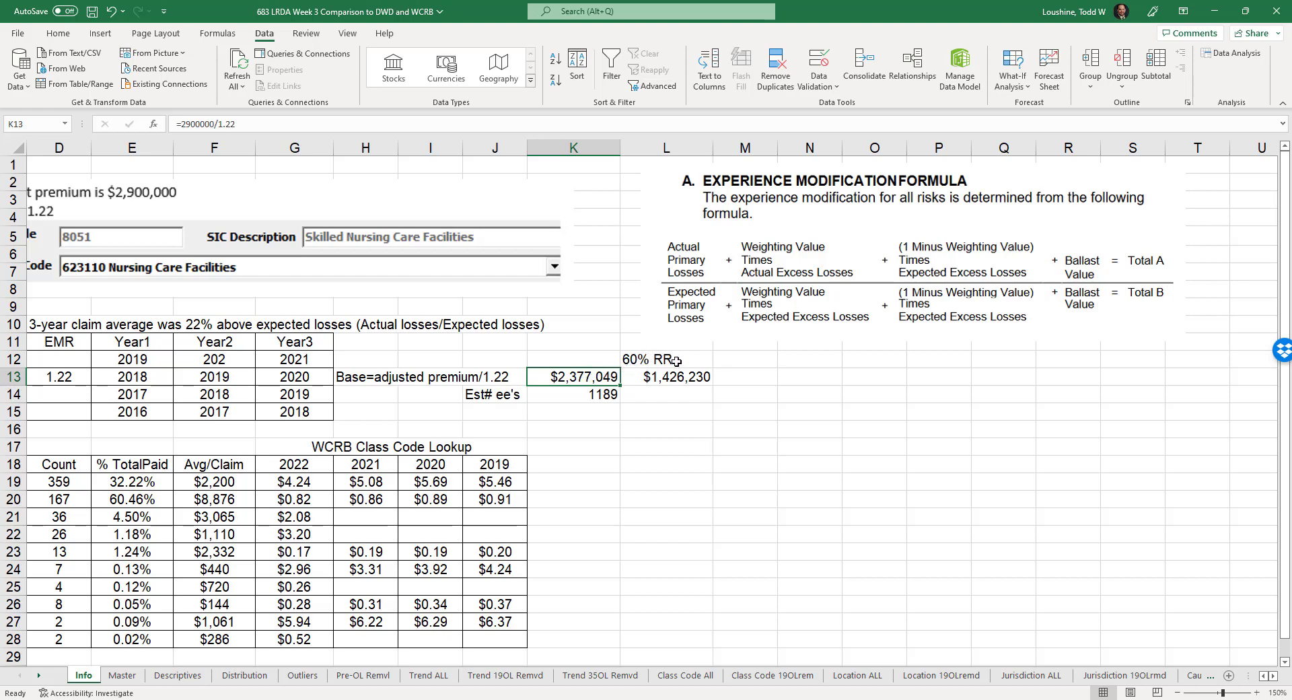
{"action": "left_click", "coordinate": [695, 382]}
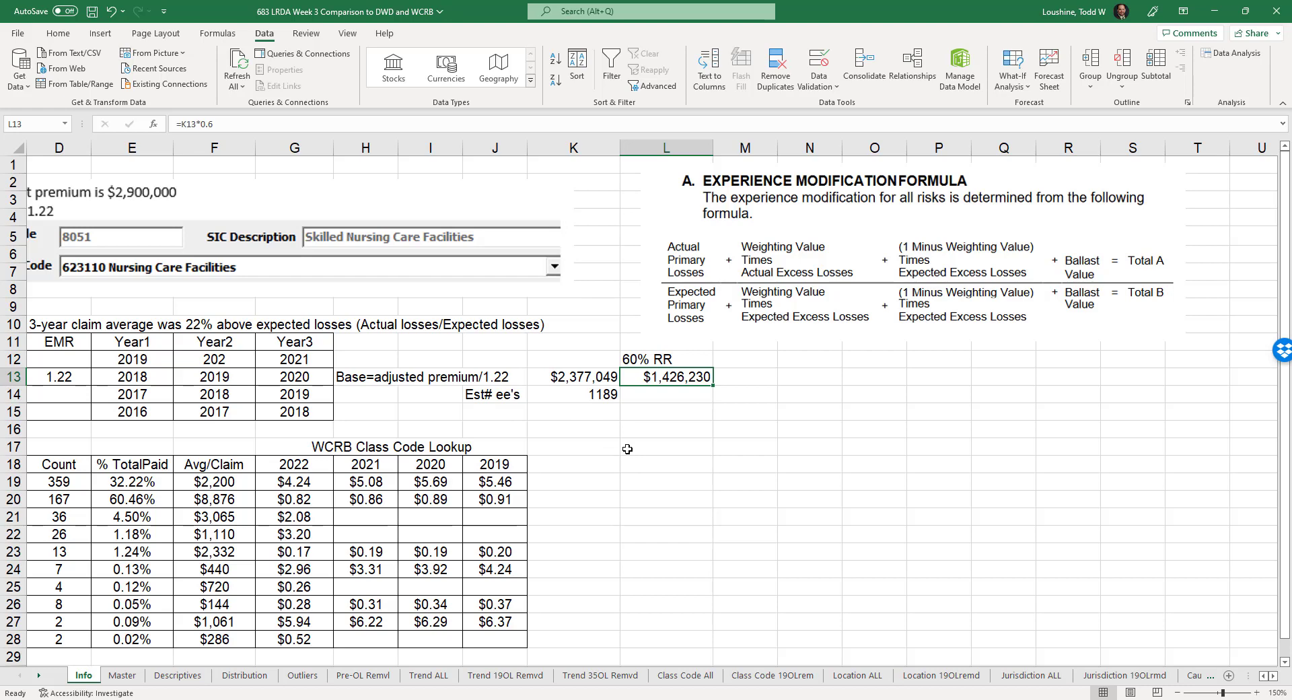
{"action": "left_click", "coordinate": [576, 377]}
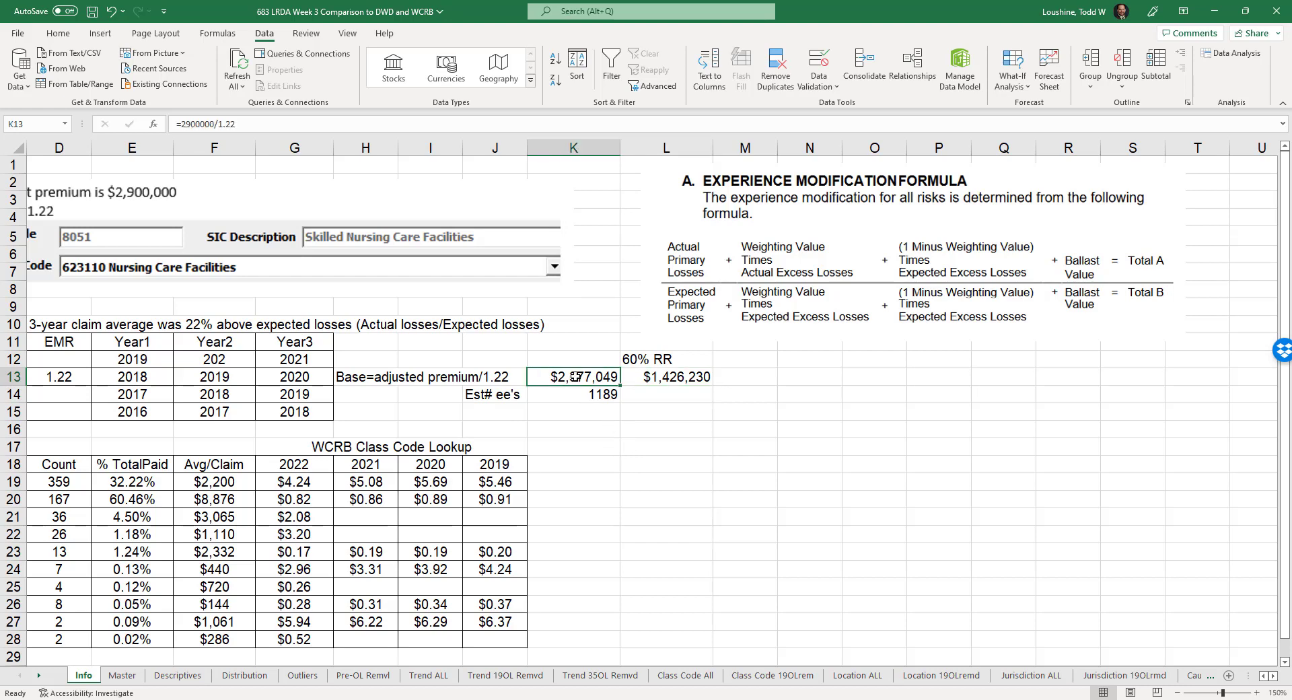
{"action": "left_click", "coordinate": [611, 396]}
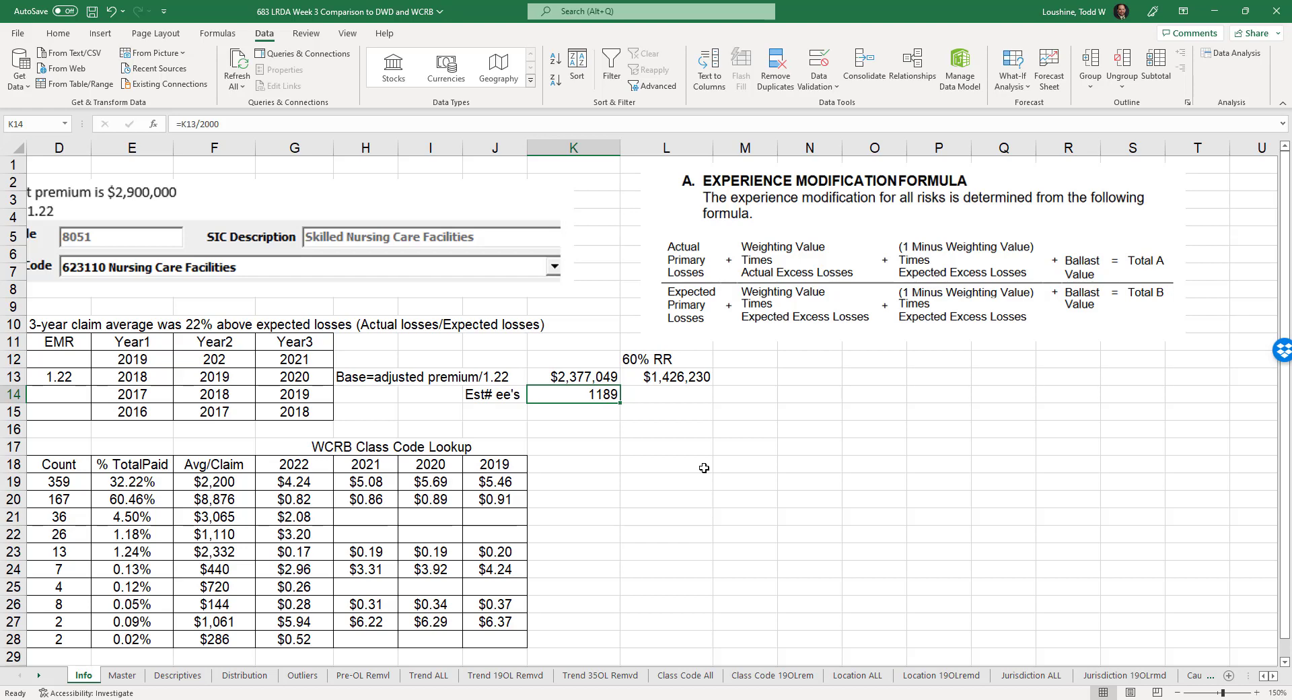
Step: Examine the WCRB Class Code Lookup table with its class descriptions and yearly rates, alongside the experience modification formula
{"action": "left_click", "coordinate": [608, 501]}
{"action": "scroll", "coordinate": [1018, 599], "scroll_direction": "down", "scroll_amount": 2}
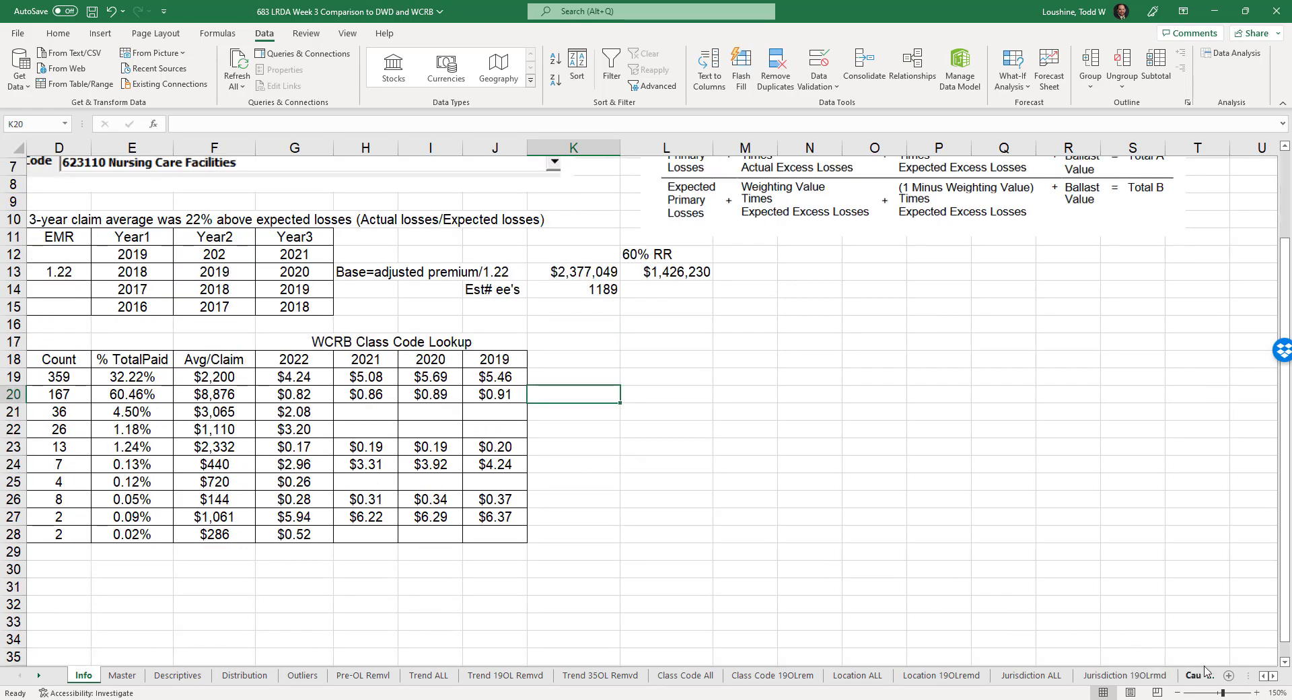
{"action": "scroll", "coordinate": [1261, 681], "scroll_direction": "left", "scroll_amount": 3}
{"action": "left_click", "coordinate": [1262, 677]}
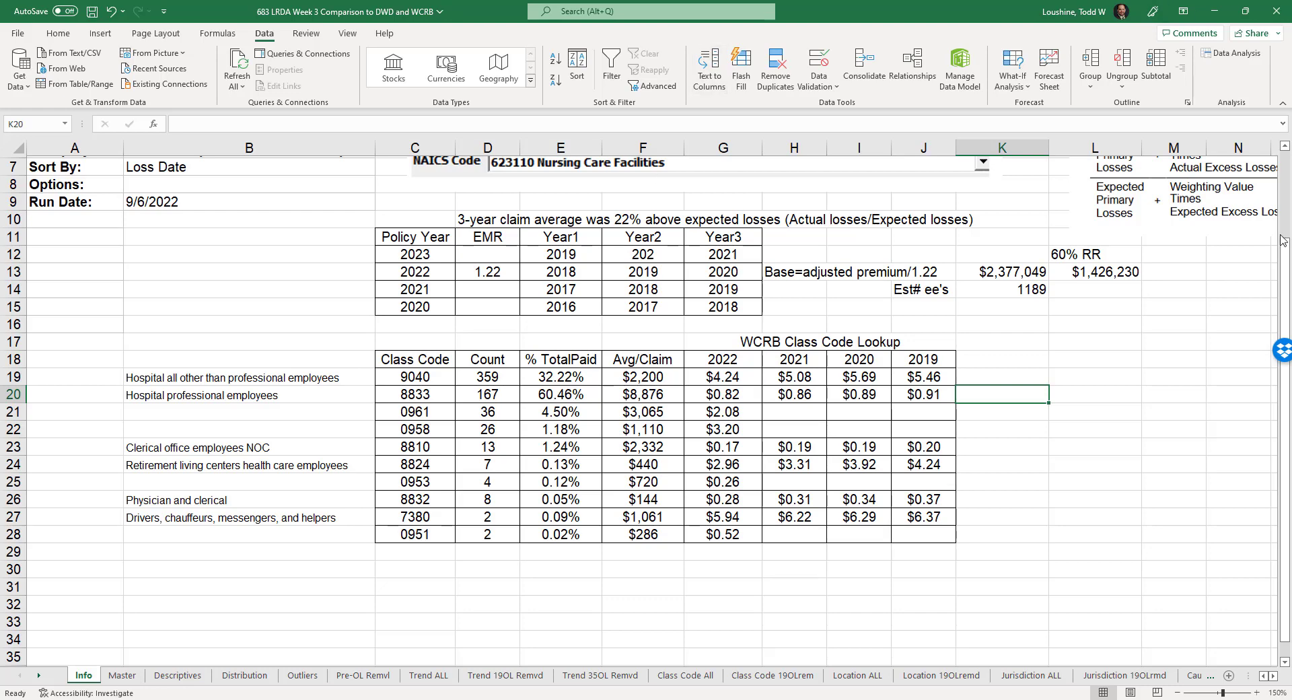
{"action": "left_click", "coordinate": [1274, 680]}
{"action": "left_click", "coordinate": [1274, 679]}
{"action": "left_click", "coordinate": [1274, 680]}
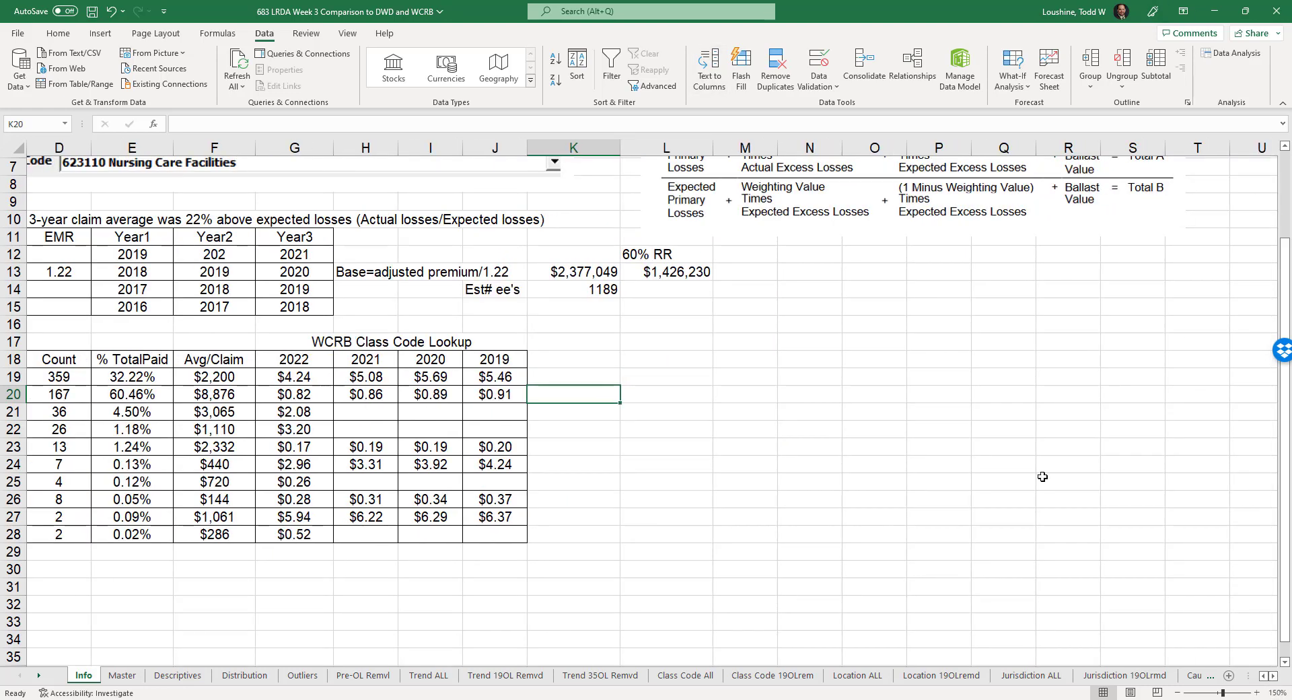
{"action": "scroll", "coordinate": [890, 189], "scroll_direction": "up", "scroll_amount": 2}
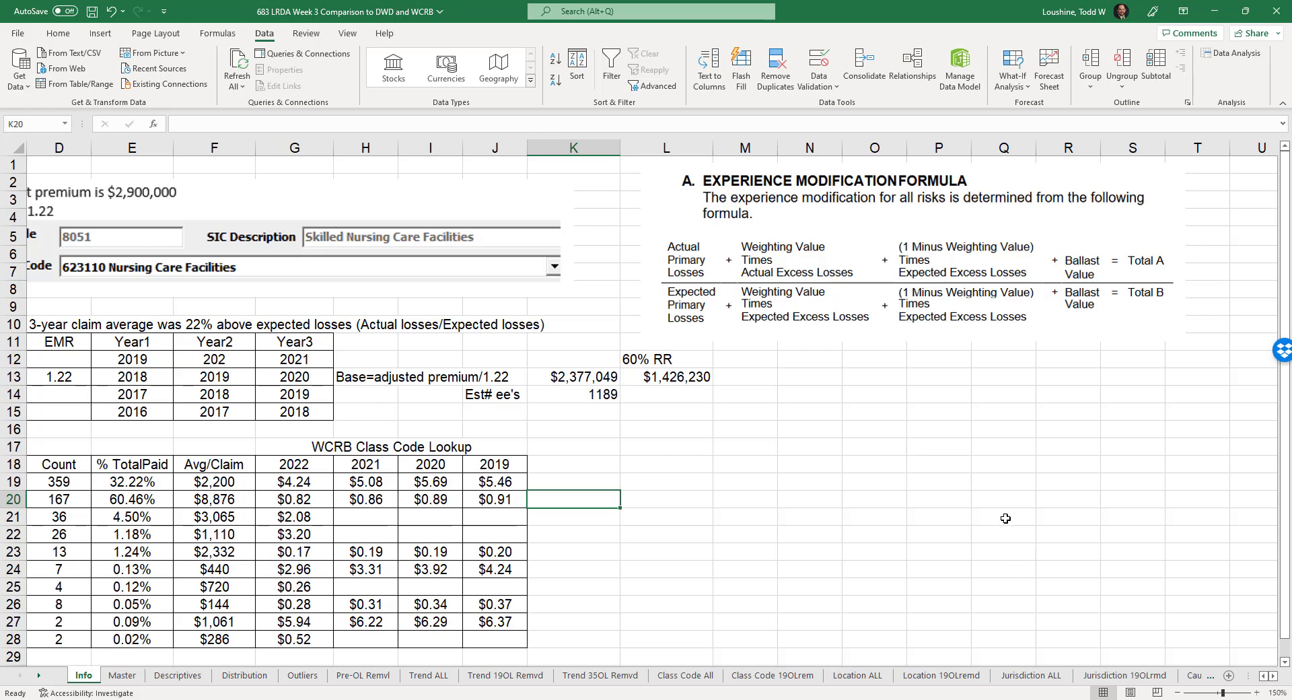
{"action": "scroll", "coordinate": [1006, 518], "scroll_direction": "down", "scroll_amount": 1}
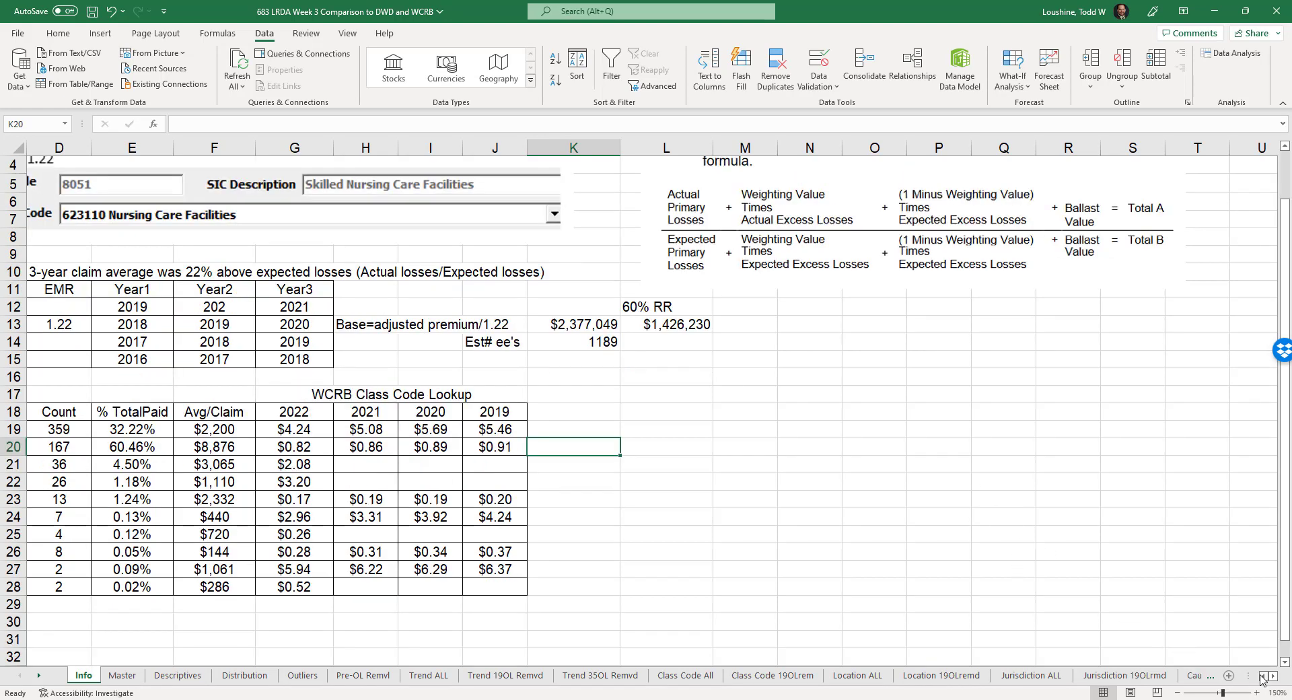
{"action": "scroll", "coordinate": [1262, 679], "scroll_direction": "left", "scroll_amount": 2}
{"action": "scroll", "coordinate": [1119, 541], "scroll_direction": "down", "scroll_amount": 1}
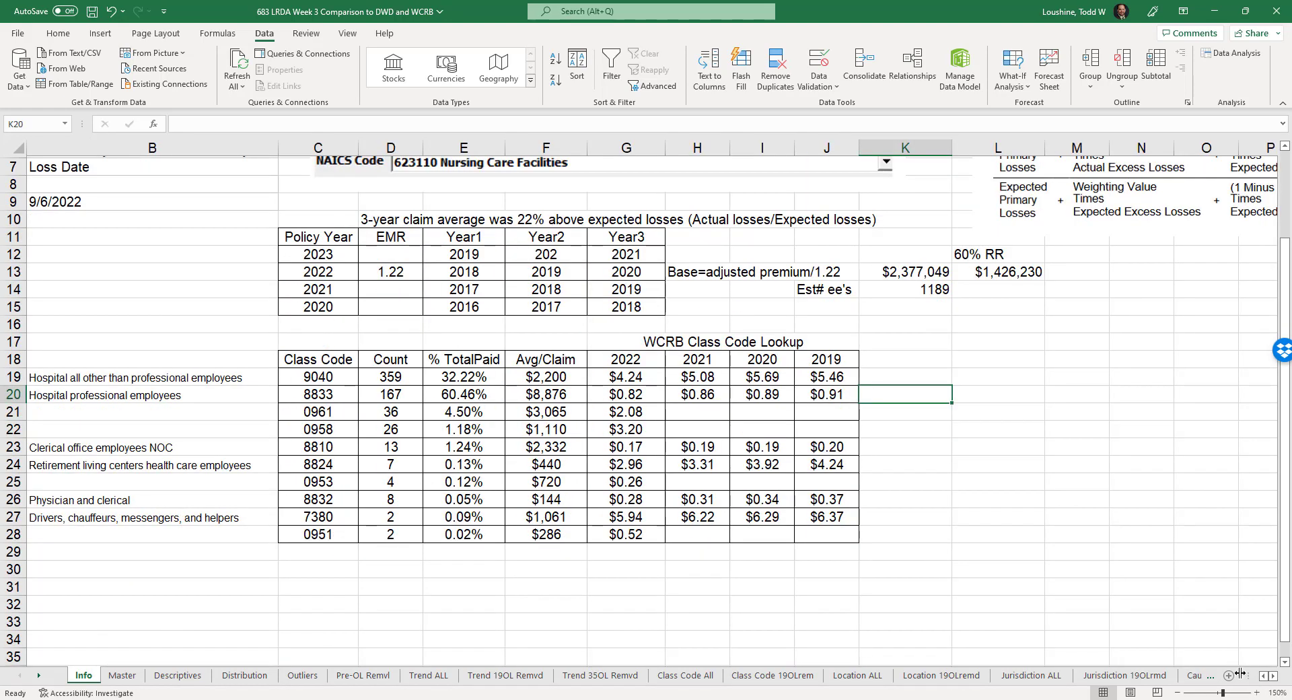
{"action": "scroll", "coordinate": [1264, 679], "scroll_direction": "left", "scroll_amount": 1}
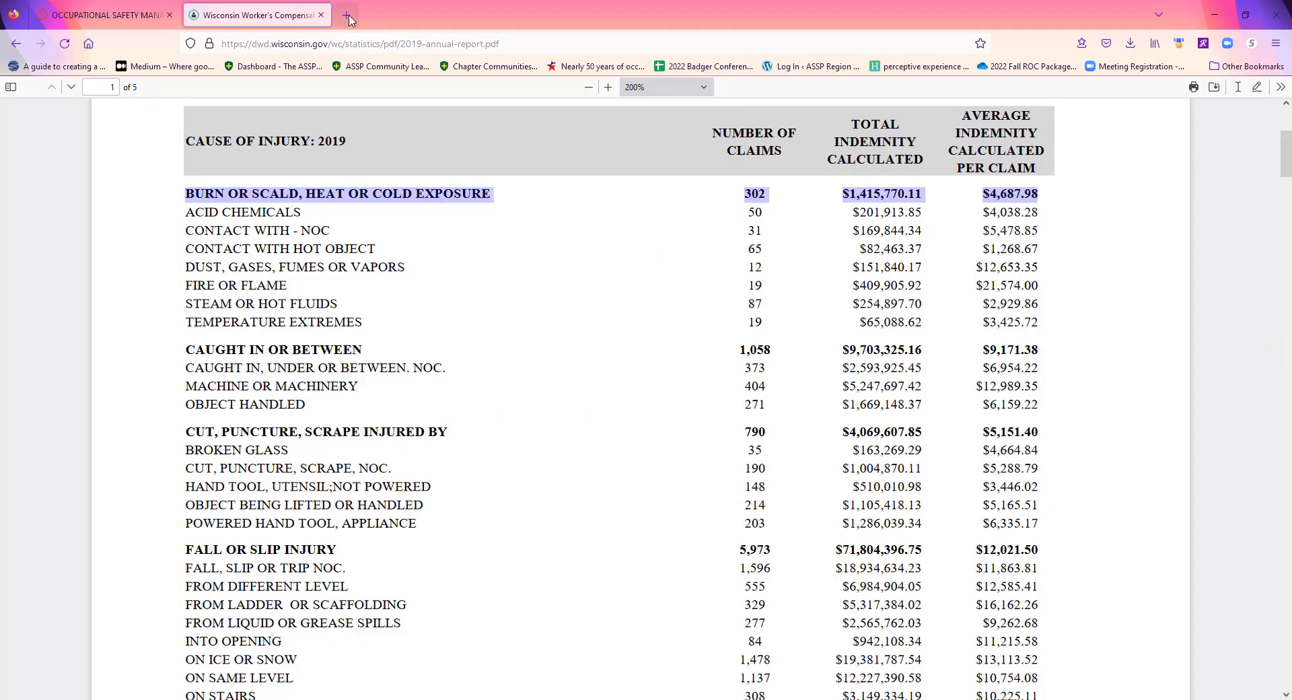
Step: Open the wcrb.org website in a new Firefox tab
{"action": "left_click", "coordinate": [348, 16]}
{"action": "left_click", "coordinate": [600, 227]}
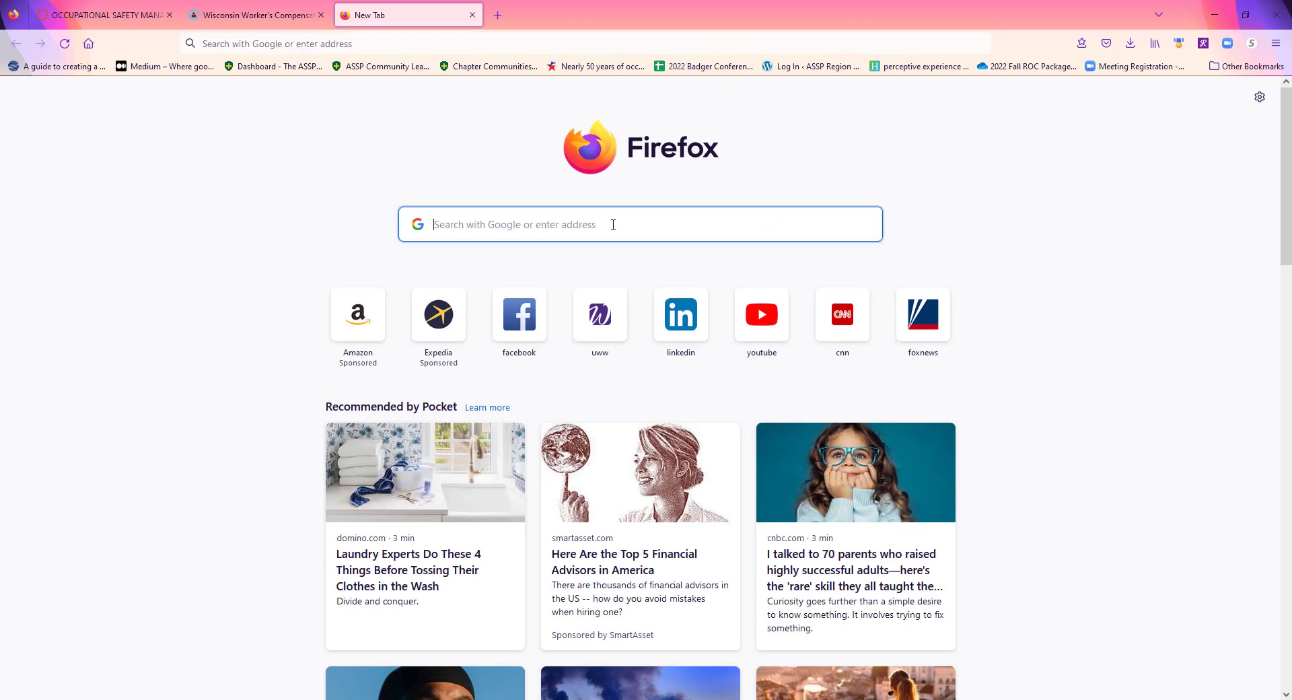
{"action": "type", "text": "wc"}
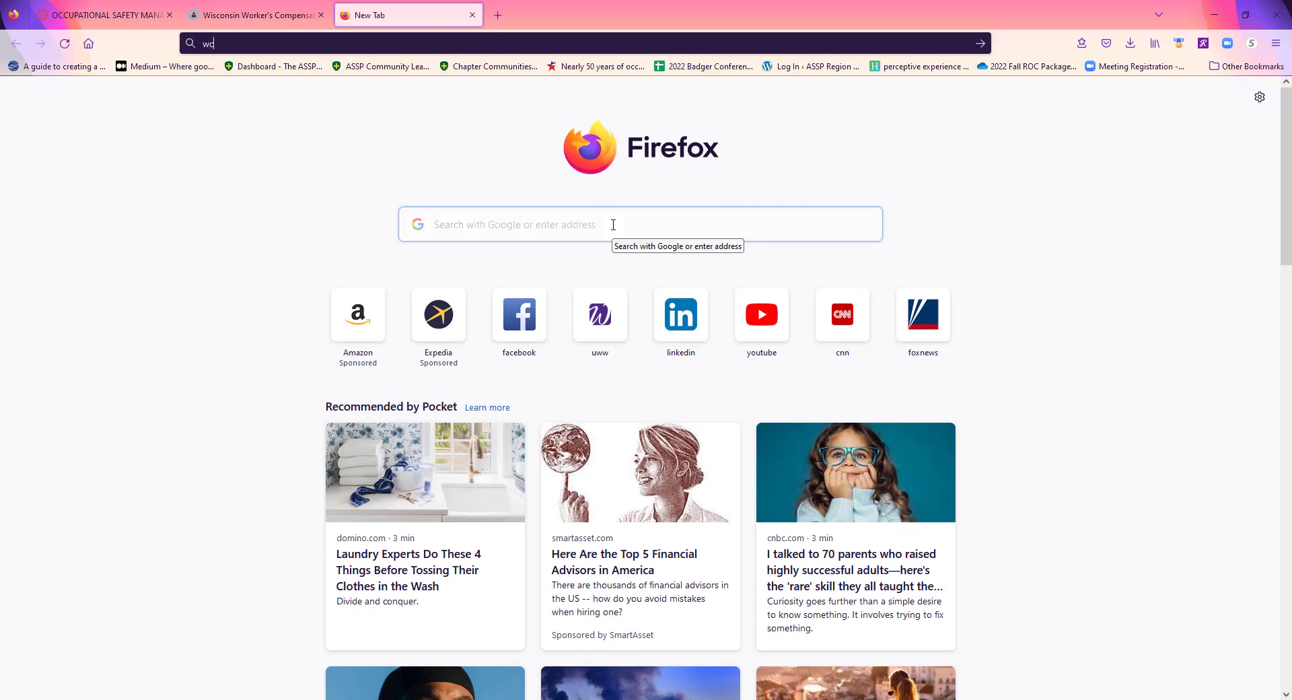
{"action": "type", "text": "rb.org"}
{"action": "key", "text": "Return"}
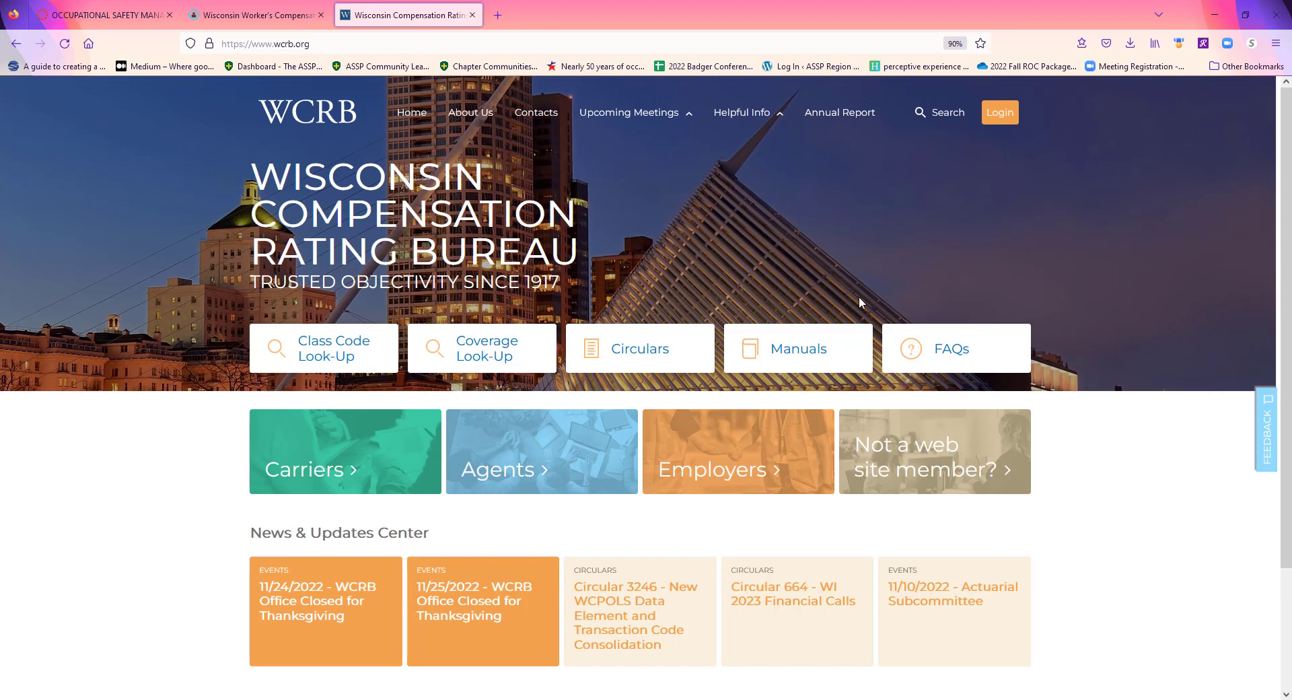
Step: Check the WCRB site's list of manuals, and open the Class Code Look-Up from the home page
{"action": "left_click", "coordinate": [787, 353]}
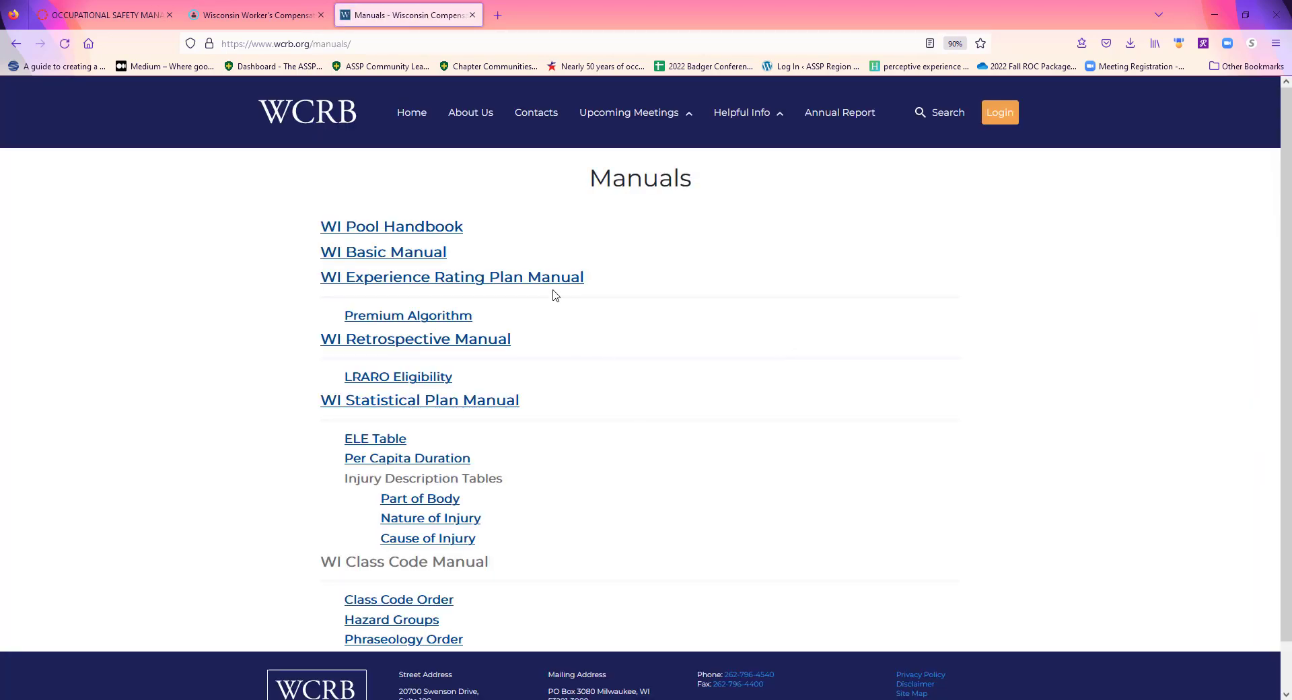
{"action": "left_click", "coordinate": [17, 44]}
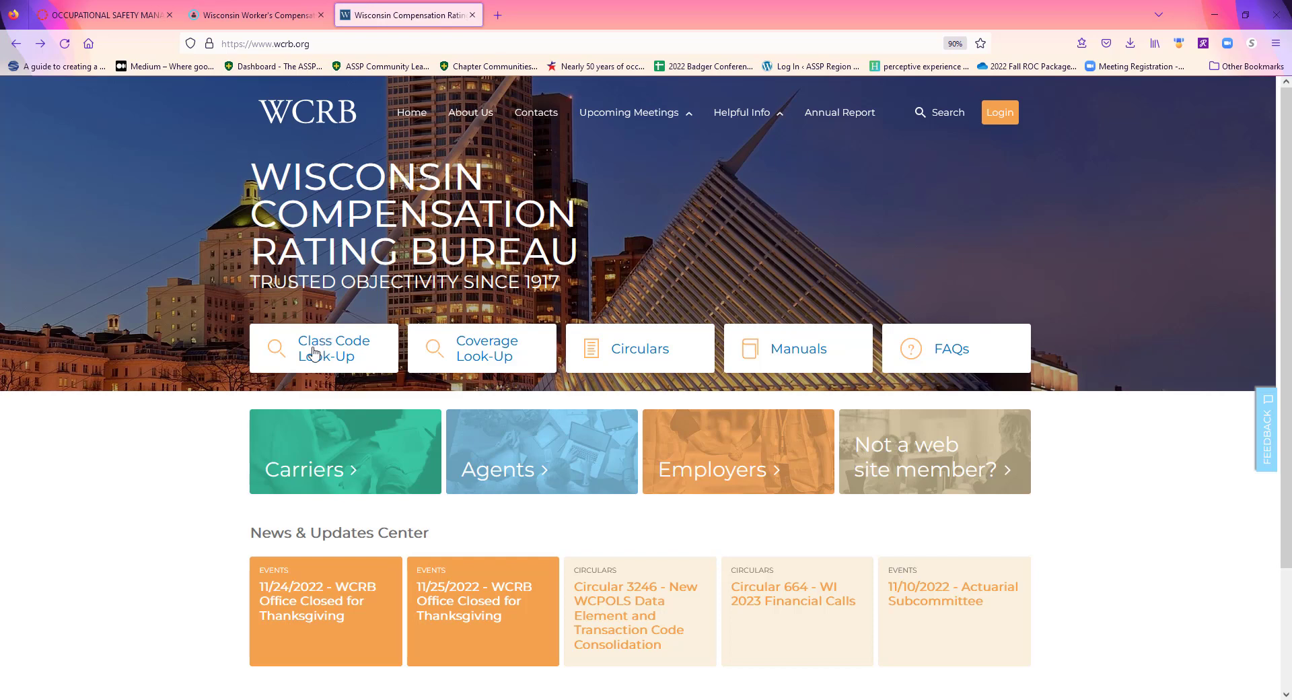
{"action": "left_click", "coordinate": [364, 347]}
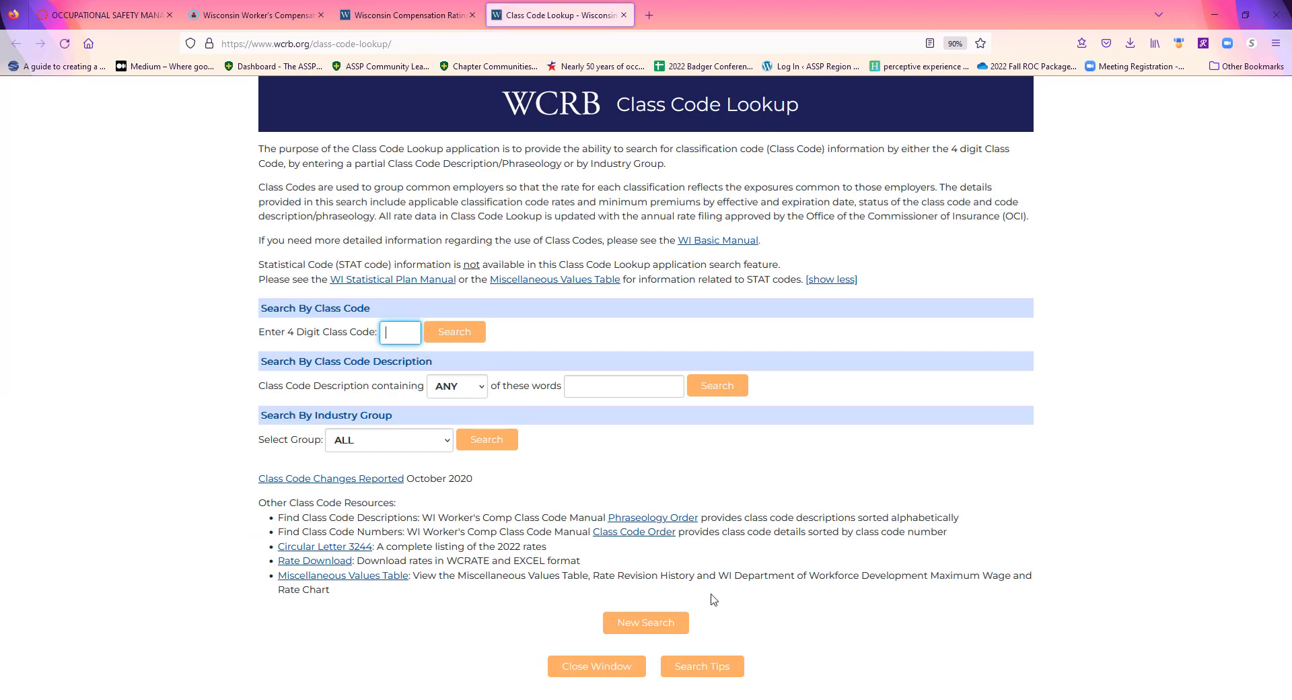
Step: Copy class code 9040 from the Excel workbook's Info sheet and search for it in the WCRB Class Code Lookup in Firefox
{"action": "left_click", "coordinate": [544, 698]}
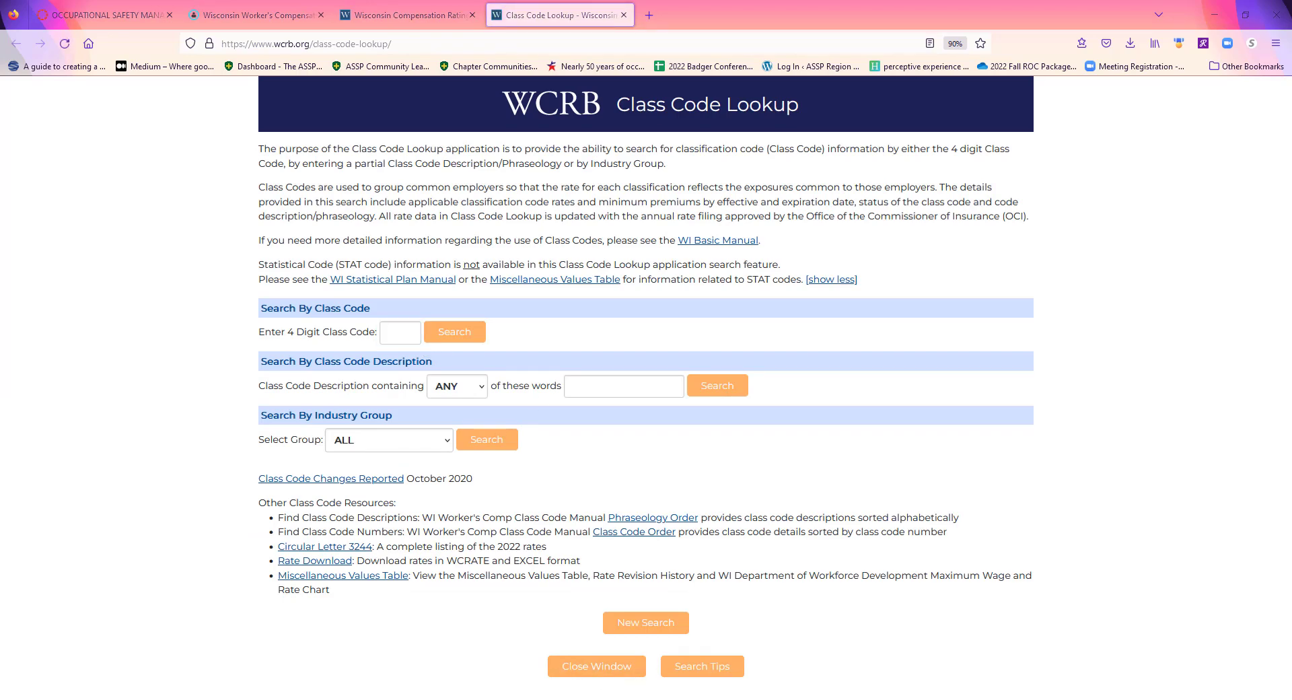
{"action": "left_click", "coordinate": [519, 680]}
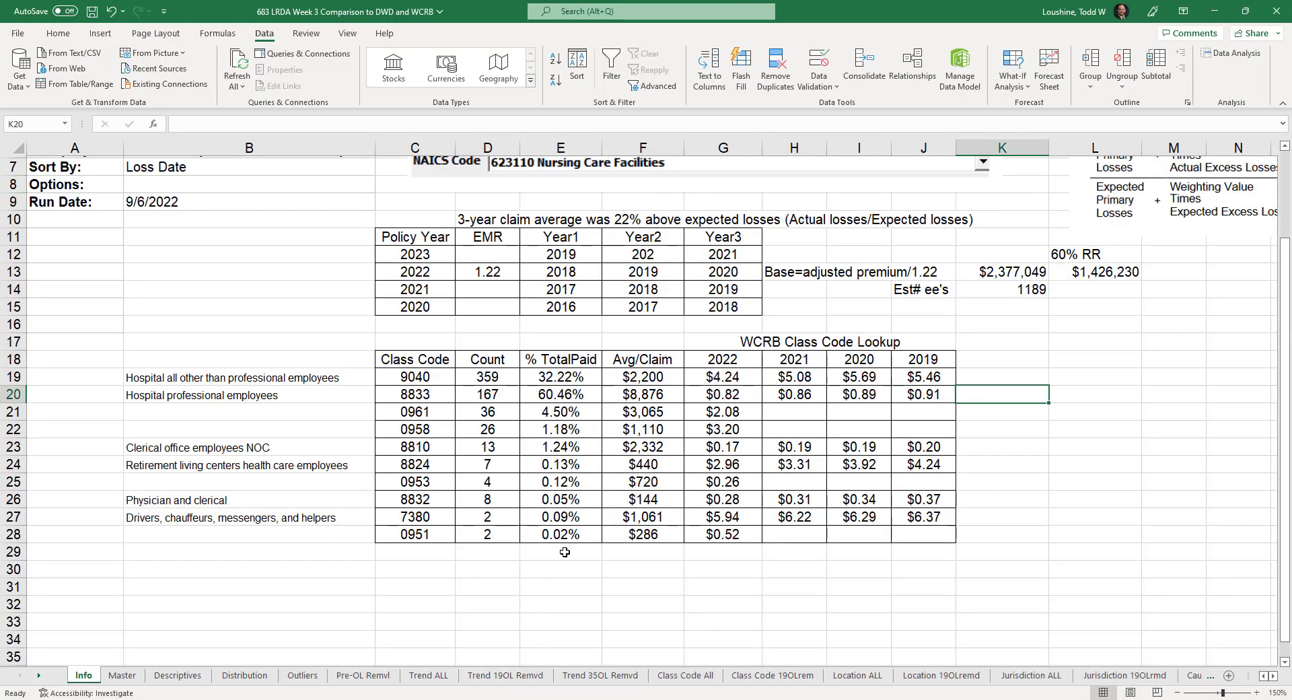
{"action": "left_click", "coordinate": [428, 377]}
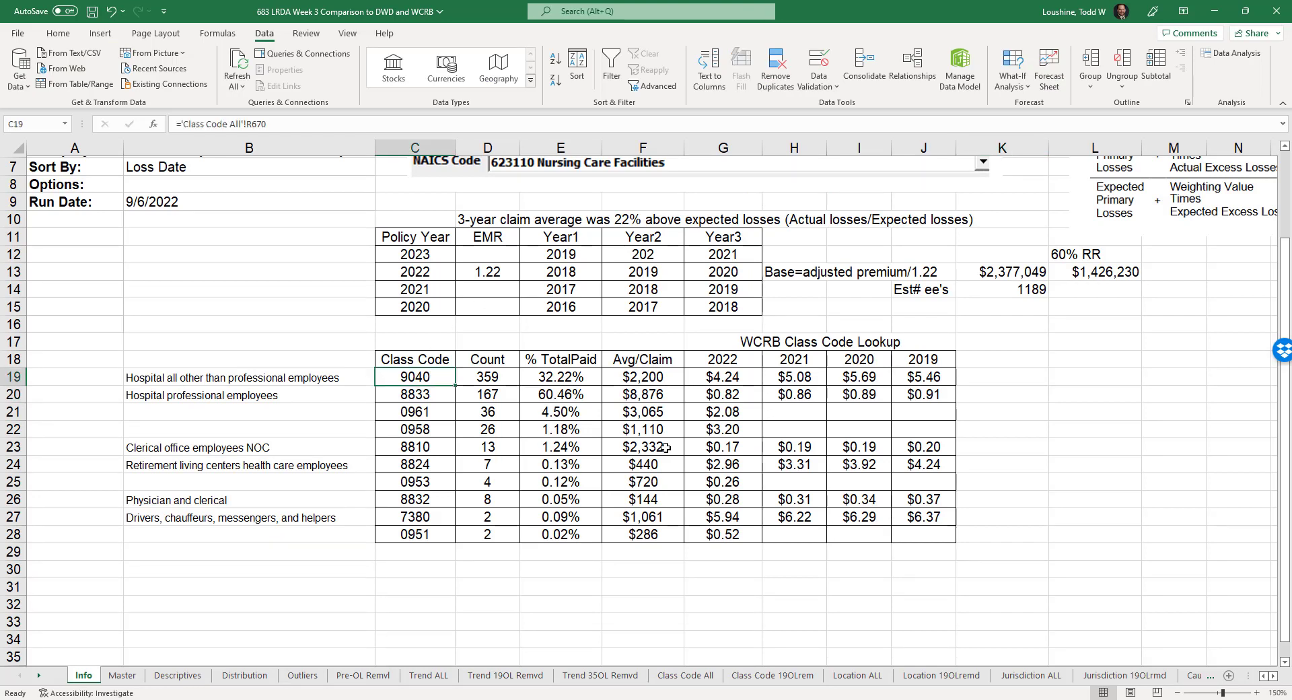
{"action": "key", "text": "ctrl+c"}
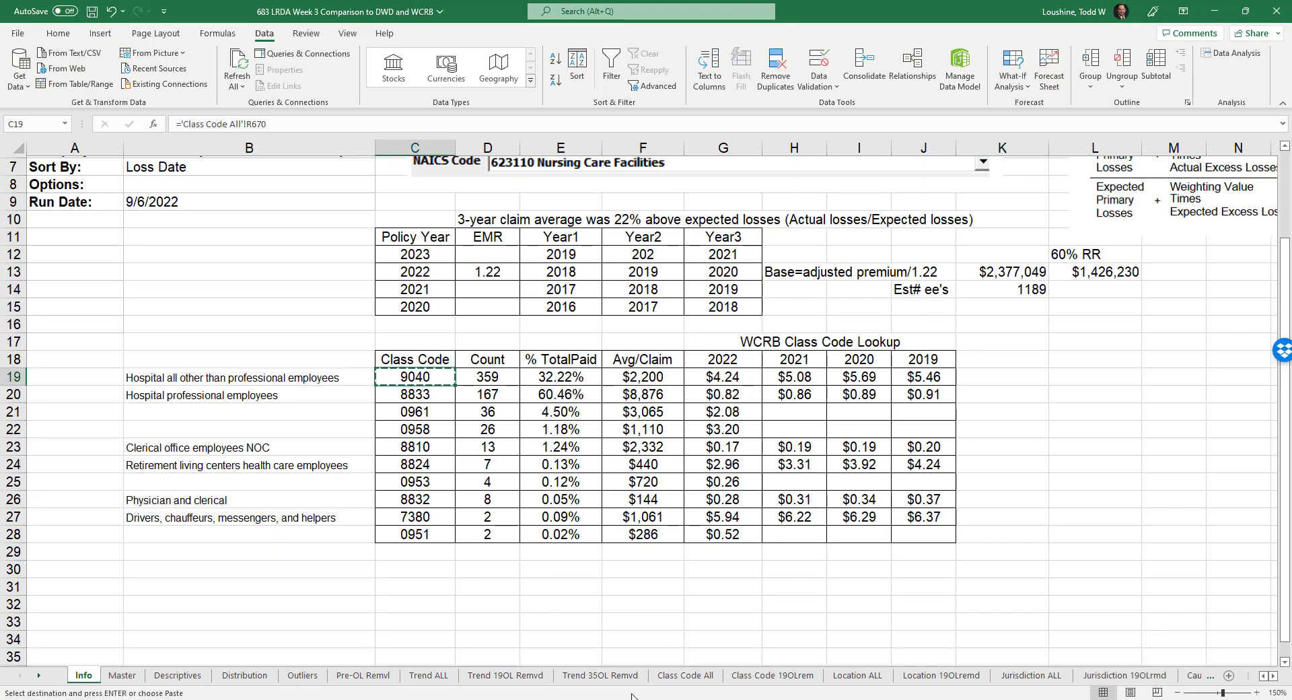
{"action": "key", "text": "alt+Tab"}
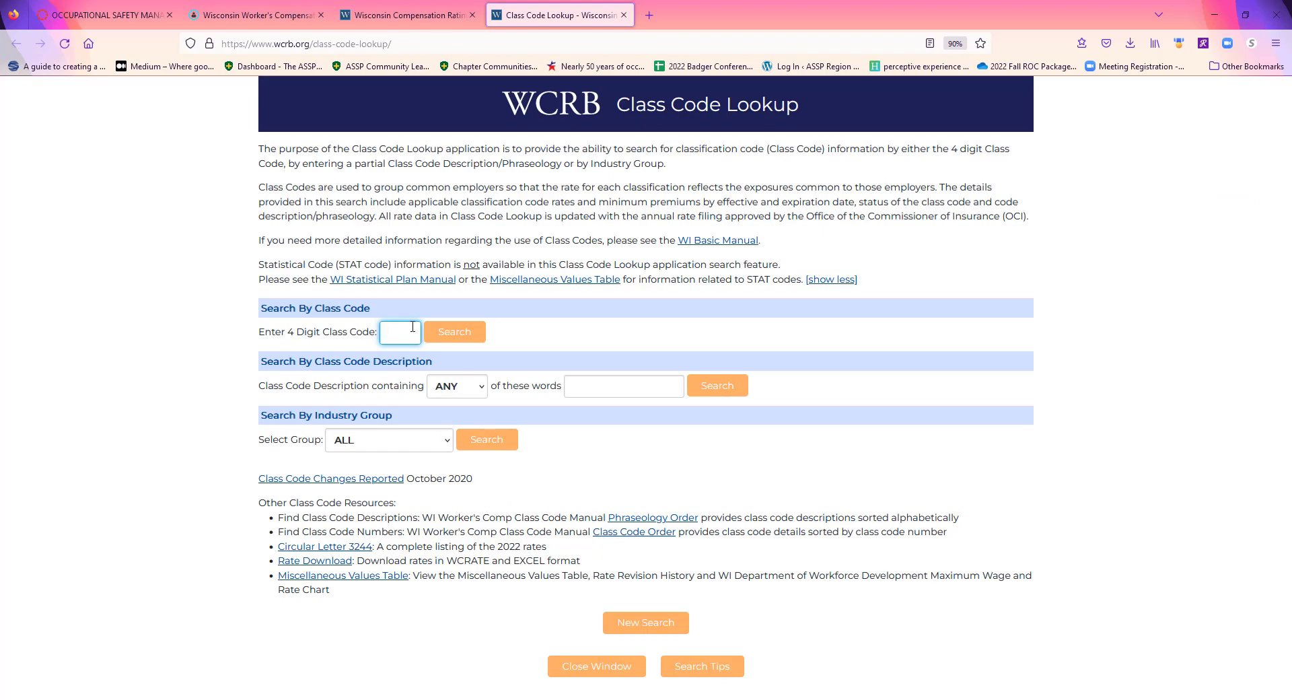
{"action": "key", "text": "ctrl+v"}
{"action": "left_click", "coordinate": [475, 332]}
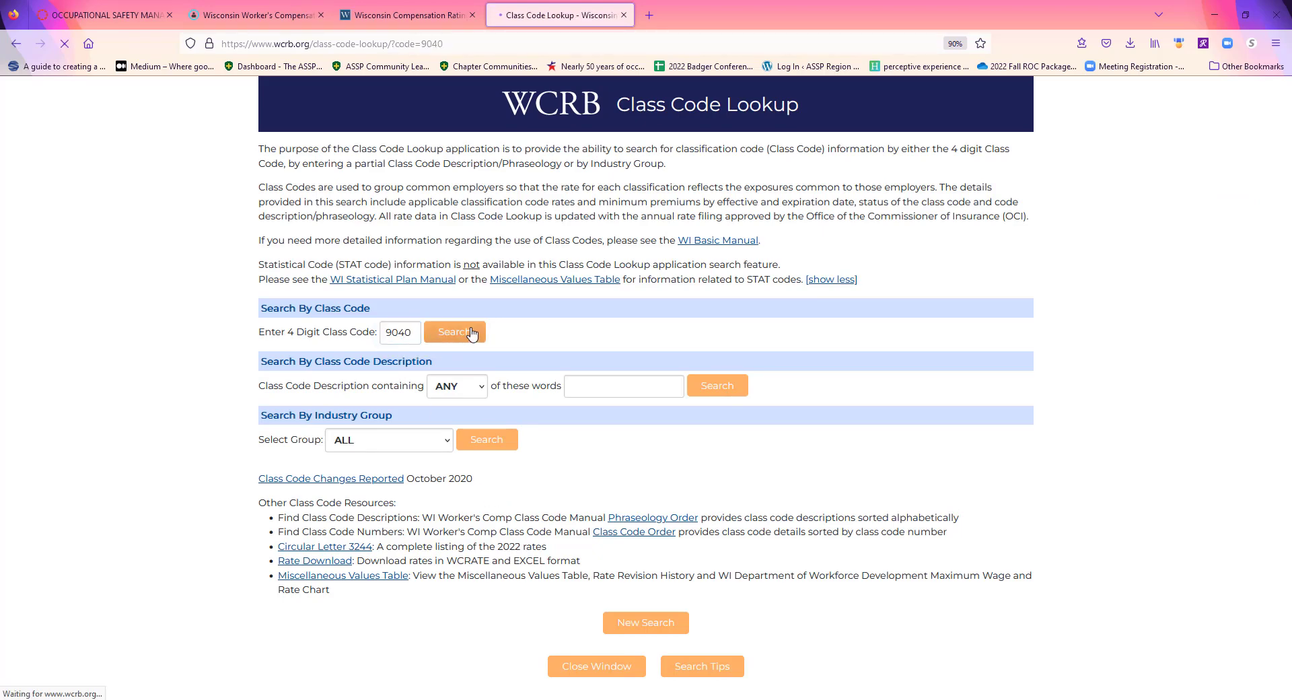
Step: Examine the description and the yearly rate history listed for class code 9040
{"action": "scroll", "coordinate": [933, 496], "scroll_direction": "down", "scroll_amount": 2}
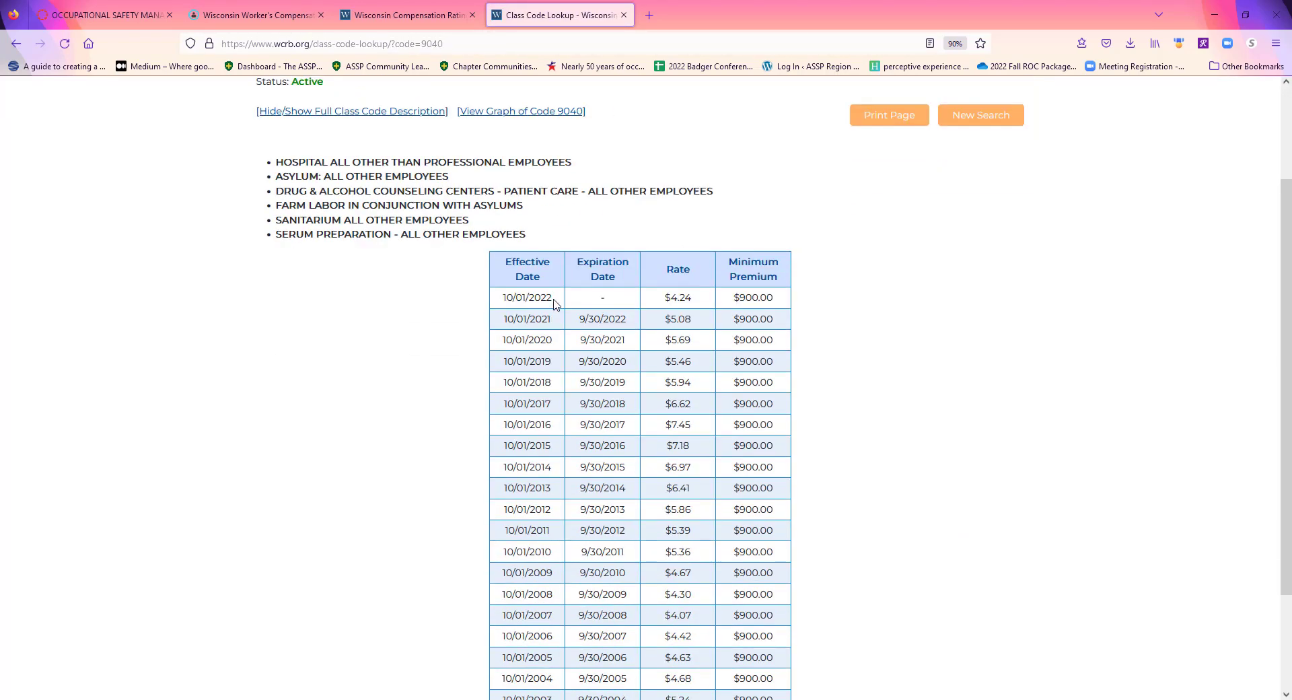
{"action": "scroll", "coordinate": [610, 488], "scroll_direction": "down", "scroll_amount": 2}
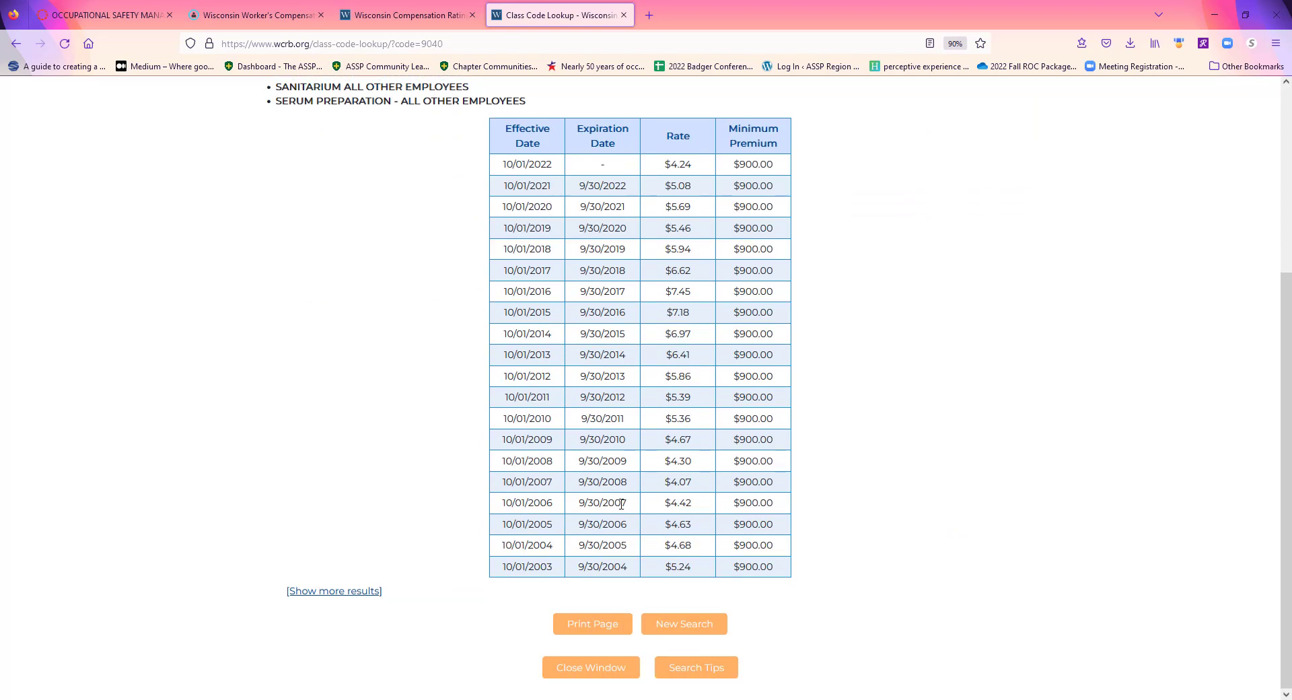
{"action": "scroll", "coordinate": [620, 503], "scroll_direction": "up", "scroll_amount": 4}
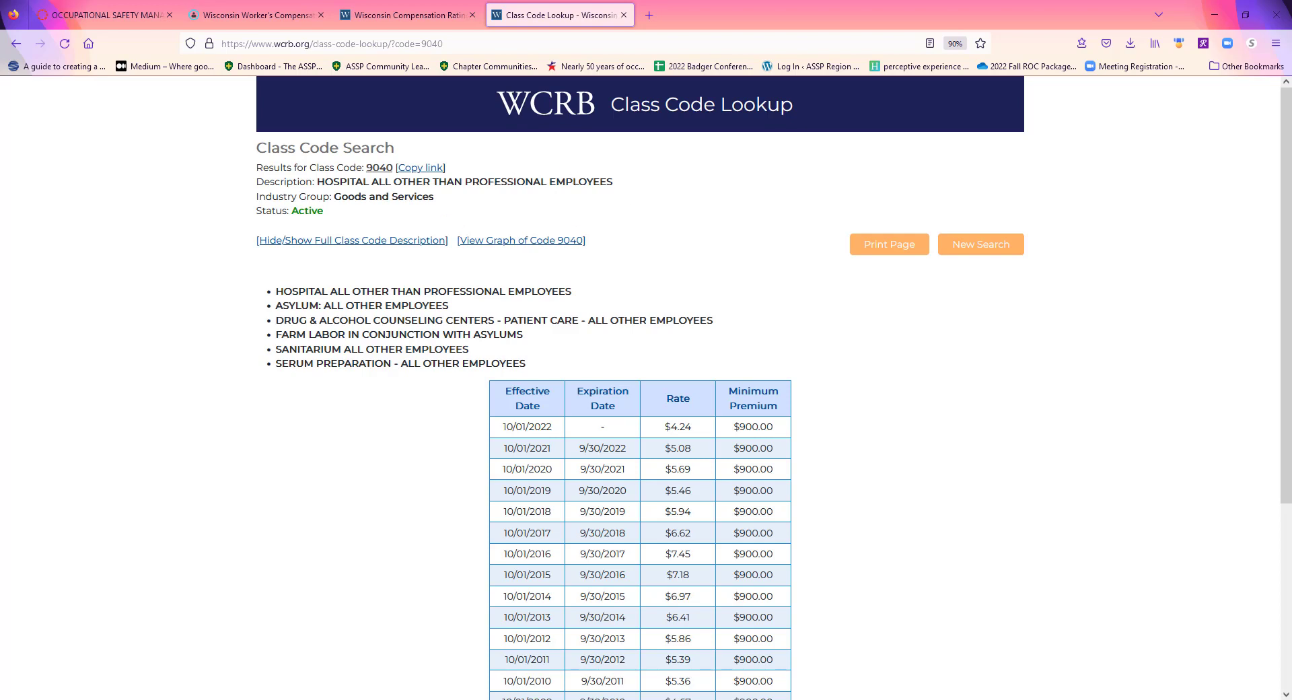
Step: Return to the Excel workbook and review the class code table and account details on the Info sheet
{"action": "key", "text": "alt+Tab"}
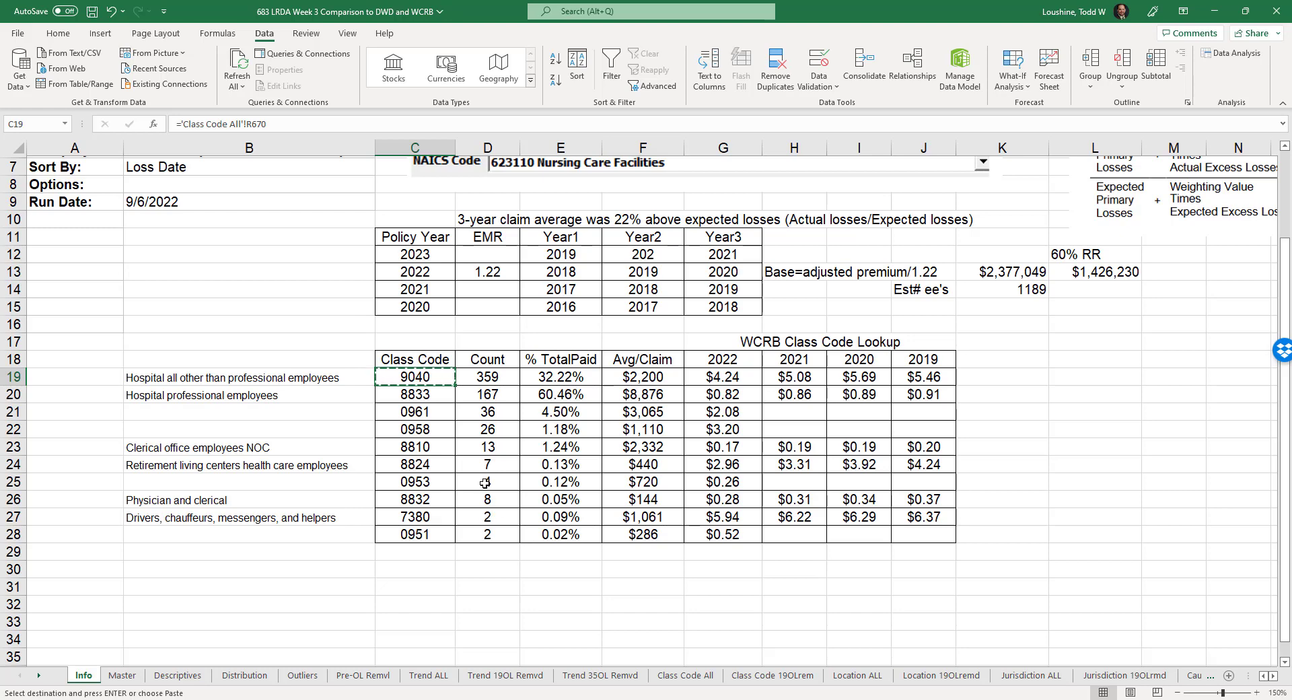
{"action": "left_click", "coordinate": [485, 482]}
{"action": "left_click", "coordinate": [489, 559]}
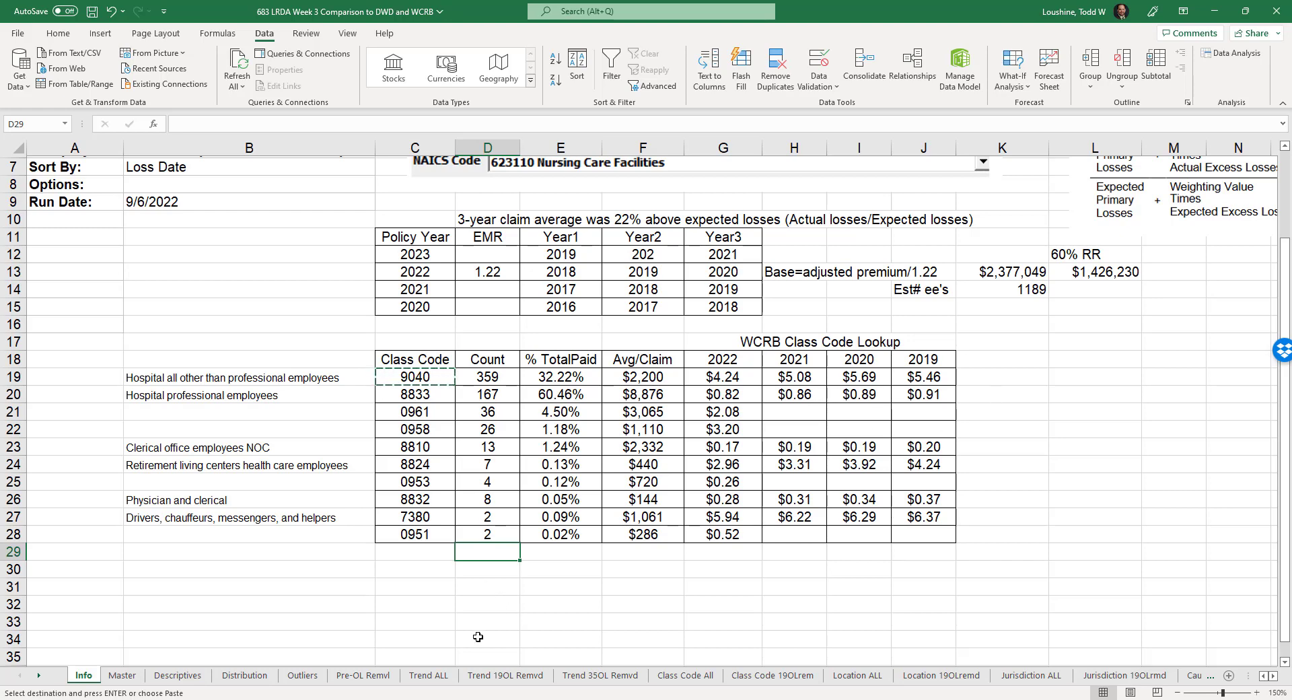
{"action": "left_click", "coordinate": [606, 552]}
{"action": "scroll", "coordinate": [606, 551], "scroll_direction": "up", "scroll_amount": 2}
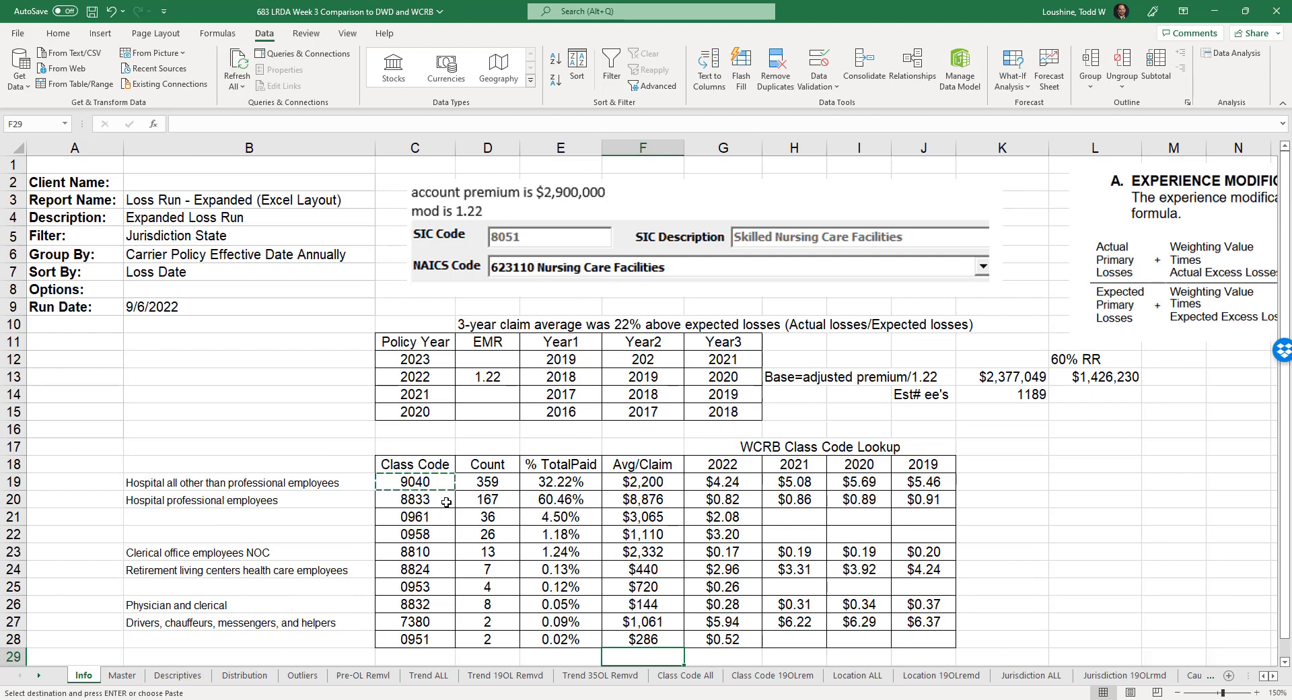
Step: Check the claim records on the Master sheet and examine the paid-benefit summary table and narrative on the Descriptives sheet
{"action": "left_click", "coordinate": [128, 679]}
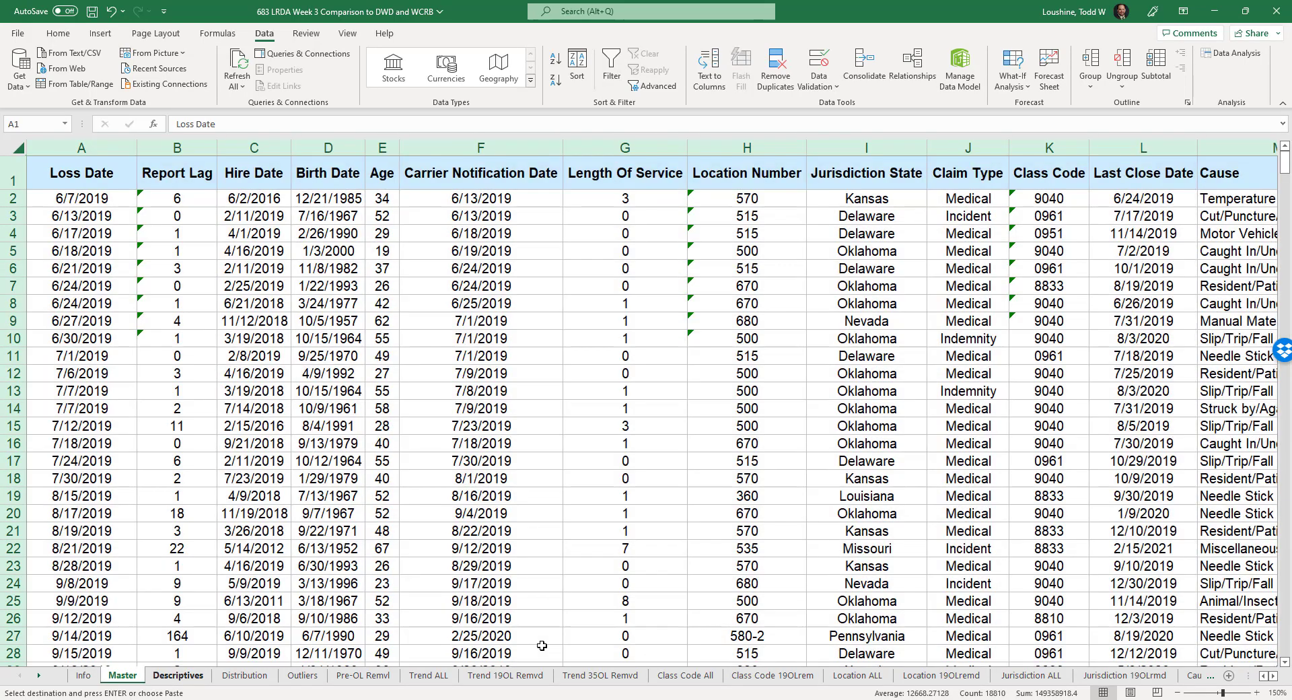
{"action": "left_click", "coordinate": [172, 679]}
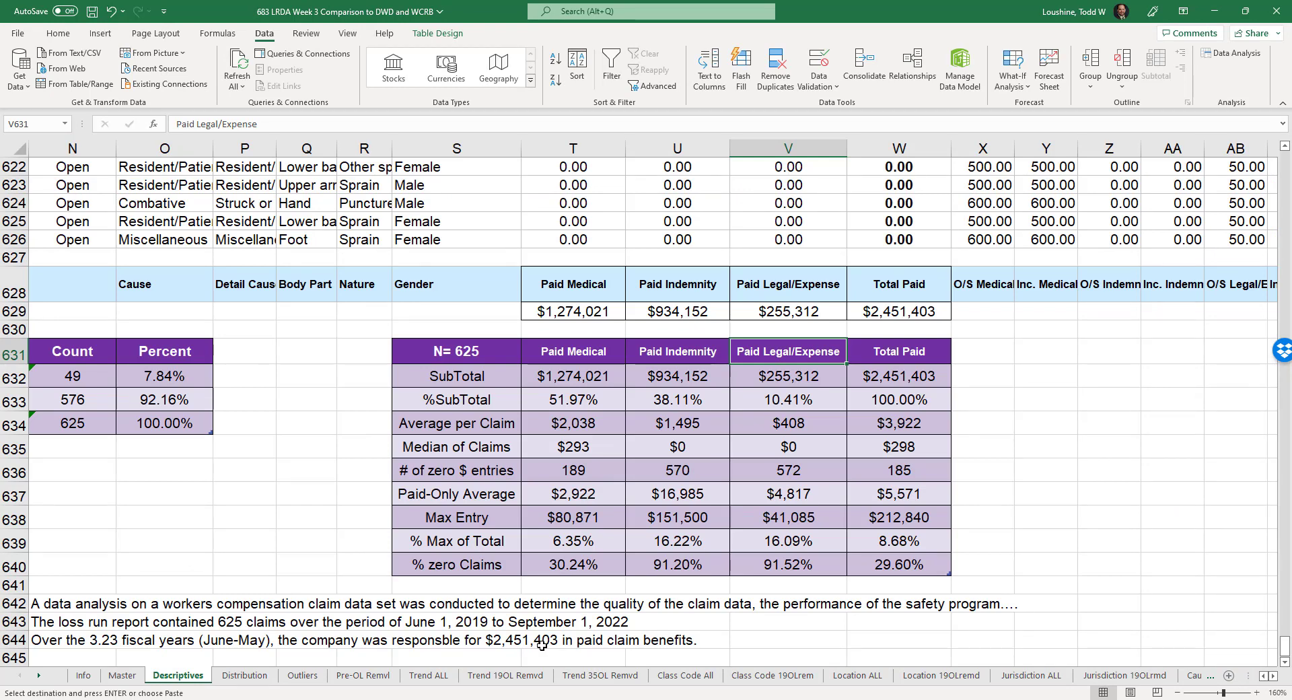
{"action": "left_click", "coordinate": [975, 358]}
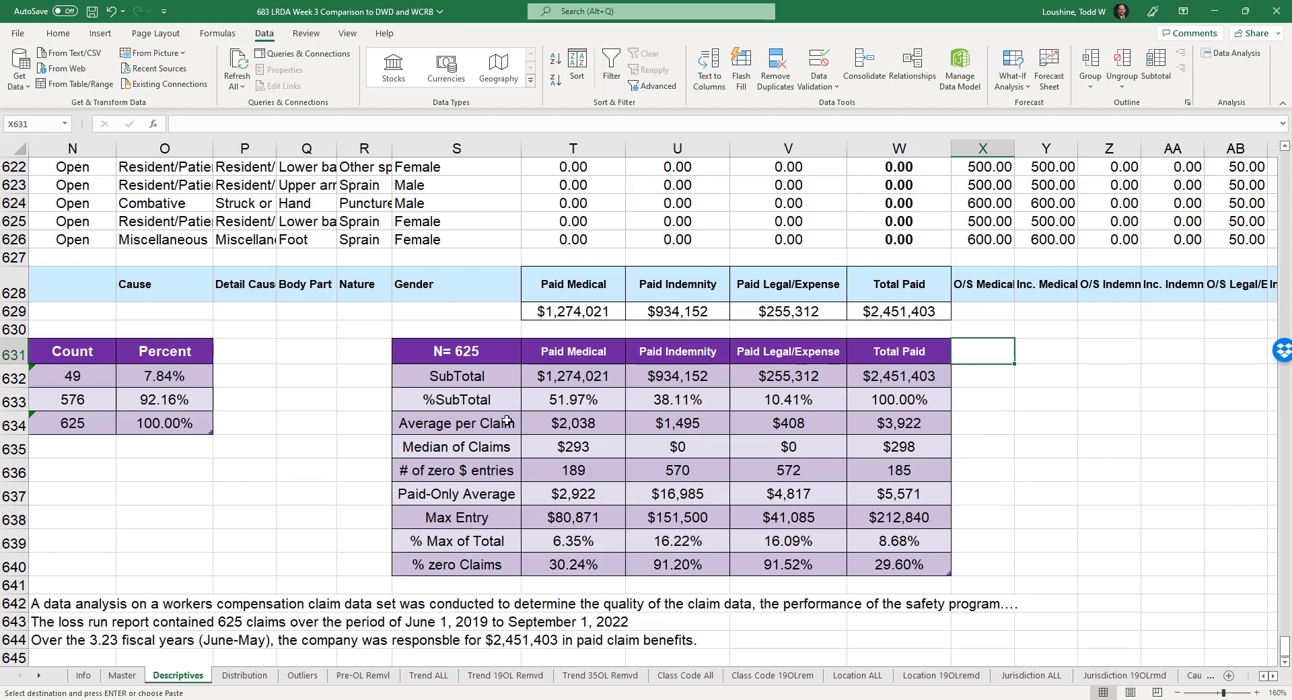
{"action": "left_click", "coordinate": [1182, 495]}
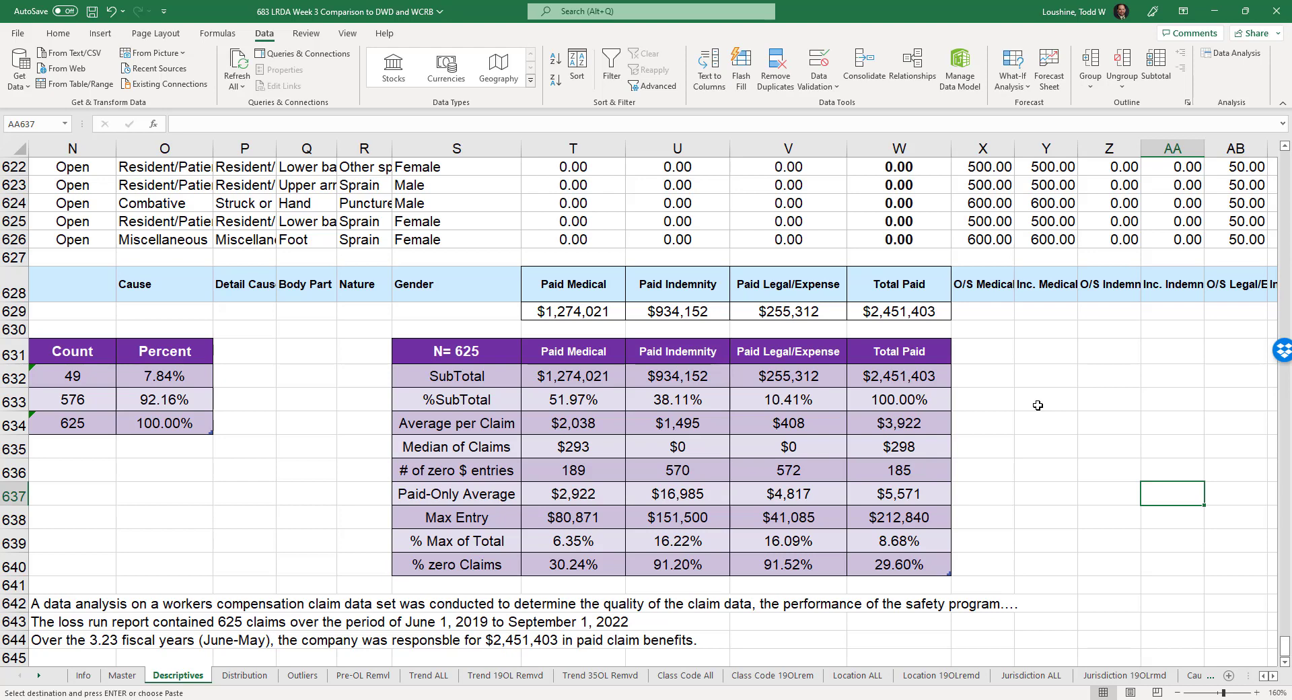
{"action": "left_click", "coordinate": [1010, 400]}
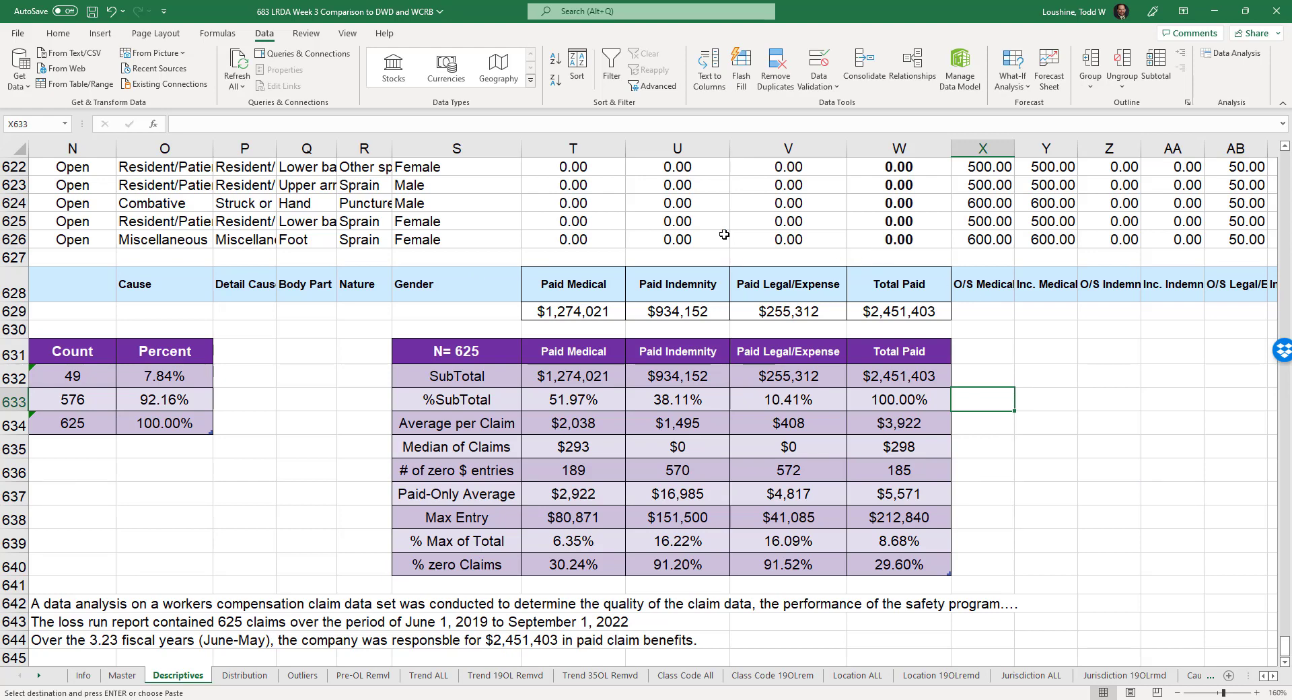
{"action": "scroll", "coordinate": [683, 295], "scroll_direction": "down", "scroll_amount": 1}
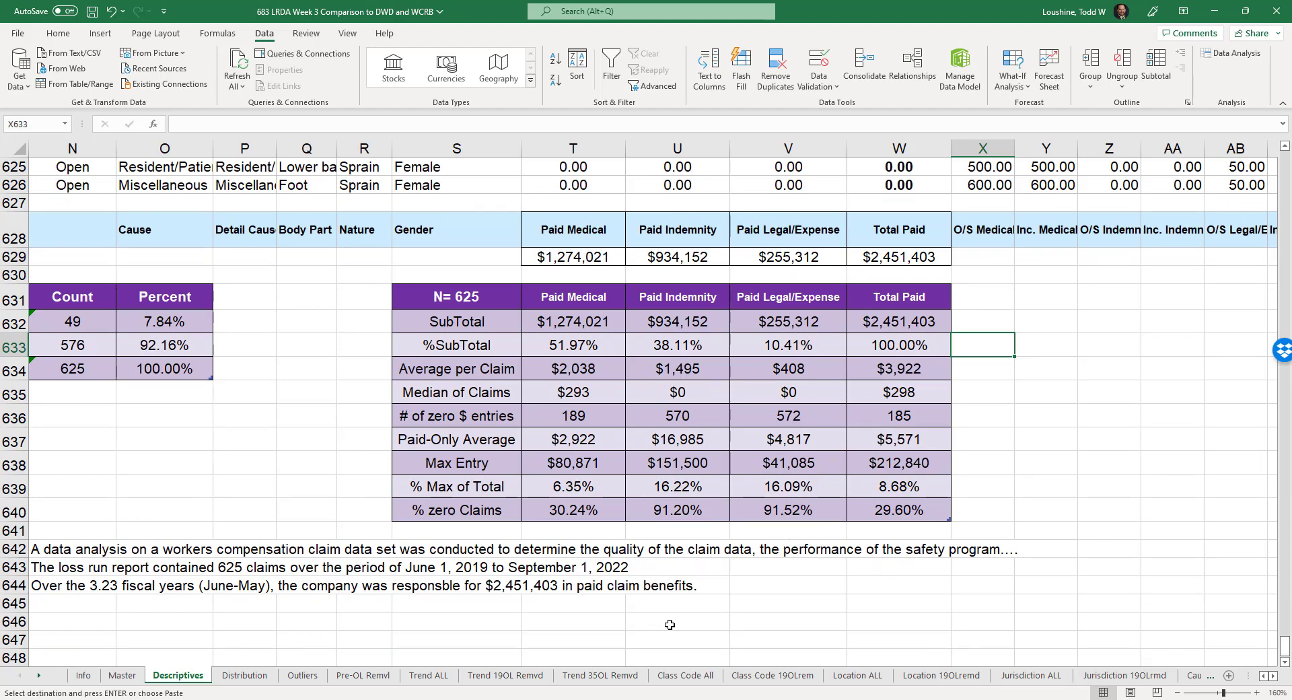
Step: Examine the claim distribution chart on the Distribution sheet and compare it with the summary tables and chart on the Outliers sheet
{"action": "left_click", "coordinate": [244, 675]}
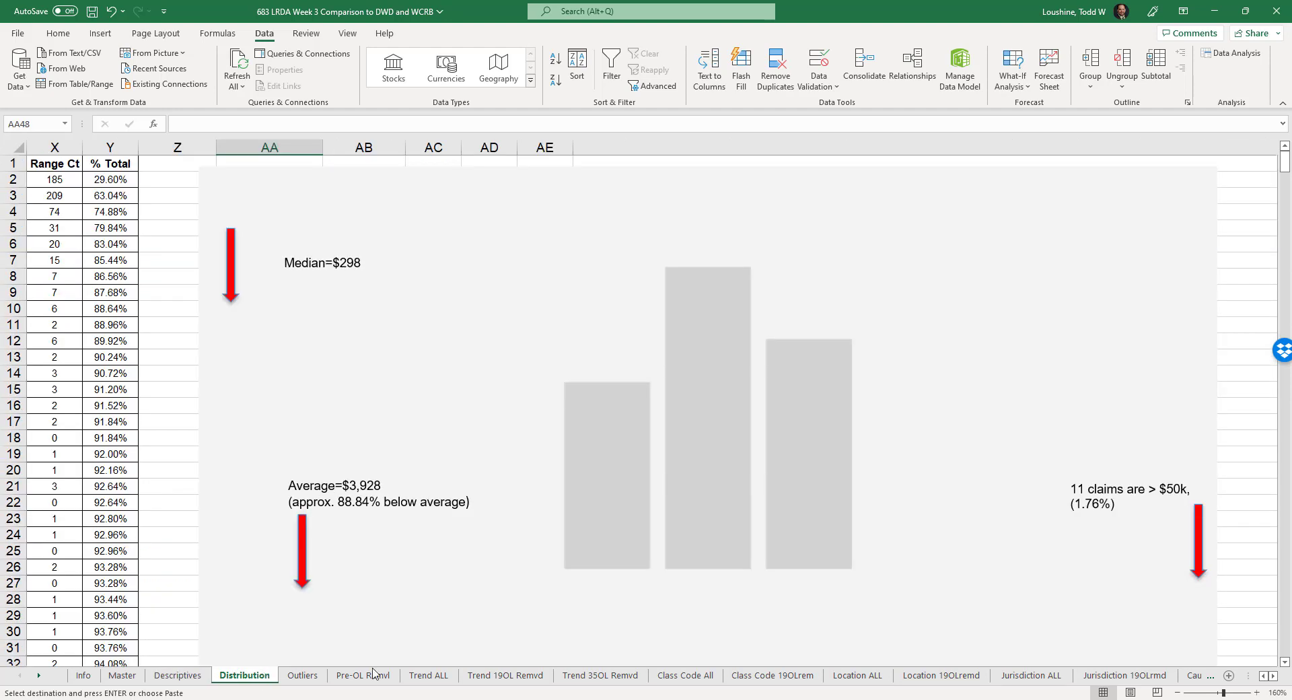
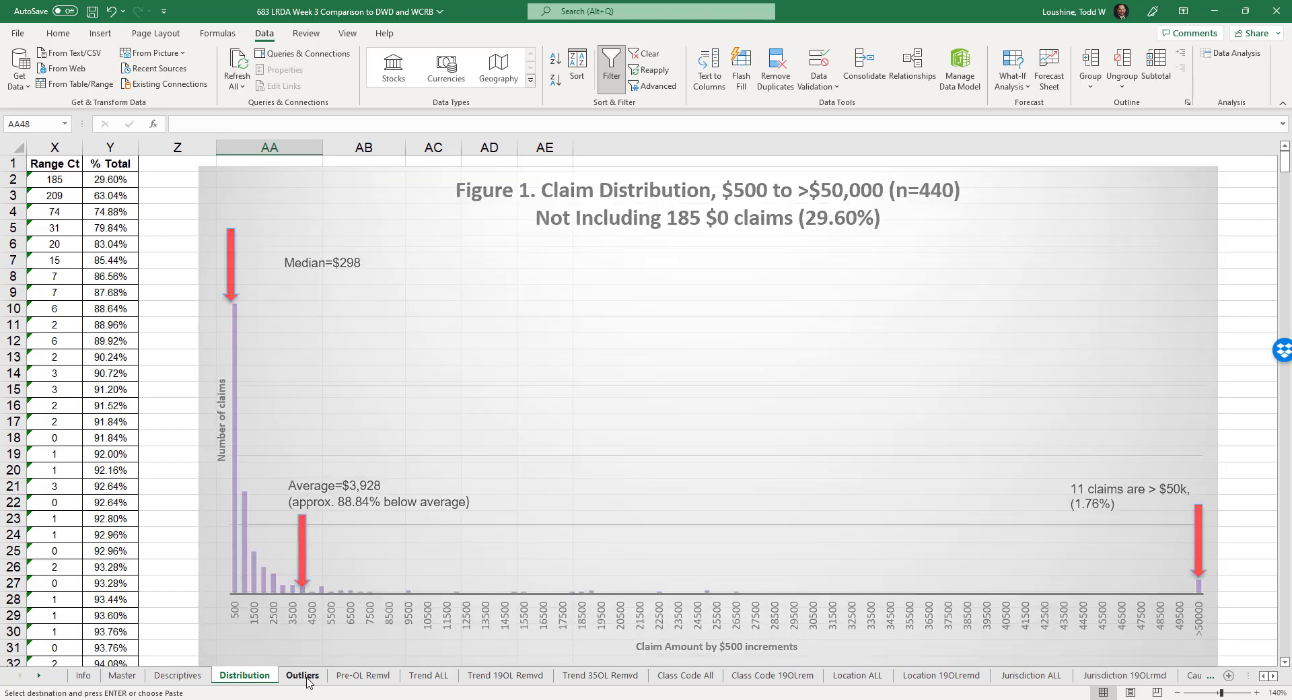
{"action": "left_click", "coordinate": [302, 677]}
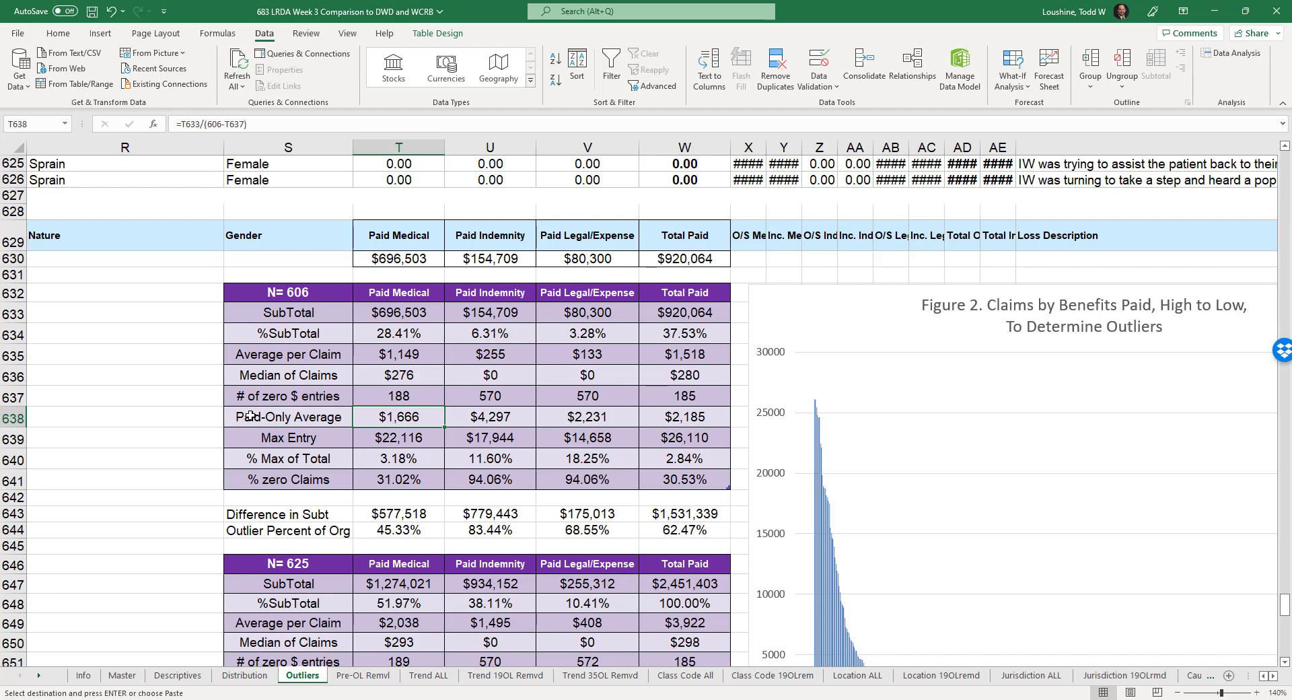
{"action": "scroll", "coordinate": [312, 361], "scroll_direction": "down", "scroll_amount": 2}
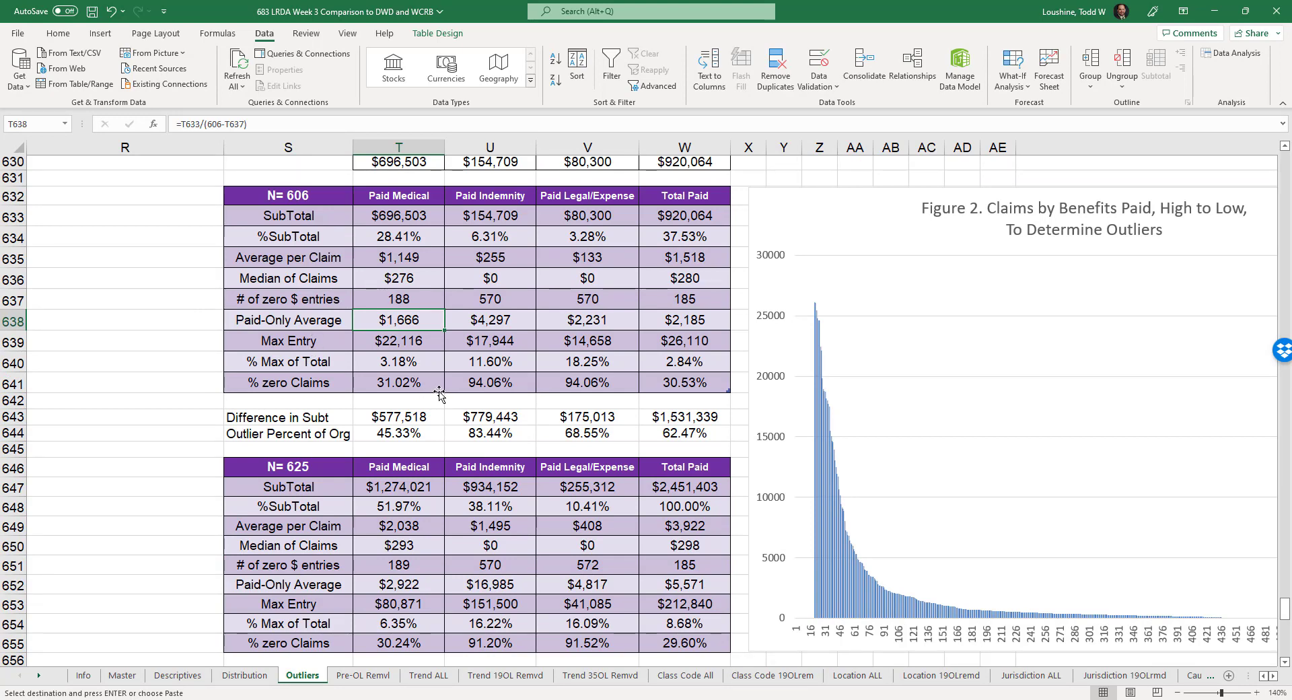
{"action": "scroll", "coordinate": [438, 394], "scroll_direction": "down", "scroll_amount": 1}
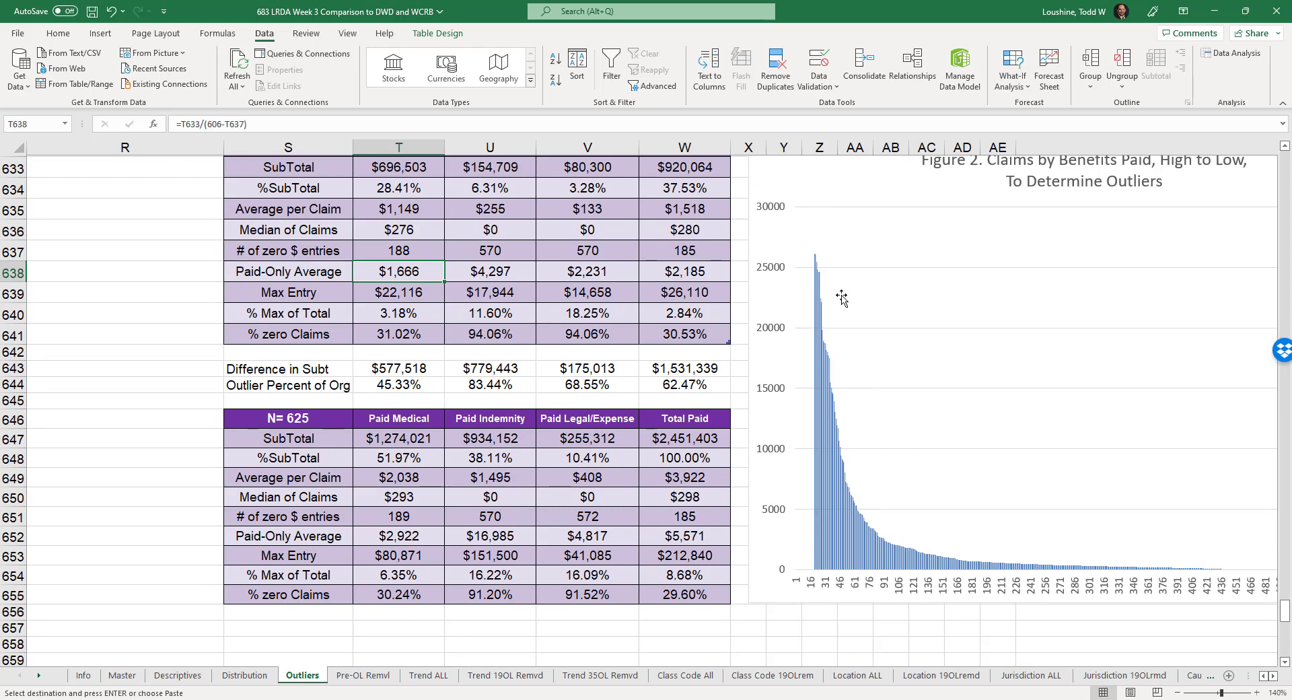
{"action": "key", "text": "ctrl+Page_Up"}
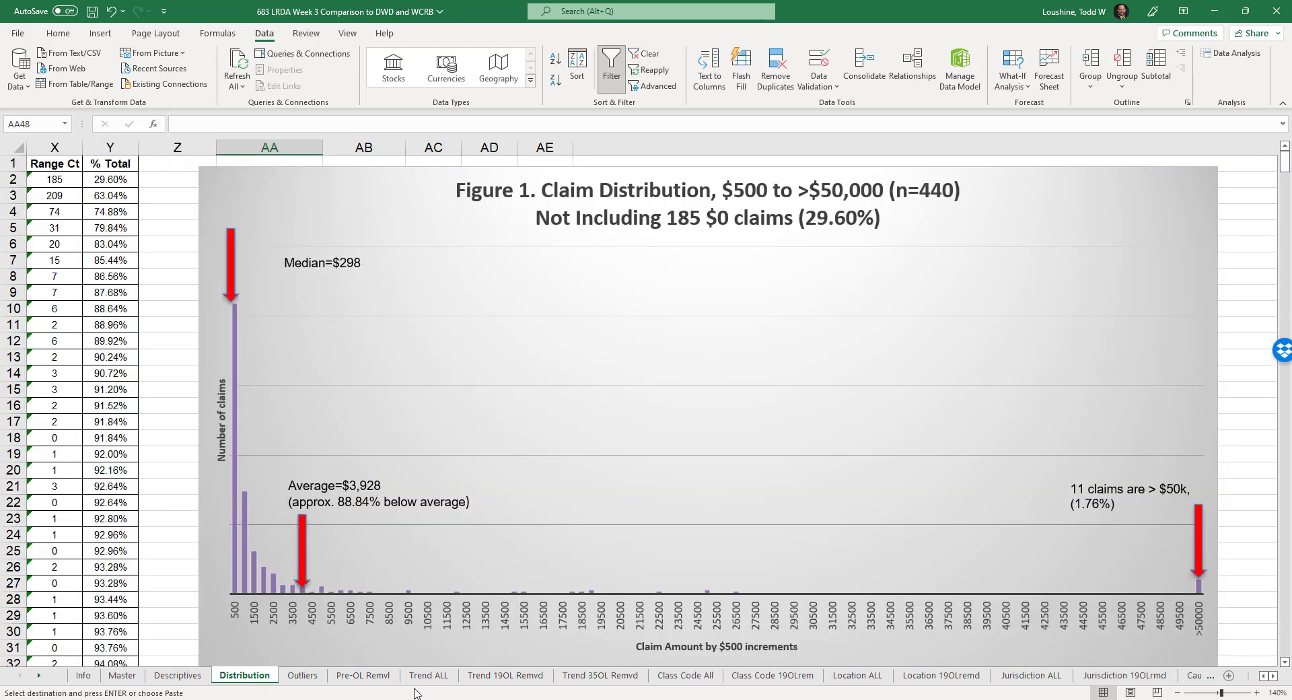
{"action": "left_click", "coordinate": [303, 676]}
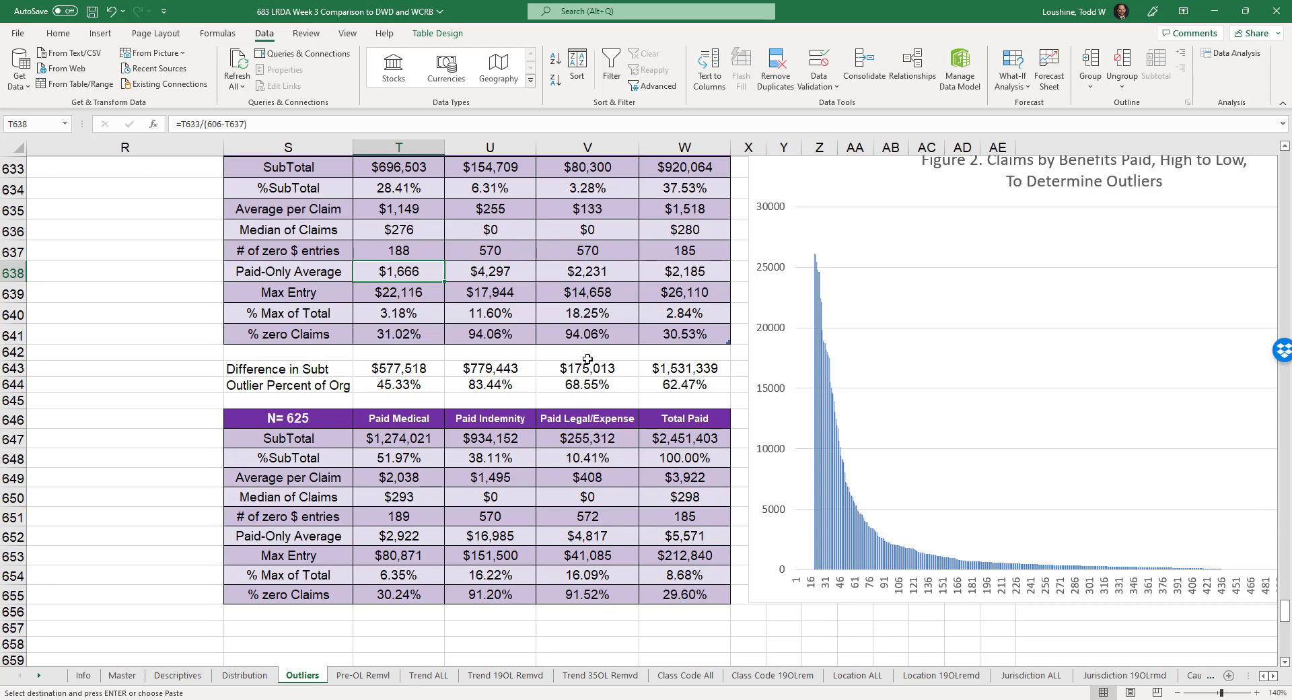
{"action": "scroll", "coordinate": [591, 496], "scroll_direction": "down", "scroll_amount": 1}
{"action": "scroll", "coordinate": [591, 496], "scroll_direction": "up", "scroll_amount": 2}
Step: Examine the fiscal-year totals and the claim count, benefits paid and average paid trend charts on the Trend ALL sheet
{"action": "left_click", "coordinate": [385, 679]}
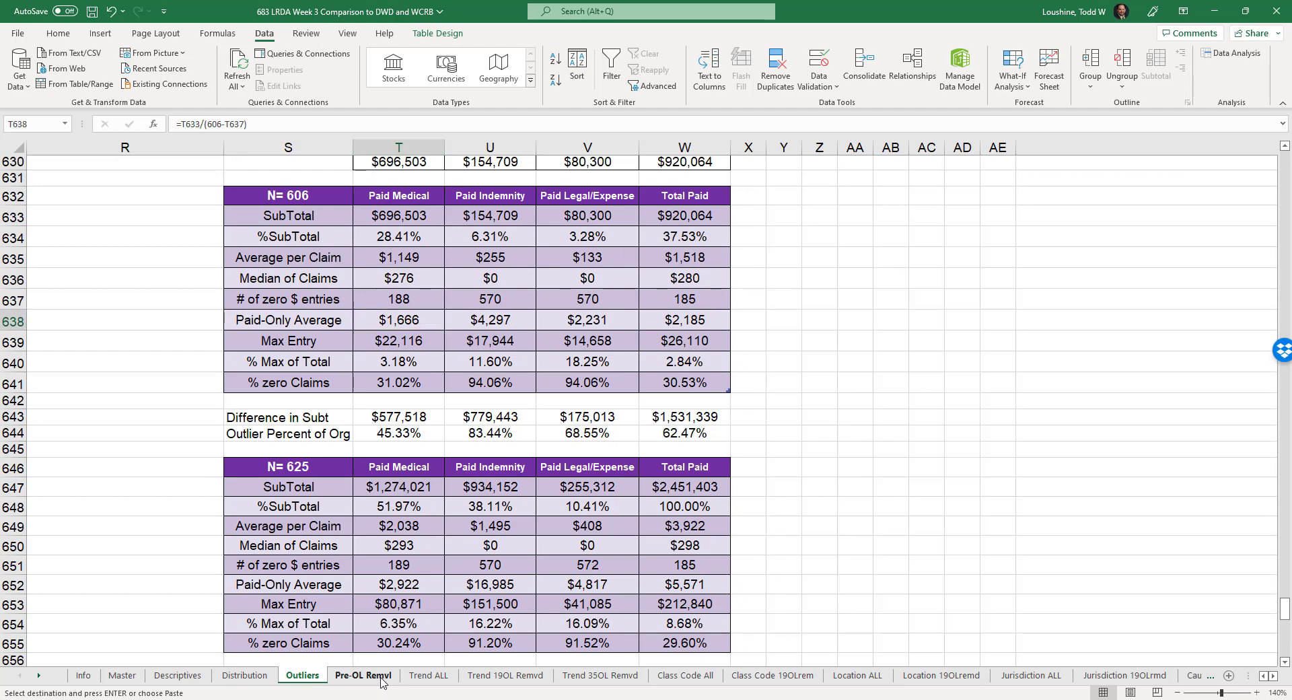
{"action": "left_click", "coordinate": [428, 676]}
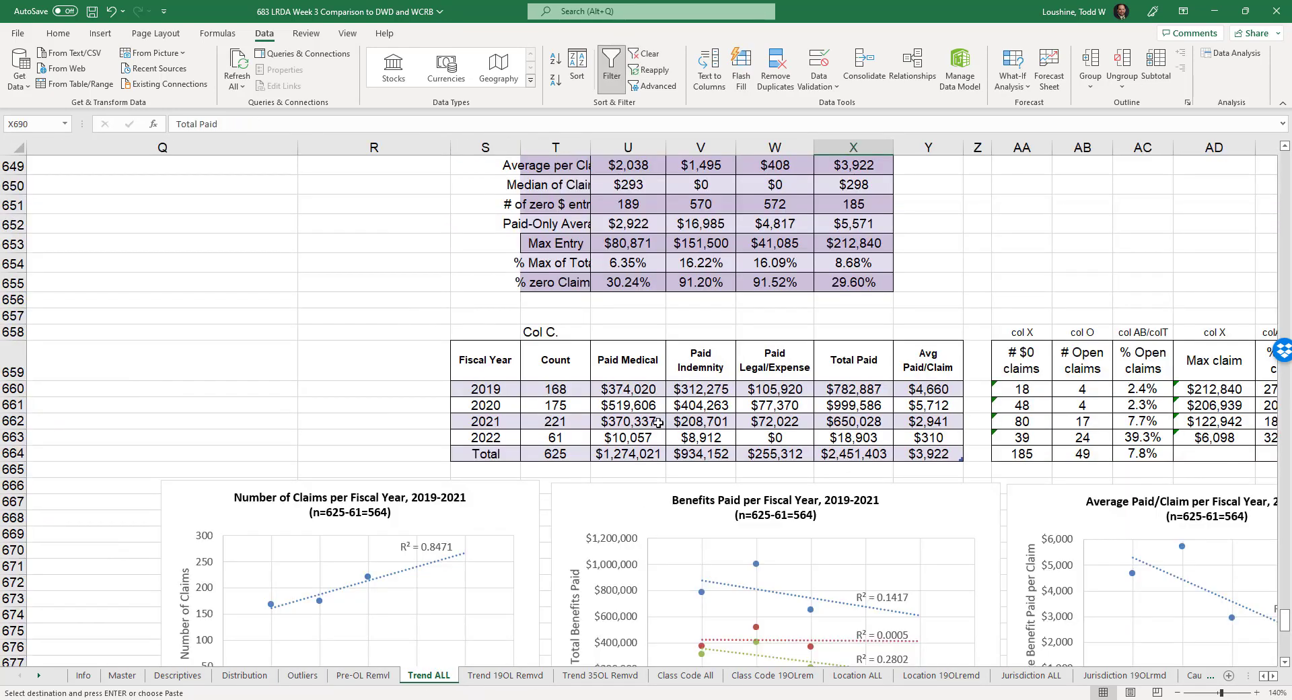
{"action": "scroll", "coordinate": [684, 377], "scroll_direction": "down", "scroll_amount": 4}
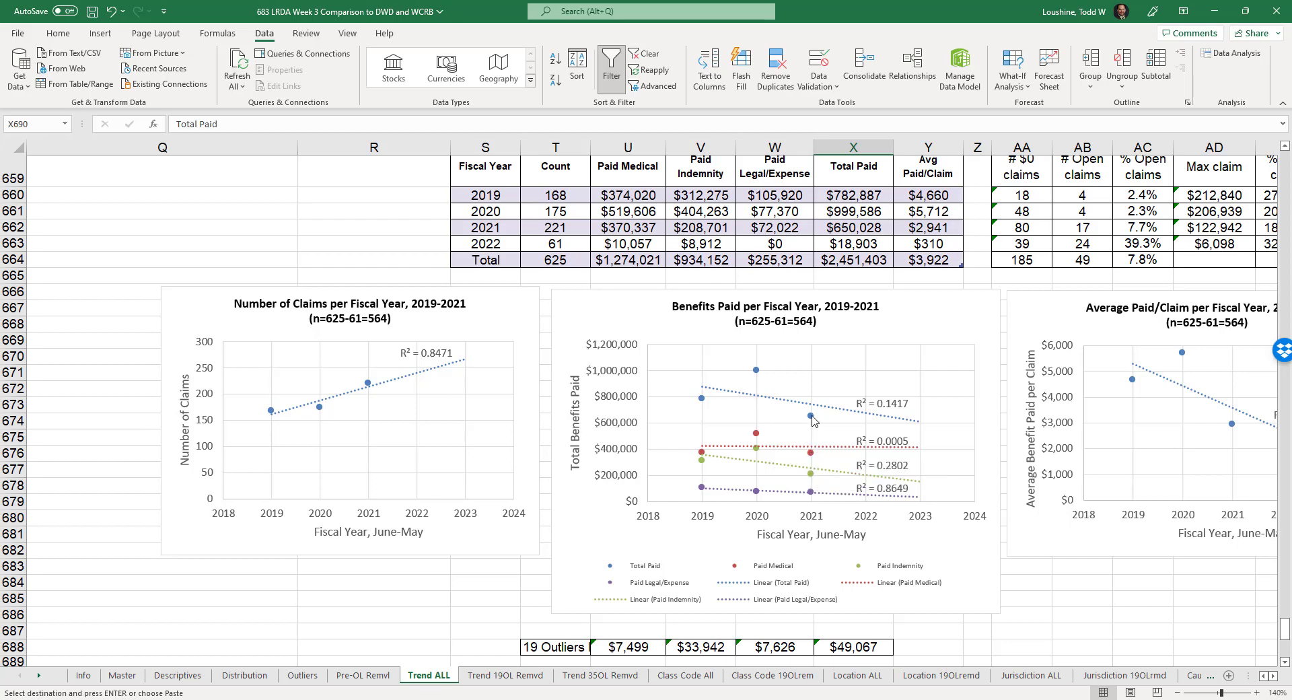
{"action": "mouse_move", "coordinate": [813, 418]}
Step: Compare the fiscal-year trend charts with and without the 19 outliers on the Trend 19OL Remvd sheet, and save the workbook
{"action": "left_click", "coordinate": [511, 685]}
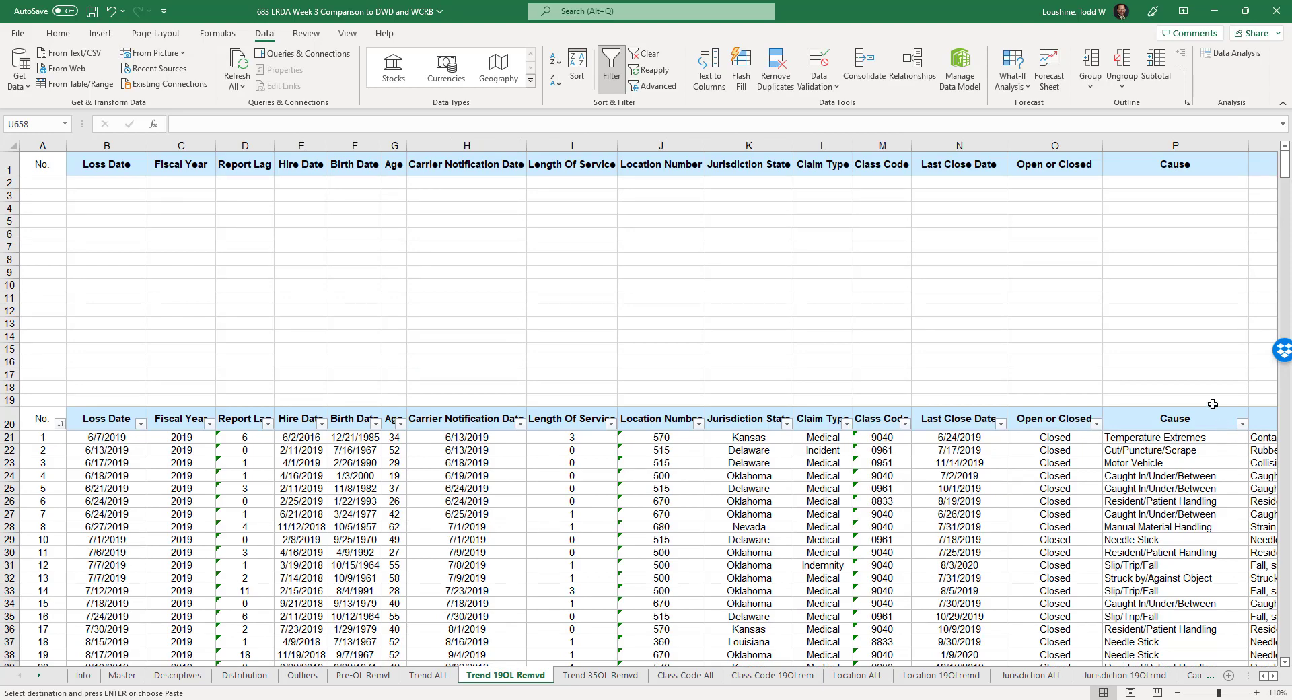
{"action": "left_click_drag", "start_coordinate": [1284, 168], "coordinate": [1282, 579]}
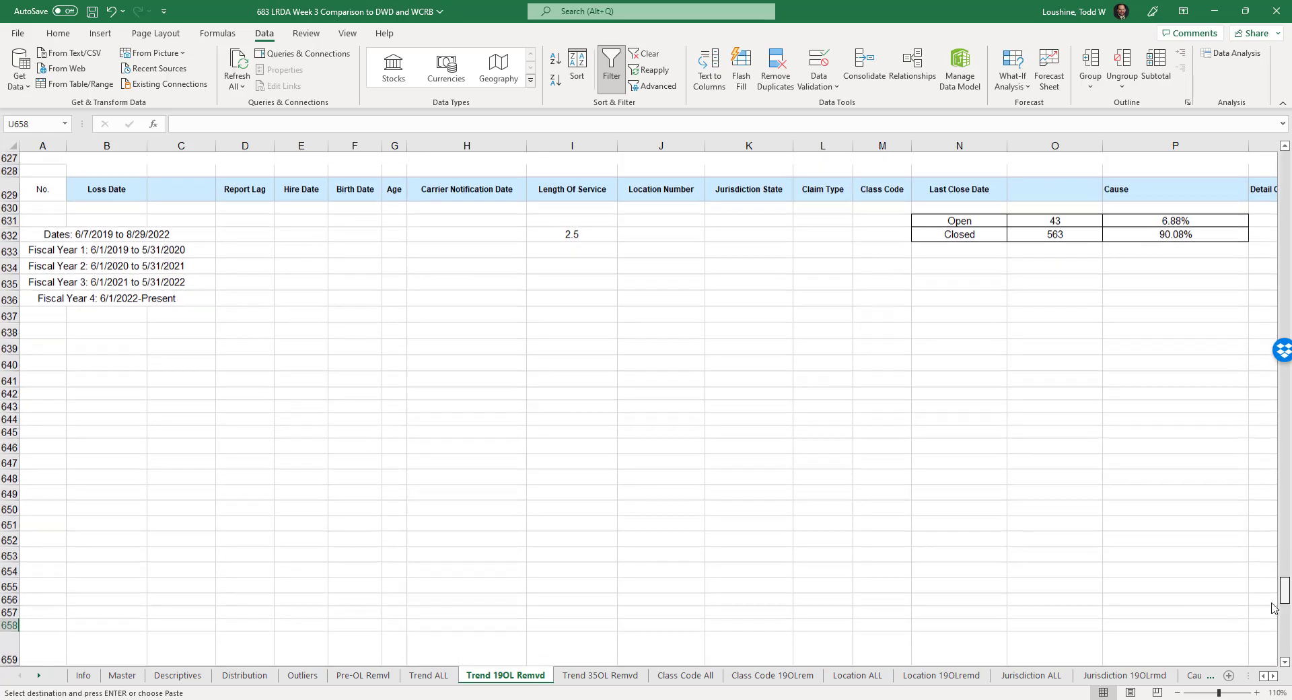
{"action": "left_click", "coordinate": [1272, 676]}
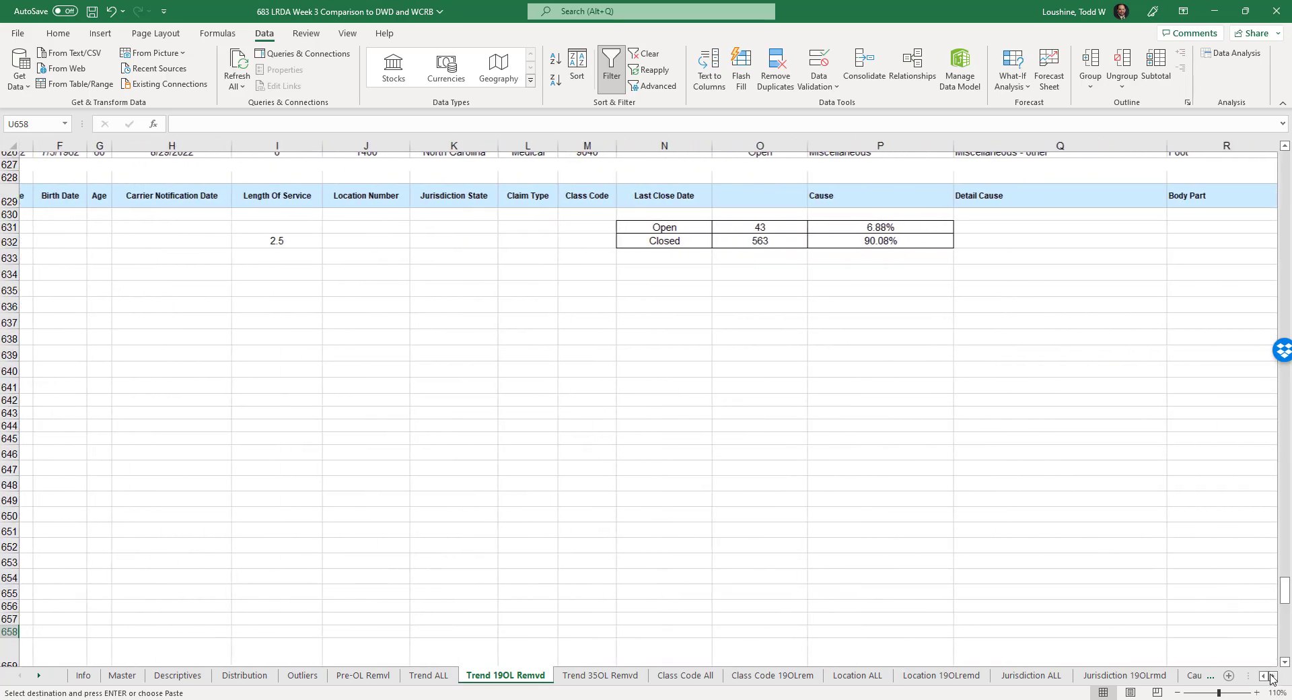
{"action": "left_click", "coordinate": [1272, 676]}
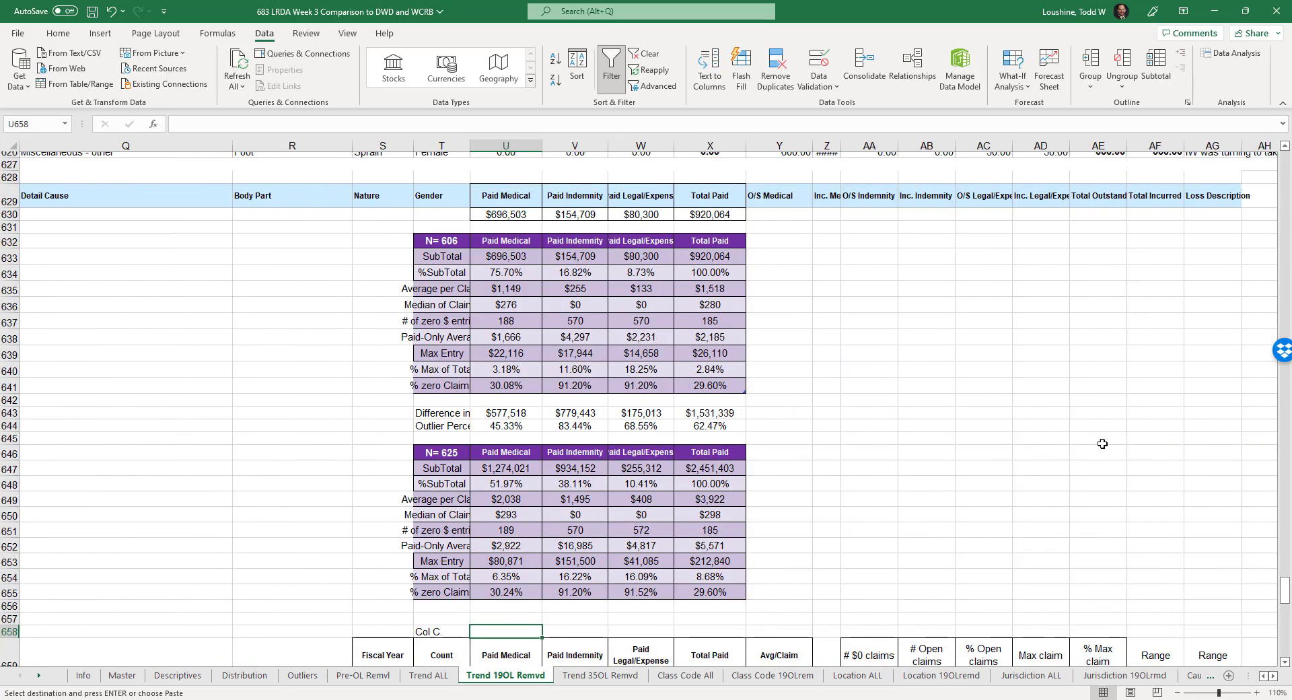
{"action": "scroll", "coordinate": [1090, 435], "scroll_direction": "down", "scroll_amount": 2}
{"action": "scroll", "coordinate": [1090, 435], "scroll_direction": "down", "scroll_amount": 12}
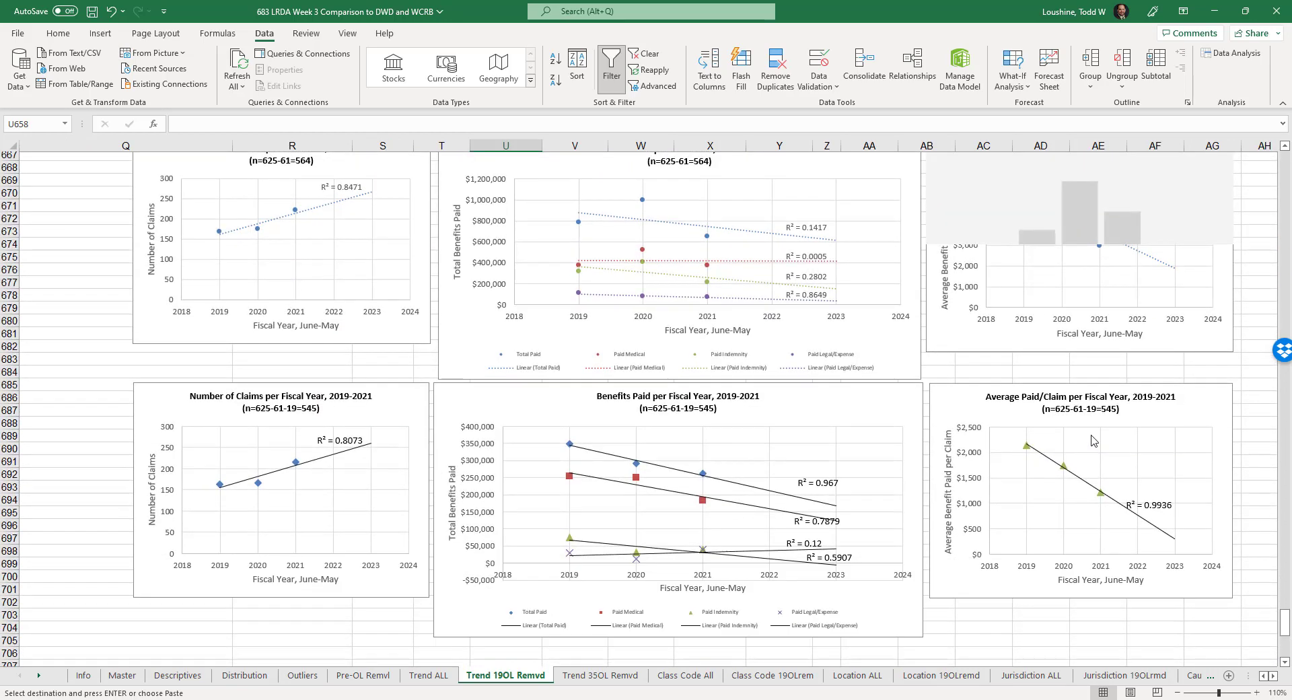
{"action": "left_click", "coordinate": [1285, 146]}
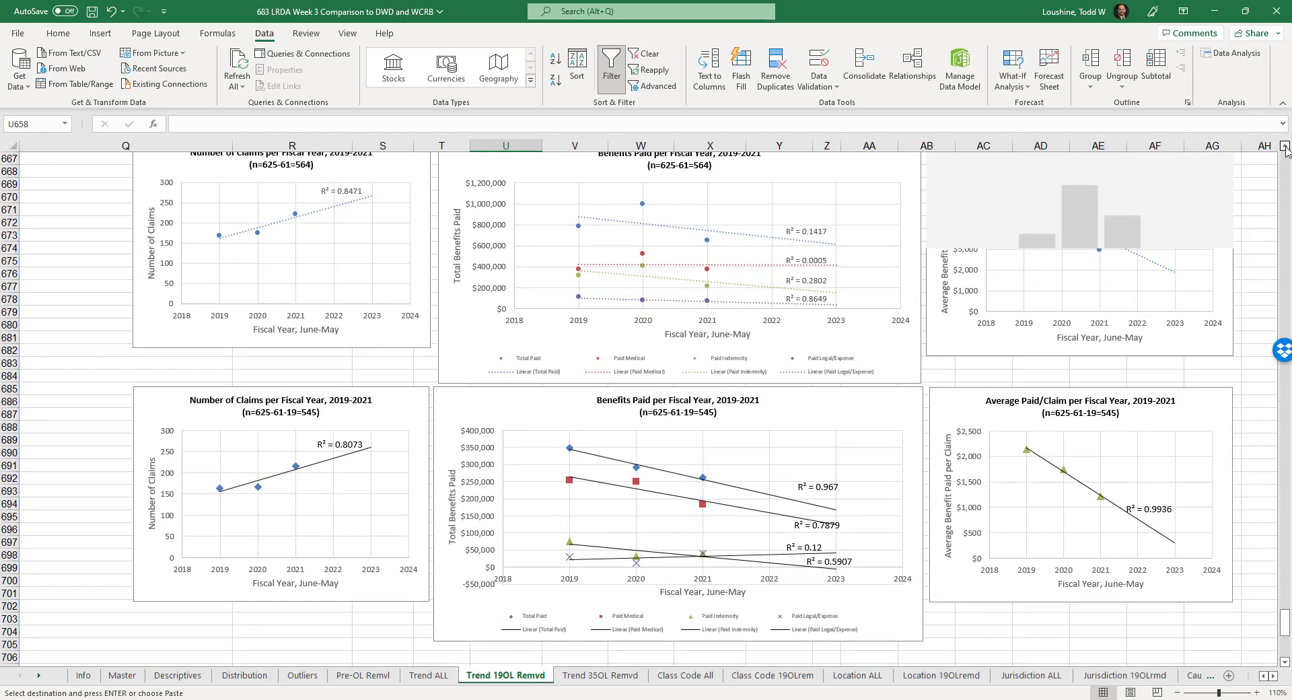
{"action": "left_click", "coordinate": [93, 11]}
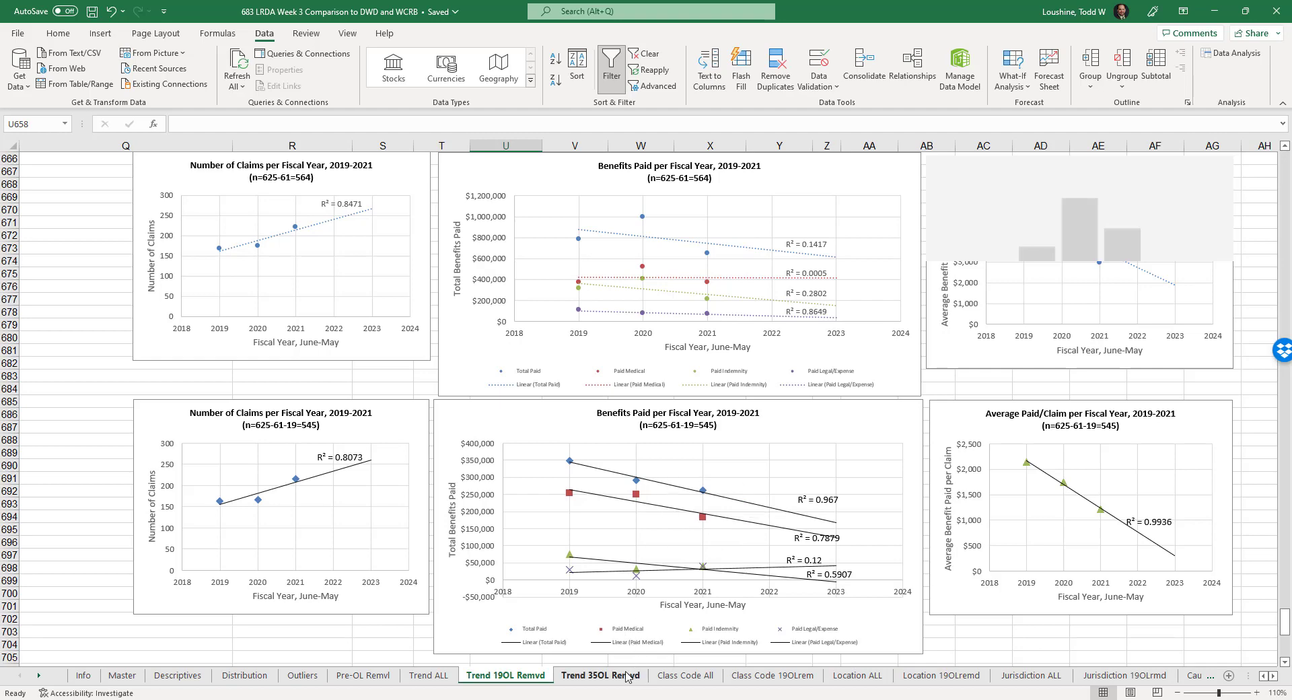
Step: Examine the class code priority table on the Class Code All sheet, highlighting codes 9040 and 8833, and compare it with the Class Code 19OLrem sheet
{"action": "left_click", "coordinate": [705, 680]}
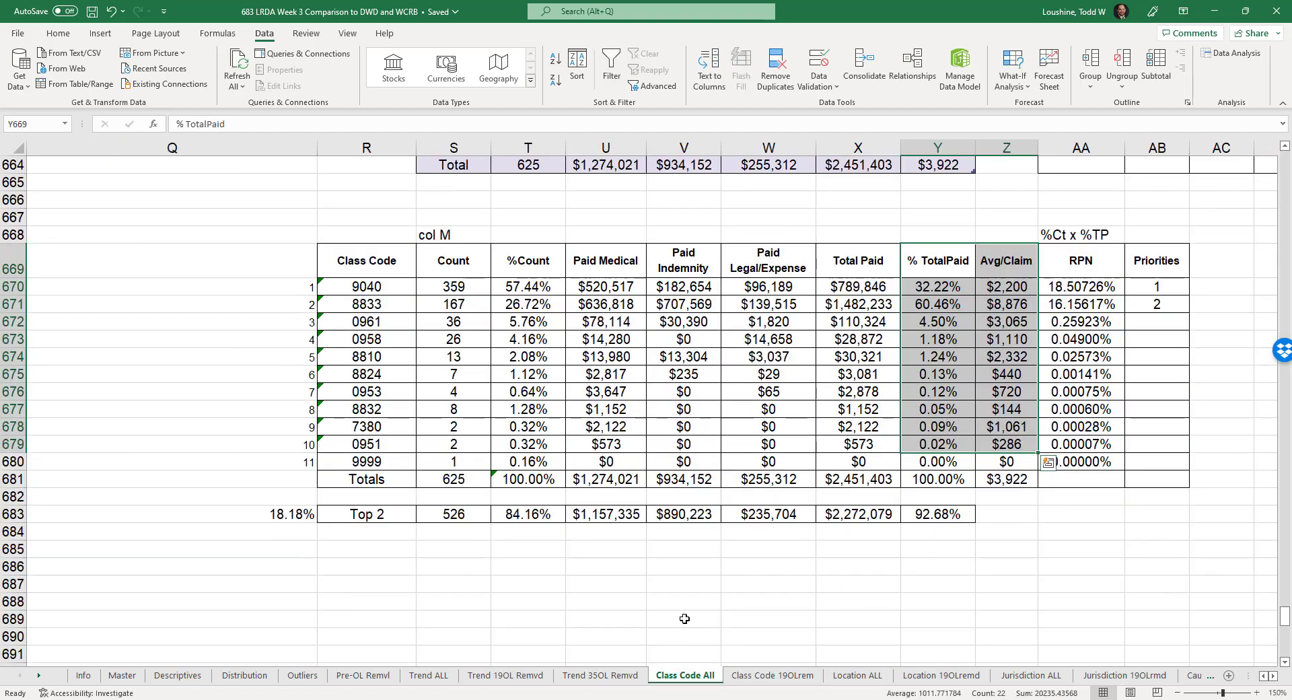
{"action": "left_click", "coordinate": [694, 598]}
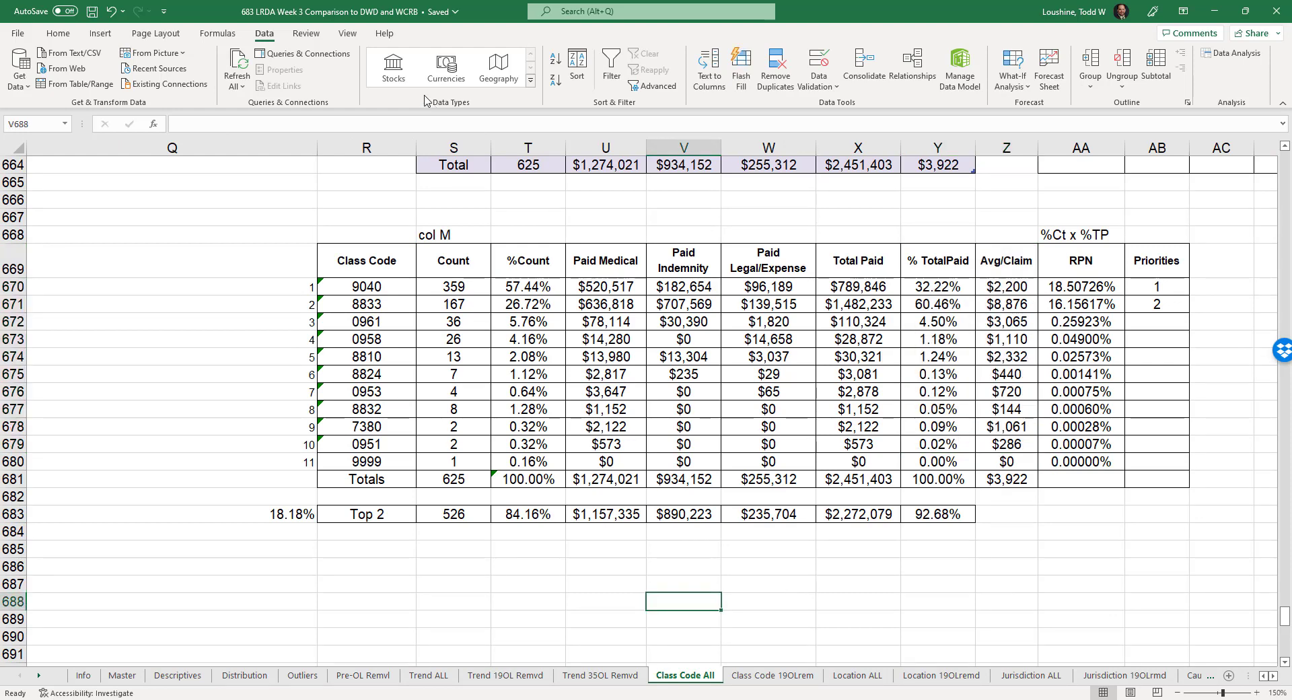
{"action": "left_click_drag", "start_coordinate": [392, 284], "coordinate": [408, 305]}
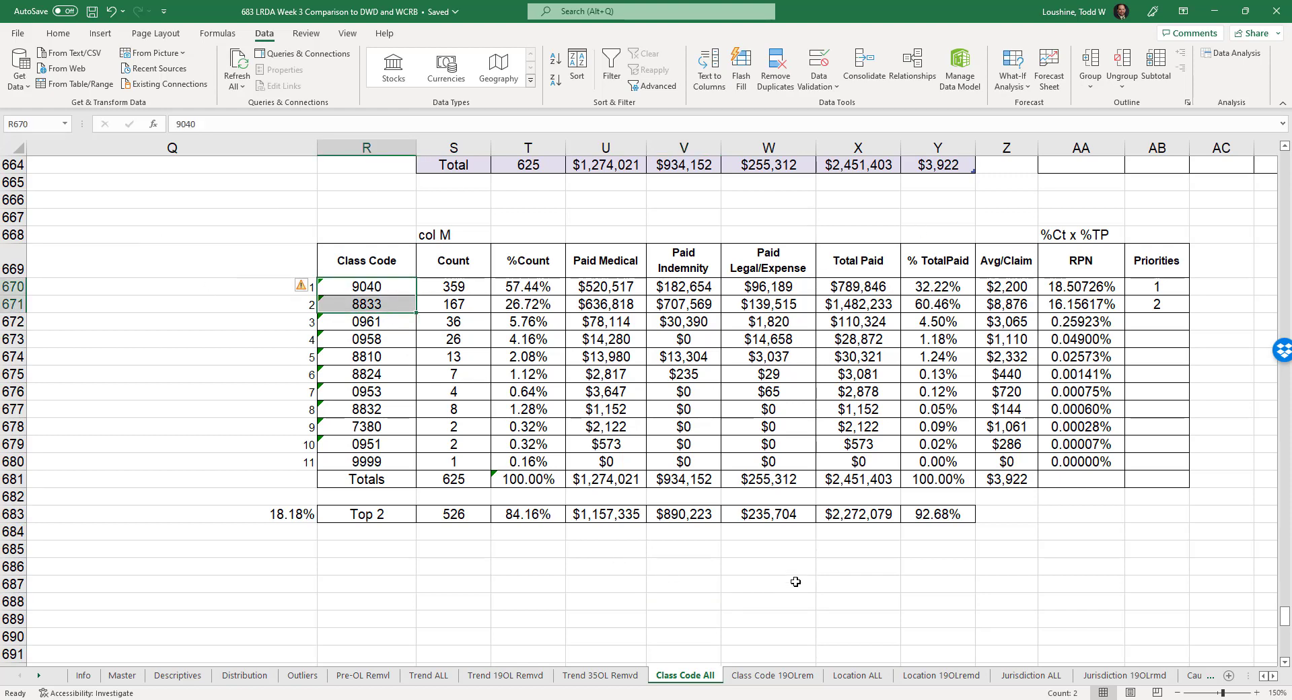
{"action": "left_click", "coordinate": [772, 675]}
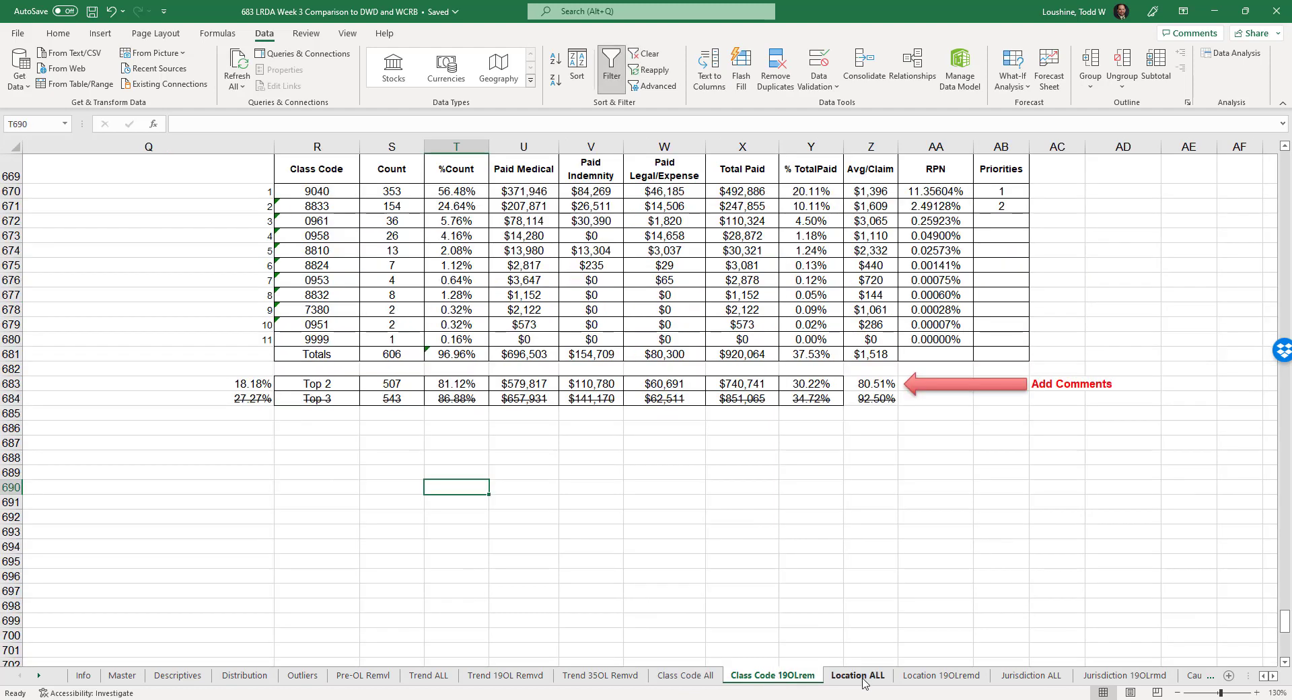
Step: Examine the location table on the Location ALL sheet and check the Top 7 row's count and total-paid percentages
{"action": "left_click", "coordinate": [864, 681]}
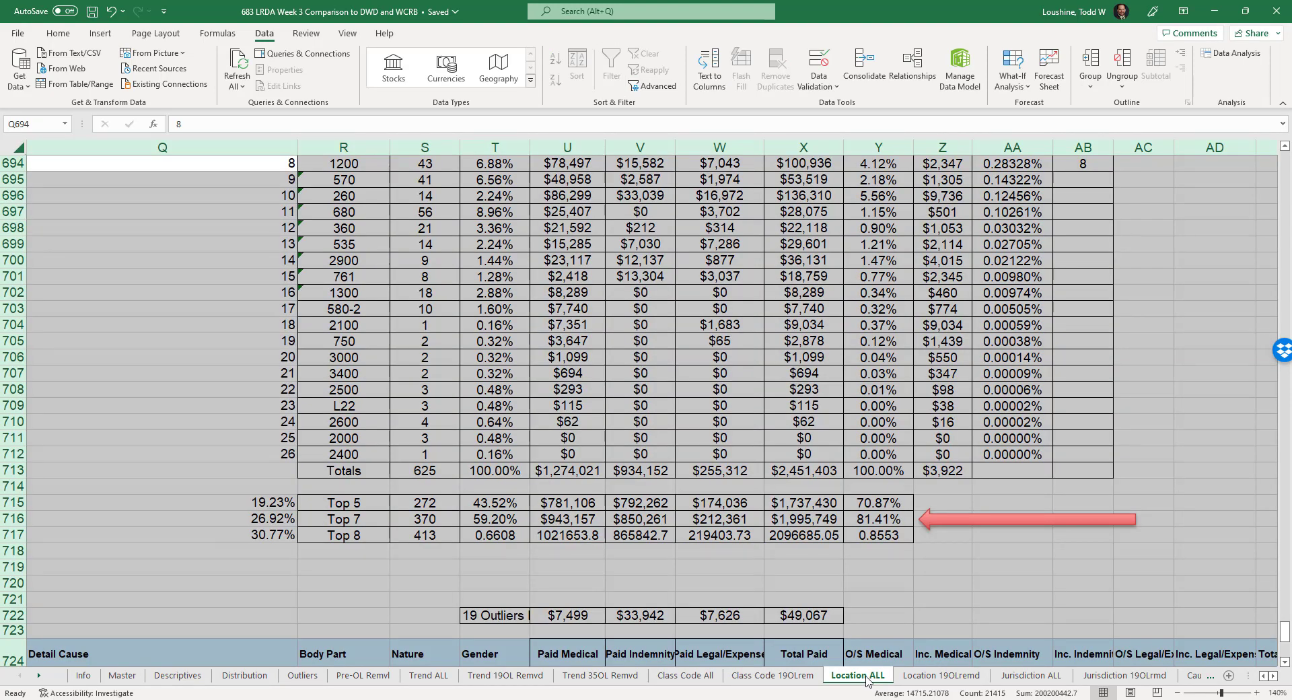
{"action": "left_click", "coordinate": [950, 588]}
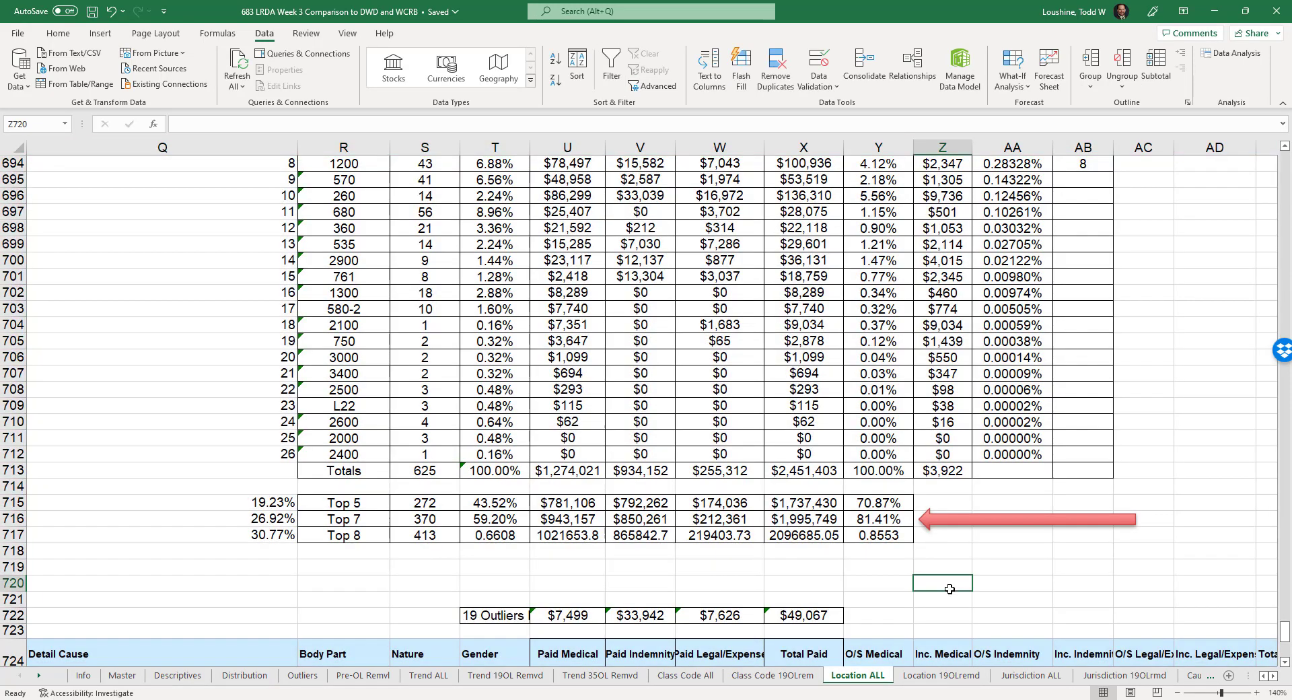
{"action": "scroll", "coordinate": [950, 589], "scroll_direction": "up", "scroll_amount": 3}
{"action": "scroll", "coordinate": [448, 609], "scroll_direction": "down", "scroll_amount": 2}
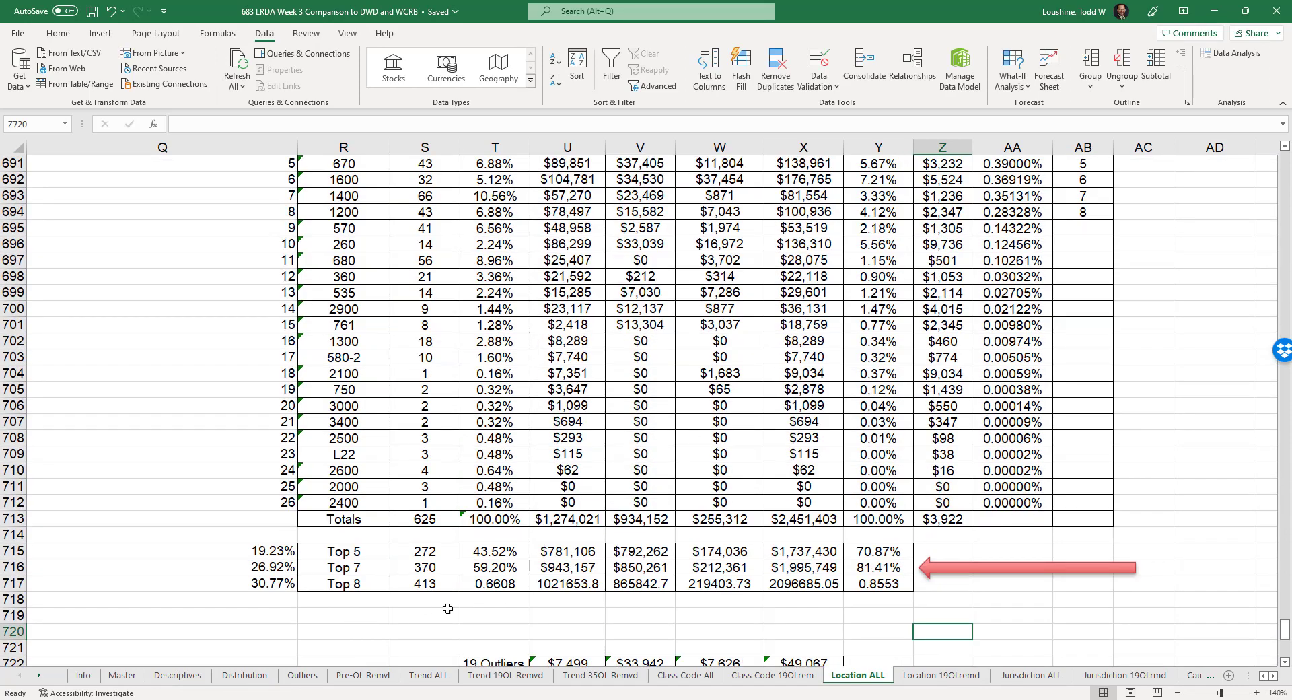
{"action": "scroll", "coordinate": [530, 588], "scroll_direction": "up", "scroll_amount": 3}
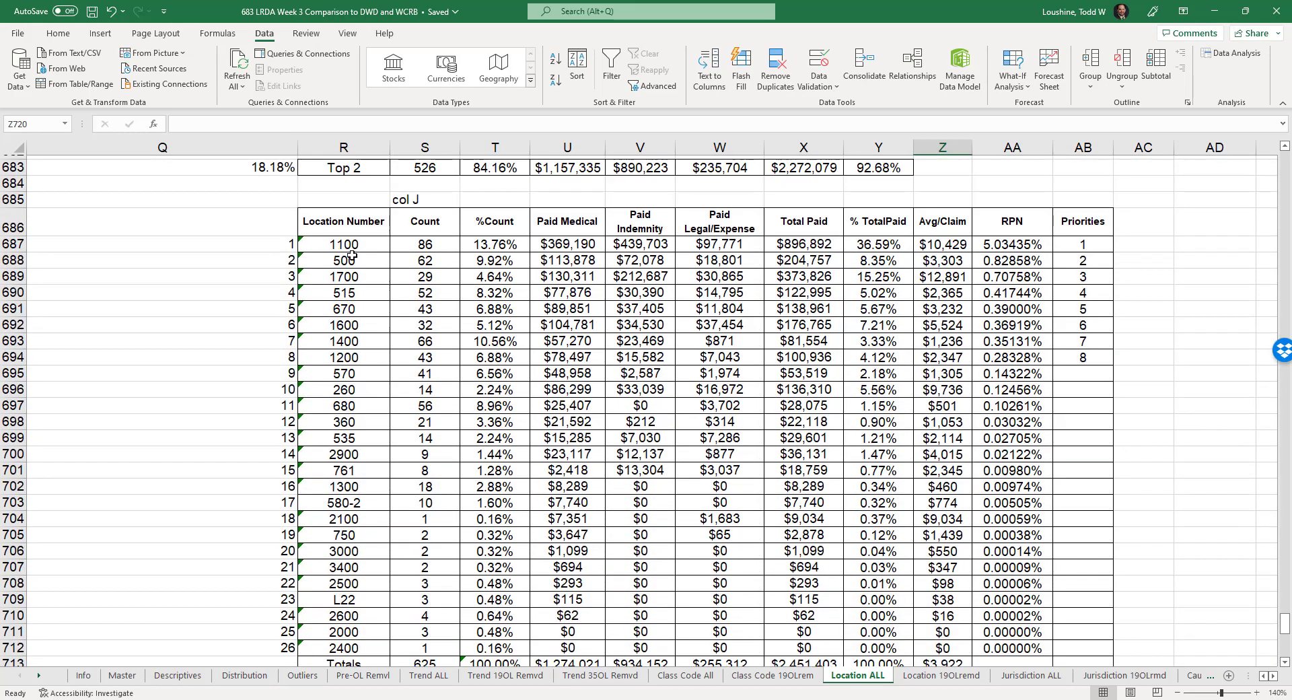
{"action": "scroll", "coordinate": [901, 482], "scroll_direction": "down", "scroll_amount": 4}
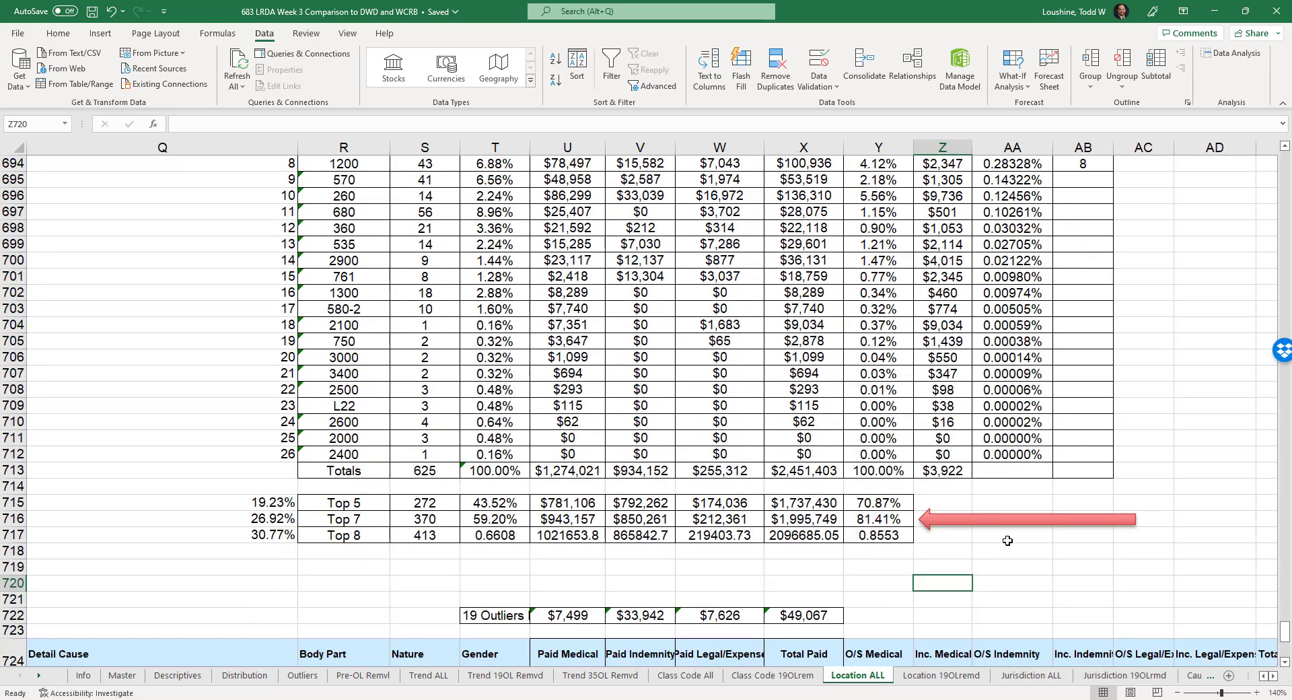
{"action": "left_click", "coordinate": [502, 520]}
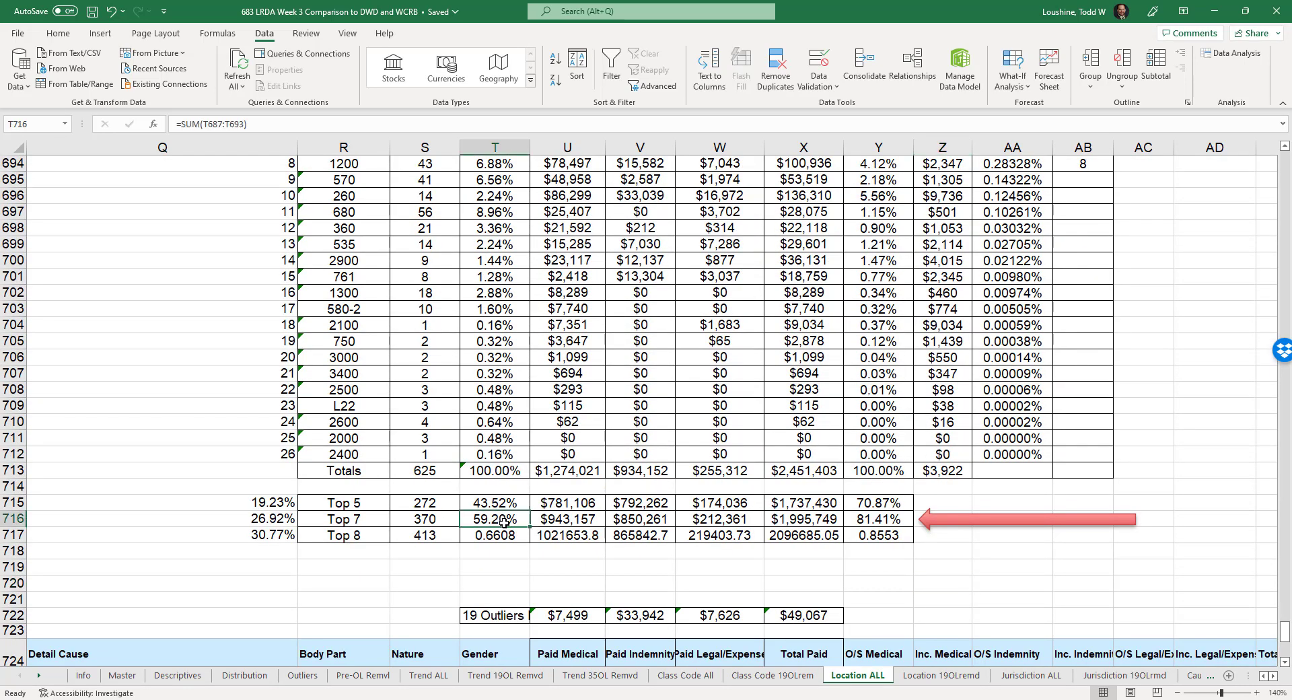
{"action": "scroll", "coordinate": [636, 501], "scroll_direction": "up", "scroll_amount": 1}
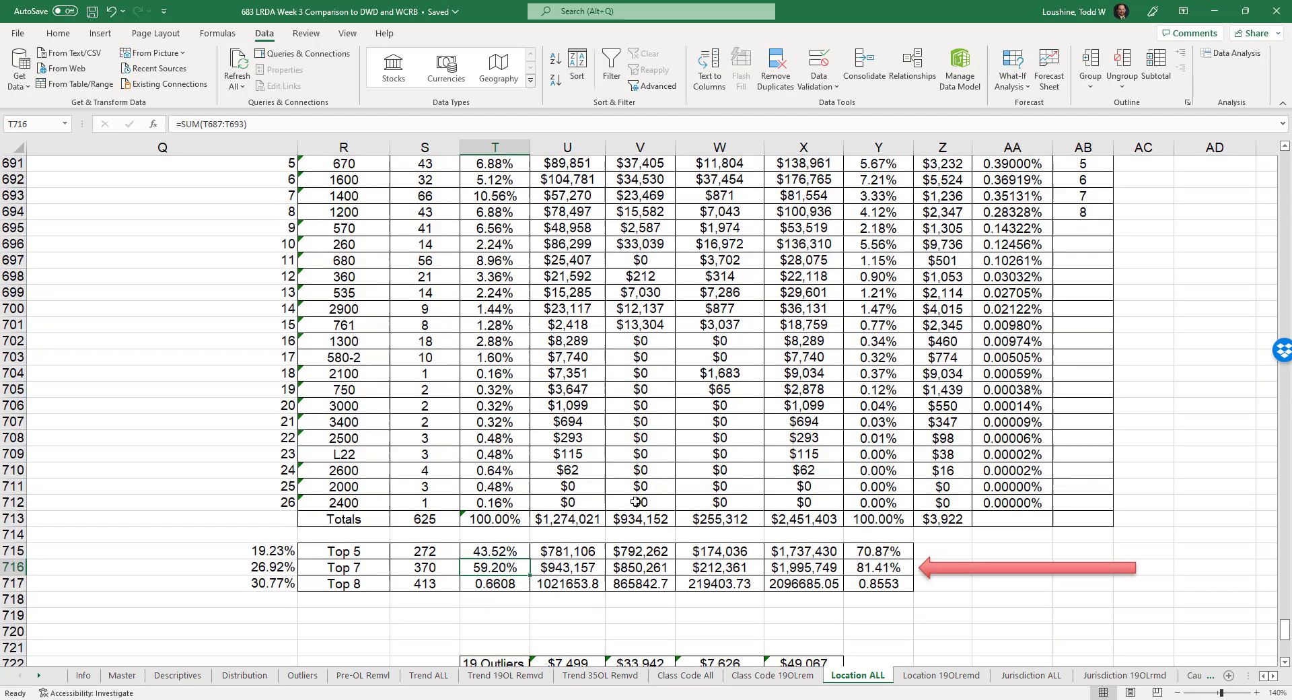
{"action": "left_click", "coordinate": [889, 568]}
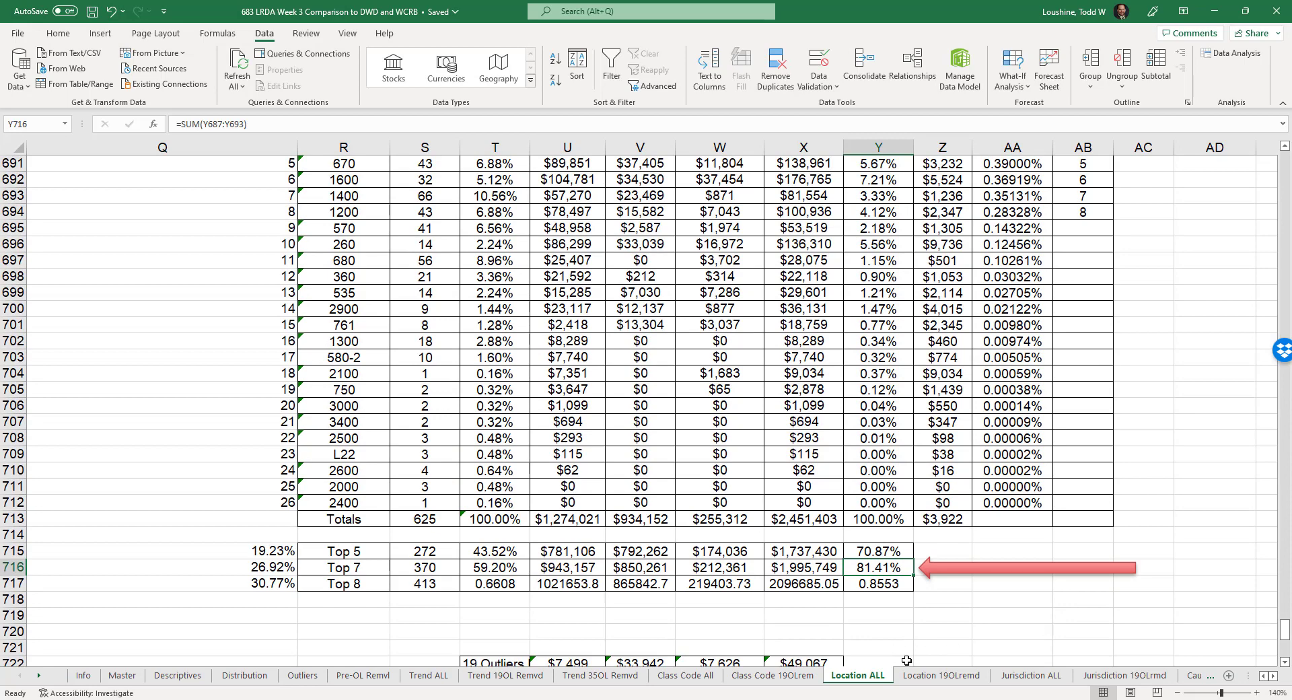
Step: Compare the original and new location priorities and the Top 5, 7 and 8 summary rows on the Location 19OLremd sheet
{"action": "left_click", "coordinate": [941, 675]}
{"action": "scroll", "coordinate": [1155, 575], "scroll_direction": "up", "scroll_amount": 2}
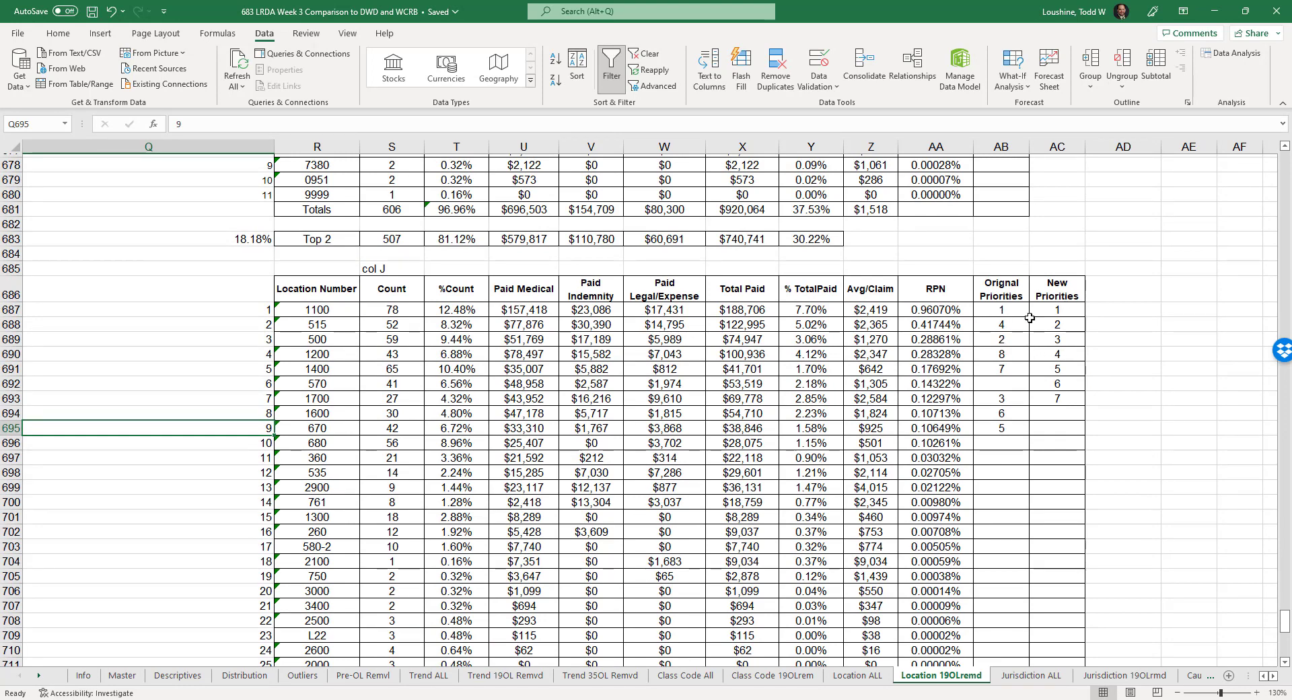
{"action": "scroll", "coordinate": [863, 492], "scroll_direction": "down", "scroll_amount": 2}
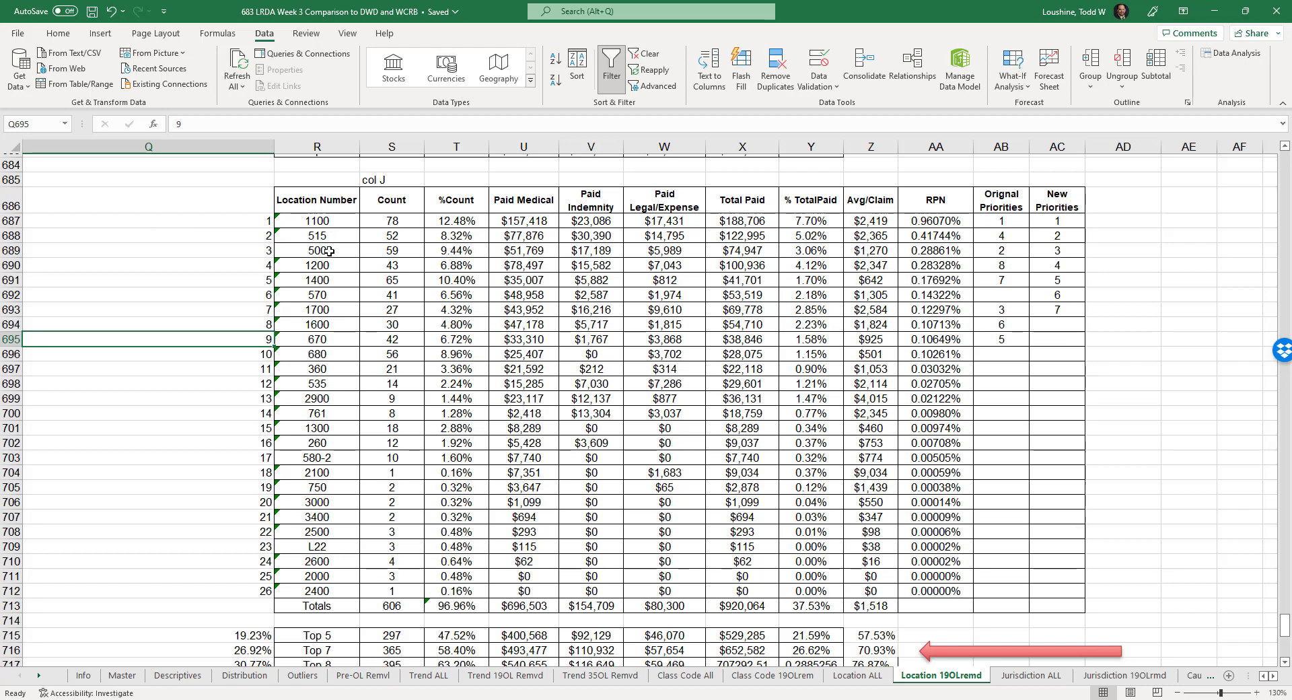
{"action": "scroll", "coordinate": [841, 541], "scroll_direction": "down", "scroll_amount": 2}
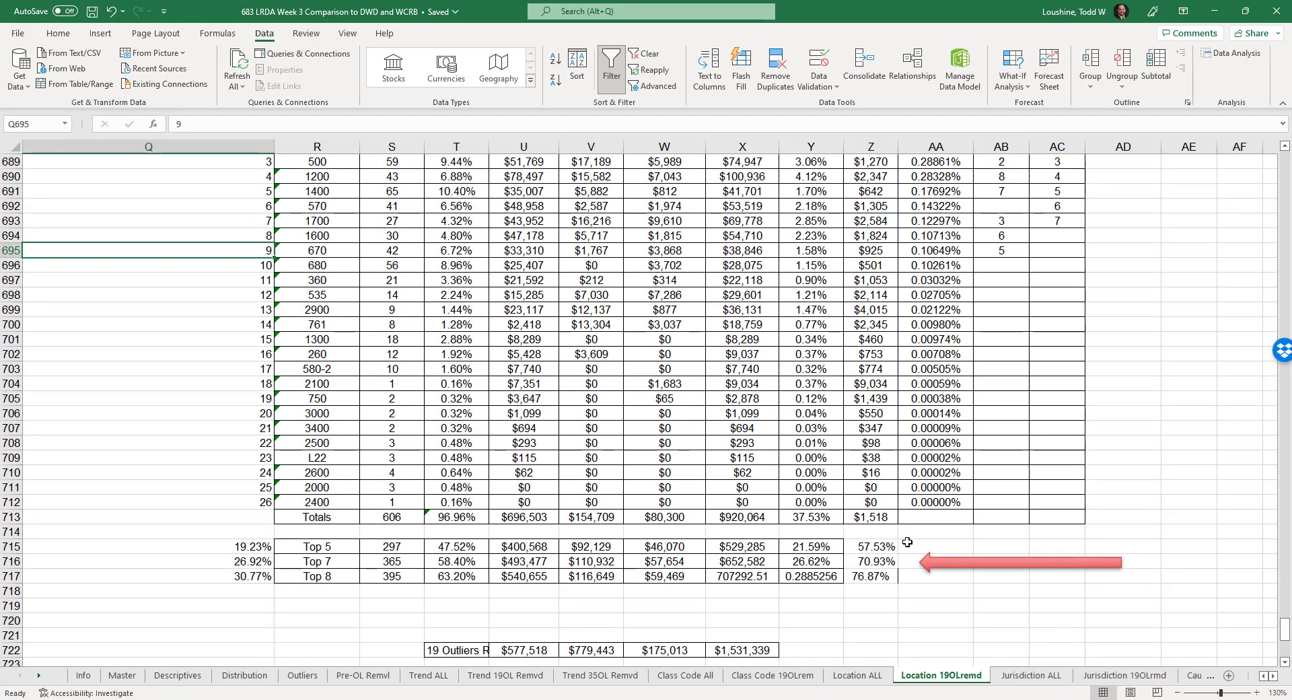
{"action": "scroll", "coordinate": [936, 556], "scroll_direction": "up", "scroll_amount": 2}
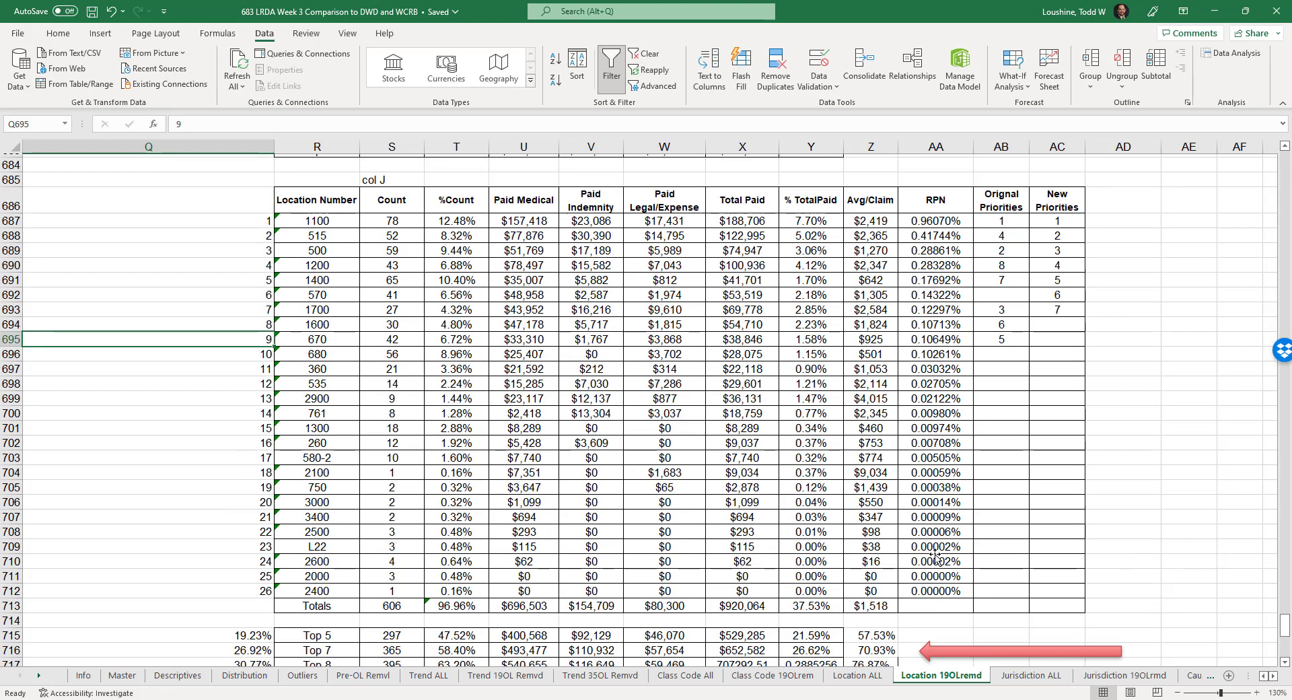
Step: Examine the jurisdiction table on the Jurisdiction ALL sheet and compare its priorities with those on the Jurisdiction 19OLrmd sheet
{"action": "left_click", "coordinate": [1020, 678]}
{"action": "left_click", "coordinate": [668, 500]}
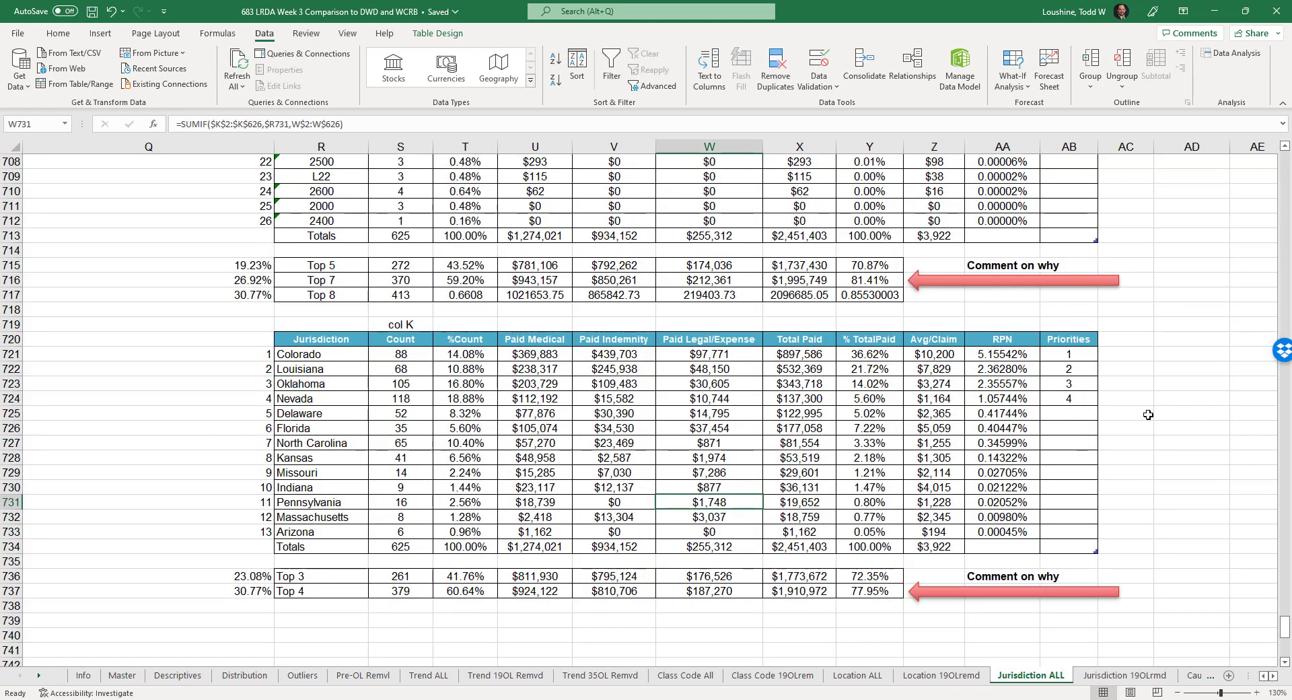
{"action": "left_click", "coordinate": [1114, 676]}
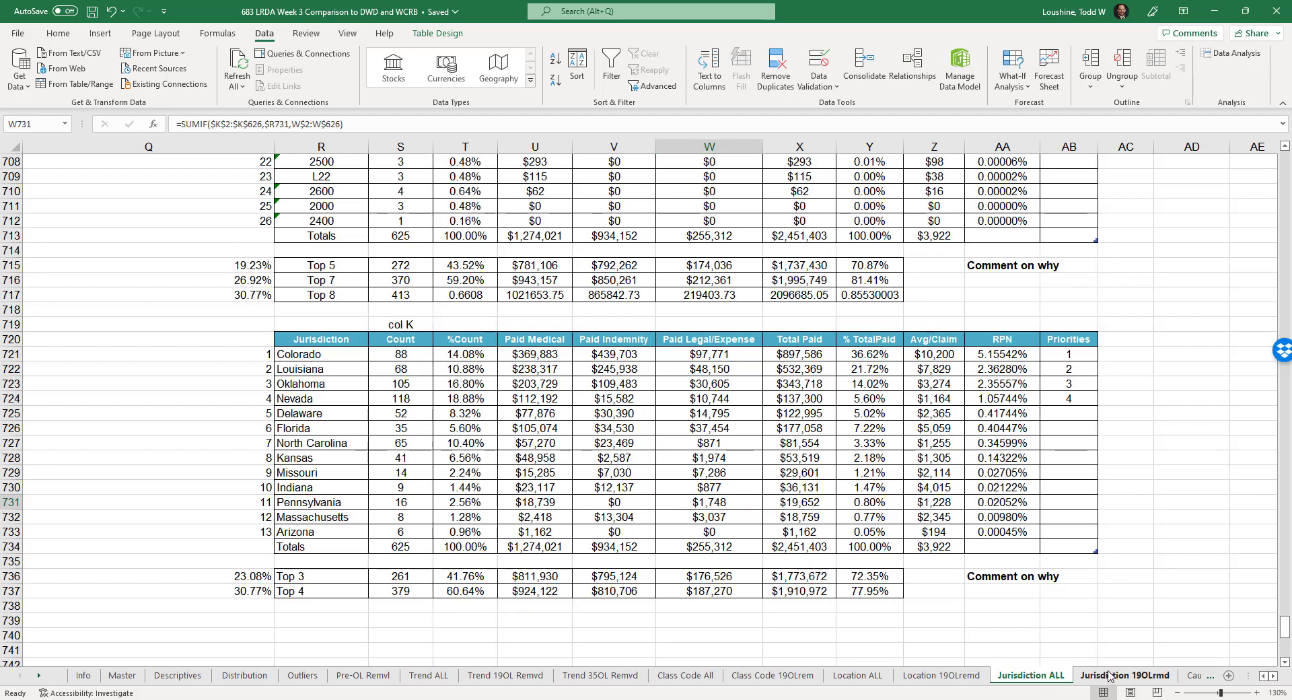
{"action": "scroll", "coordinate": [893, 274], "scroll_direction": "right", "scroll_amount": 3}
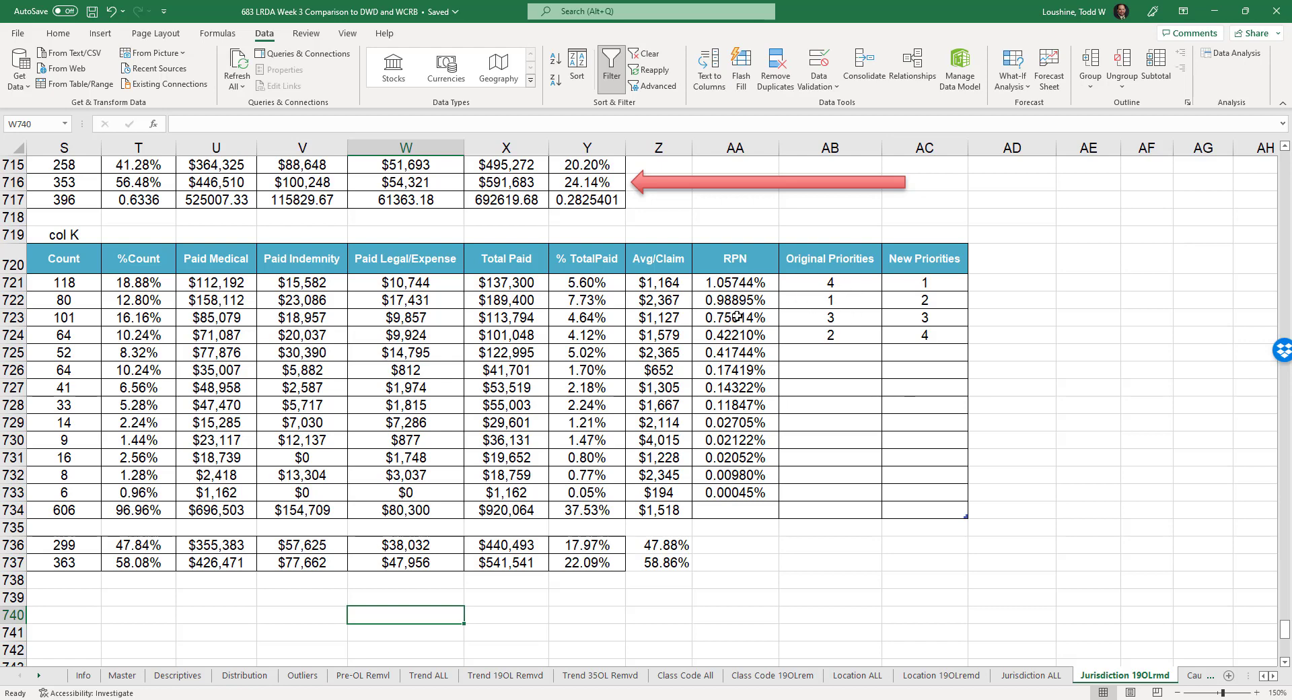
Step: Recheck the Jurisdiction ALL, Location 19OLremd and Class Code 19OLrem sheets against the outlier-removed jurisdiction table
{"action": "left_click", "coordinate": [997, 676]}
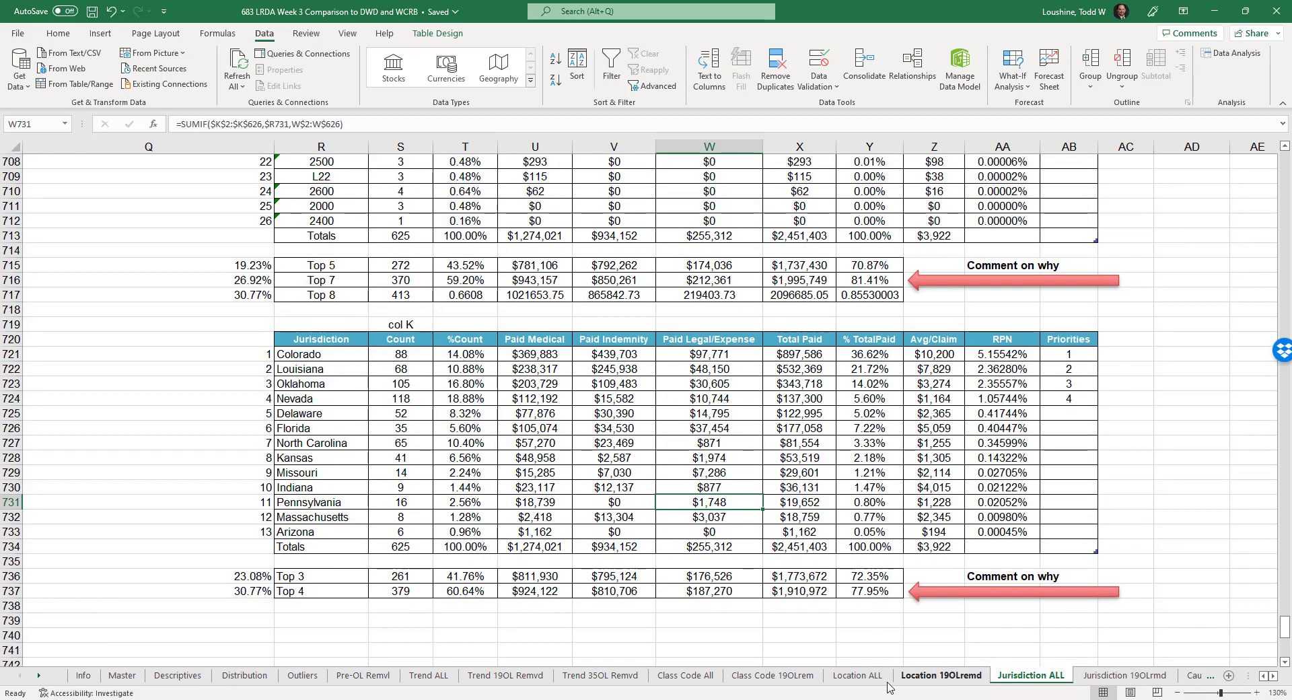
{"action": "left_click", "coordinate": [941, 676]}
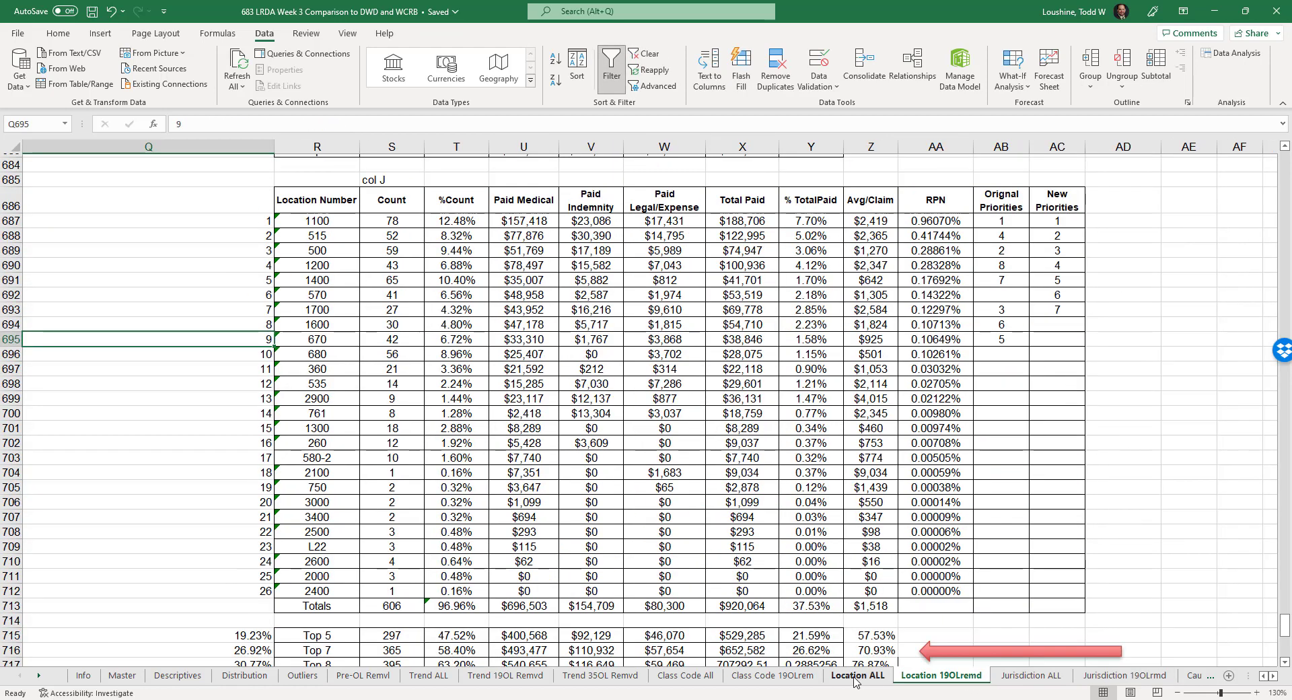
{"action": "left_click", "coordinate": [752, 677]}
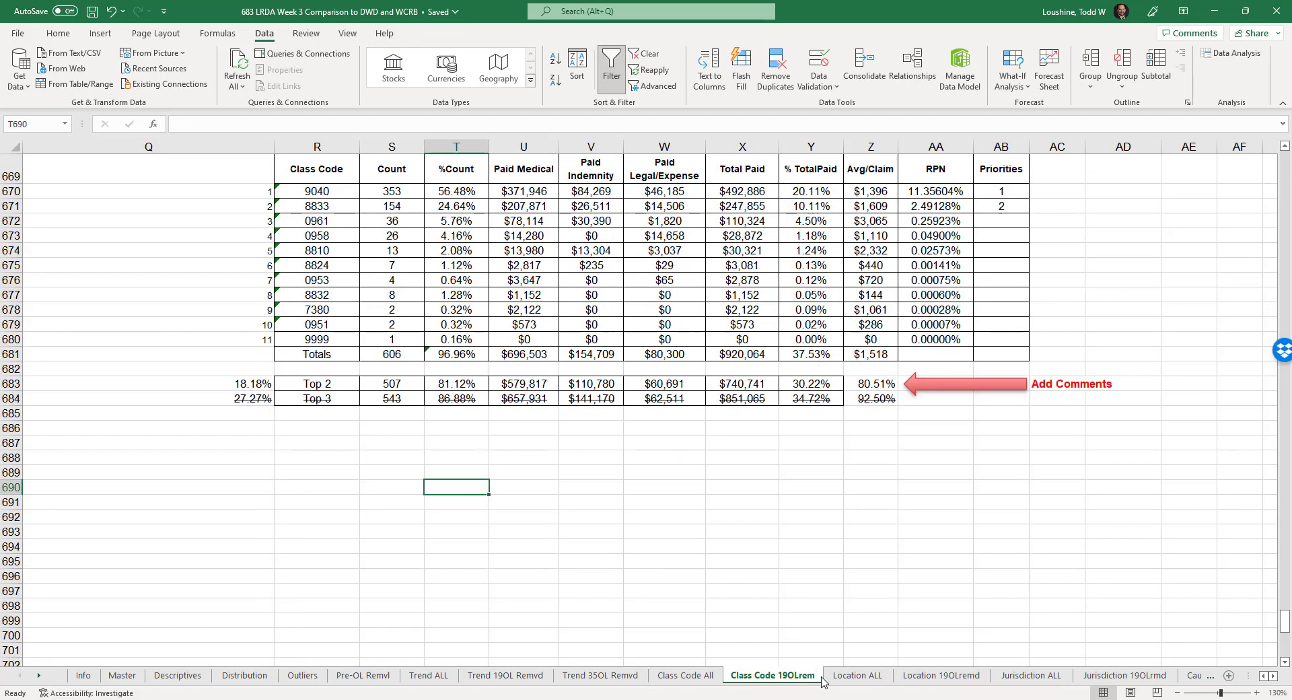
{"action": "left_click", "coordinate": [1110, 676]}
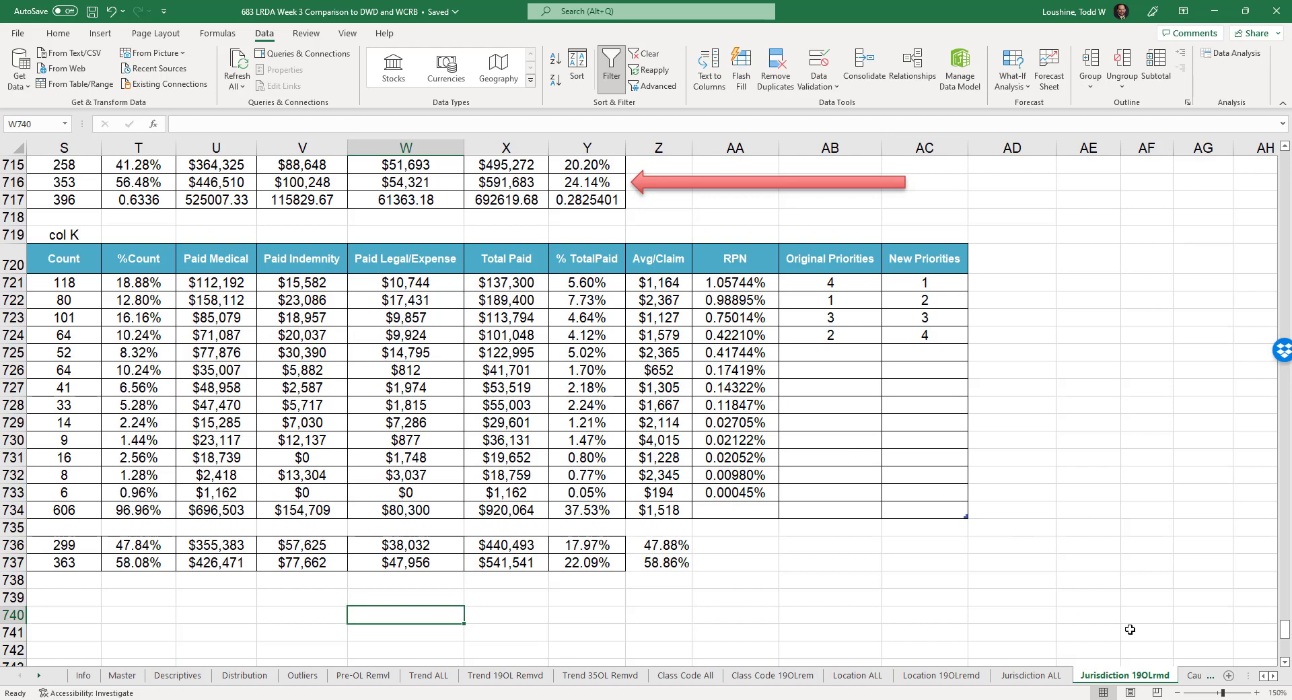
Step: Examine the injury cause table on the Cause ALL sheet and compare its priorities with those on the Cause 19OLremd sheet
{"action": "left_click", "coordinate": [1197, 677]}
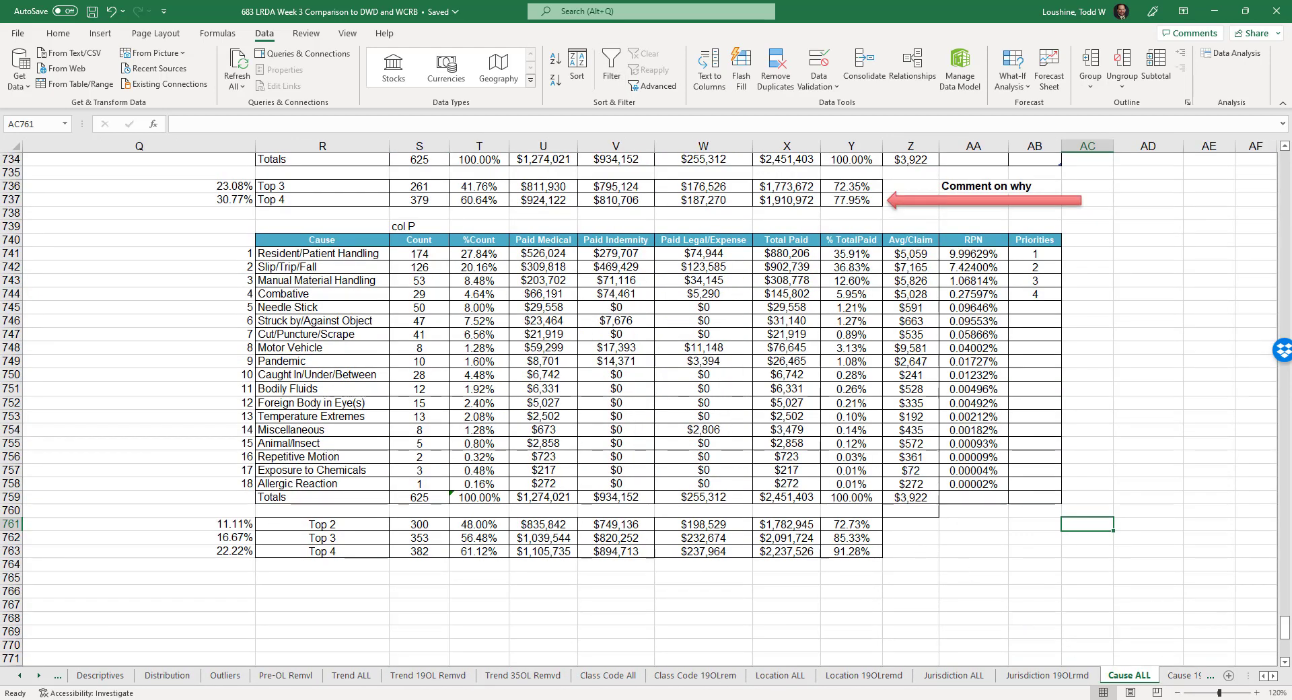
{"action": "left_click", "coordinate": [1274, 677]}
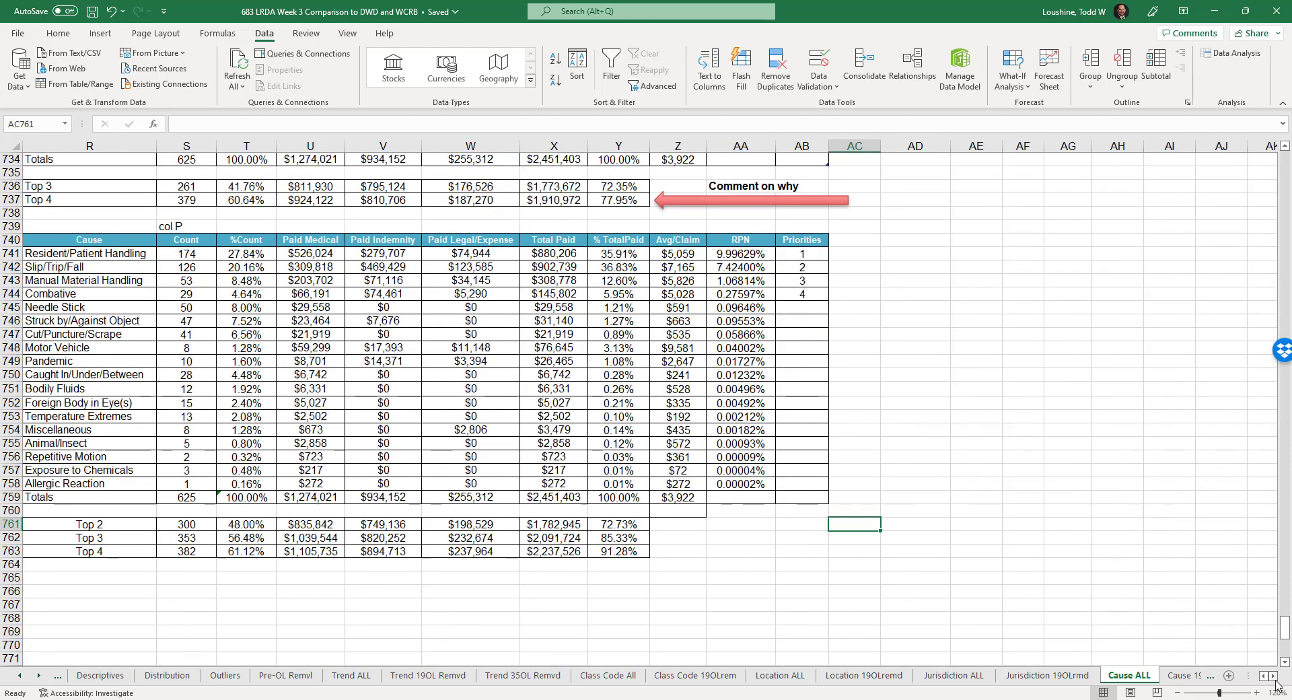
{"action": "left_click", "coordinate": [1274, 677]}
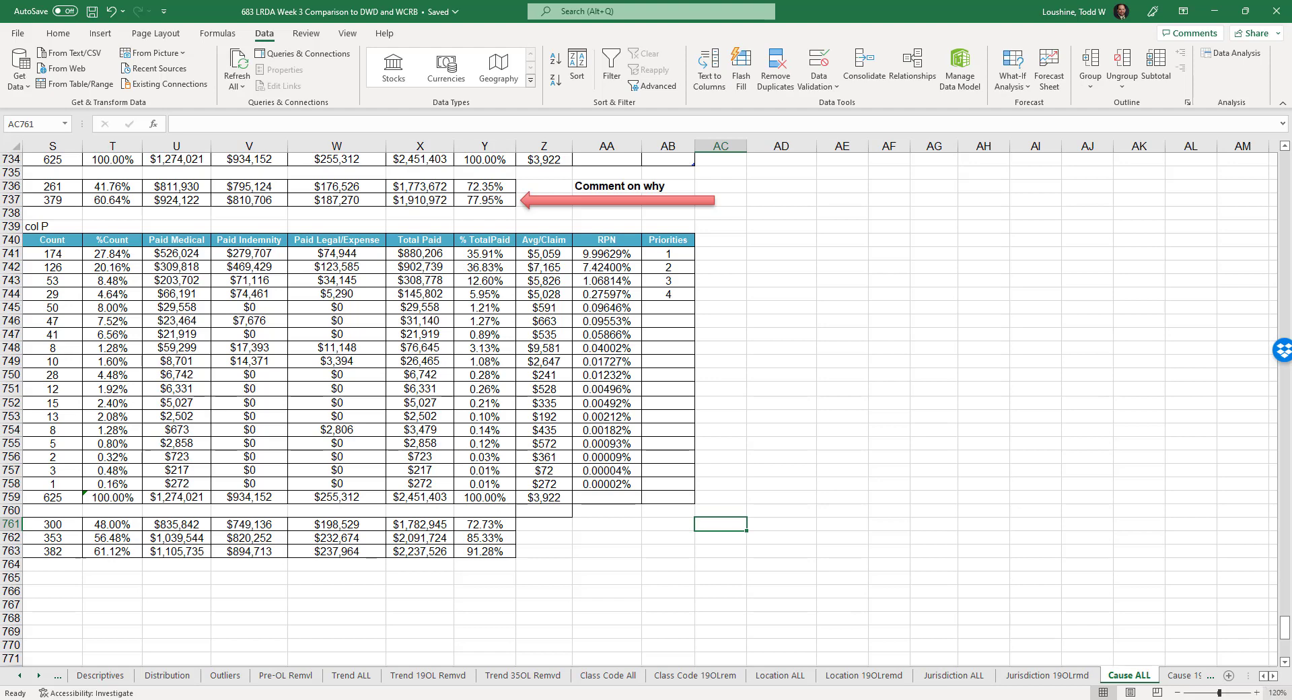
{"action": "left_click", "coordinate": [1256, 693]}
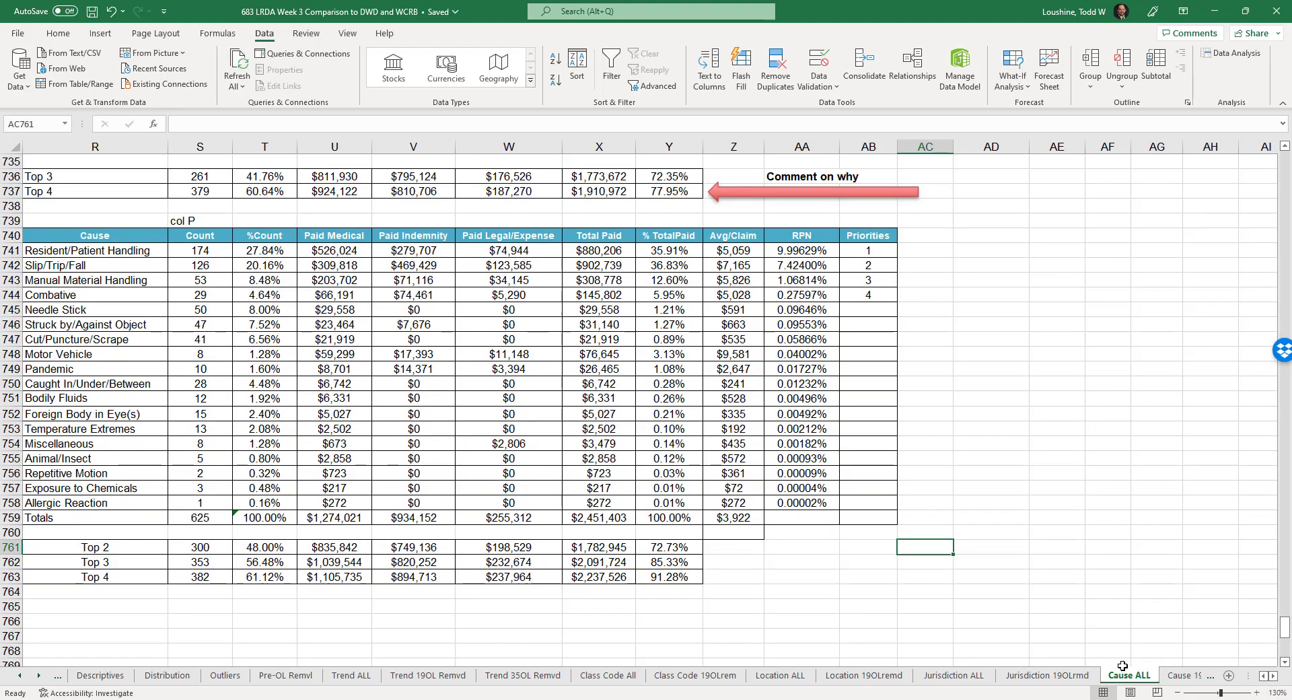
{"action": "left_click", "coordinate": [1263, 677]}
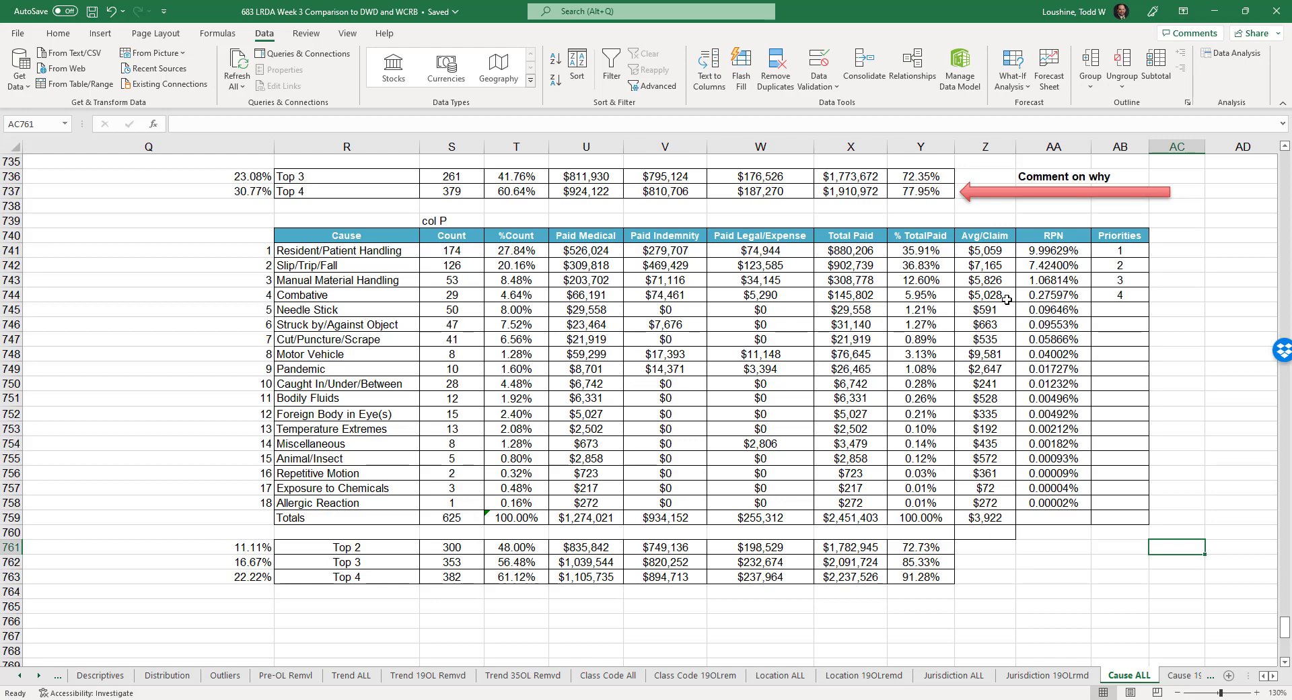
{"action": "left_click", "coordinate": [1175, 678]}
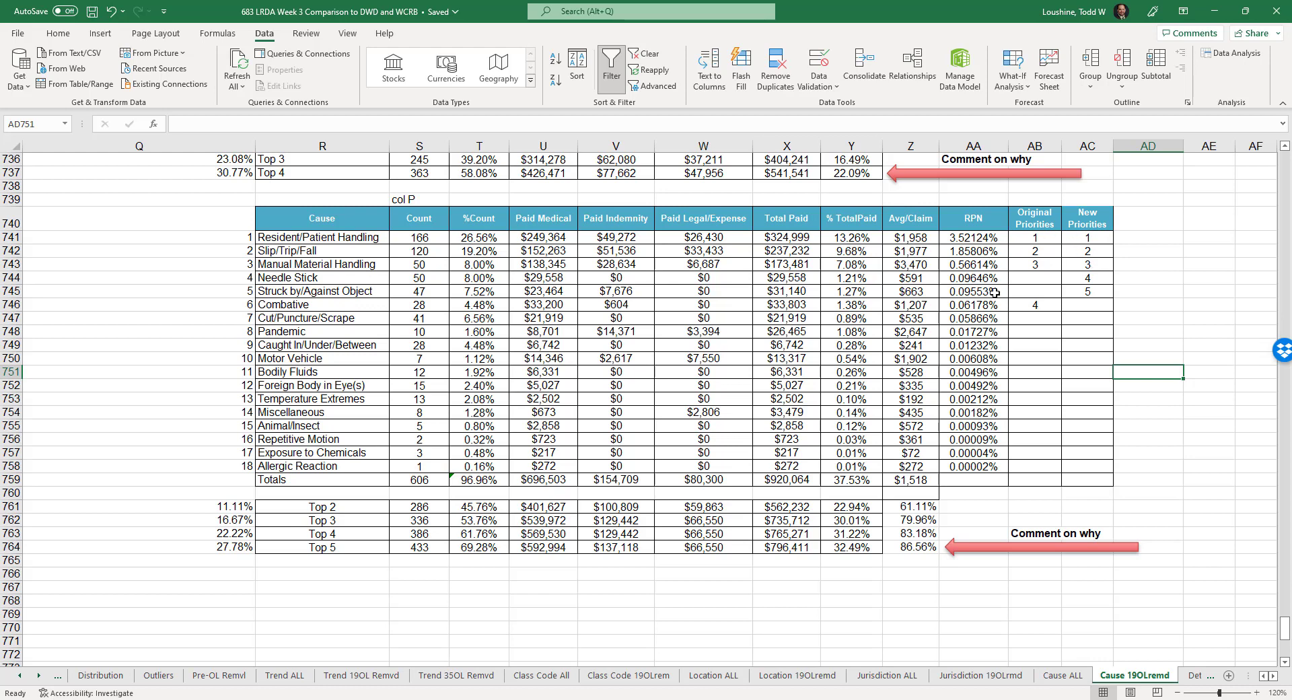
Step: Examine the detail cause table and its summary rows on the Detail Cause ALL sheet and compare them with the Detail Cause 19OLr sheet
{"action": "left_click", "coordinate": [1191, 677]}
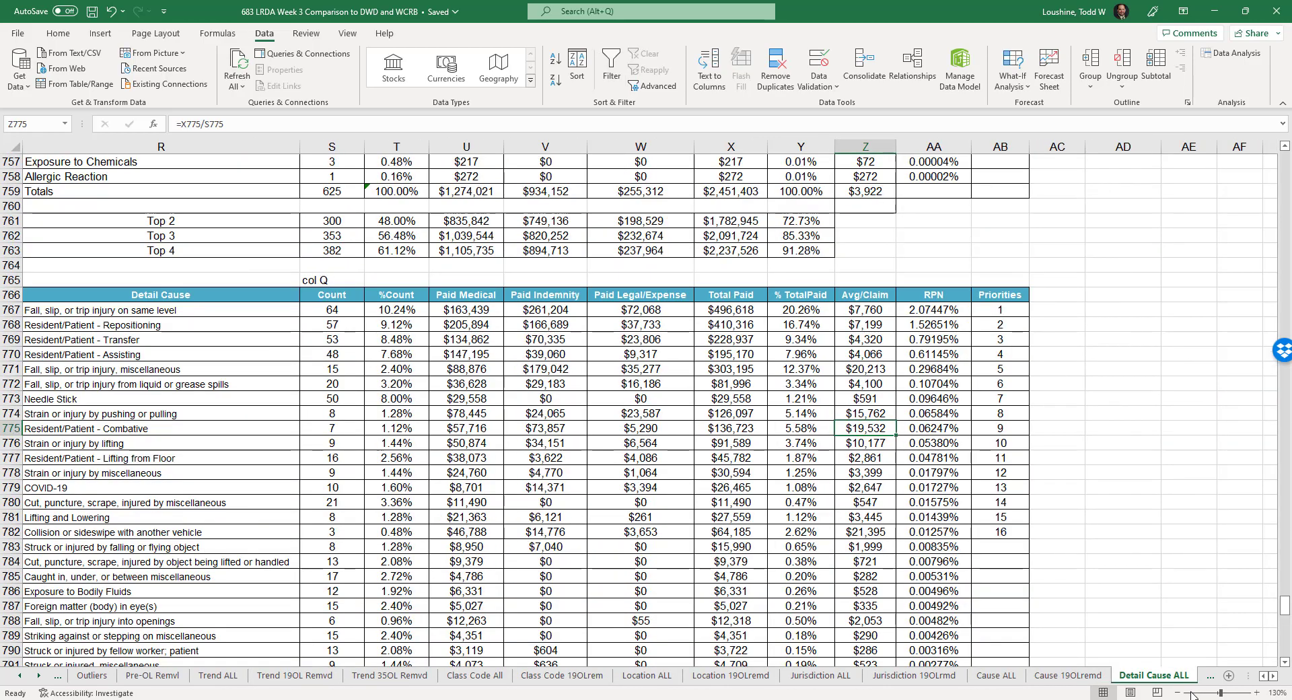
{"action": "scroll", "coordinate": [928, 489], "scroll_direction": "down", "scroll_amount": 5}
{"action": "scroll", "coordinate": [941, 496], "scroll_direction": "down", "scroll_amount": 10}
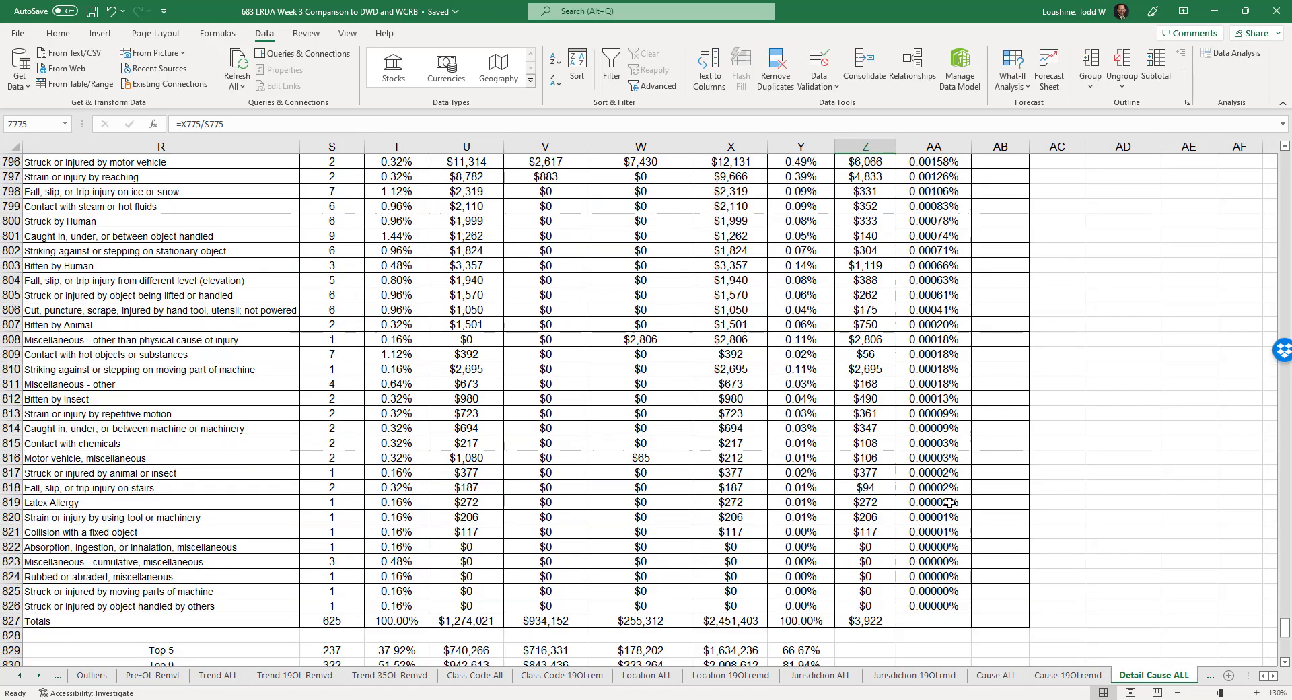
{"action": "scroll", "coordinate": [950, 503], "scroll_direction": "down", "scroll_amount": 1}
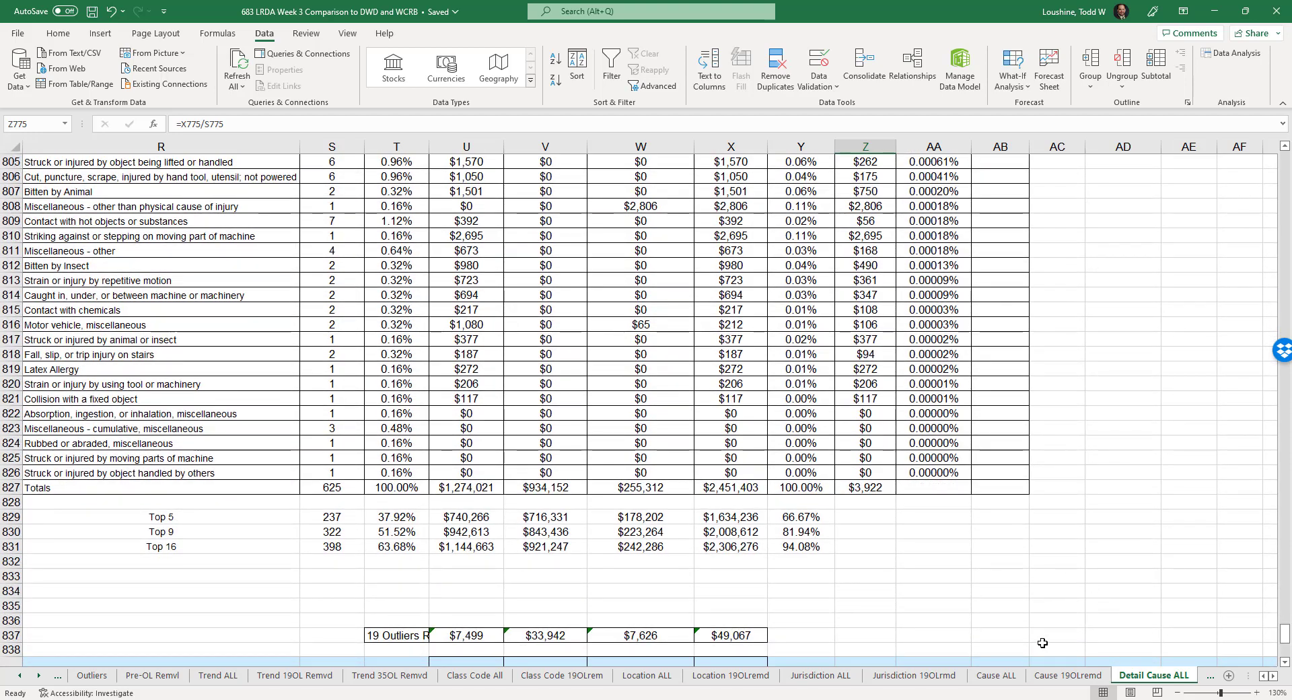
{"action": "left_click", "coordinate": [1208, 679]}
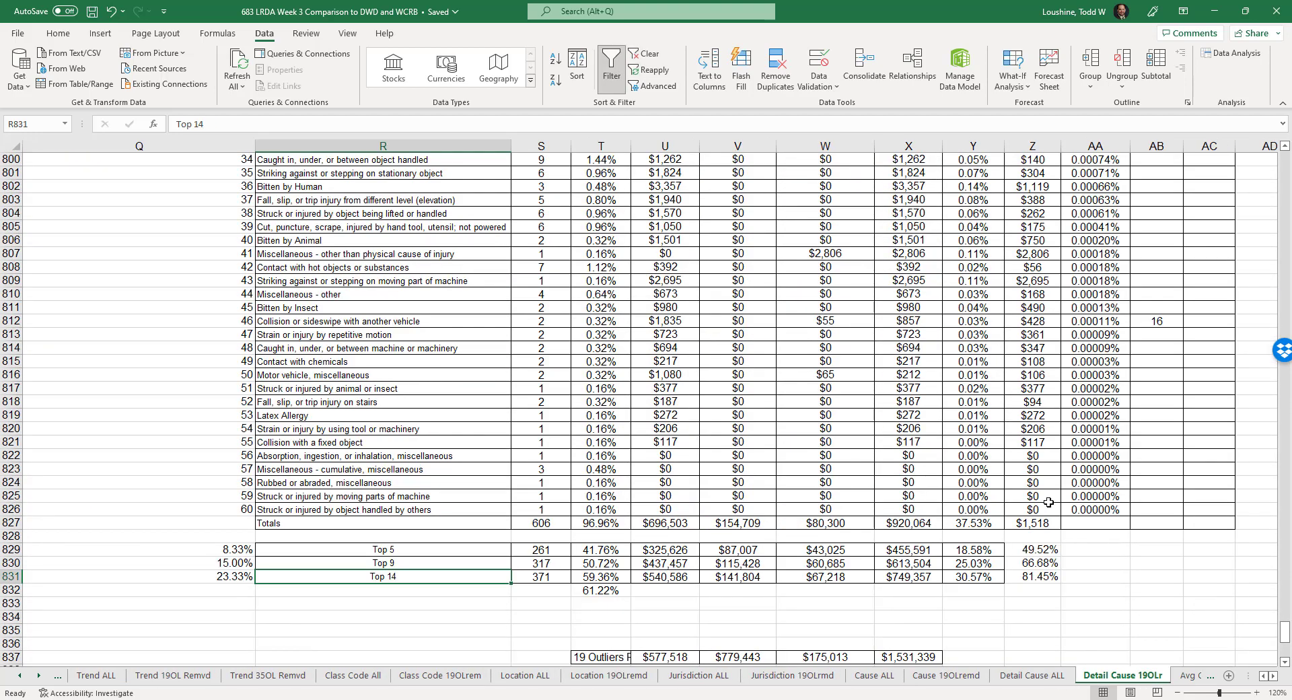
Step: Apply all borders to the Top 5, Top 9 and Top 16 summary rows below the detail cause table on the Detail Cause ALL sheet
{"action": "left_click", "coordinate": [1036, 676]}
{"action": "left_click_drag", "start_coordinate": [210, 516], "coordinate": [791, 545]}
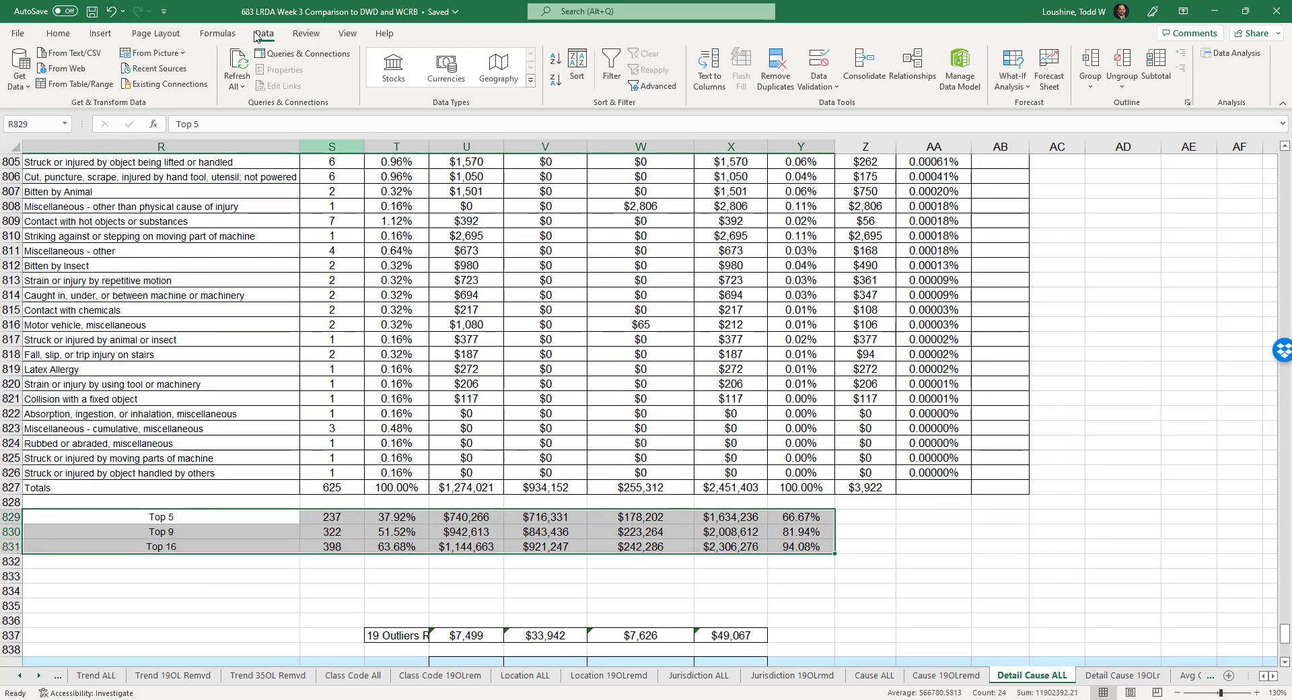
{"action": "left_click", "coordinate": [58, 35]}
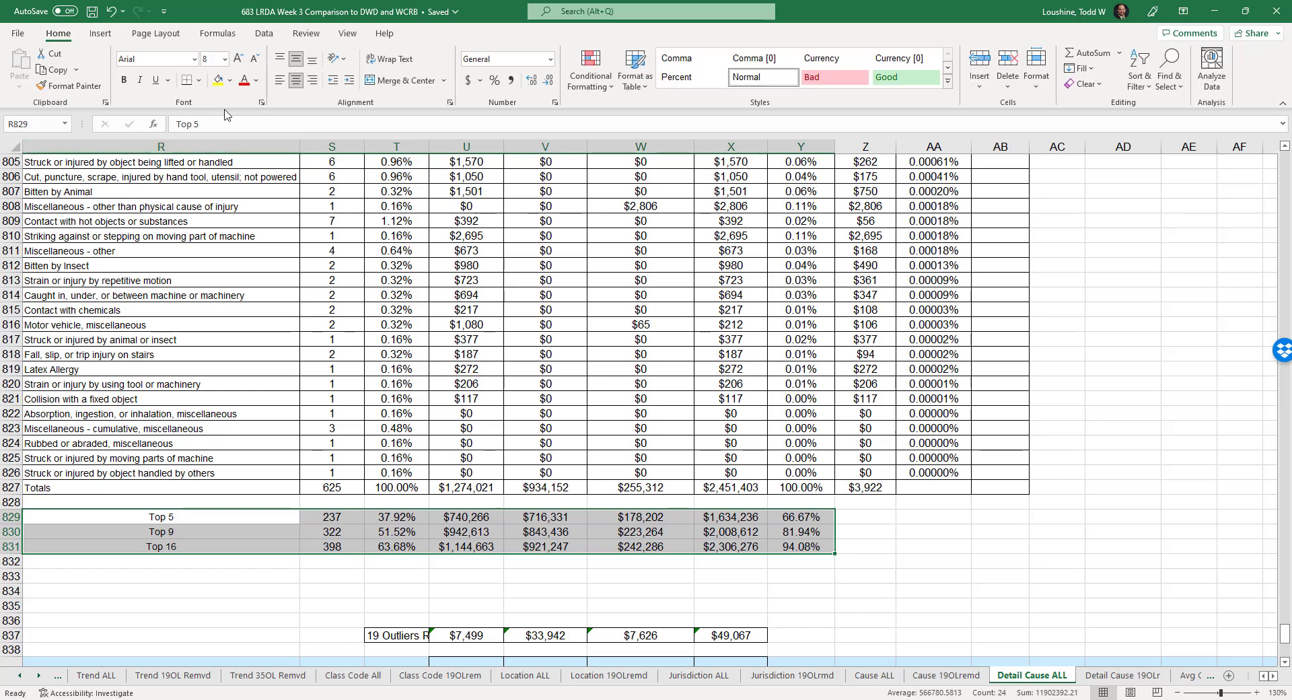
{"action": "left_click", "coordinate": [199, 80]}
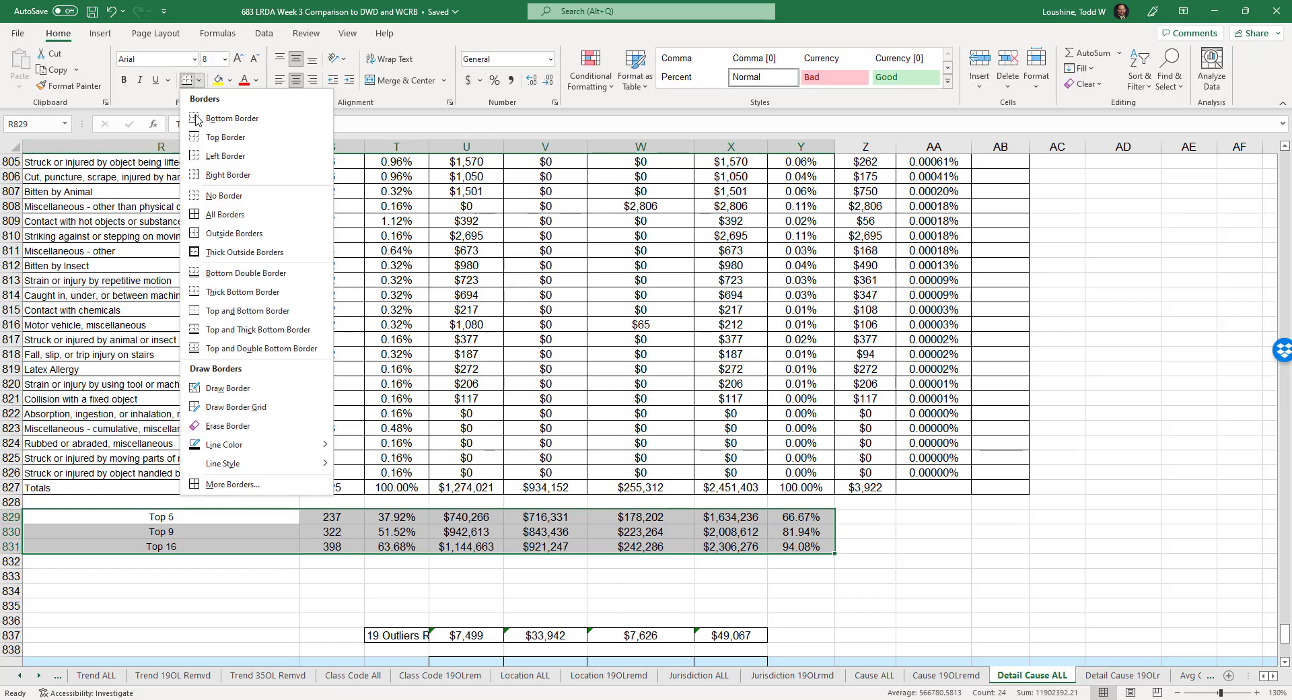
{"action": "left_click", "coordinate": [212, 213]}
{"action": "left_click", "coordinate": [934, 531]}
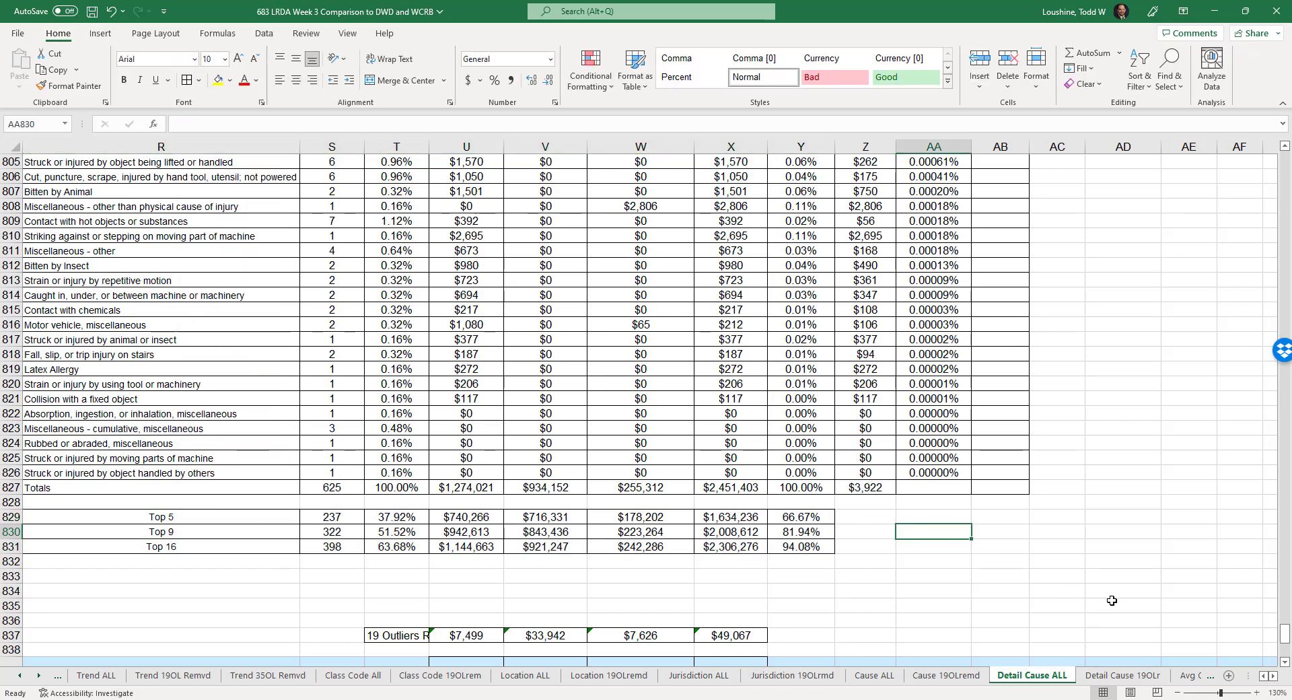
Step: Recheck the Detail Cause 19OLr summary rows and examine the Wisconsin claims comparisons on the Avg Comp to DWD sheet and Sheet1
{"action": "left_click", "coordinate": [1136, 677]}
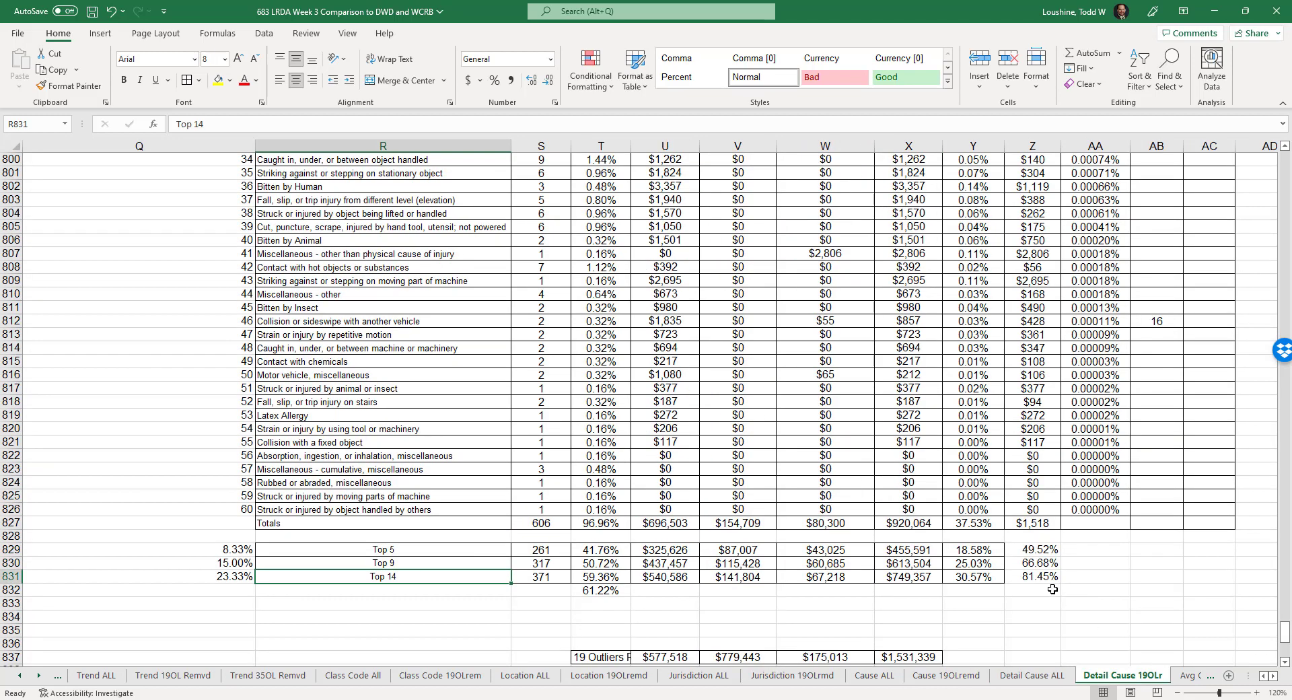
{"action": "left_click", "coordinate": [1192, 675]}
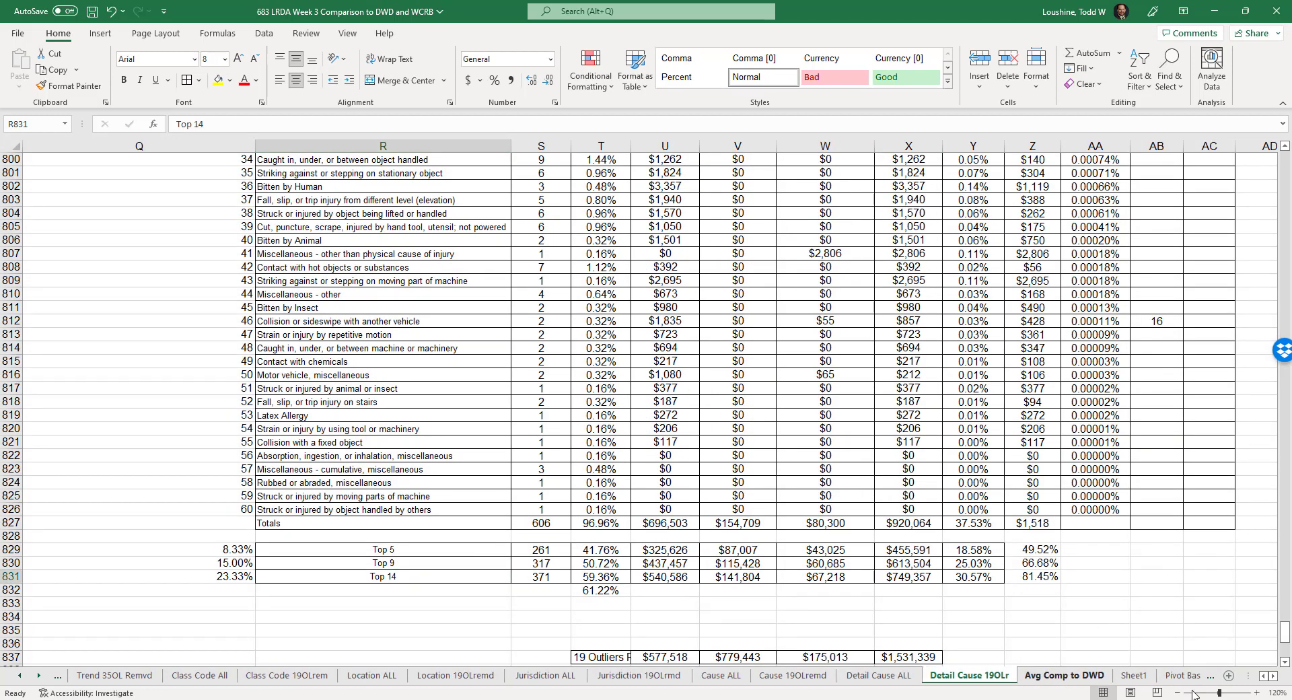
{"action": "left_click", "coordinate": [866, 362]}
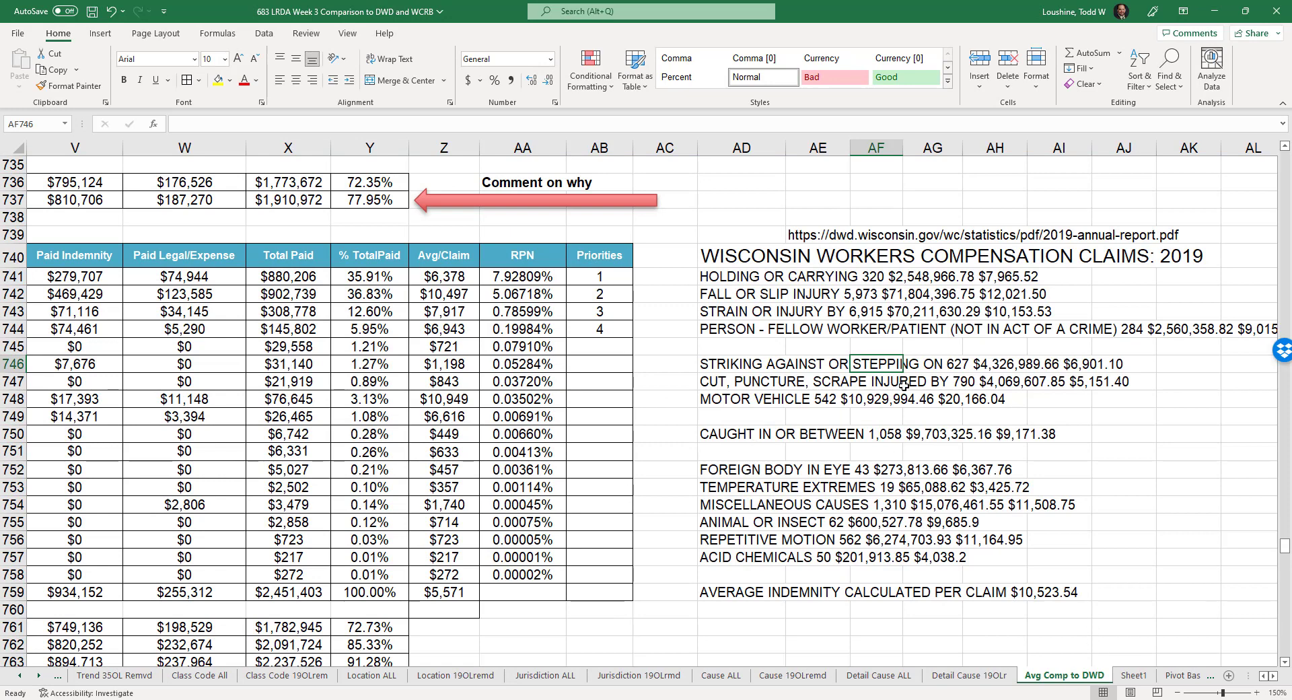
{"action": "left_click", "coordinate": [1134, 675]}
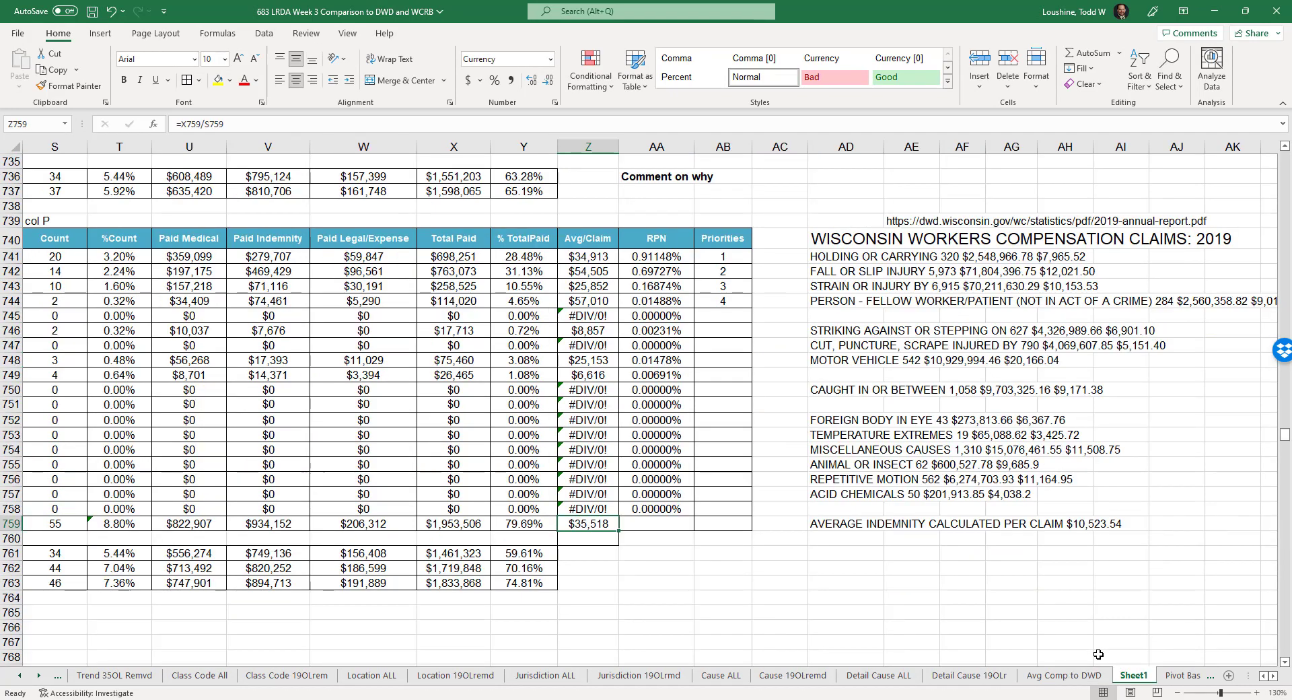
{"action": "left_click", "coordinate": [1256, 694]}
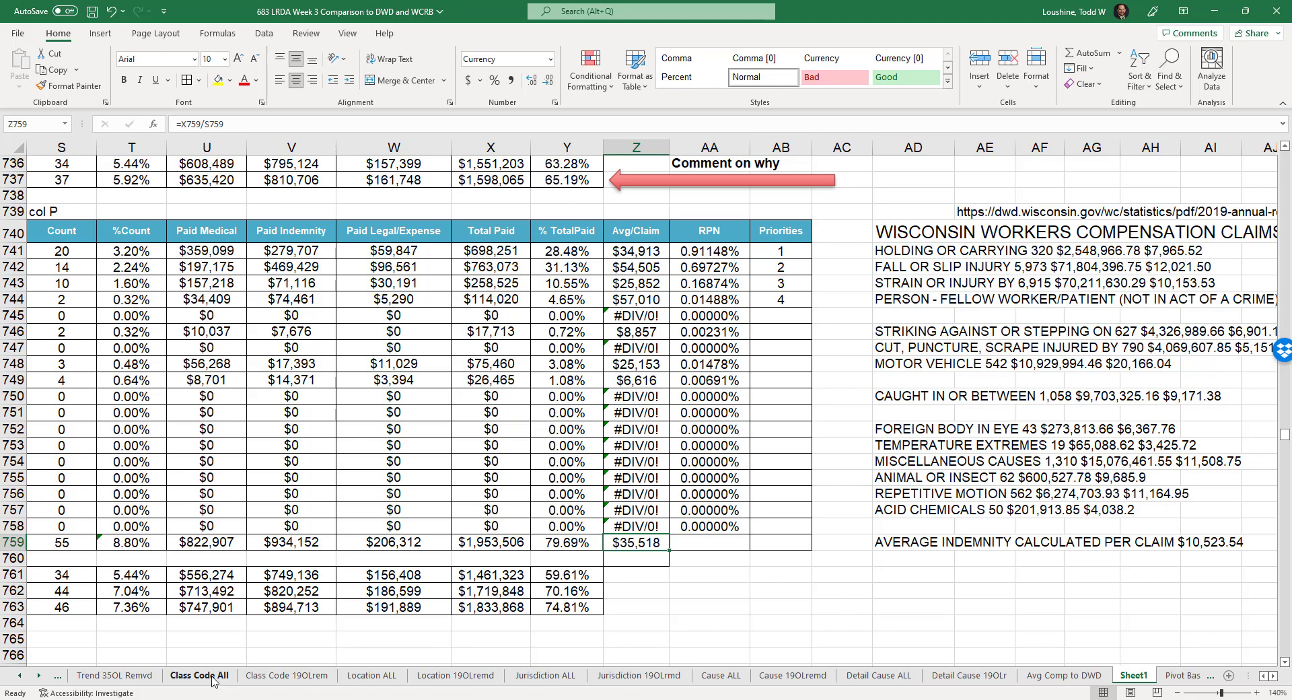
Step: Review the outlier-removed results on the Class Code 19OLrem, Jurisdiction 19OLrmd, Cause 19OLremd and Trend 35OL Remvd sheets
{"action": "left_click", "coordinate": [290, 680]}
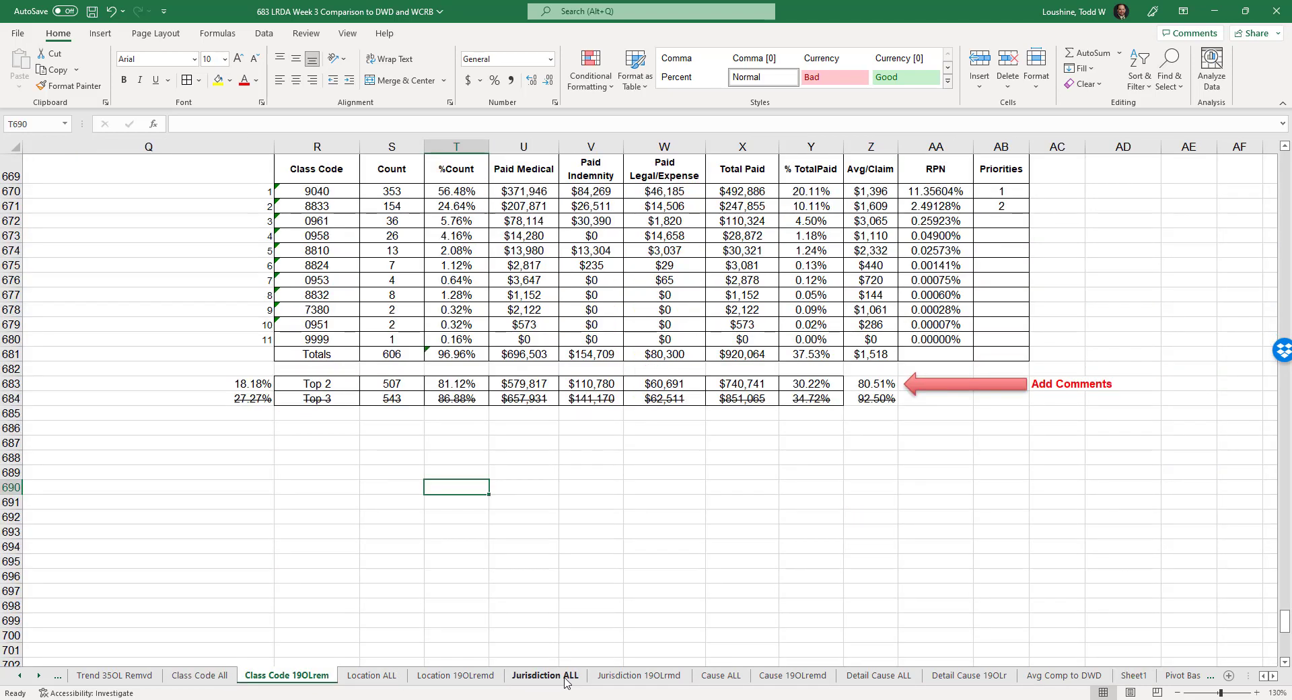
{"action": "left_click", "coordinate": [623, 682]}
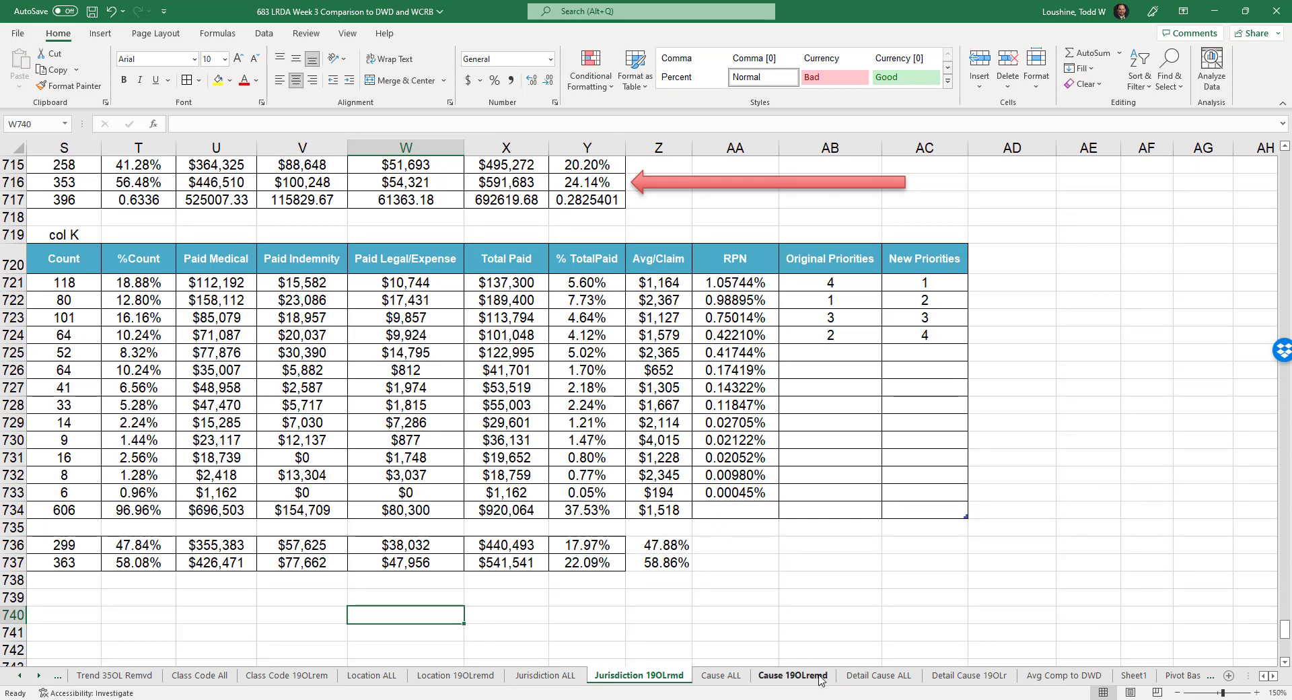
{"action": "left_click", "coordinate": [793, 675]}
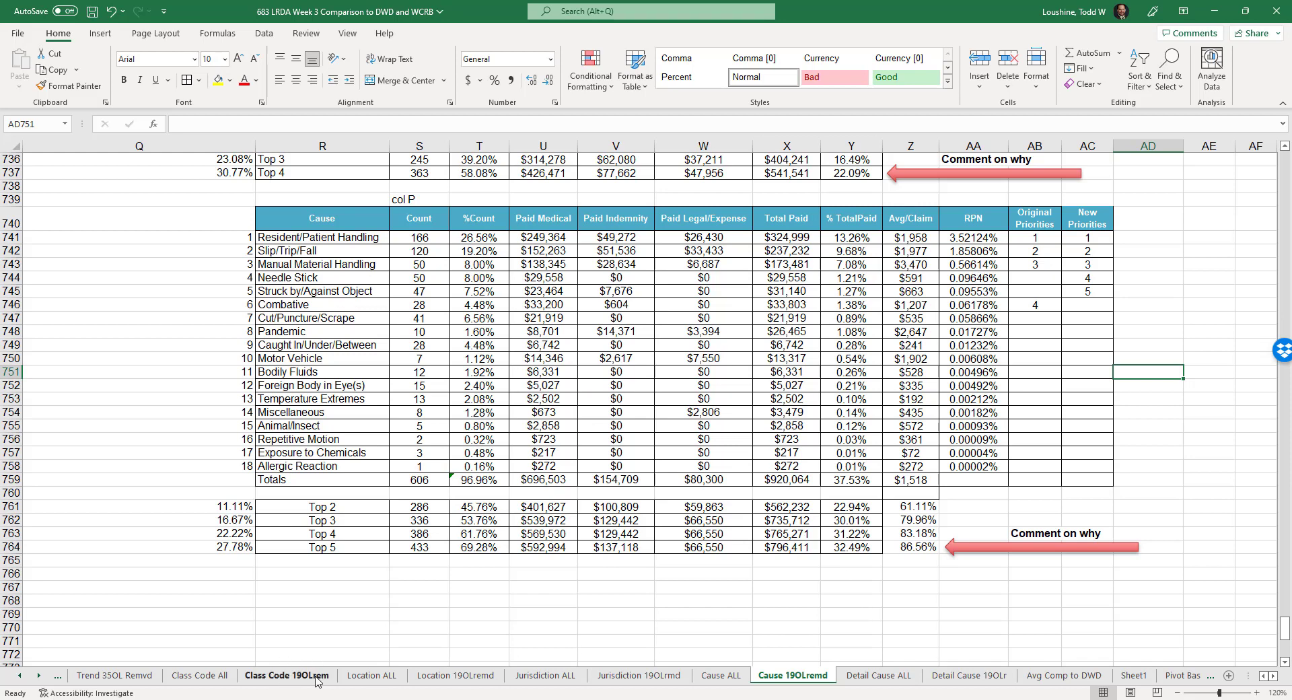
{"action": "left_click", "coordinate": [112, 680]}
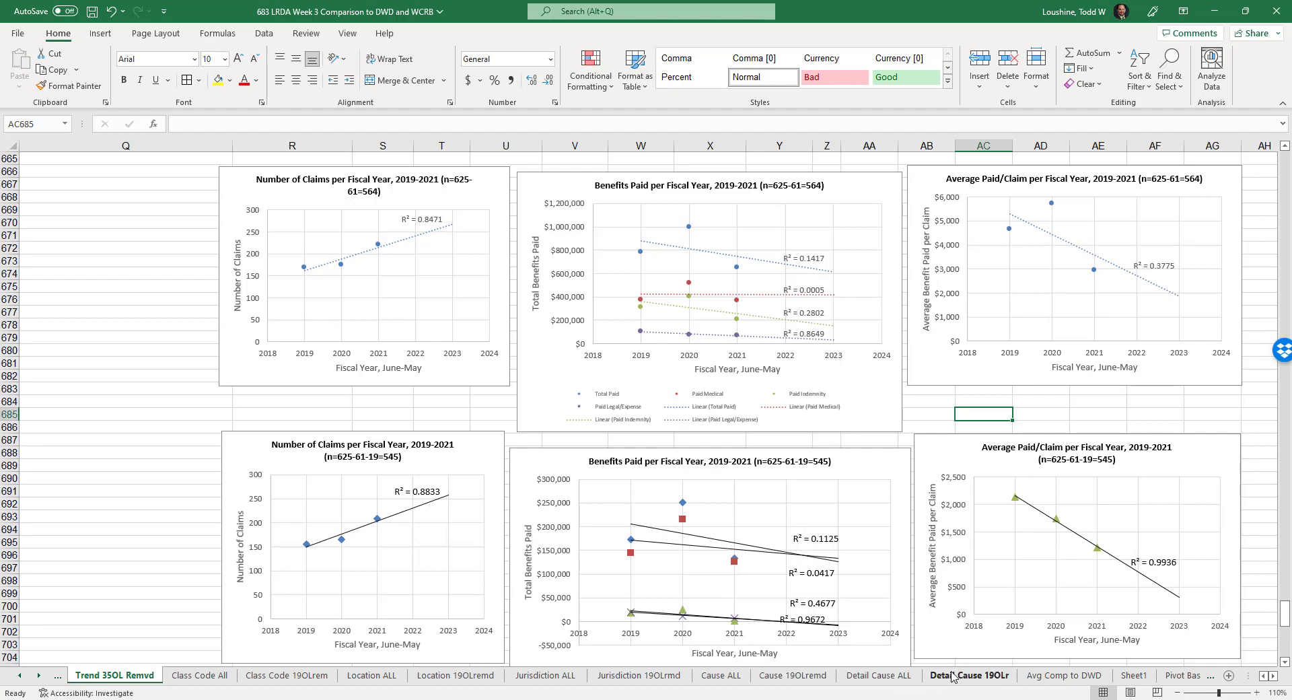
Step: Examine the detail cause, cause, jurisdiction, location and class code tables with their priorities on the Detail Cause 19OLr sheet
{"action": "left_click", "coordinate": [951, 677]}
{"action": "scroll", "coordinate": [826, 528], "scroll_direction": "up", "scroll_amount": 9}
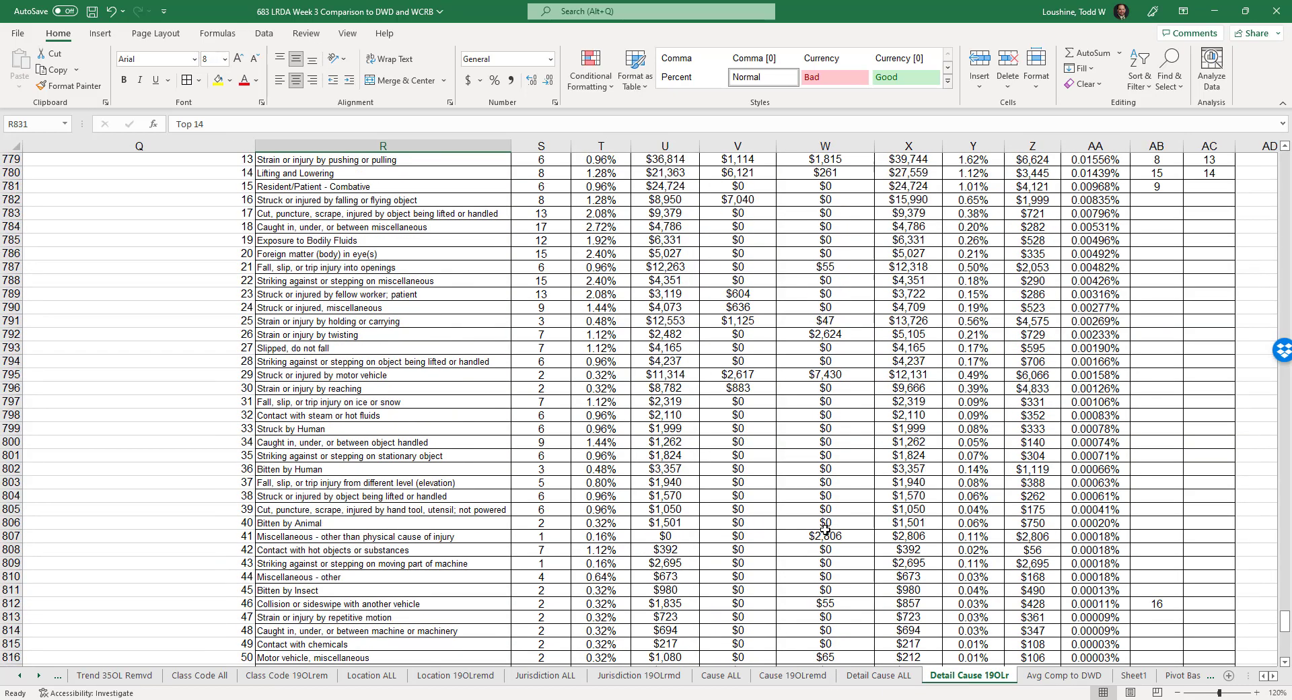
{"action": "scroll", "coordinate": [825, 529], "scroll_direction": "up", "scroll_amount": 16}
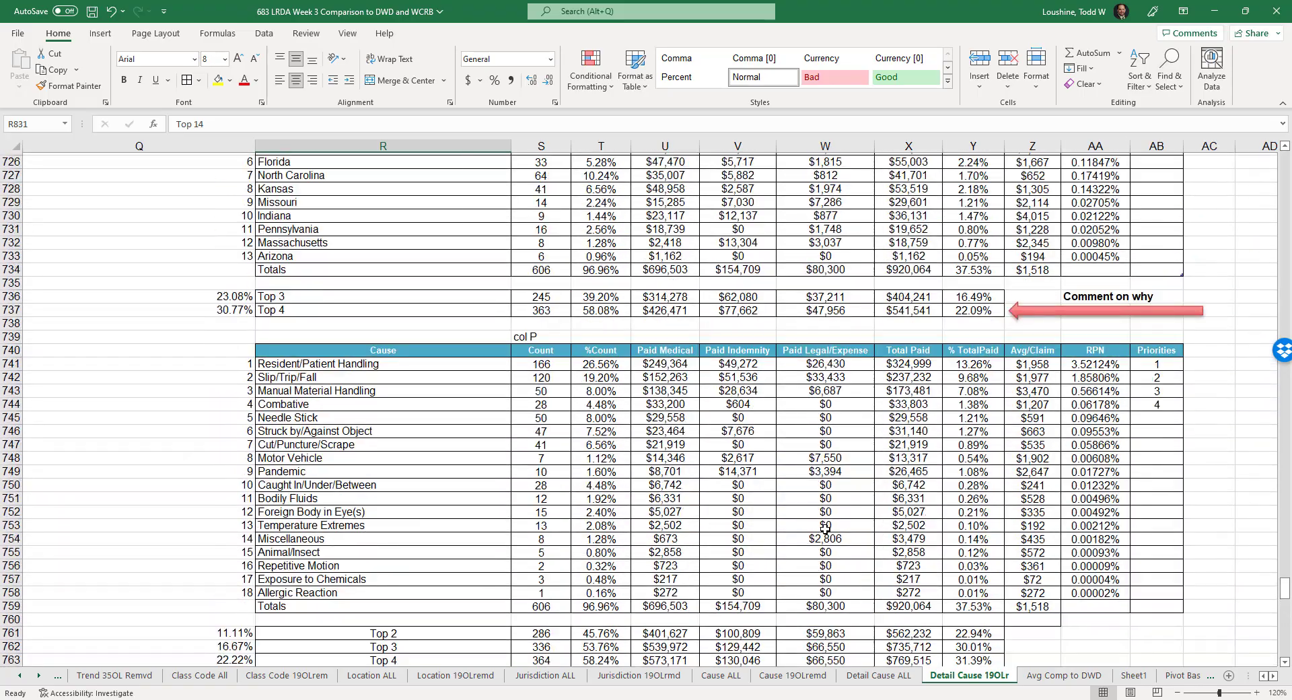
{"action": "scroll", "coordinate": [825, 528], "scroll_direction": "up", "scroll_amount": 2}
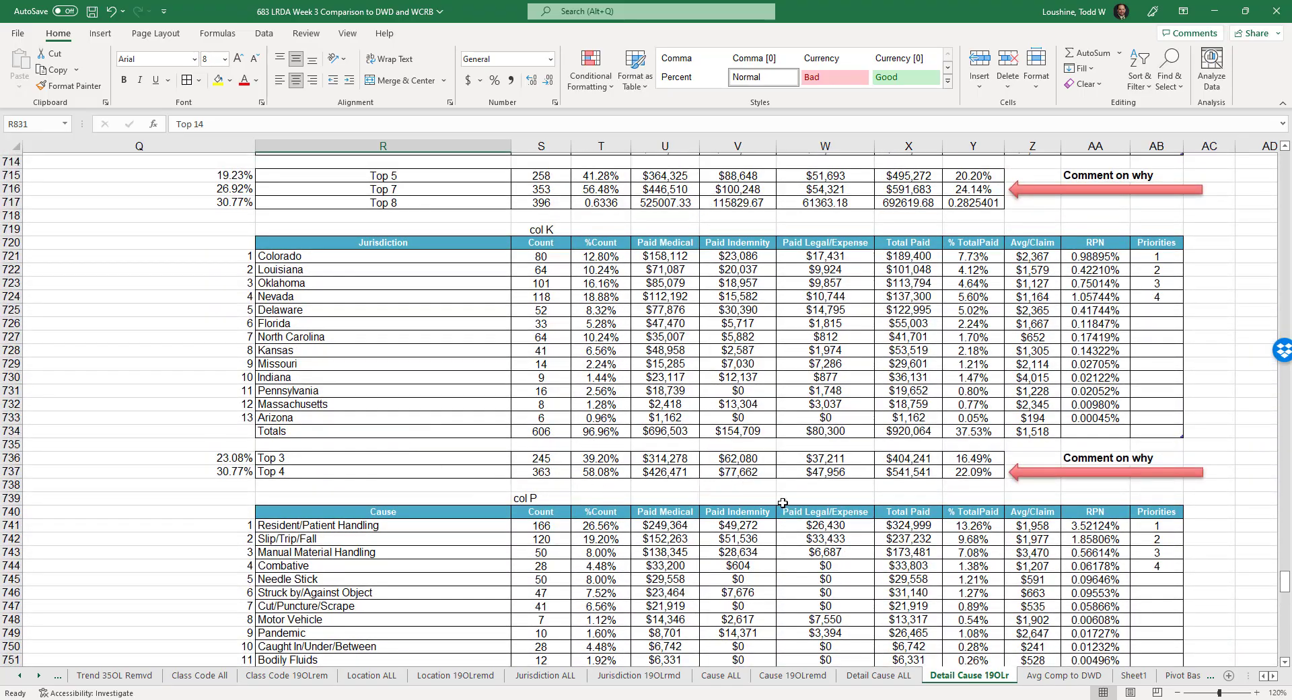
{"action": "scroll", "coordinate": [784, 503], "scroll_direction": "up", "scroll_amount": 2}
{"action": "scroll", "coordinate": [784, 504], "scroll_direction": "up", "scroll_amount": 3}
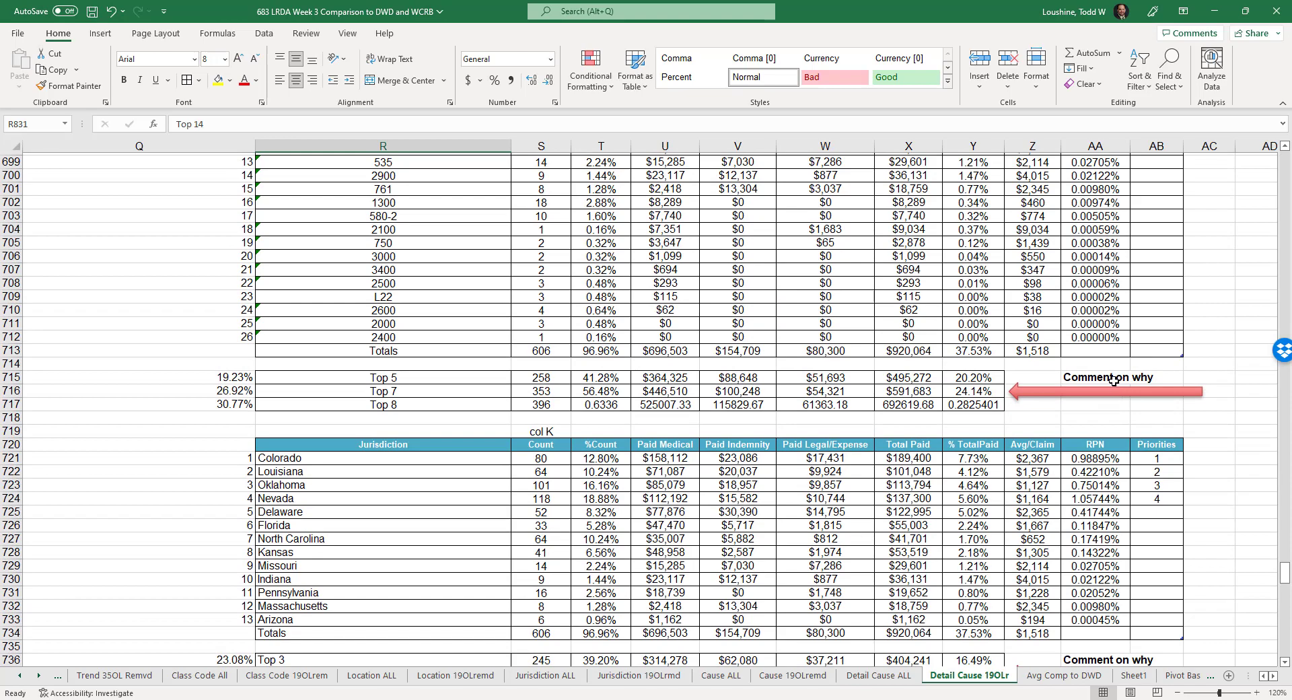
{"action": "scroll", "coordinate": [934, 498], "scroll_direction": "up", "scroll_amount": 17}
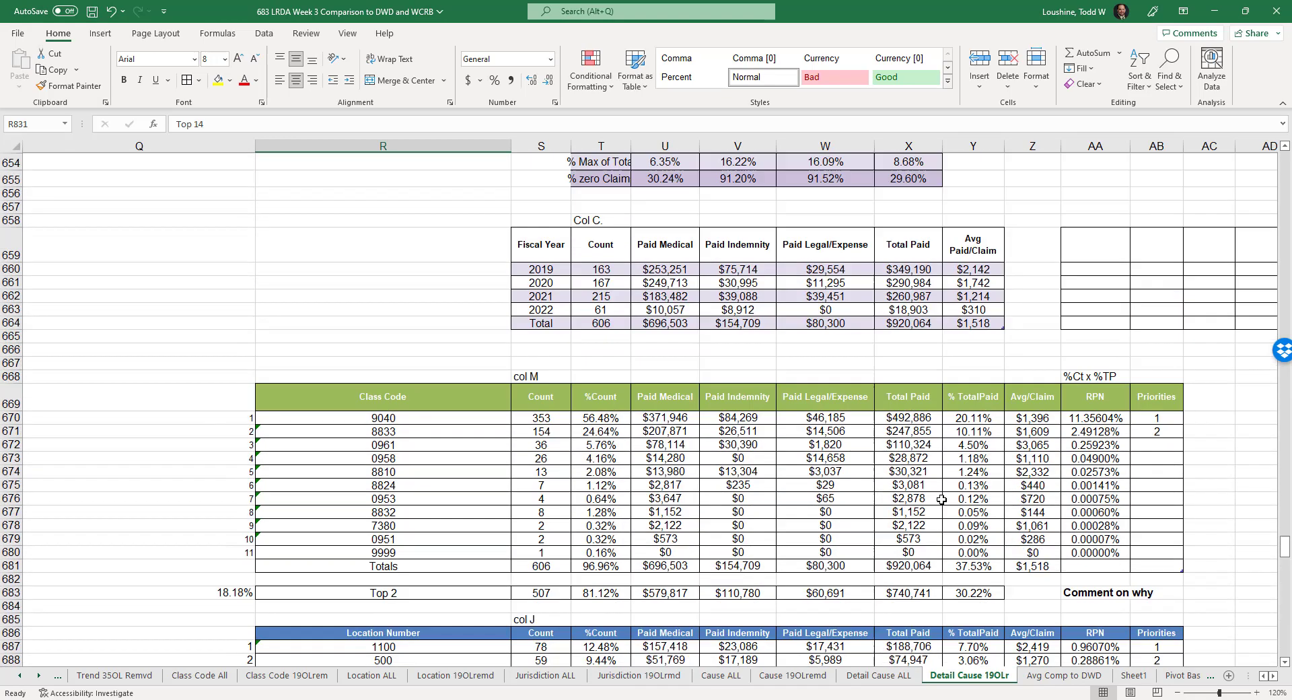
Step: Examine the location, jurisdiction and detail cause tables with their priorities on the Detail Cause ALL sheet
{"action": "left_click", "coordinate": [887, 676]}
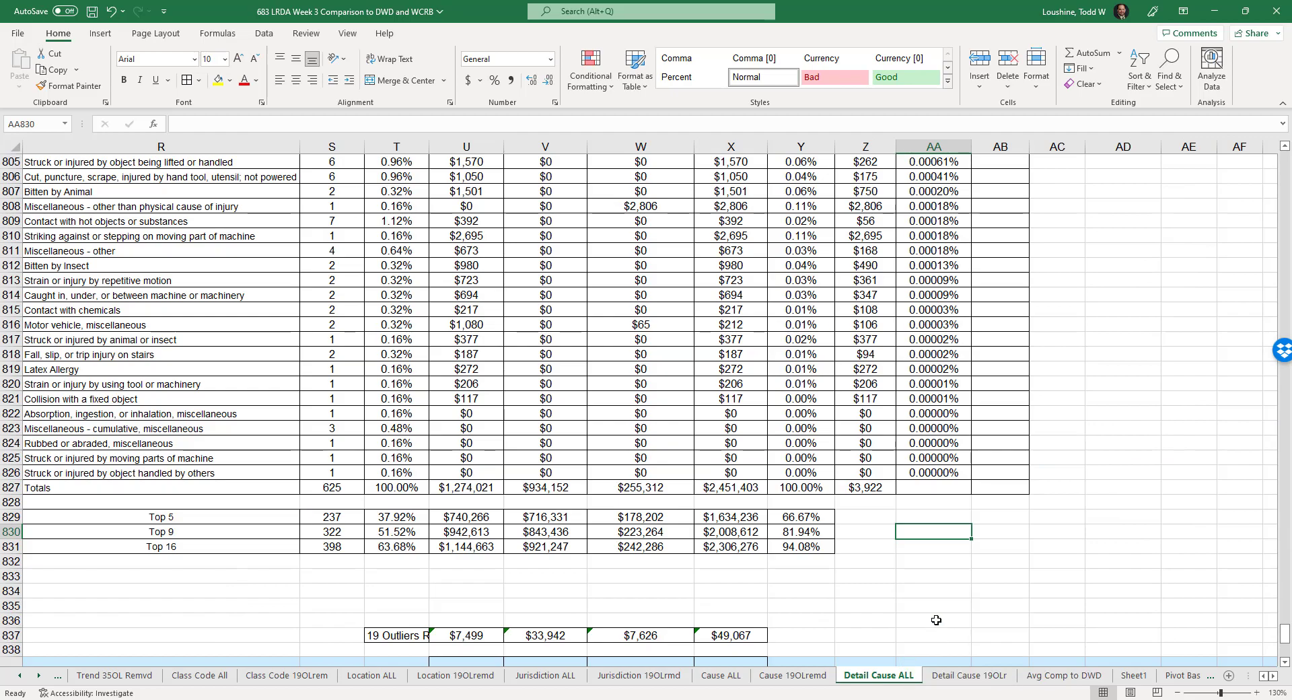
{"action": "scroll", "coordinate": [952, 603], "scroll_direction": "up", "scroll_amount": 5}
{"action": "scroll", "coordinate": [952, 602], "scroll_direction": "up", "scroll_amount": 20}
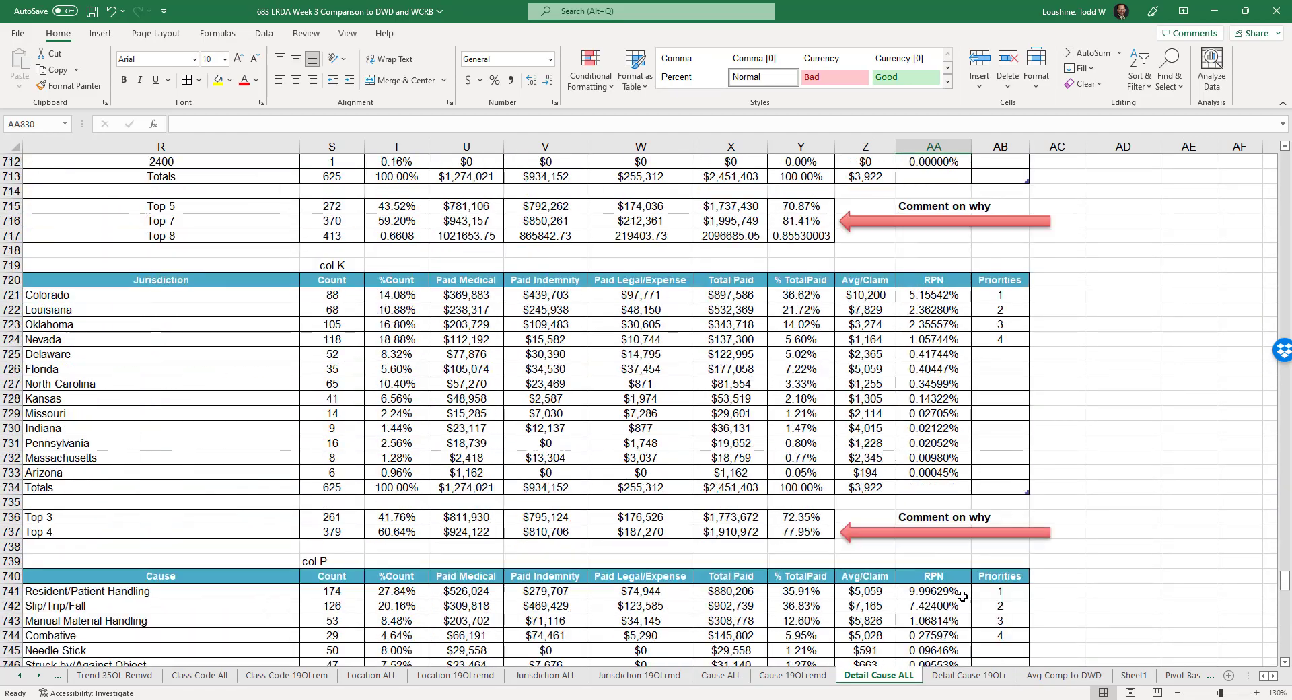
{"action": "scroll", "coordinate": [966, 593], "scroll_direction": "up", "scroll_amount": 15}
{"action": "scroll", "coordinate": [969, 591], "scroll_direction": "down", "scroll_amount": 20}
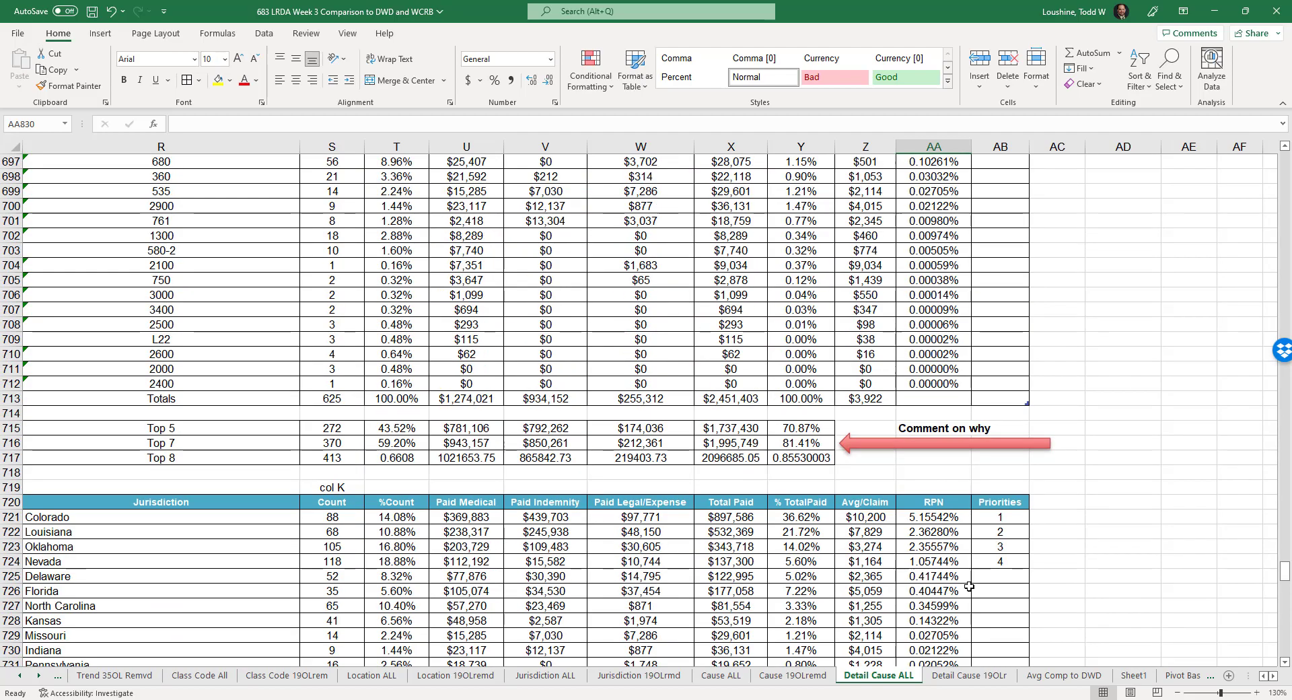
{"action": "scroll", "coordinate": [899, 574], "scroll_direction": "down", "scroll_amount": 5}
{"action": "scroll", "coordinate": [899, 575], "scroll_direction": "down", "scroll_amount": 16}
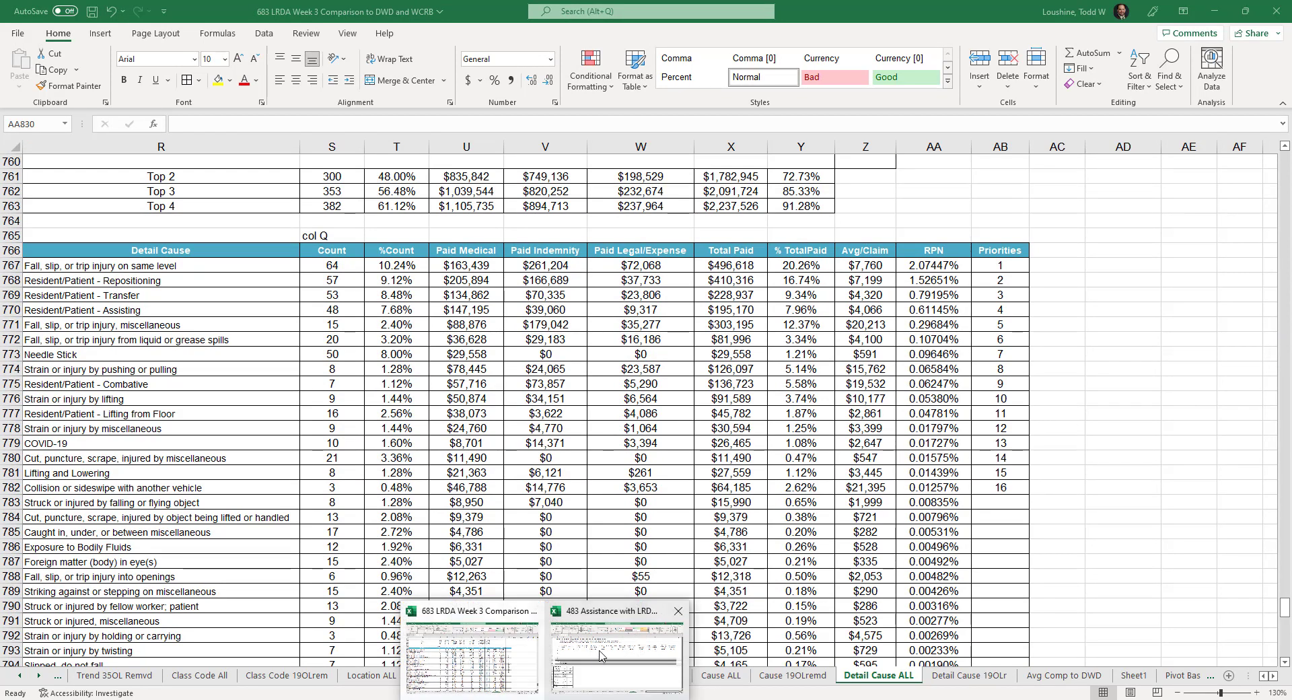
Step: Switch to the 483 Assistance with LRDA document UPDATE_2021 workbook and view its Final Results table
{"action": "left_click", "coordinate": [602, 649]}
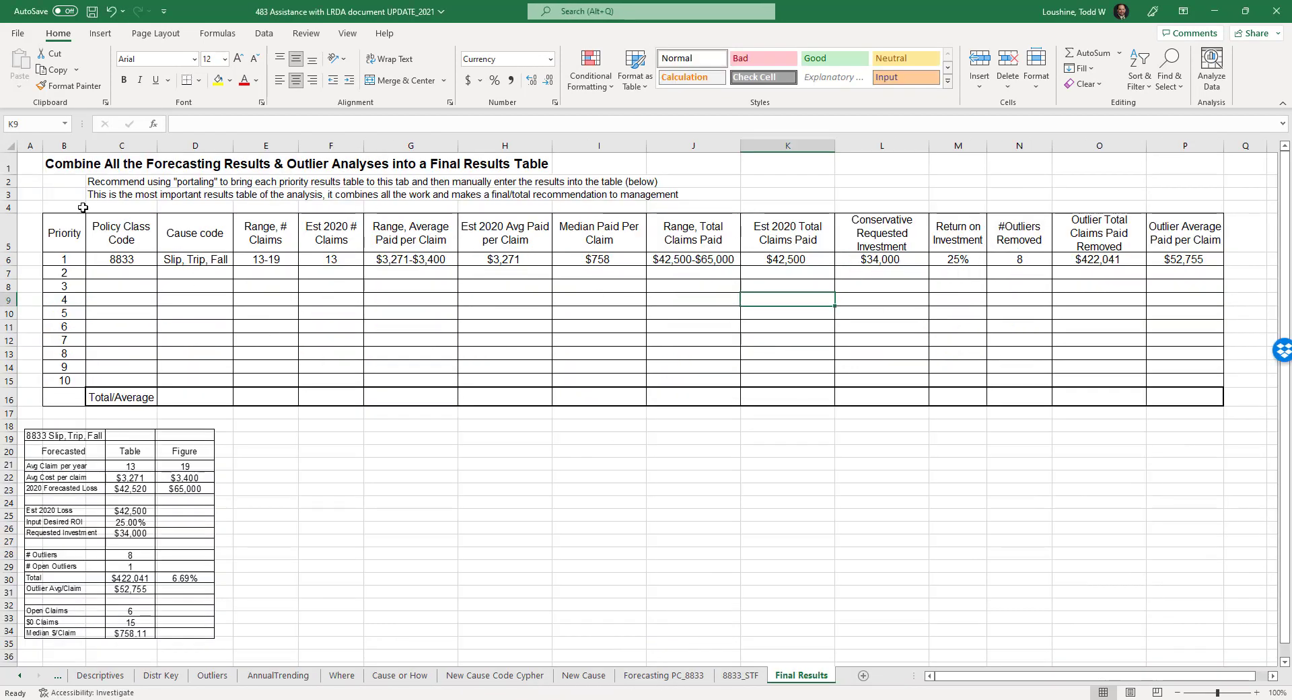